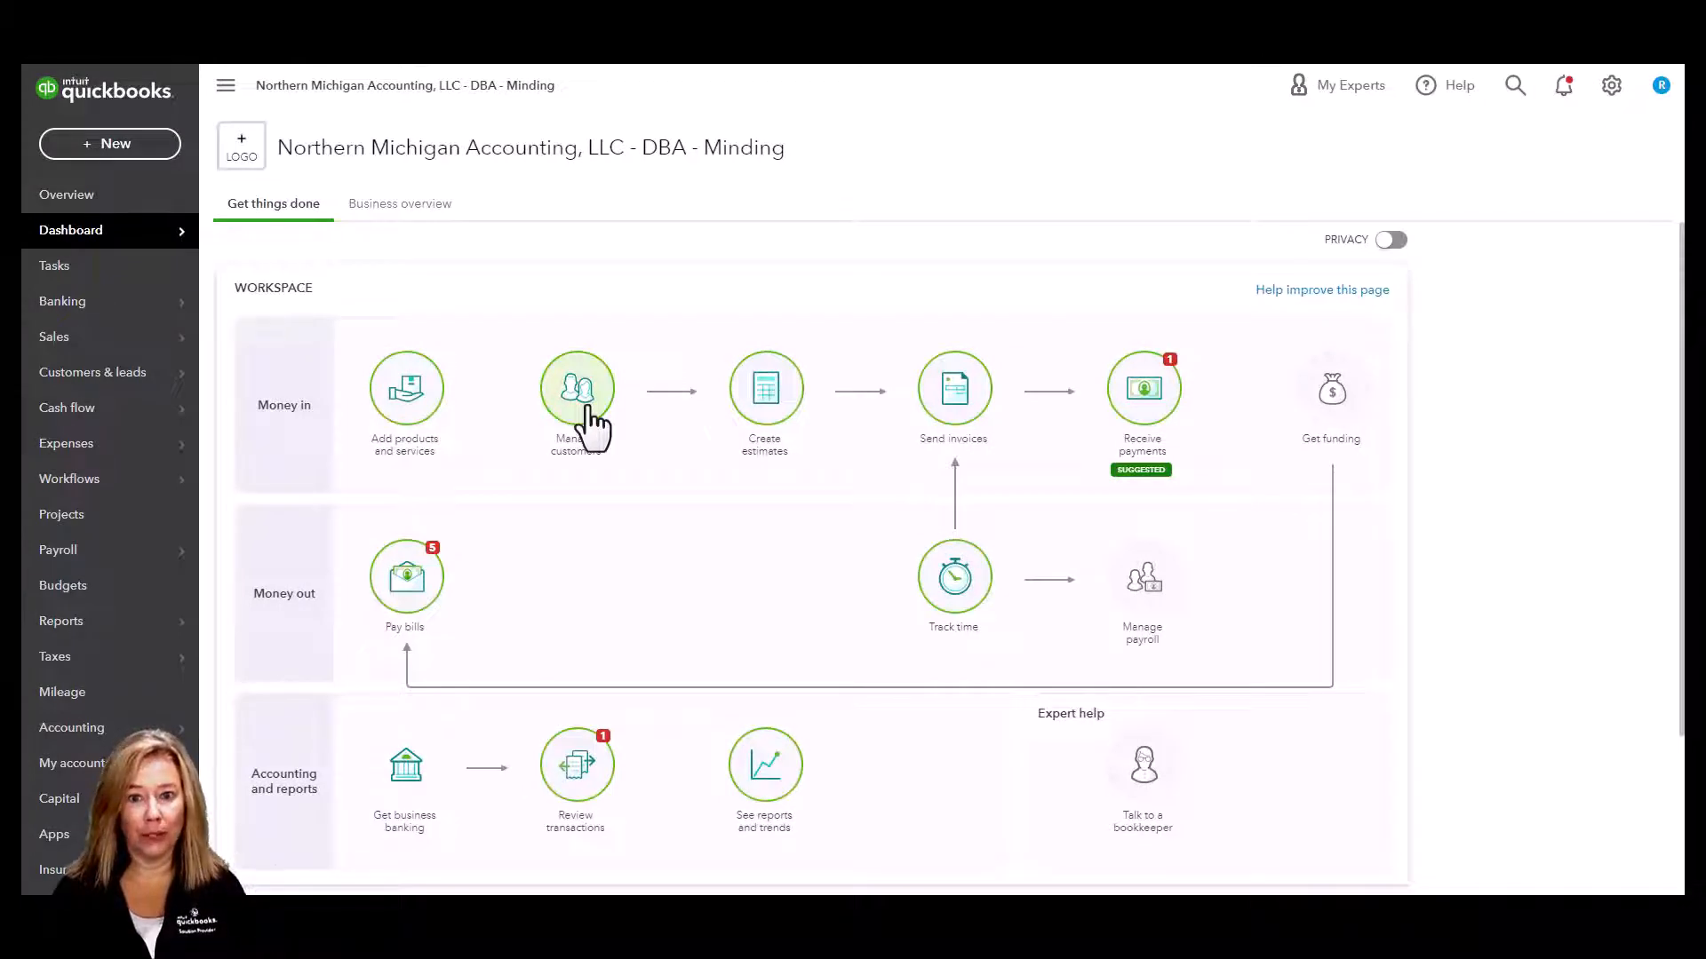
- Go to the Customers list under Sales & expenses and view a blank new customer form, closing it without saving
click(591, 428)
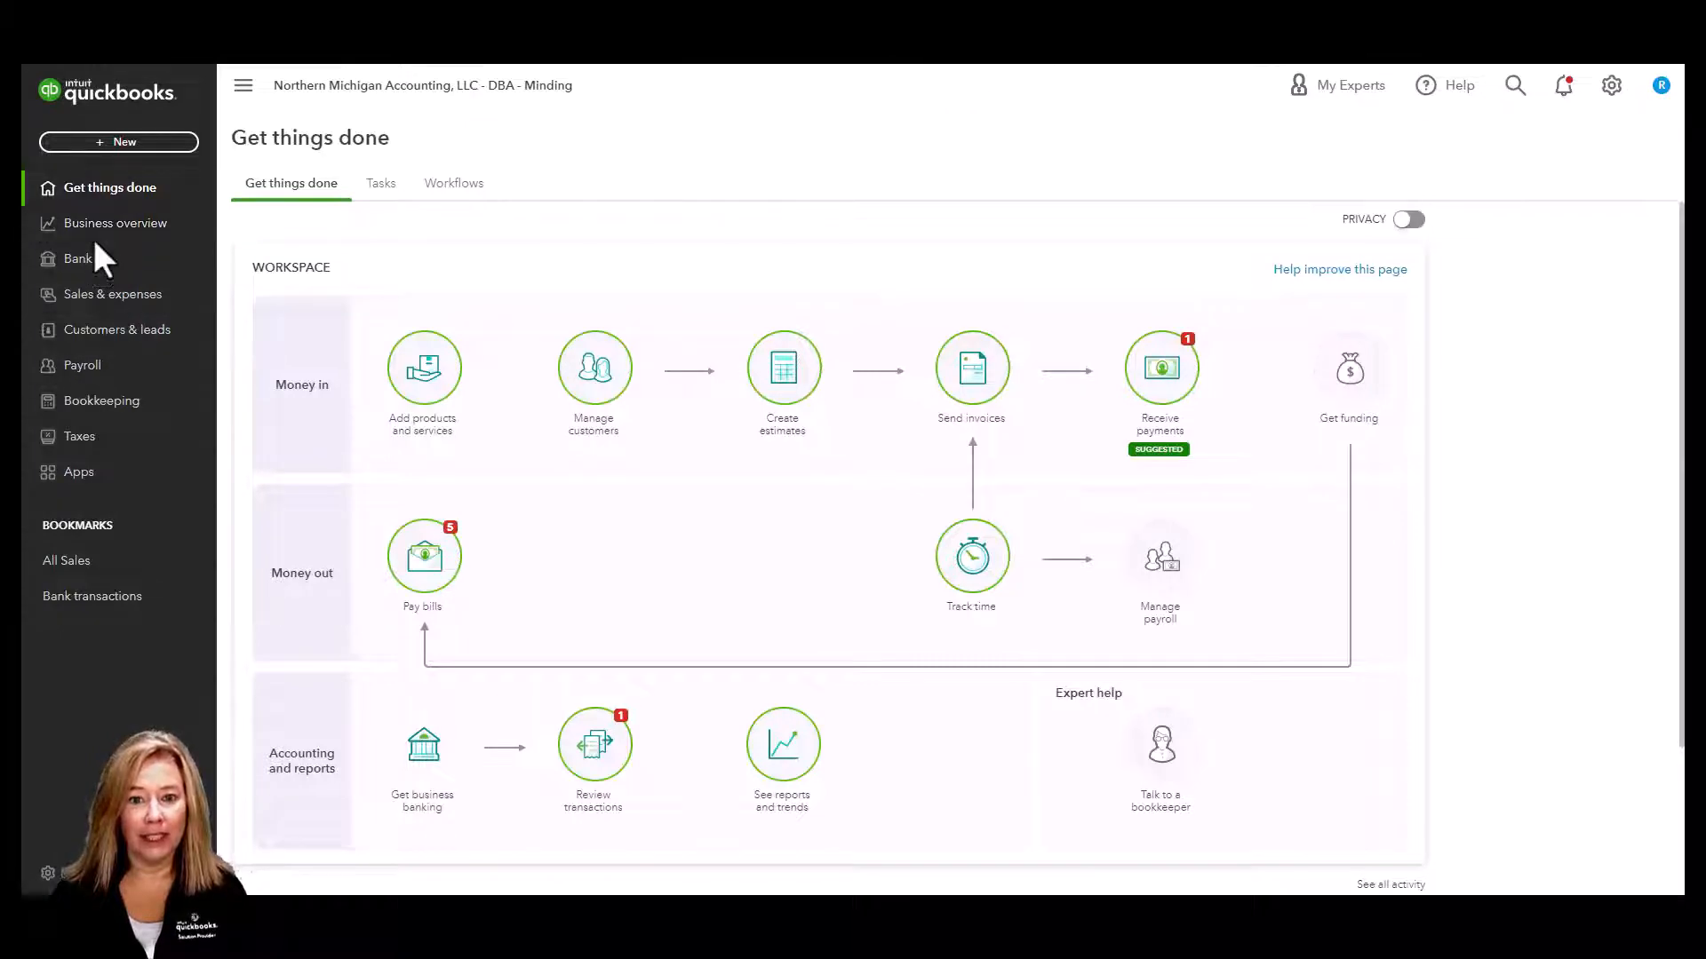
click(149, 300)
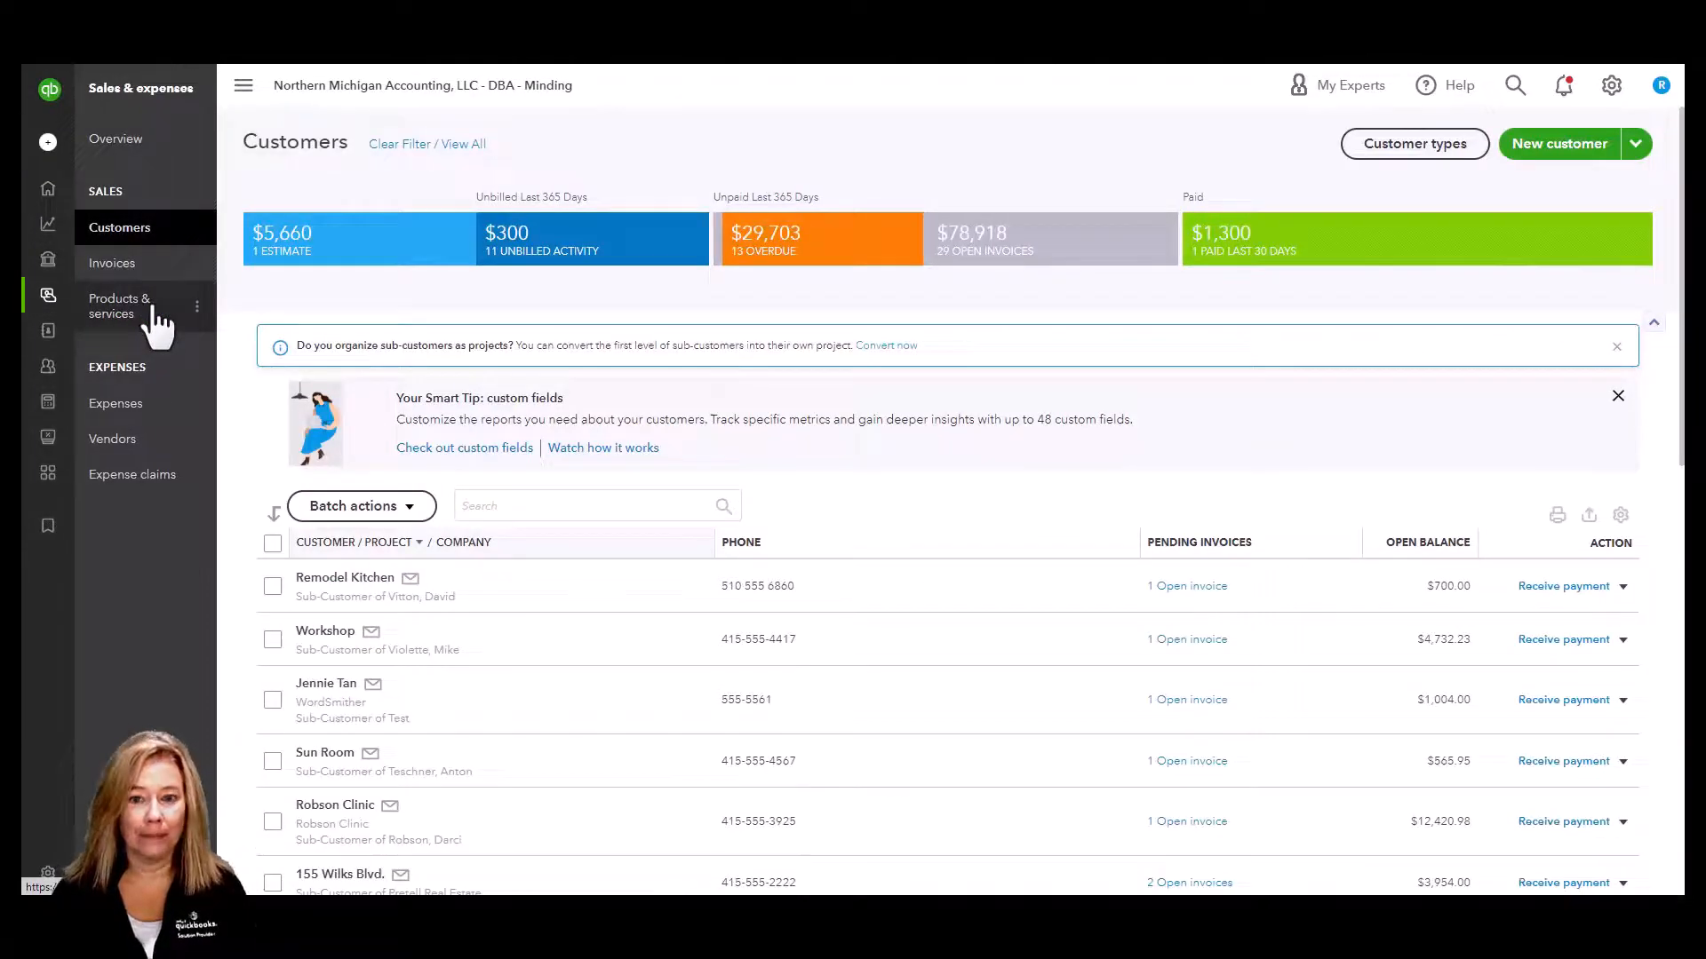
click(172, 227)
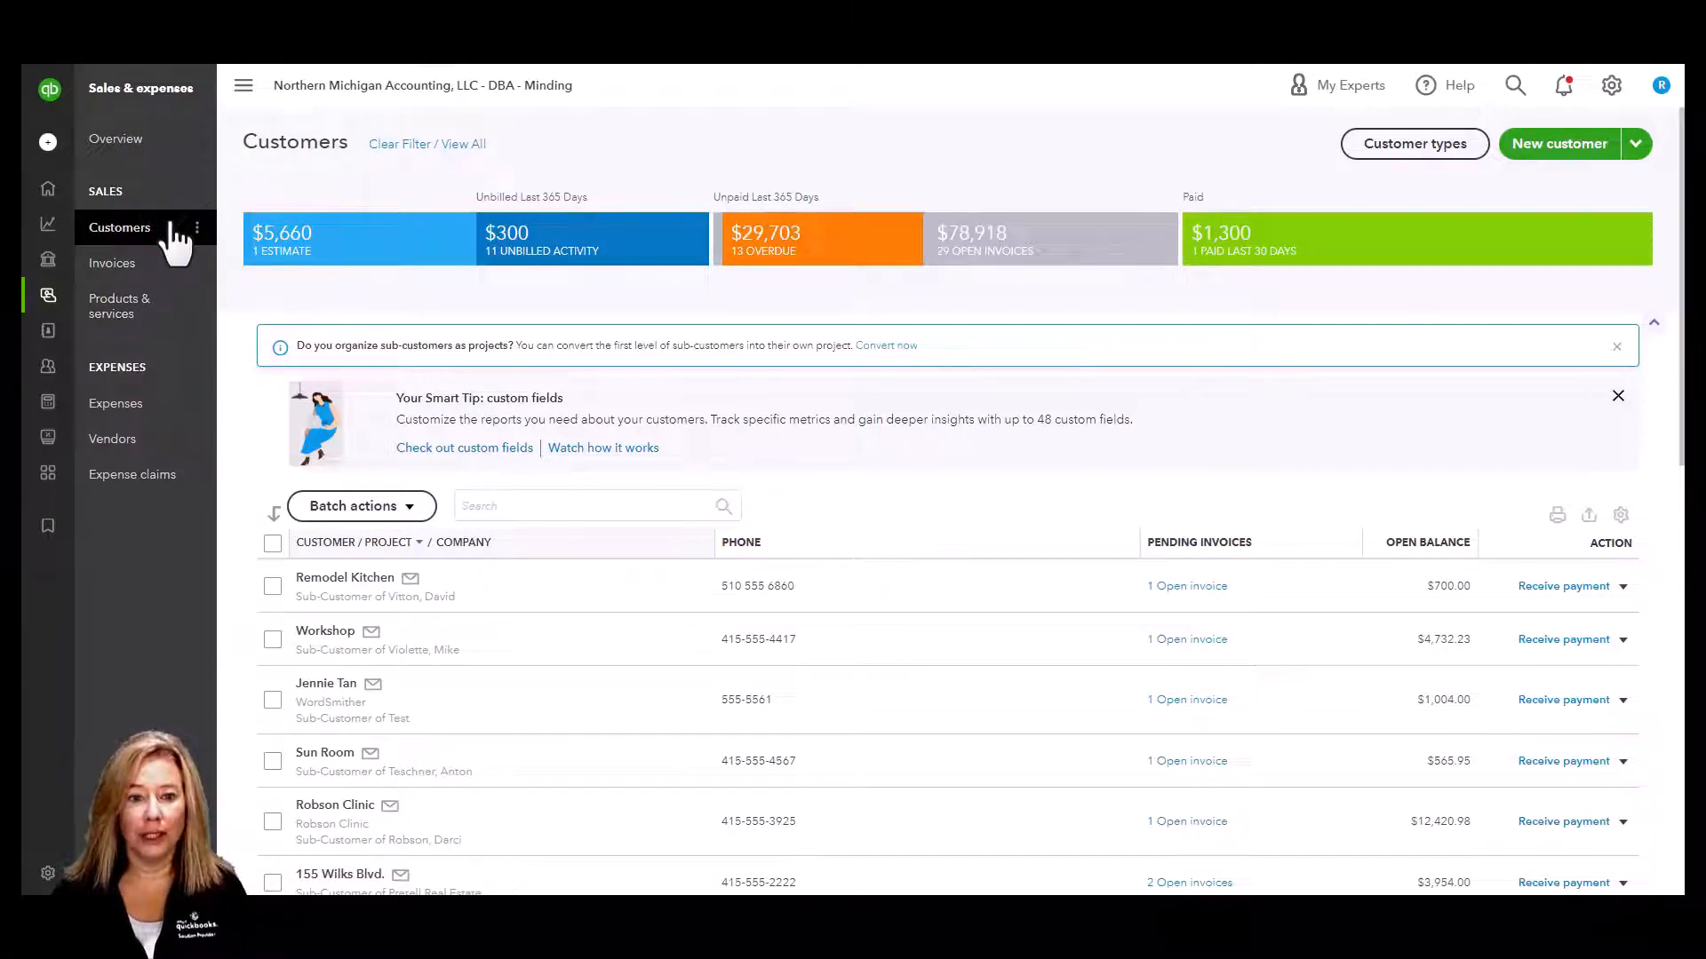
click(1561, 147)
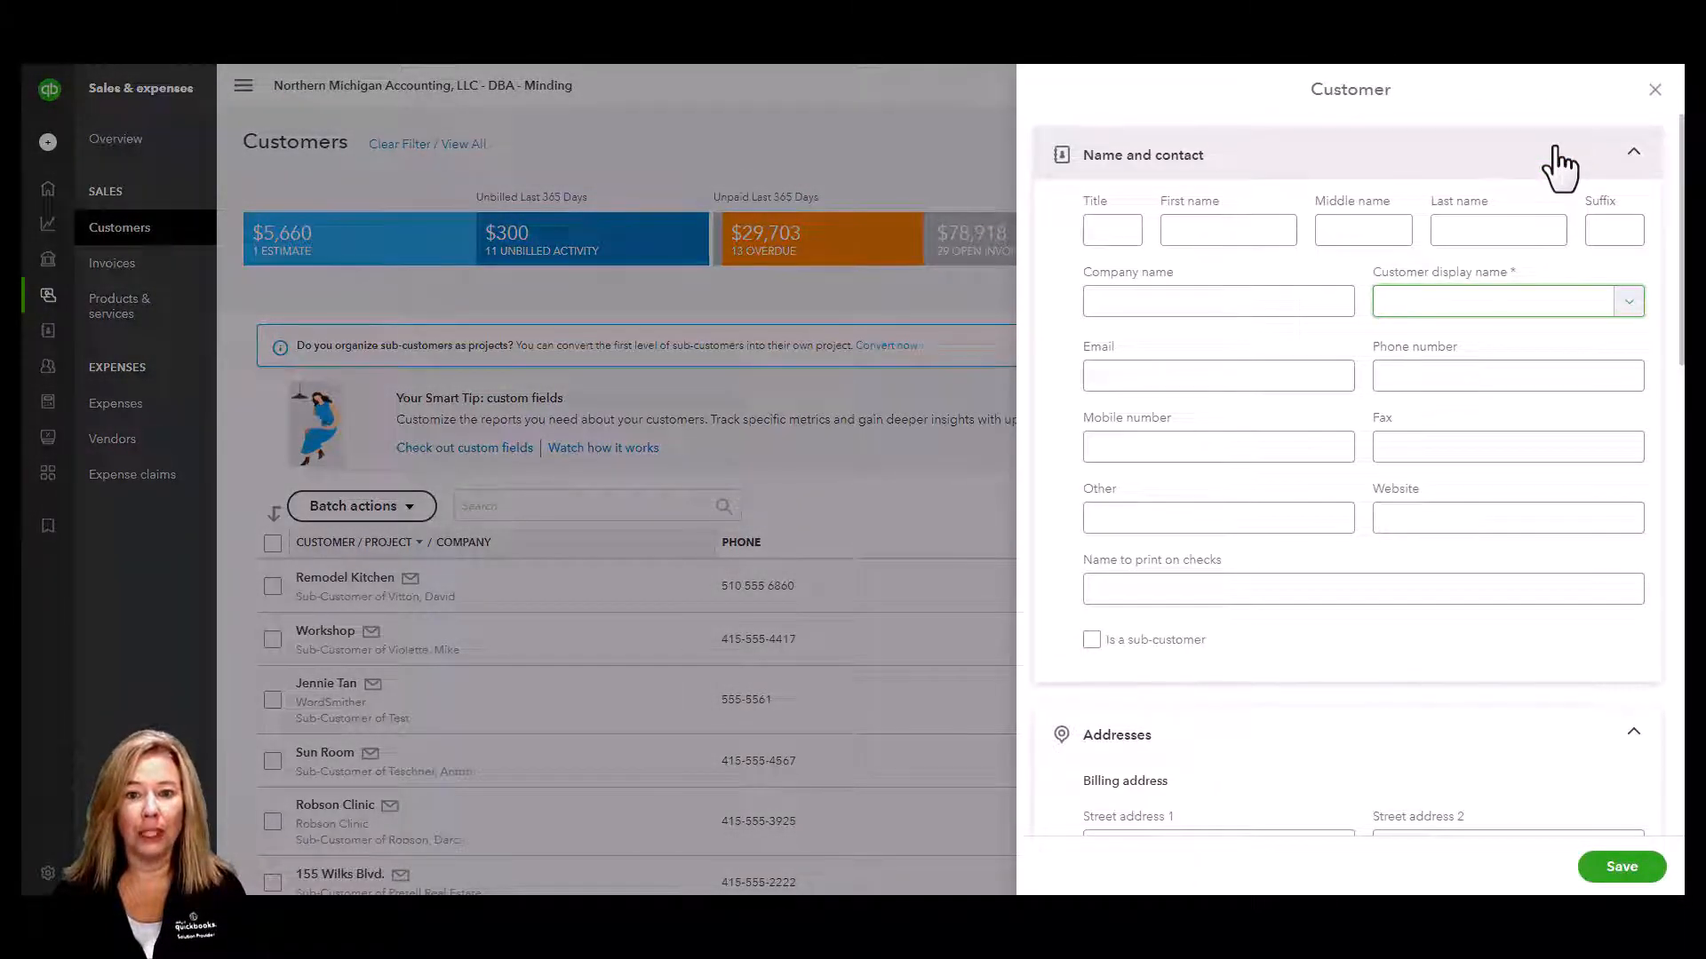
click(1655, 90)
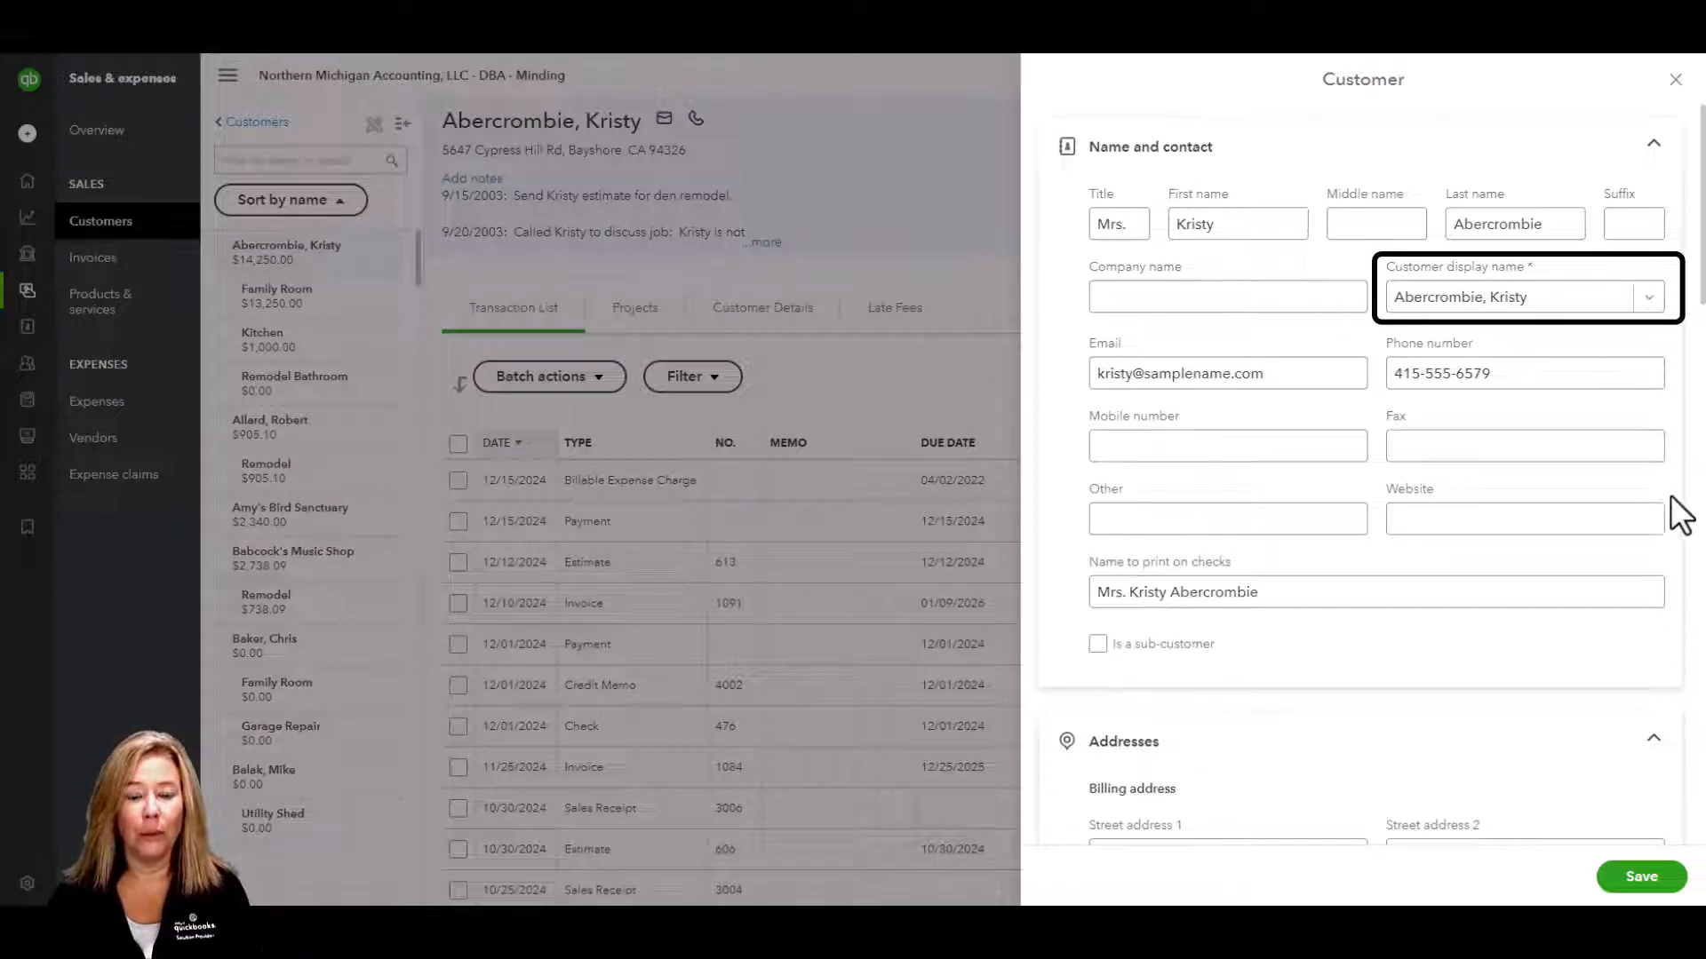
- Check the available format options for the customer's display name
click(1649, 298)
click(1651, 302)
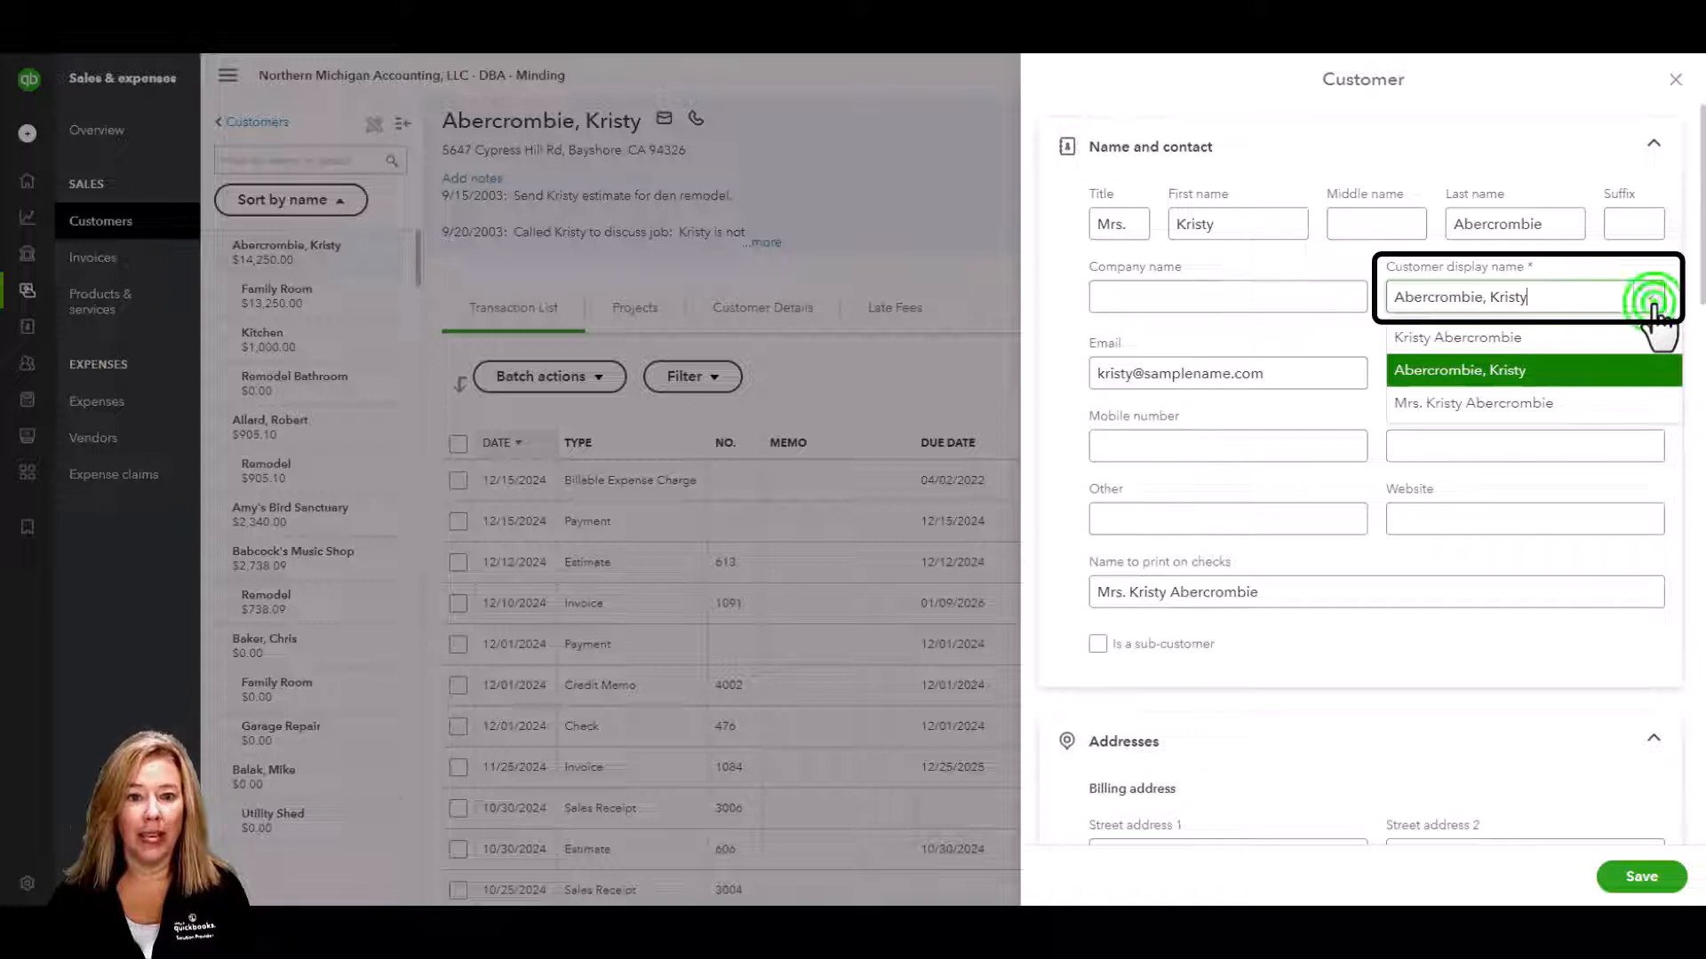
click(1651, 291)
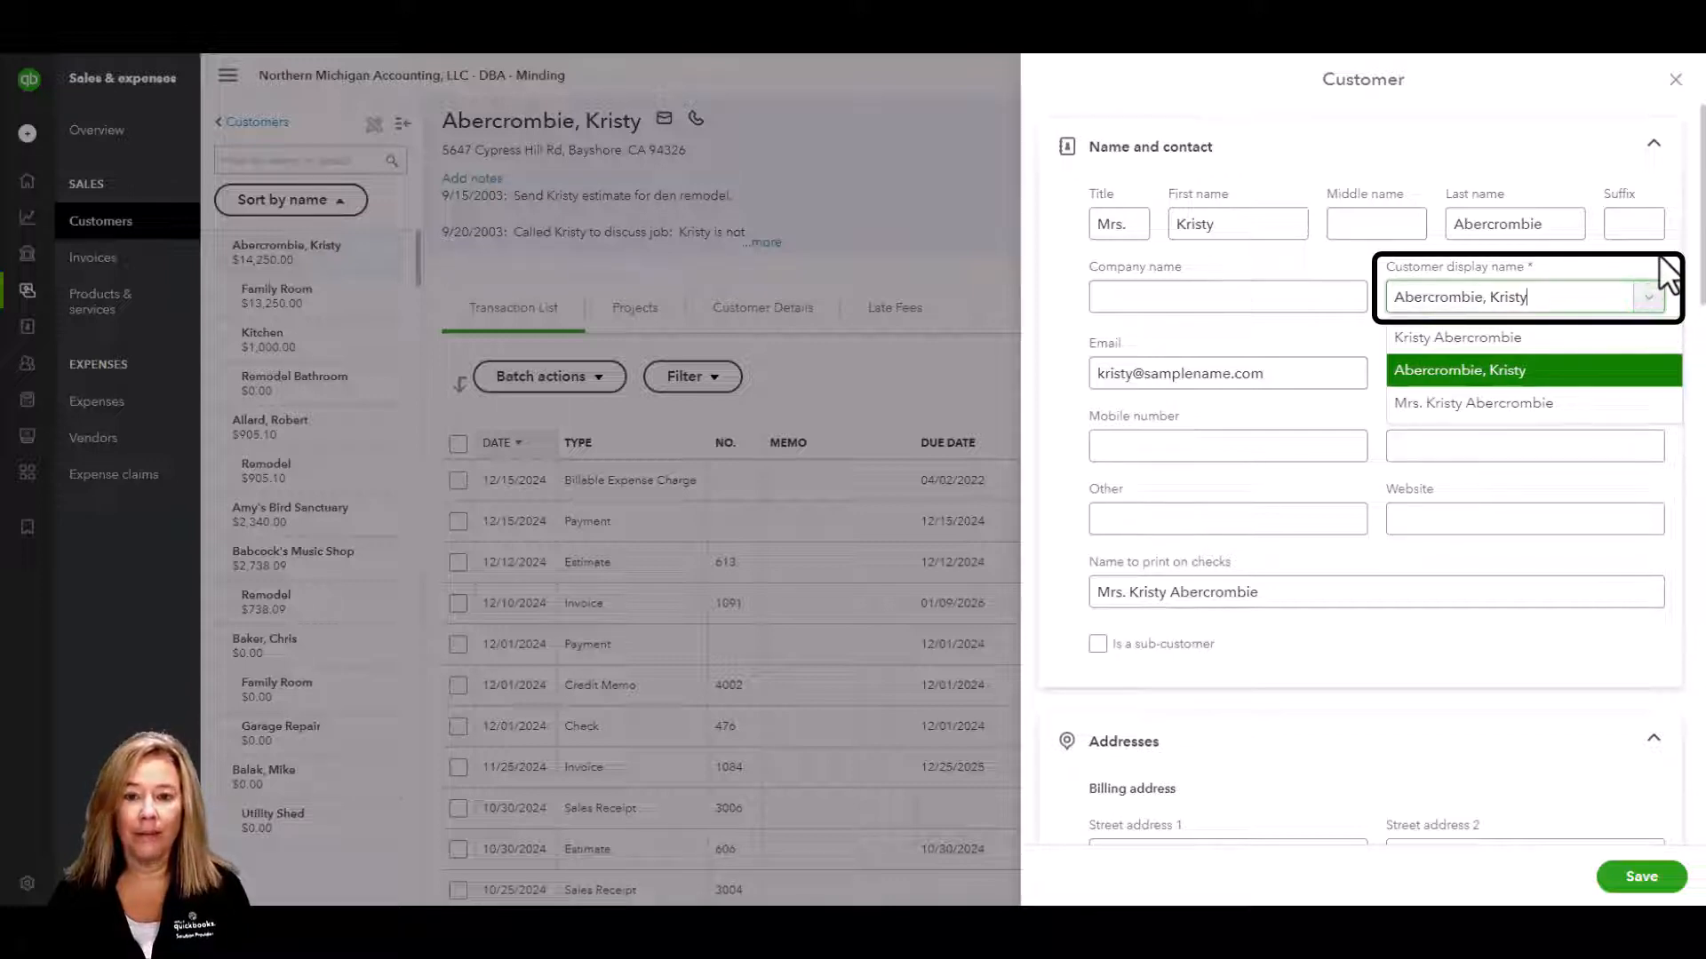
click(1654, 275)
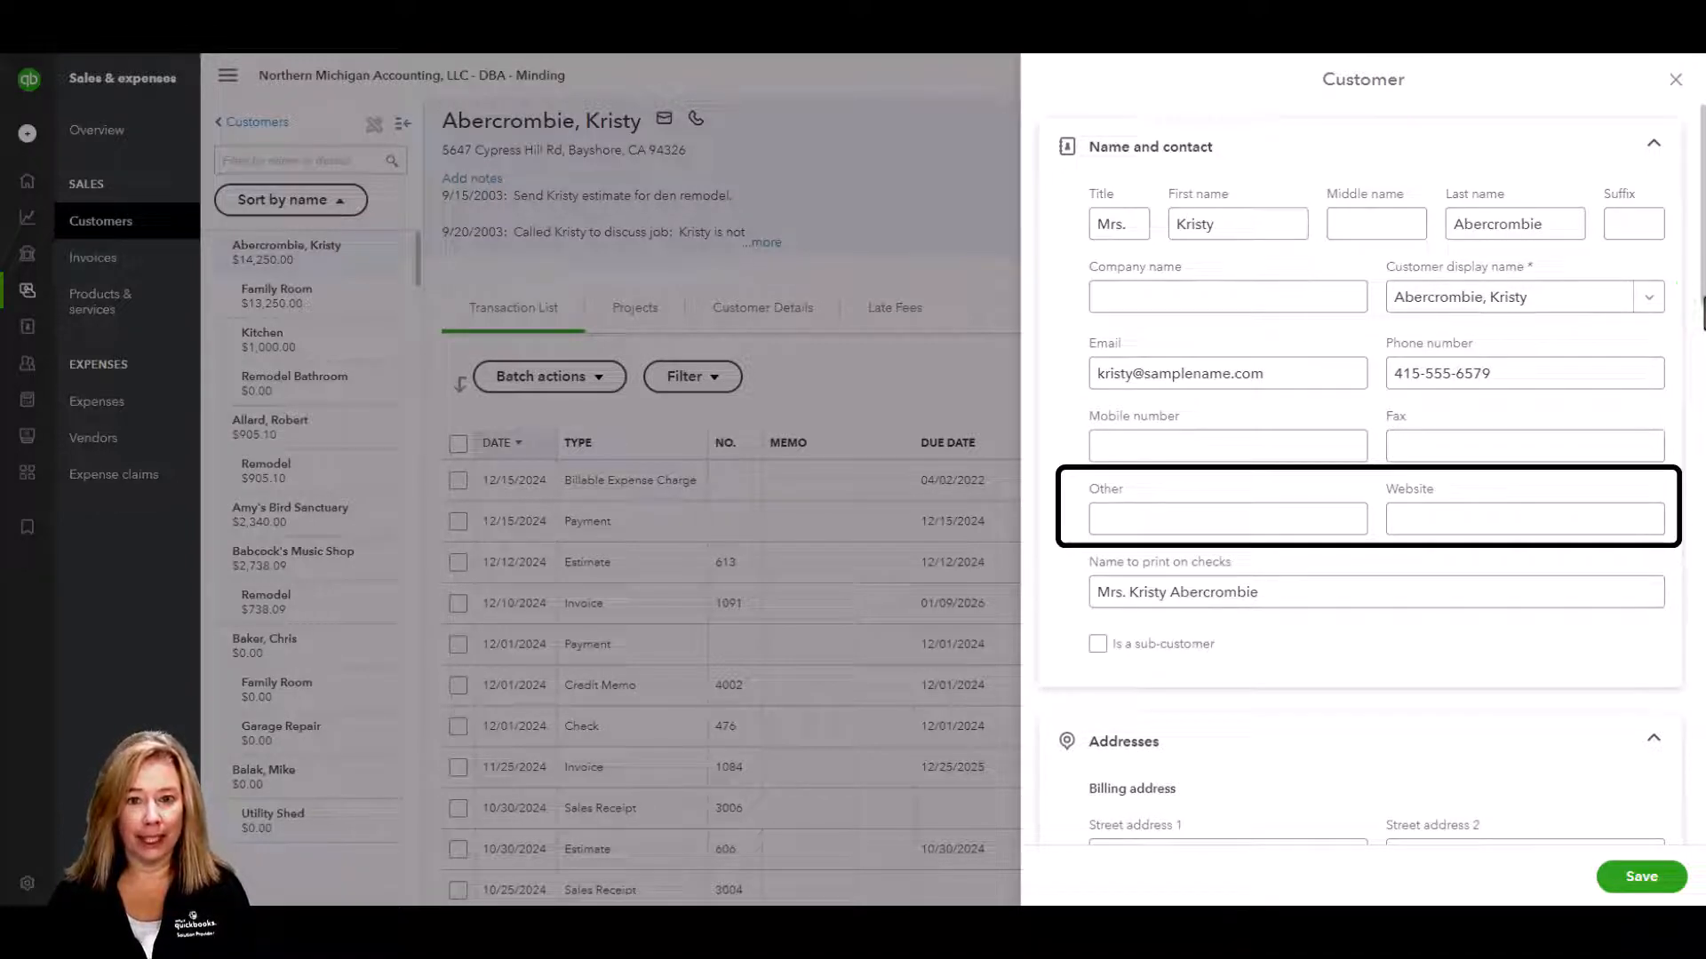
- Examine the customer record's contact, sub-customer, address, notes and attachments, payments and additional info sections
drag(1704, 301, 1704, 382)
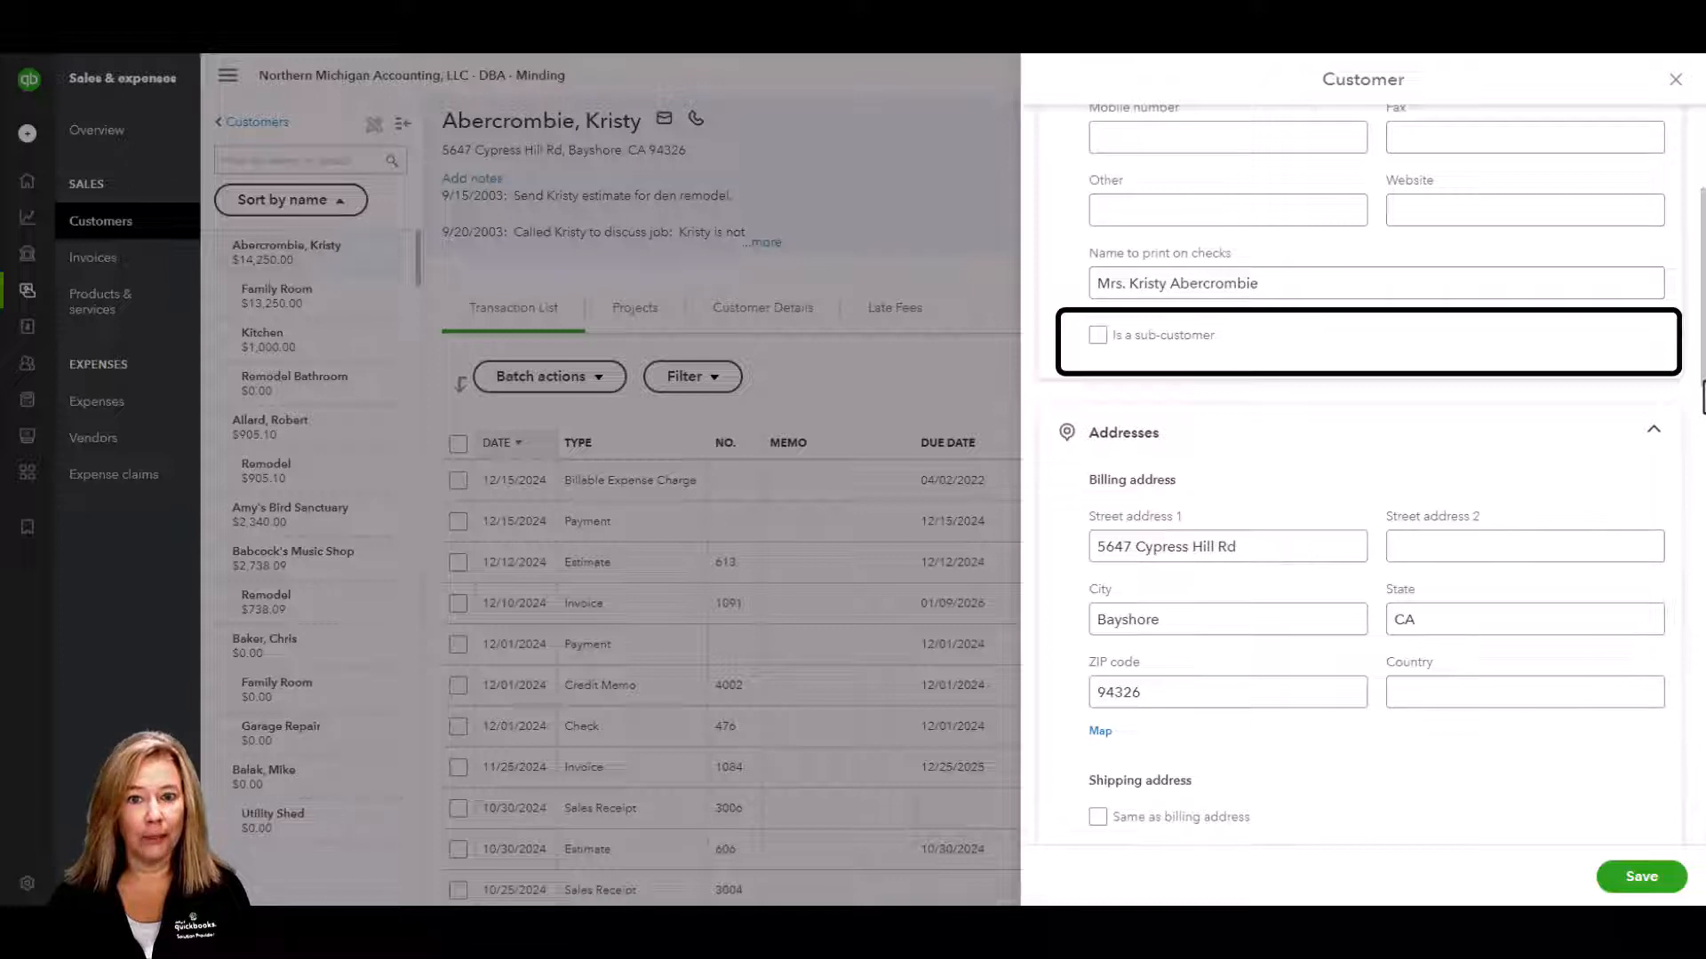
drag(1703, 398, 1703, 364)
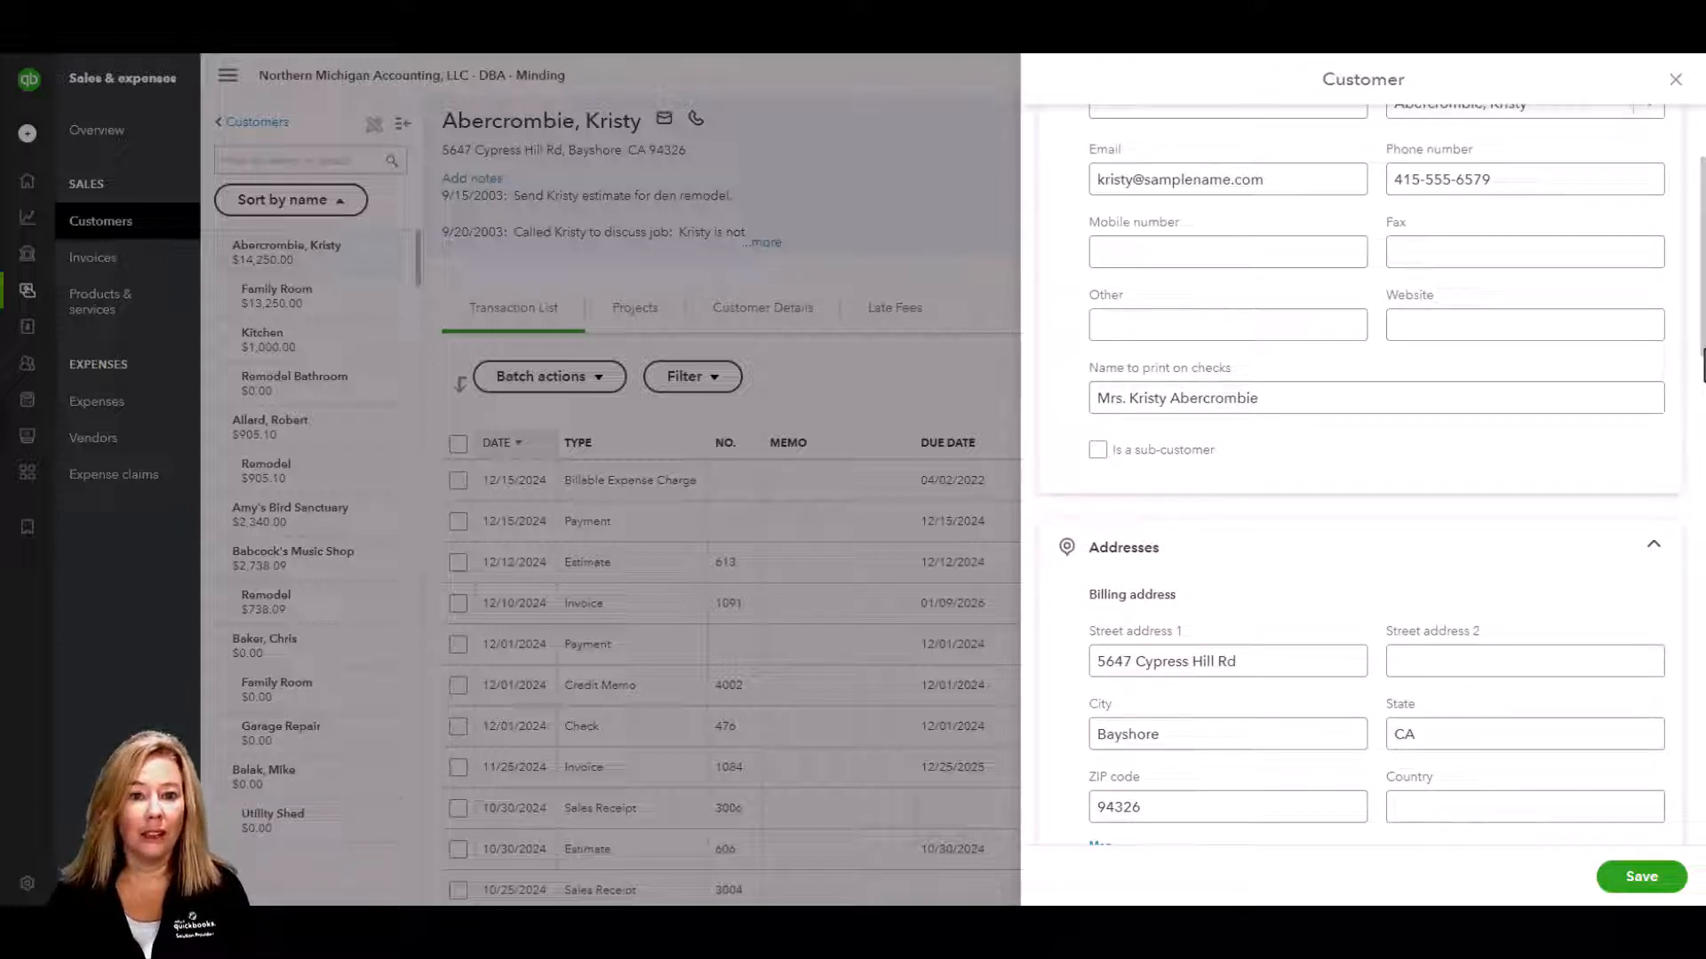
drag(1703, 364, 1703, 479)
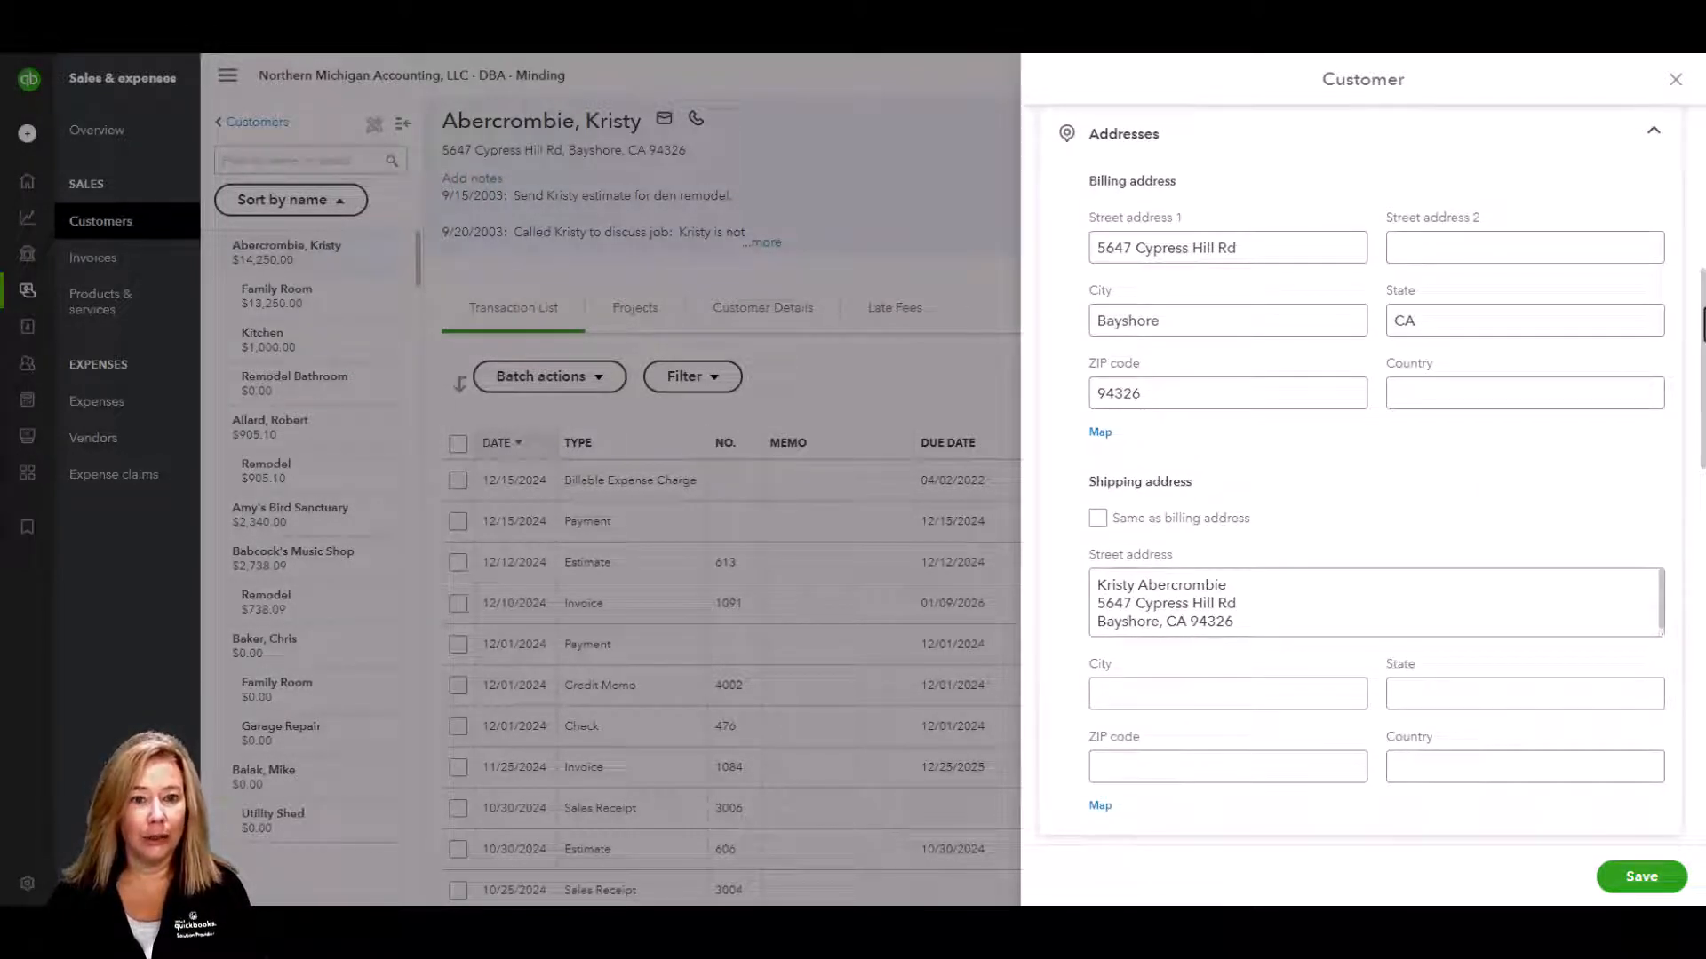
drag(1703, 458, 1703, 672)
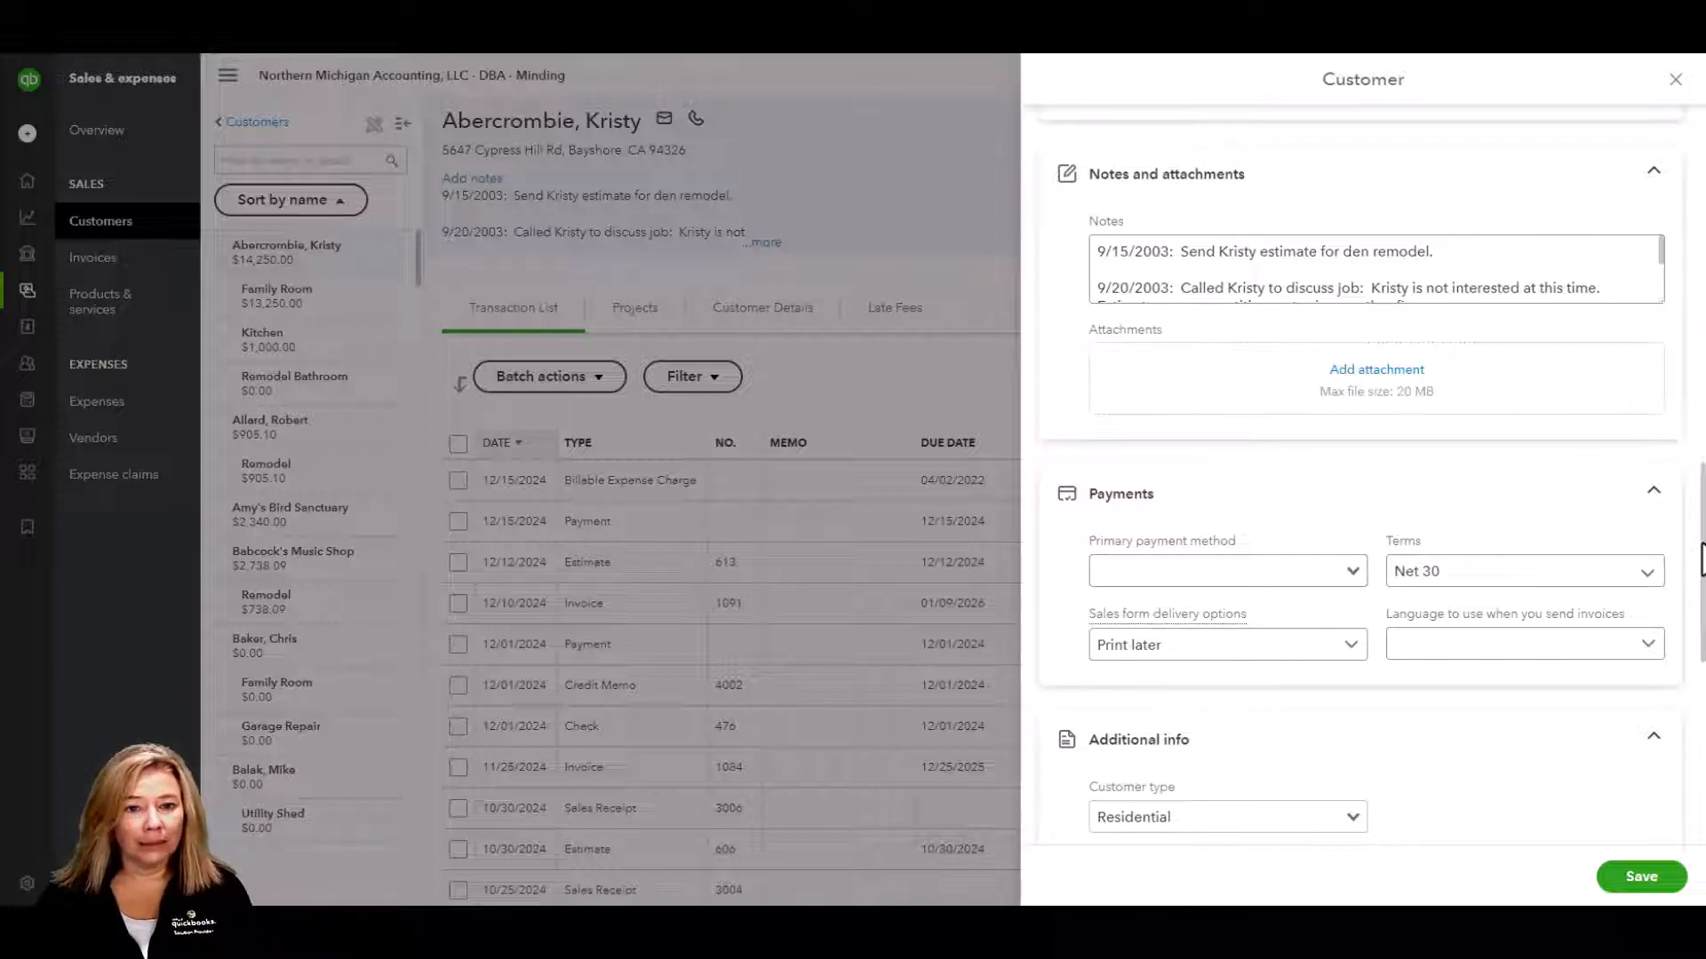
drag(1702, 559, 1703, 622)
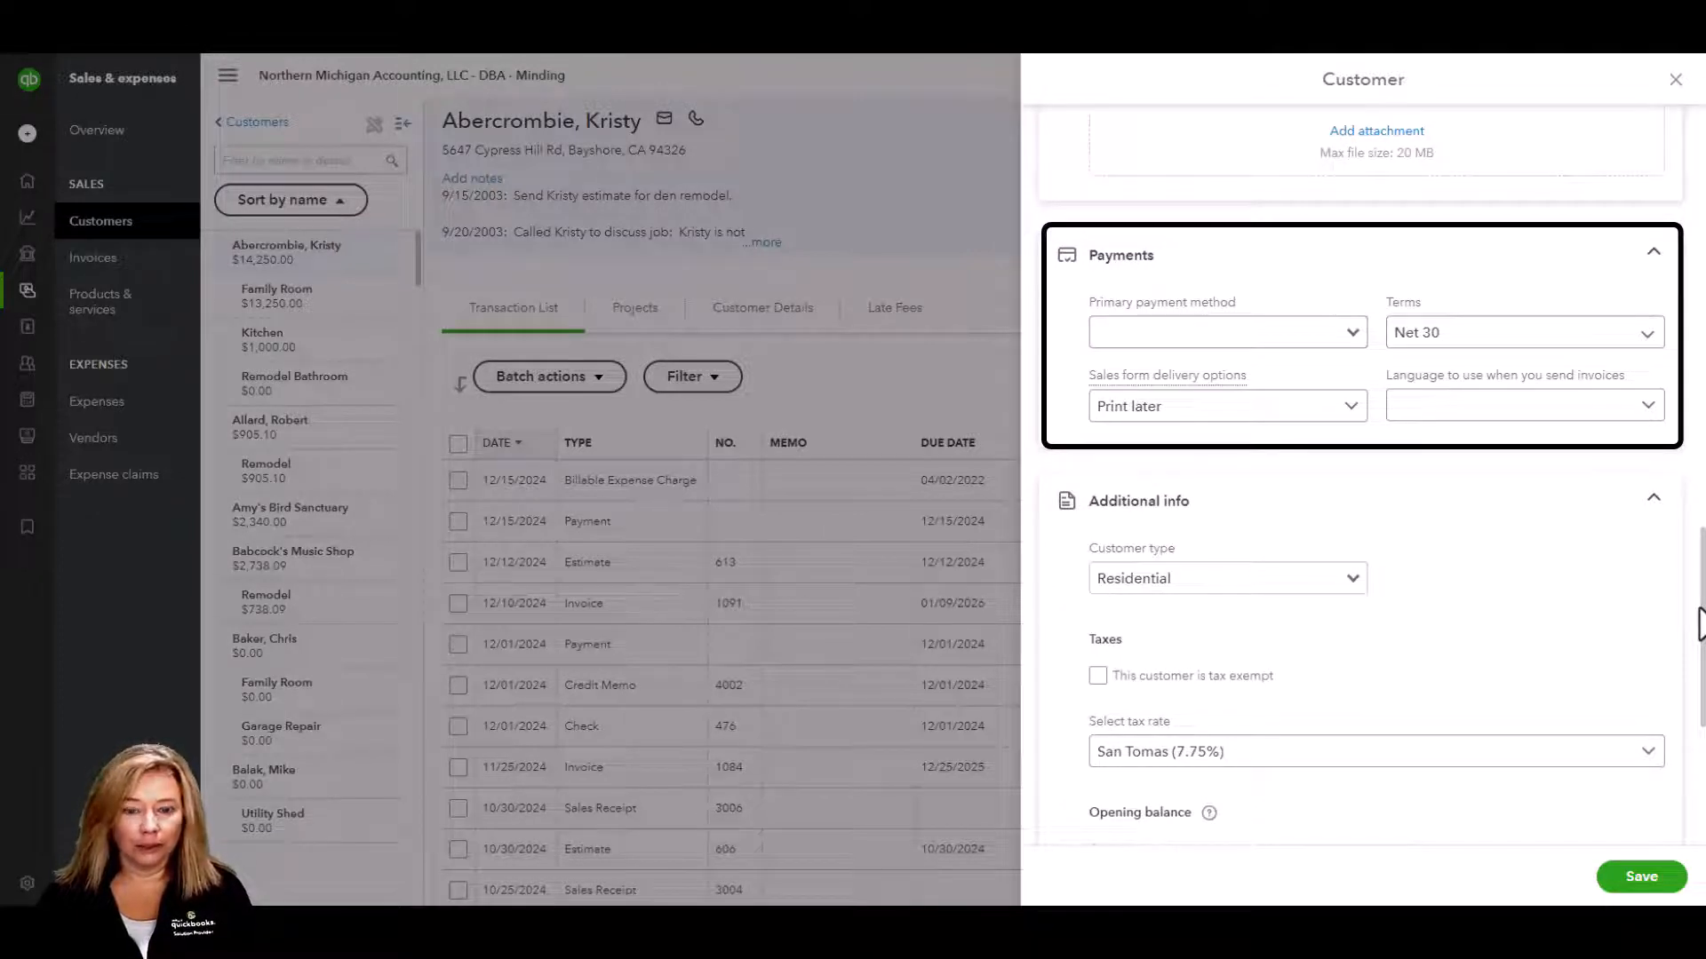
scroll(1699, 622, down, 1)
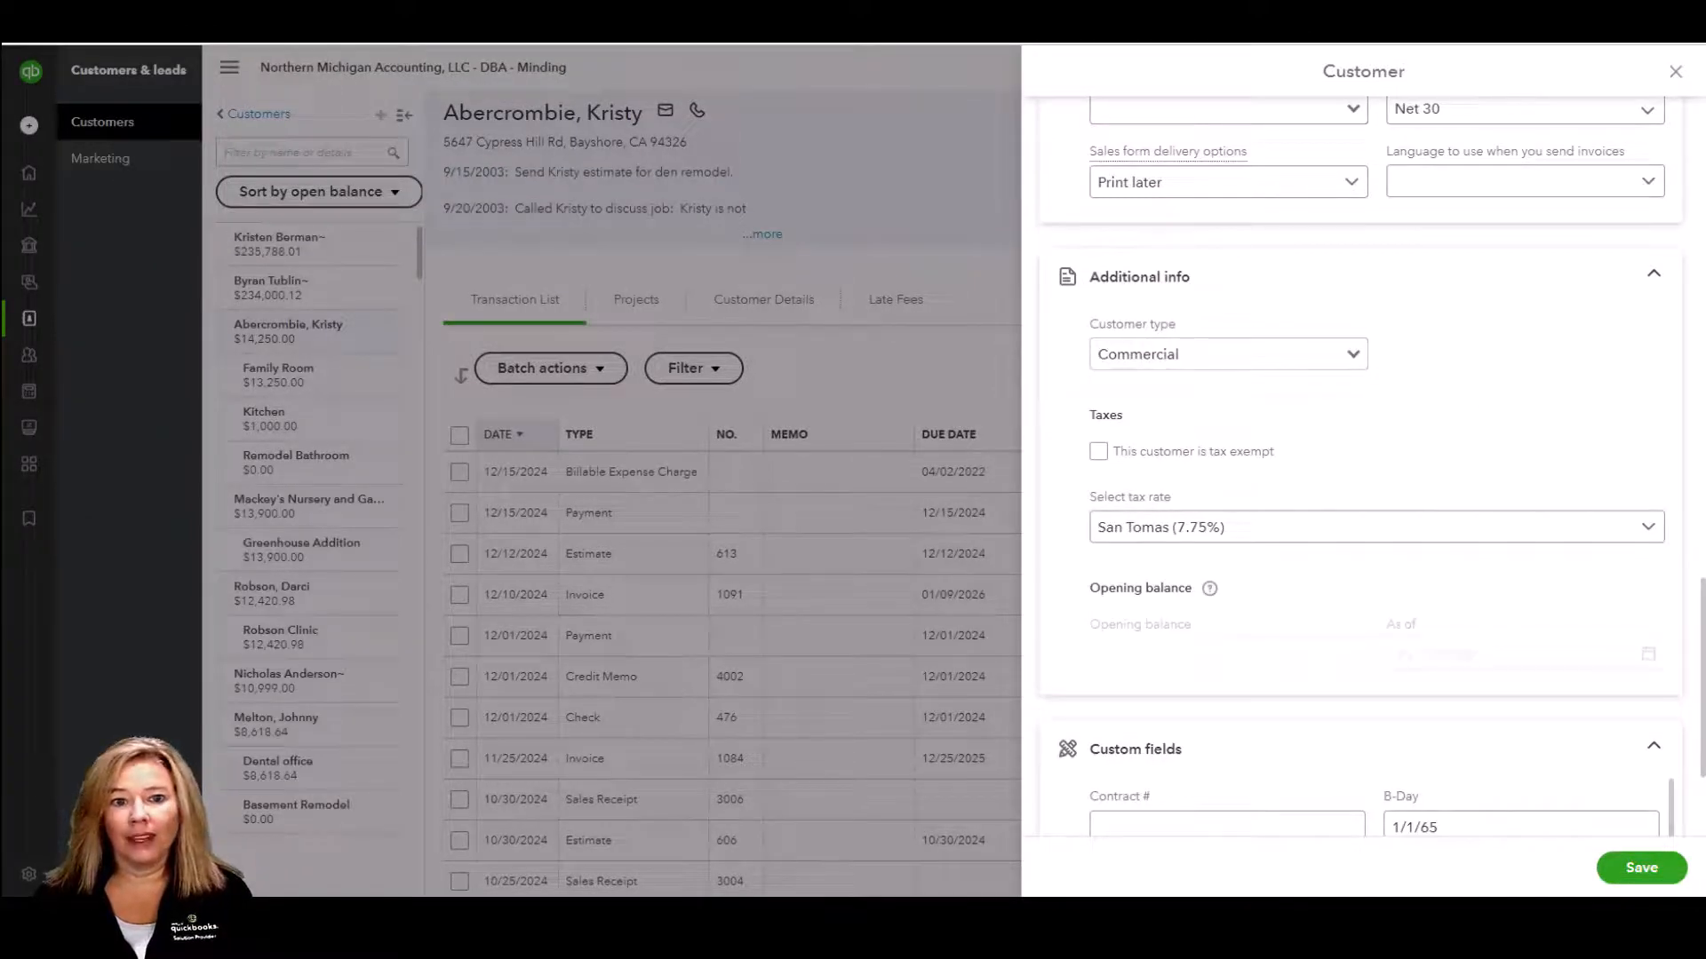
- Check the tax rate selection and try the tax-exempt option to view its exemption fields, clearing it again
click(1648, 531)
click(1648, 534)
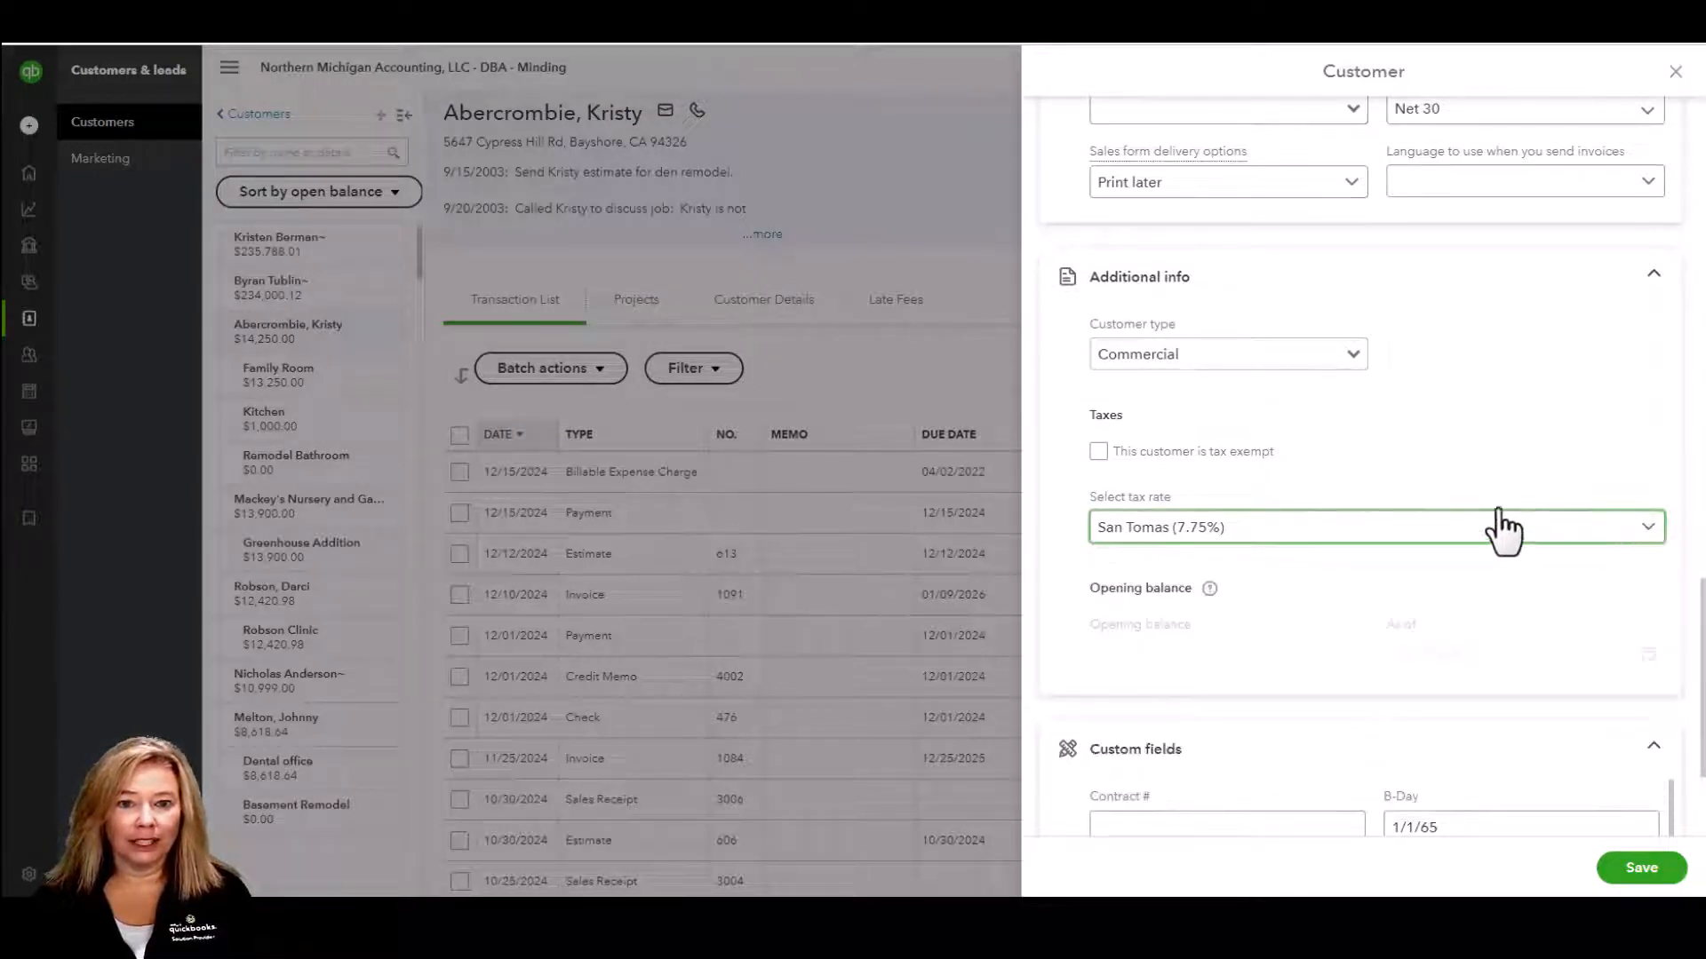
click(1099, 454)
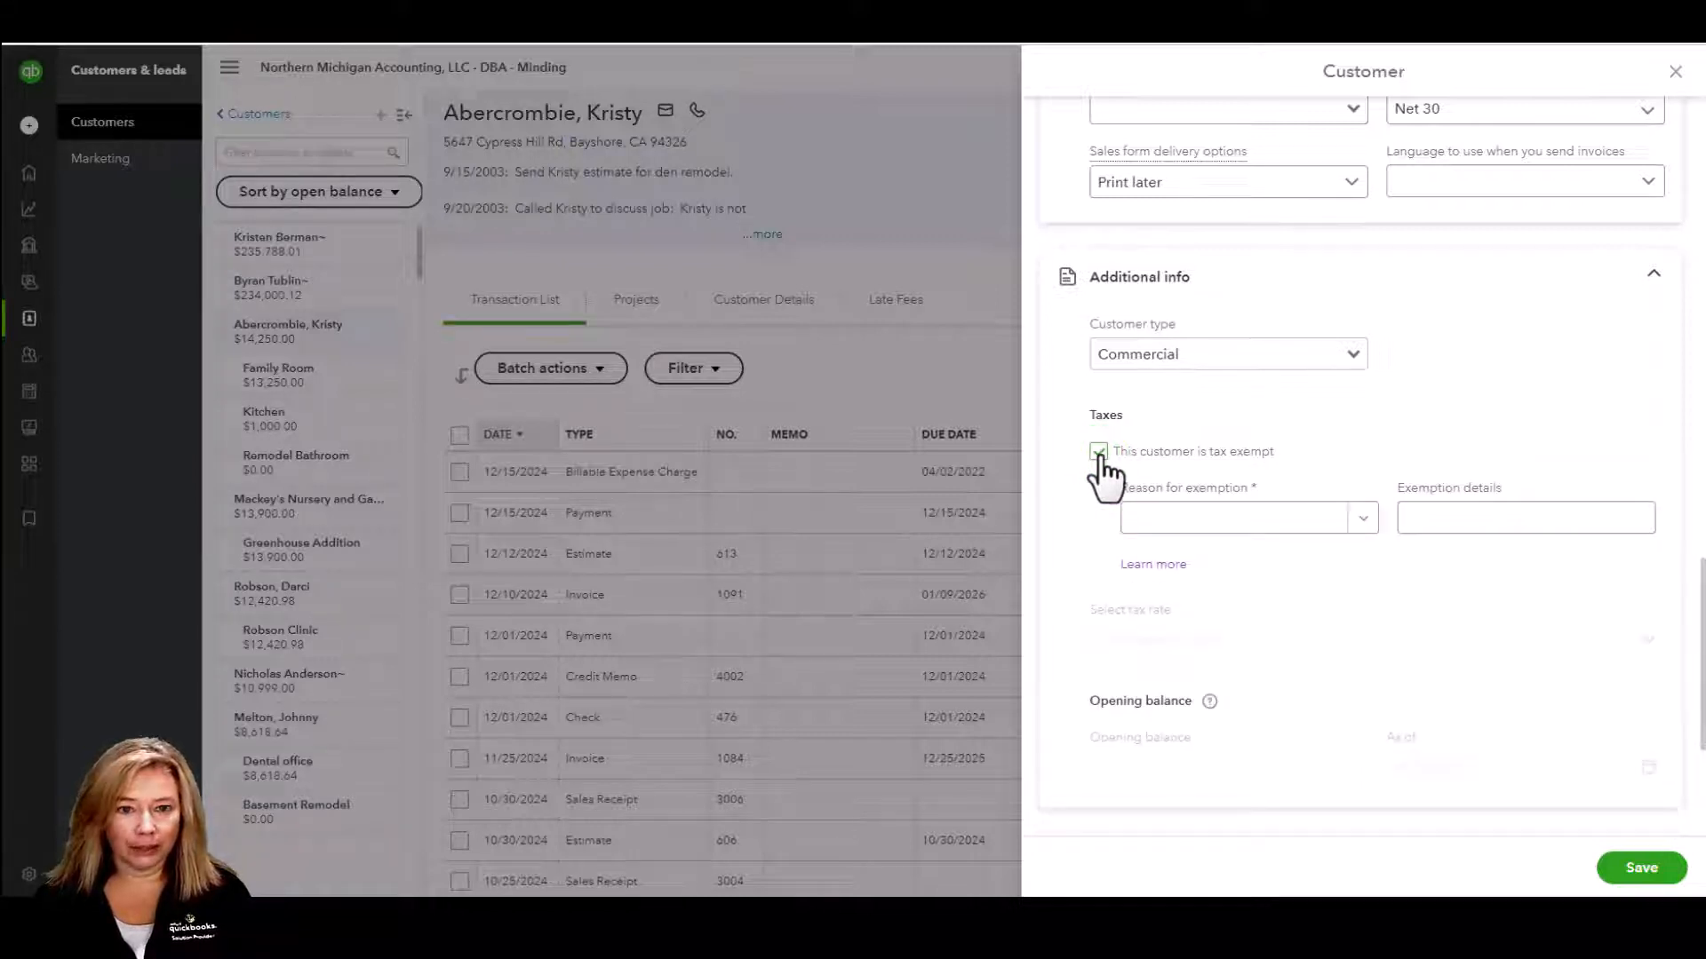
click(1099, 453)
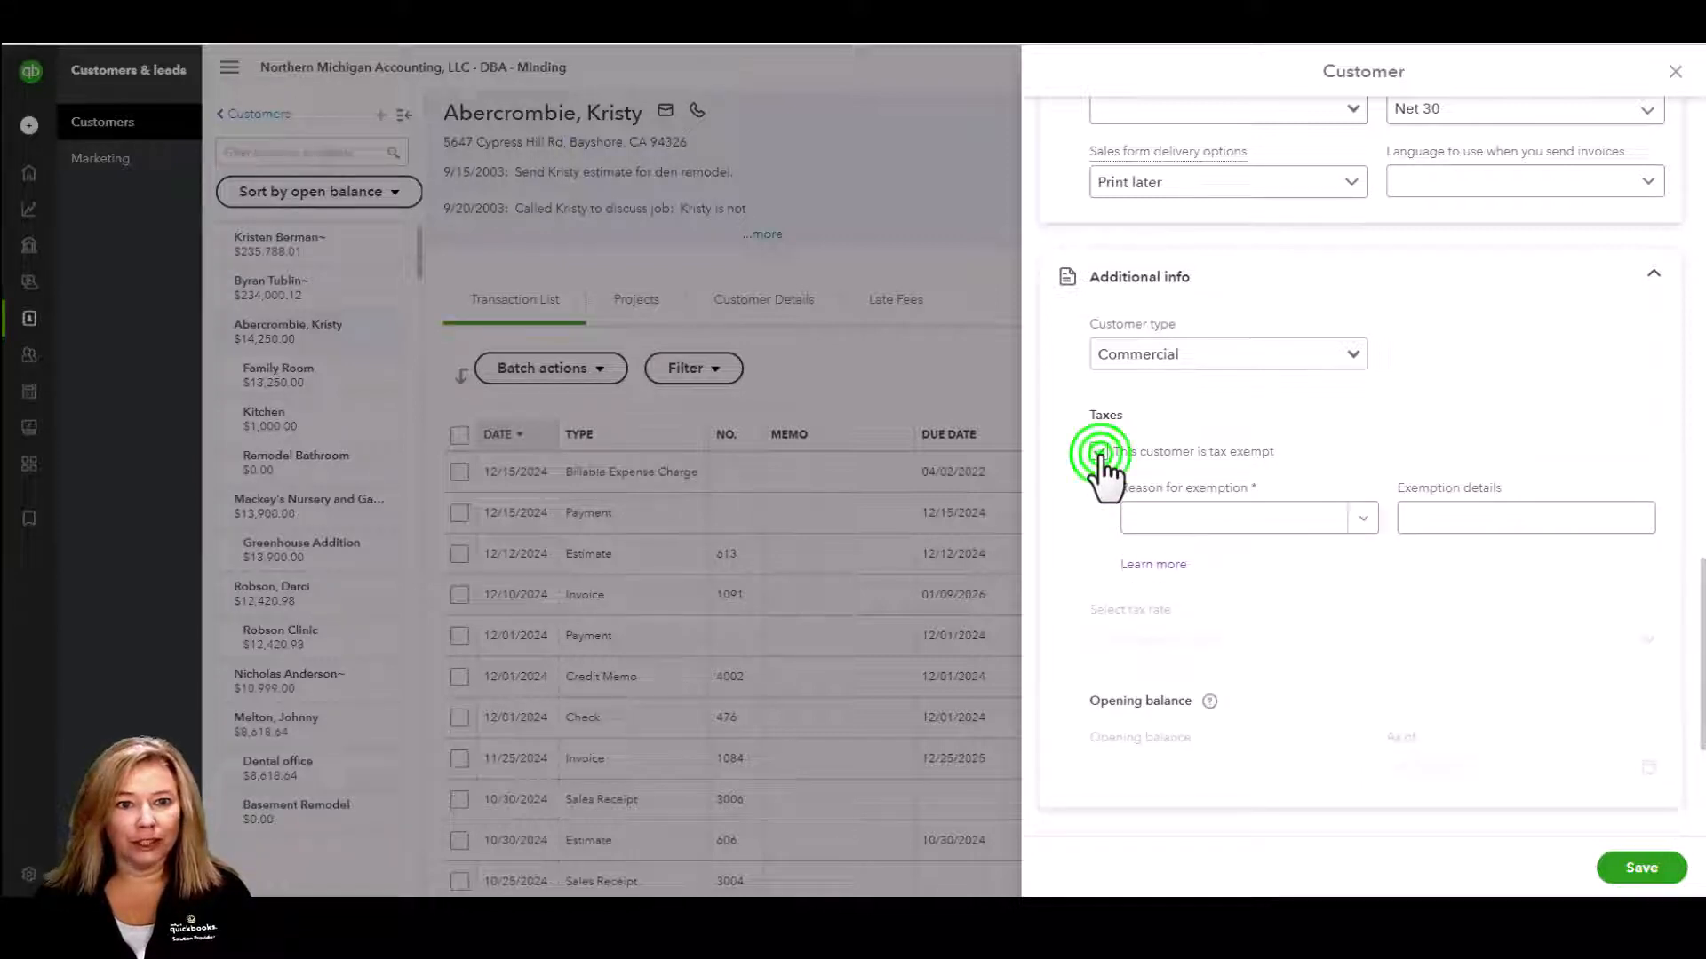
click(1648, 530)
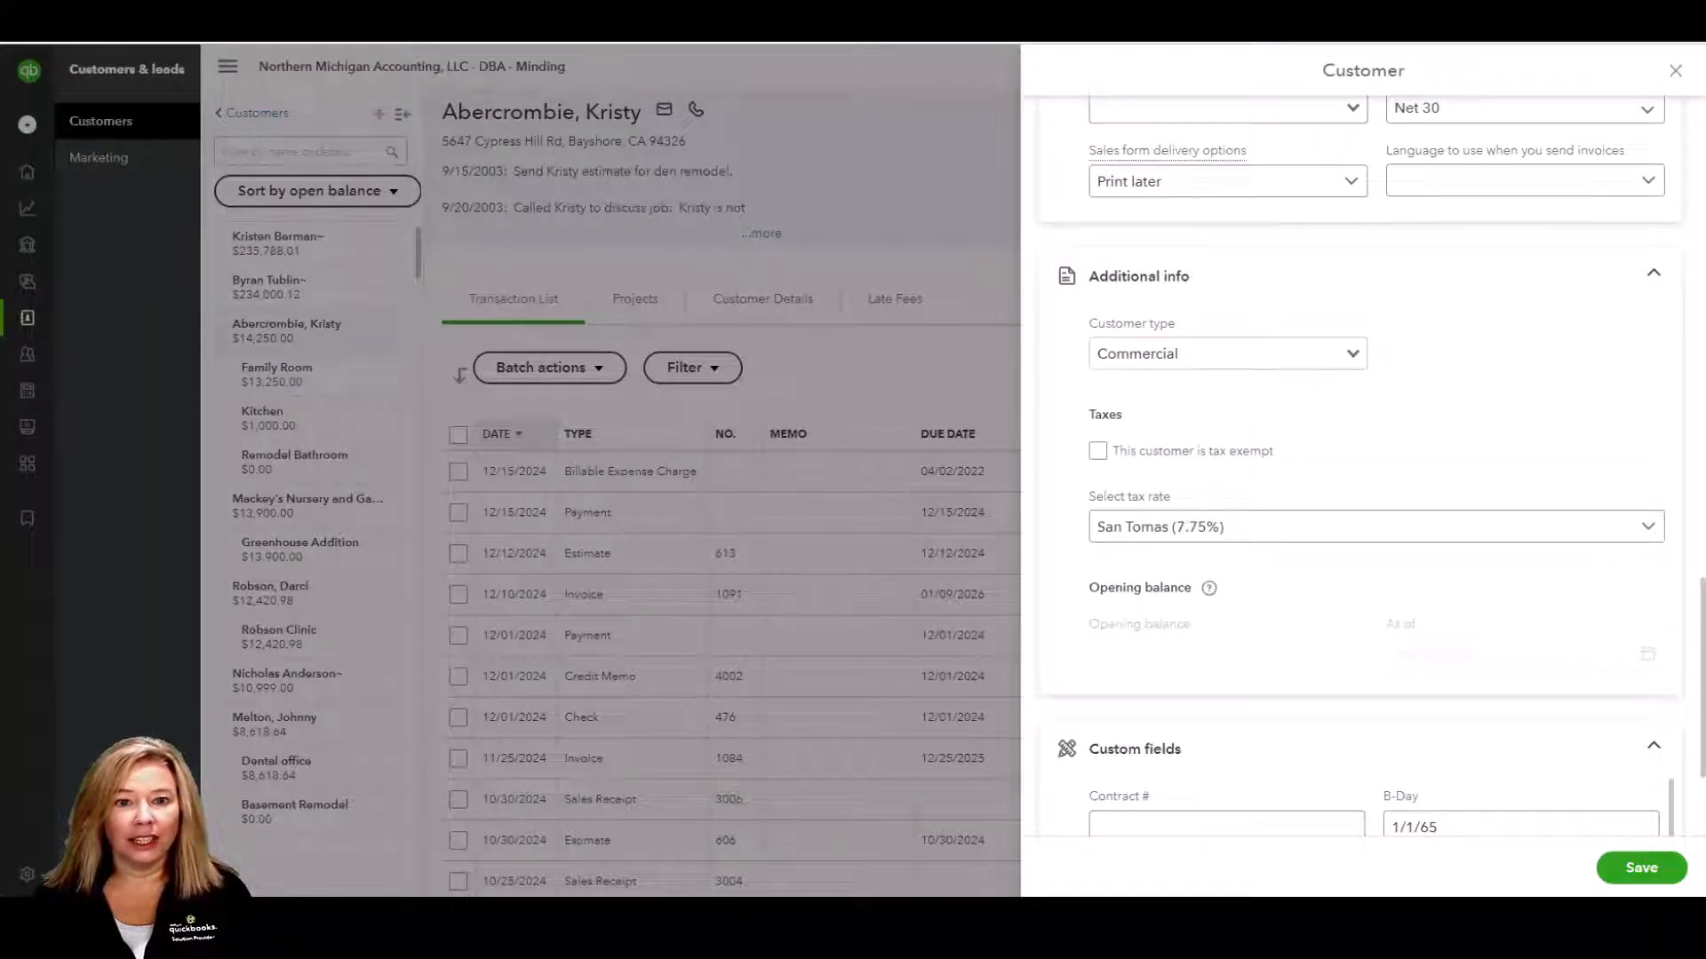
- View the customer's custom fields and the form for adding one, closing the form without saving
scroll(1696, 667, down, 3)
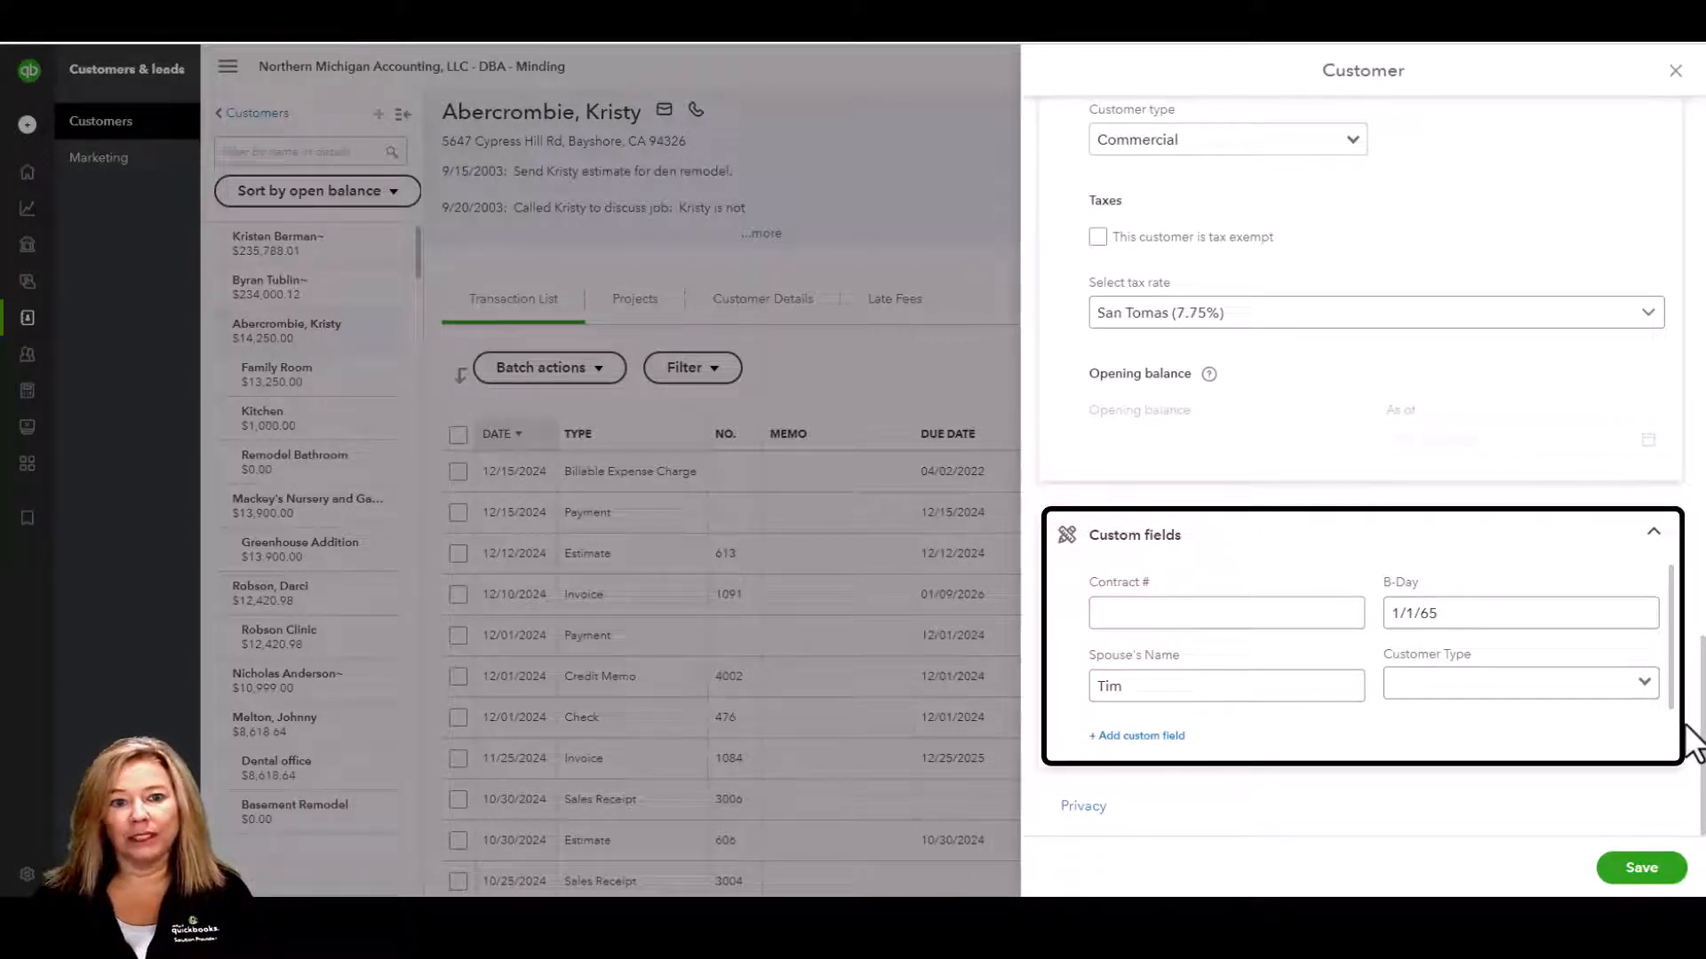
click(1167, 743)
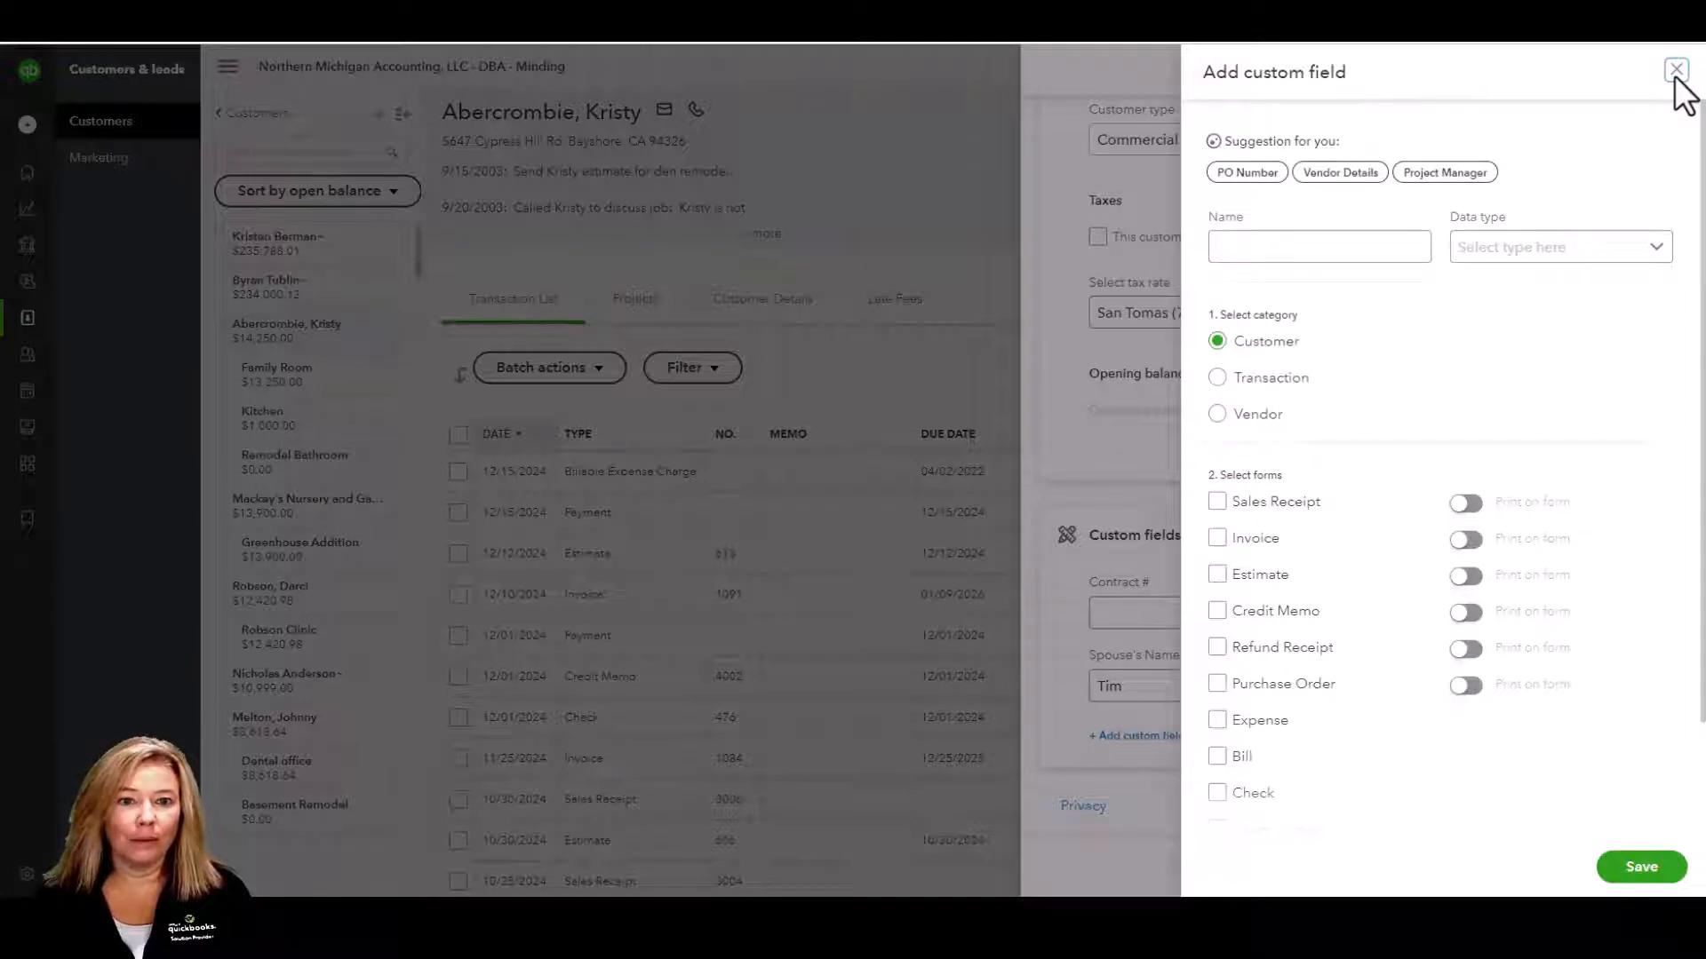
click(1676, 71)
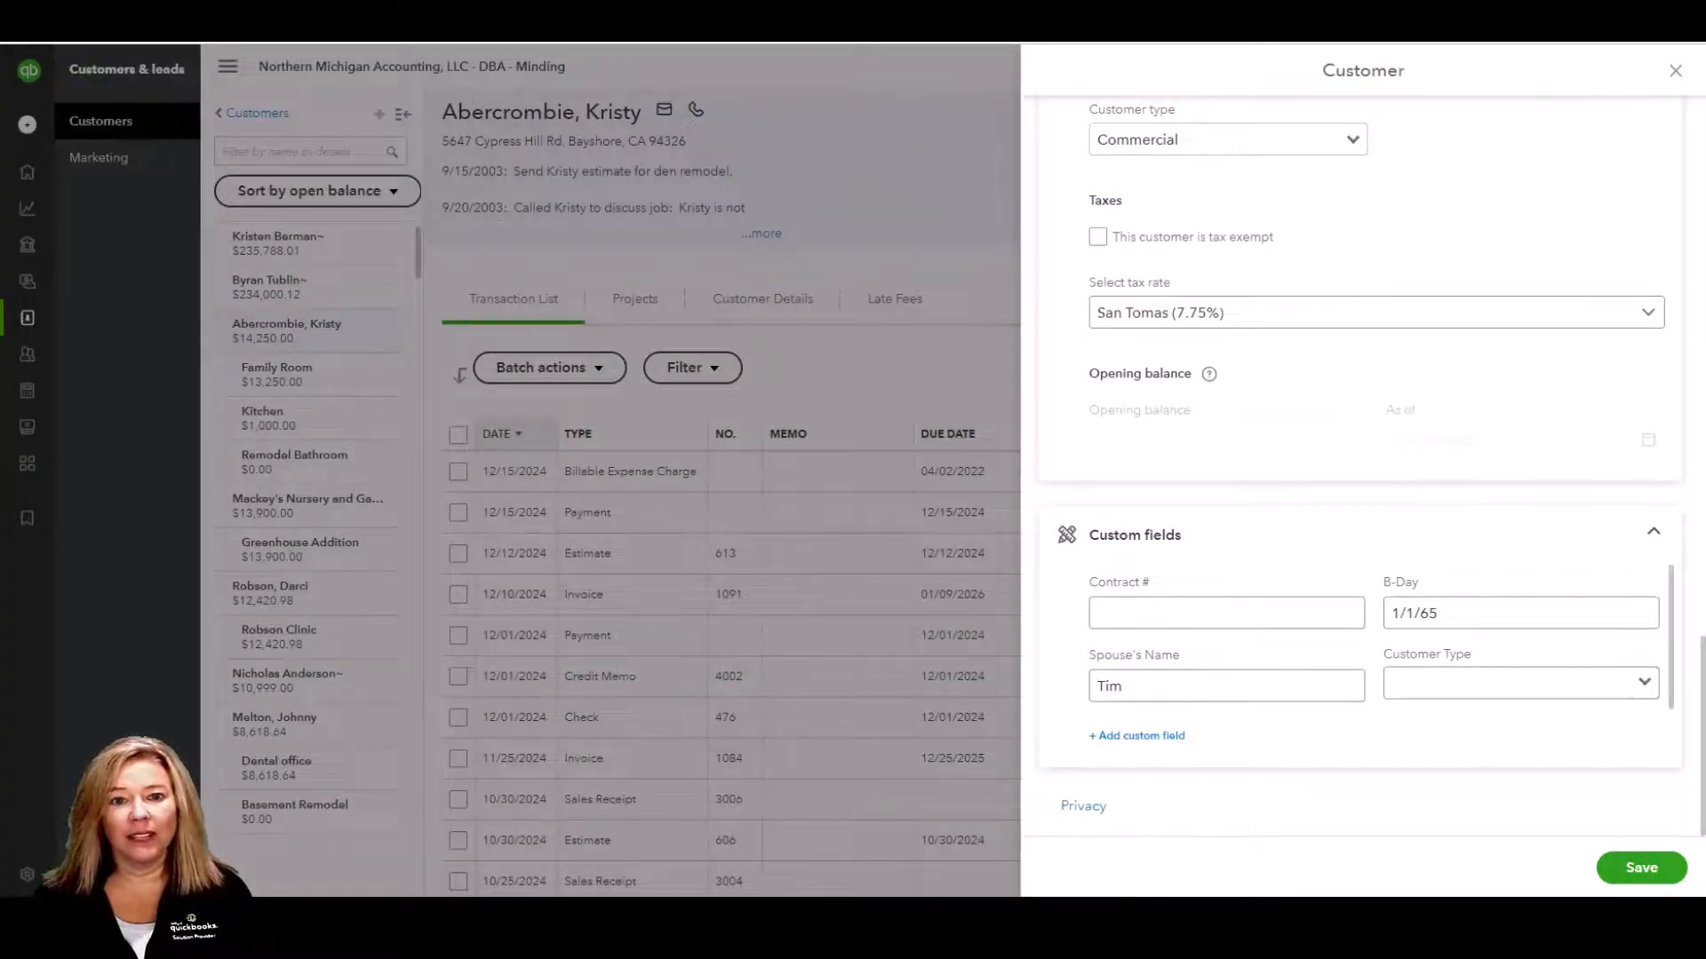
- Save the customer record and dismiss the notification
click(1630, 870)
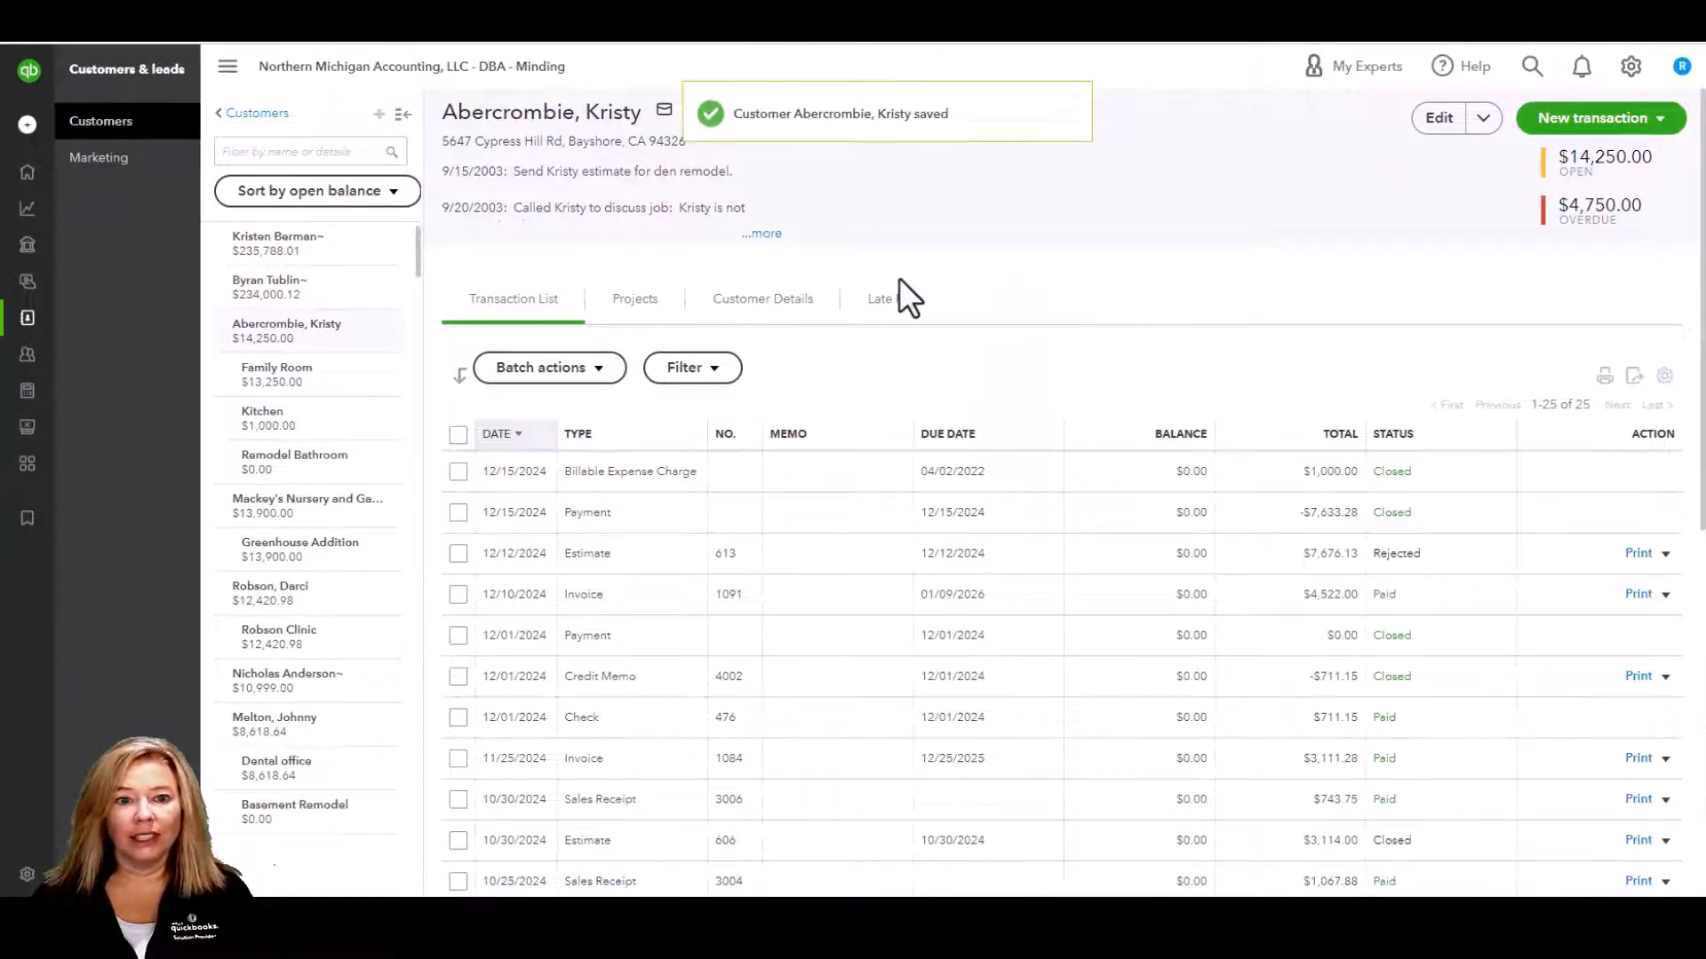
click(1077, 99)
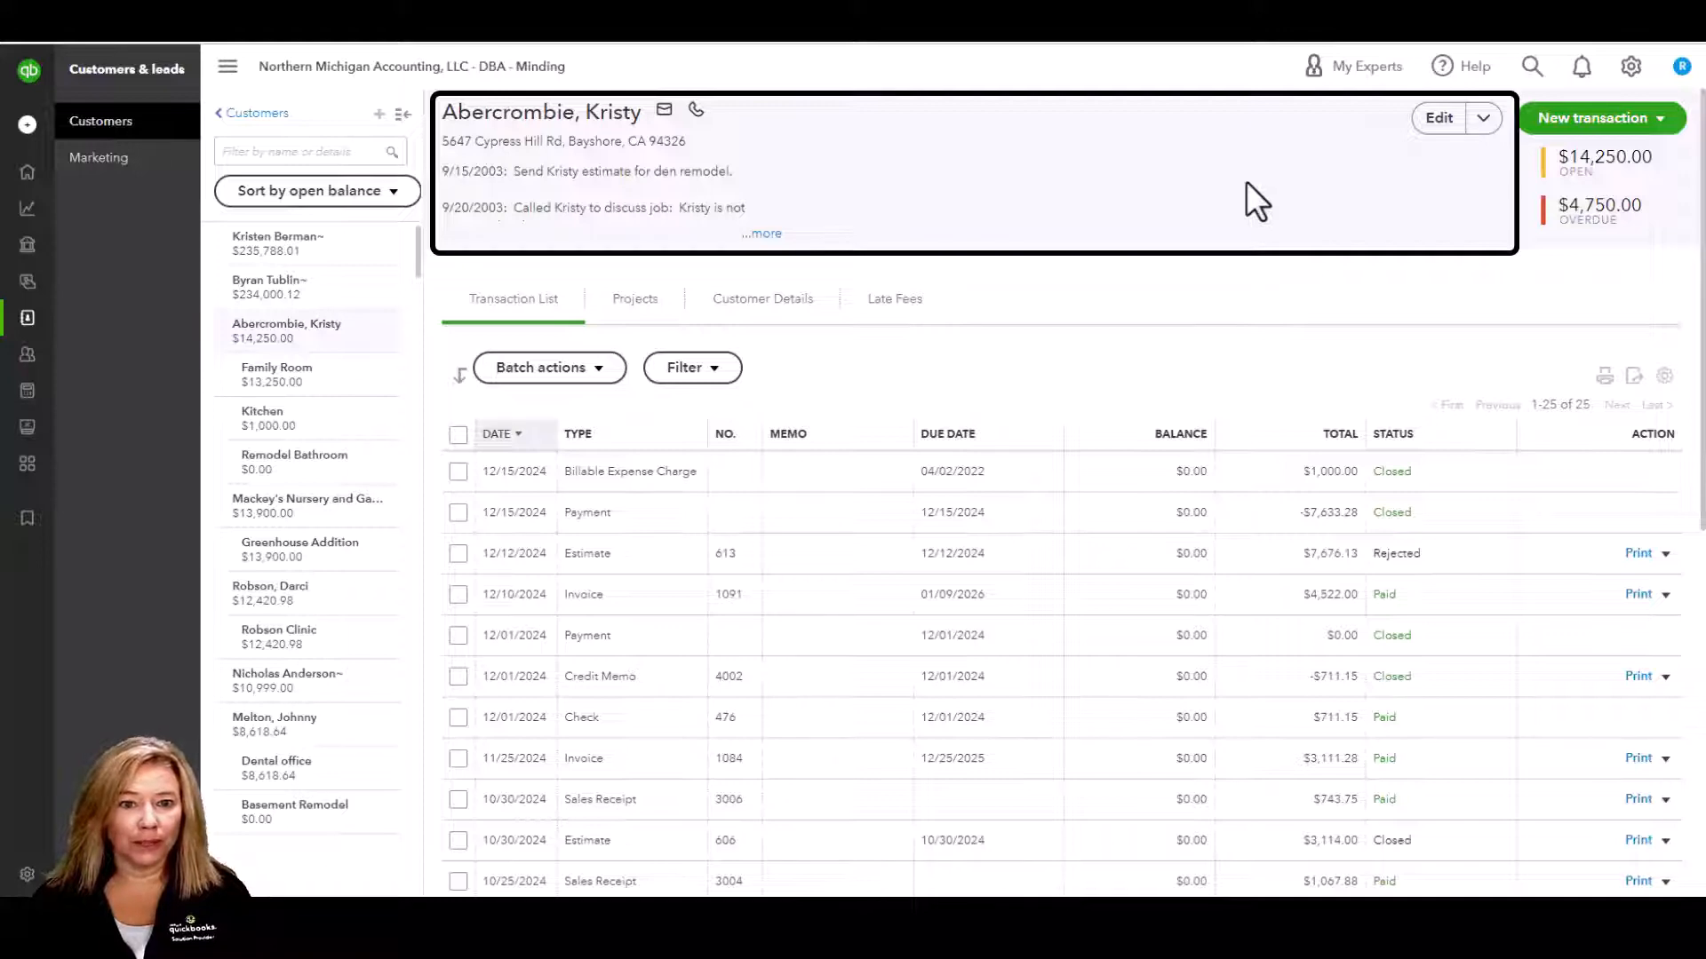
- View the Family Room sub-customer, and review its parent customer's transactions, projects, customer details and late fees
click(336, 388)
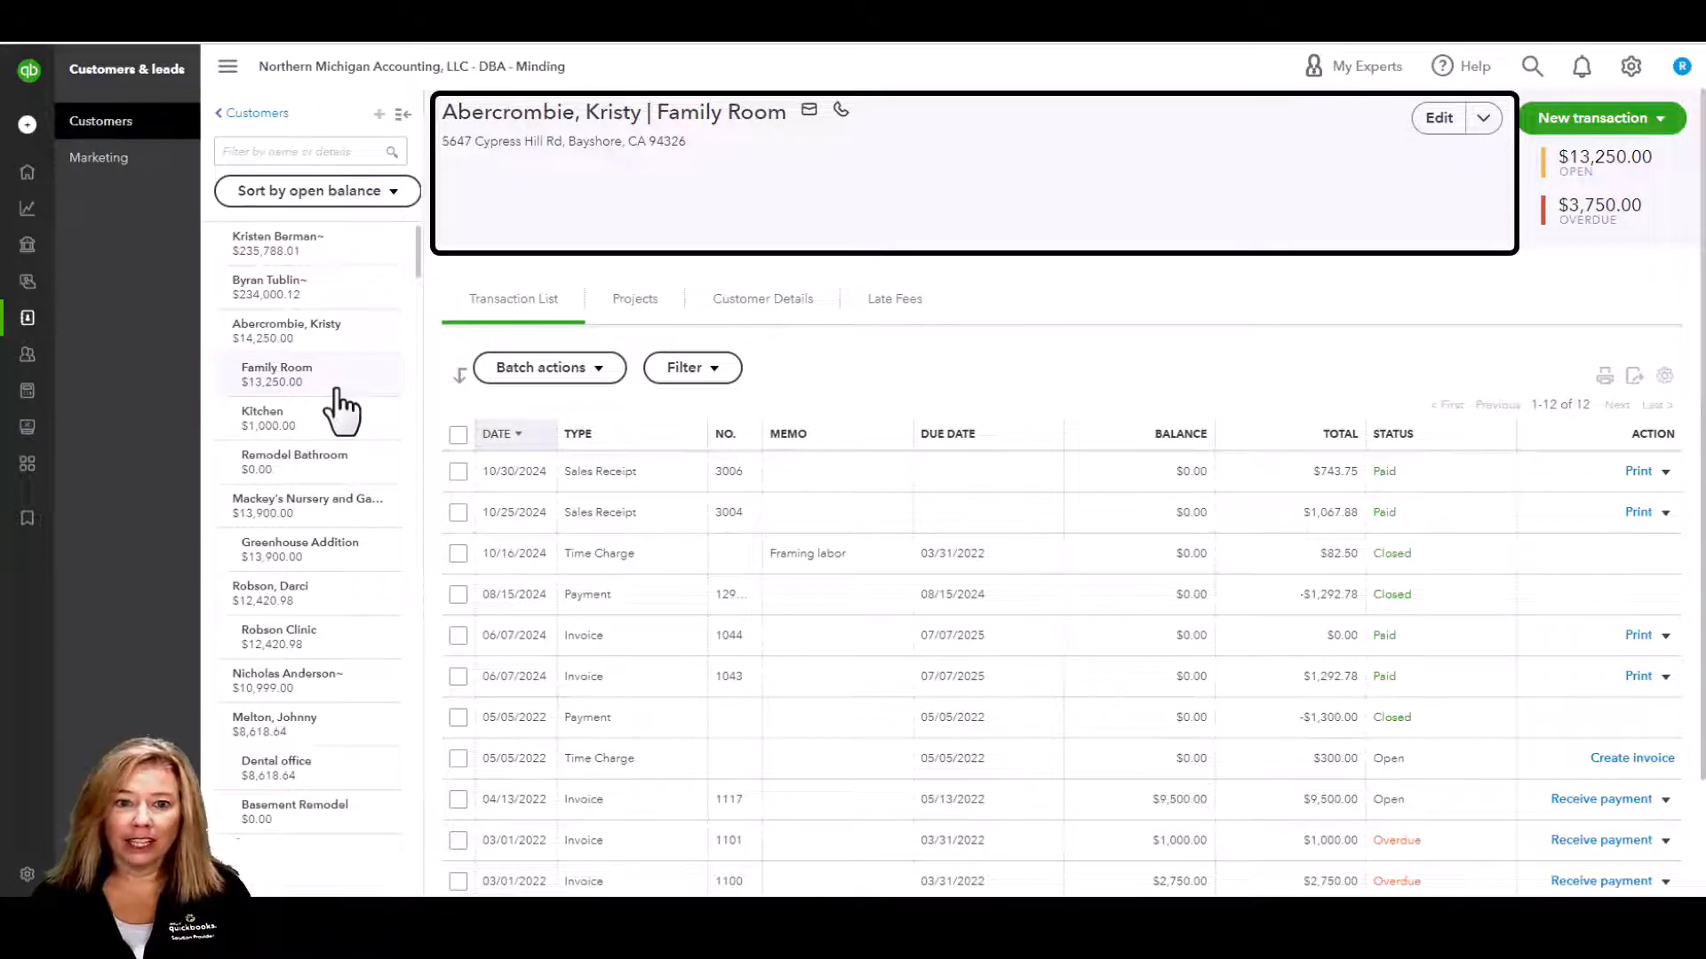
click(292, 325)
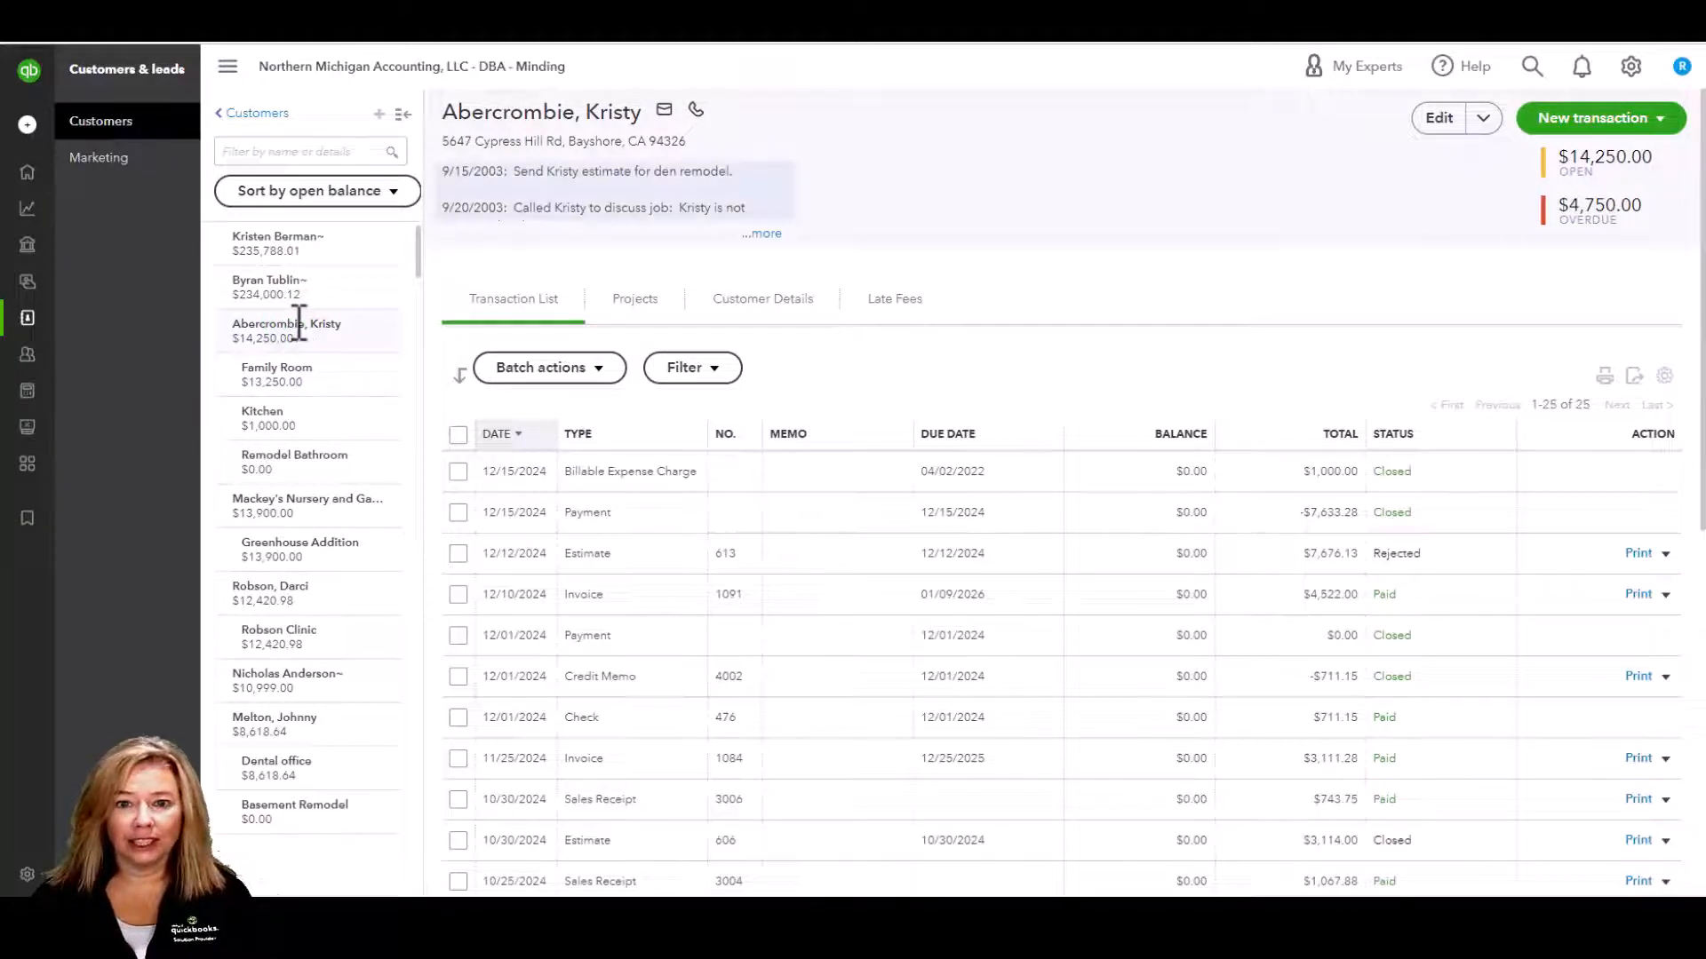
click(527, 308)
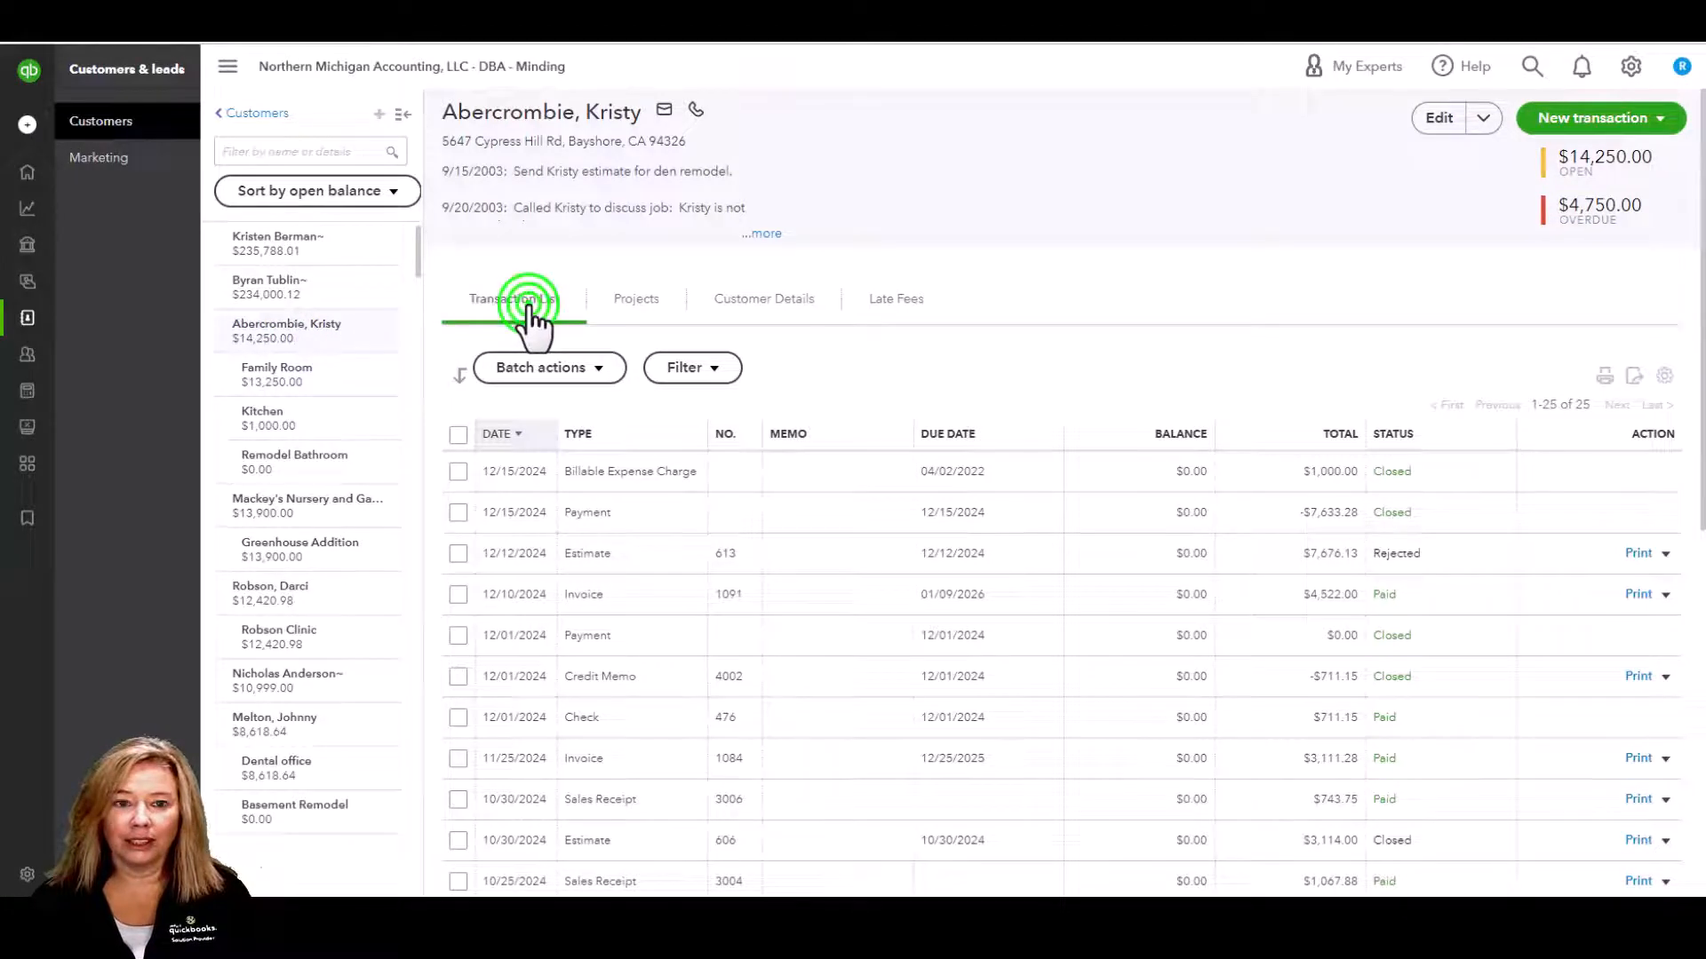
click(637, 302)
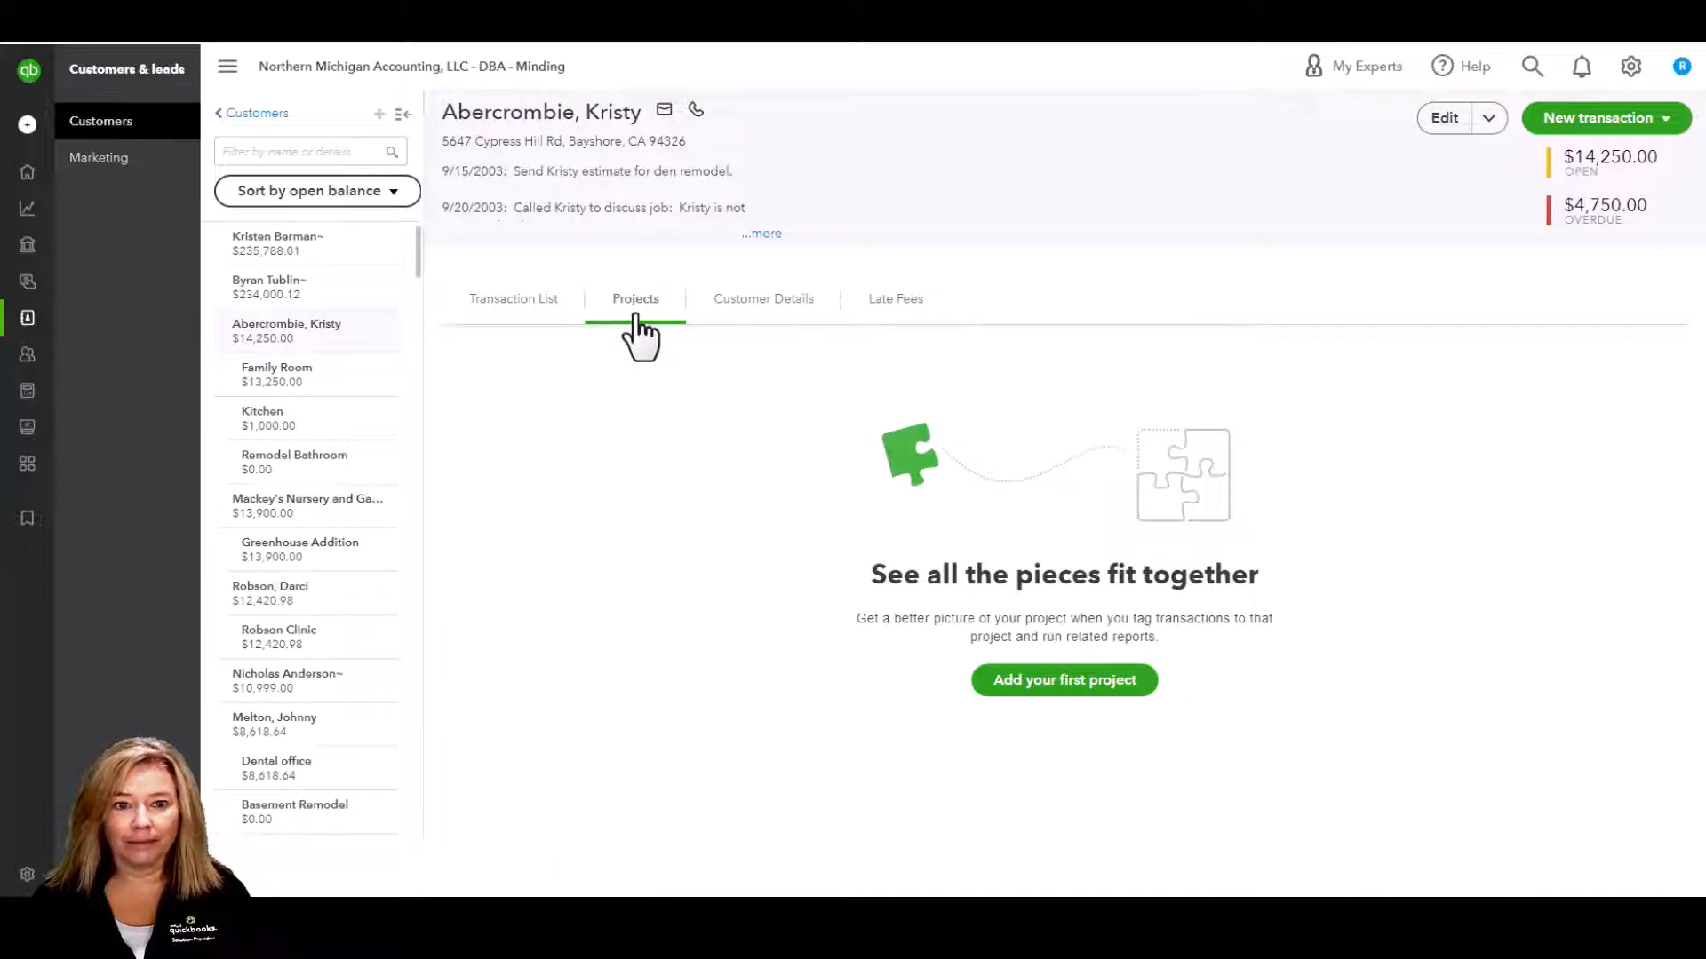
click(805, 320)
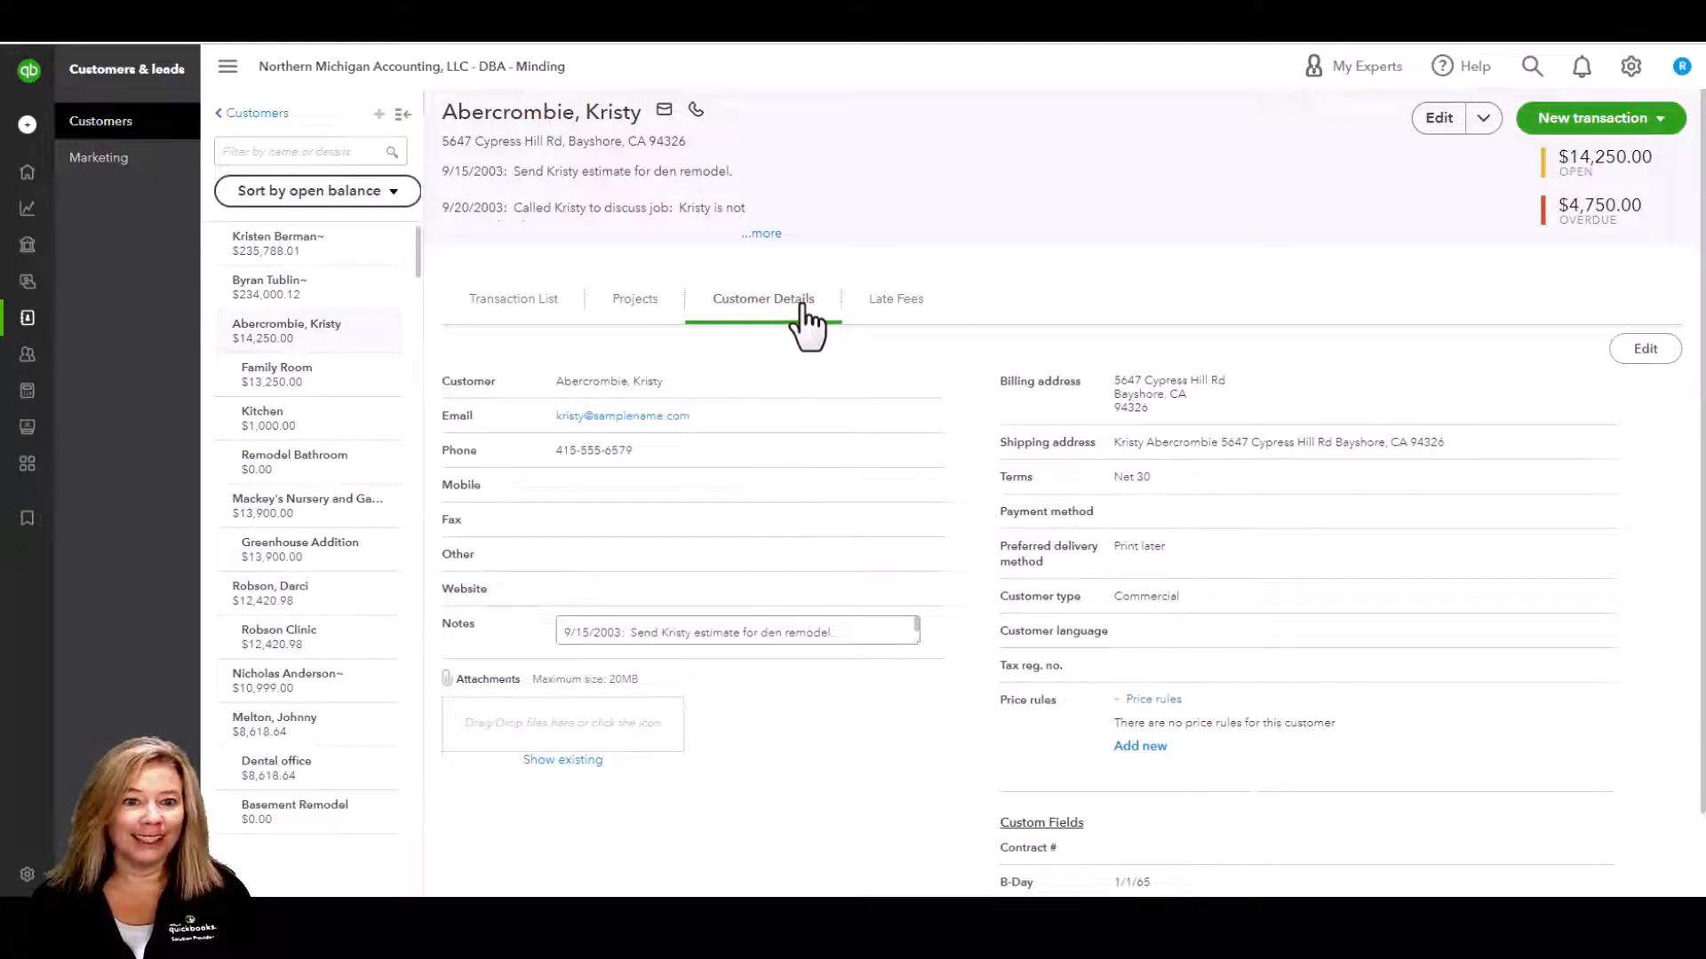
click(883, 305)
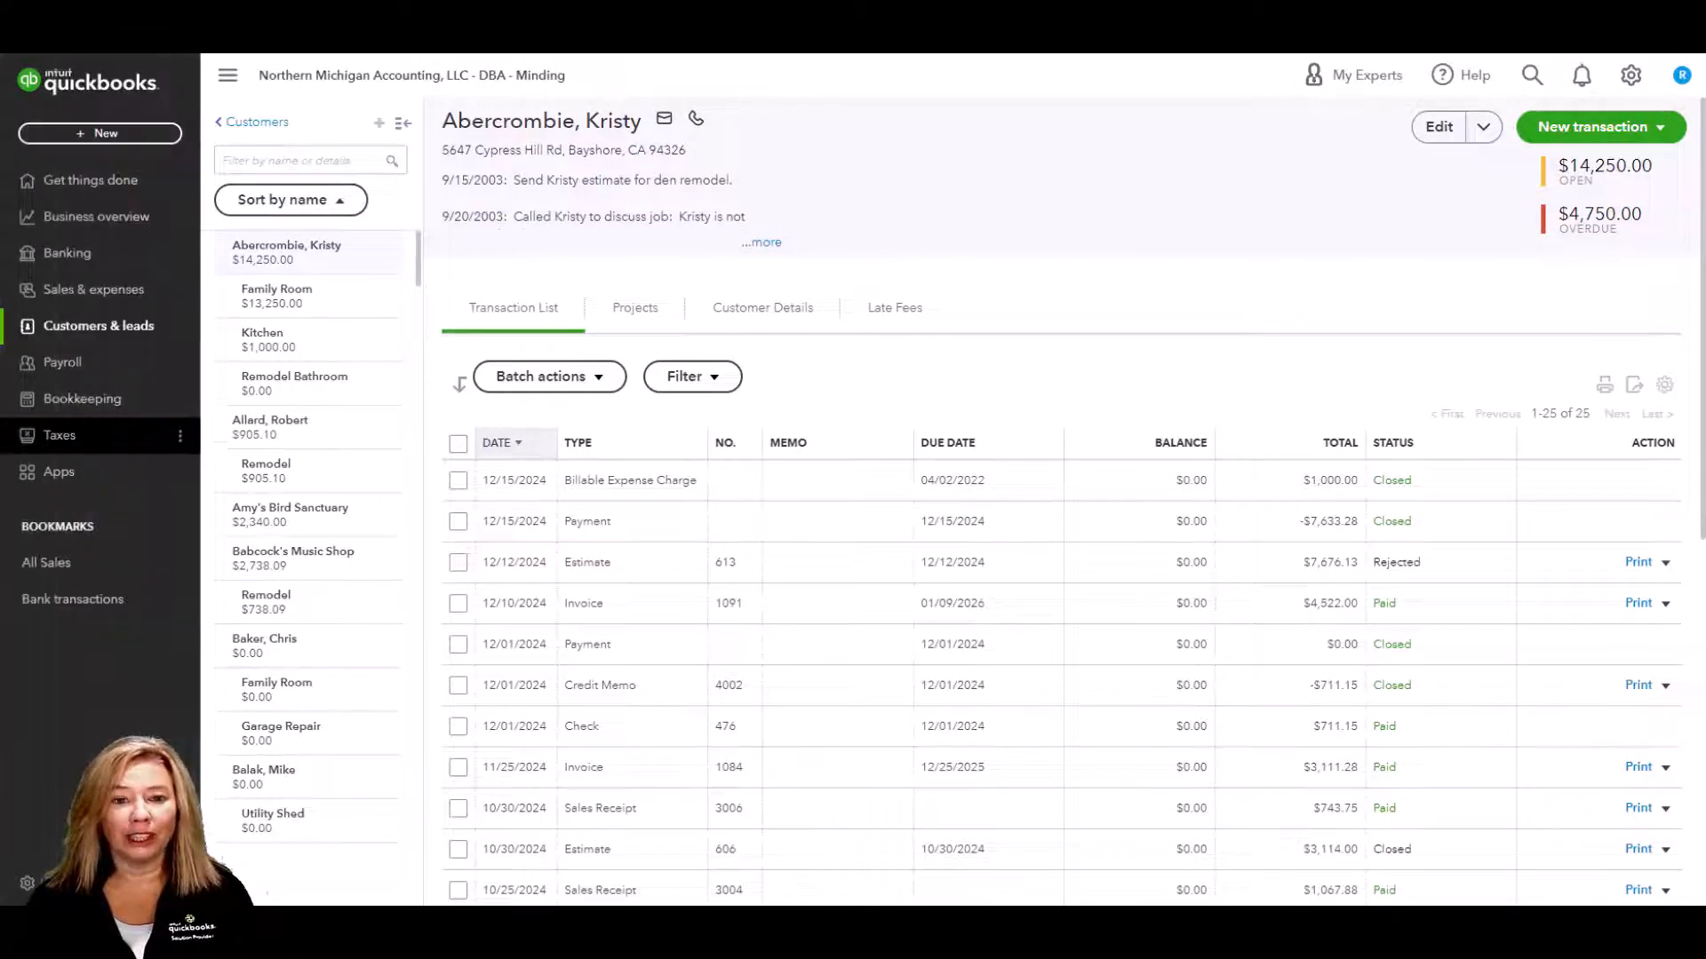
- Compare the transactions of the first parent customer with those of its Family Room, Kitchen and Remodel Bathroom sub-customers
click(373, 268)
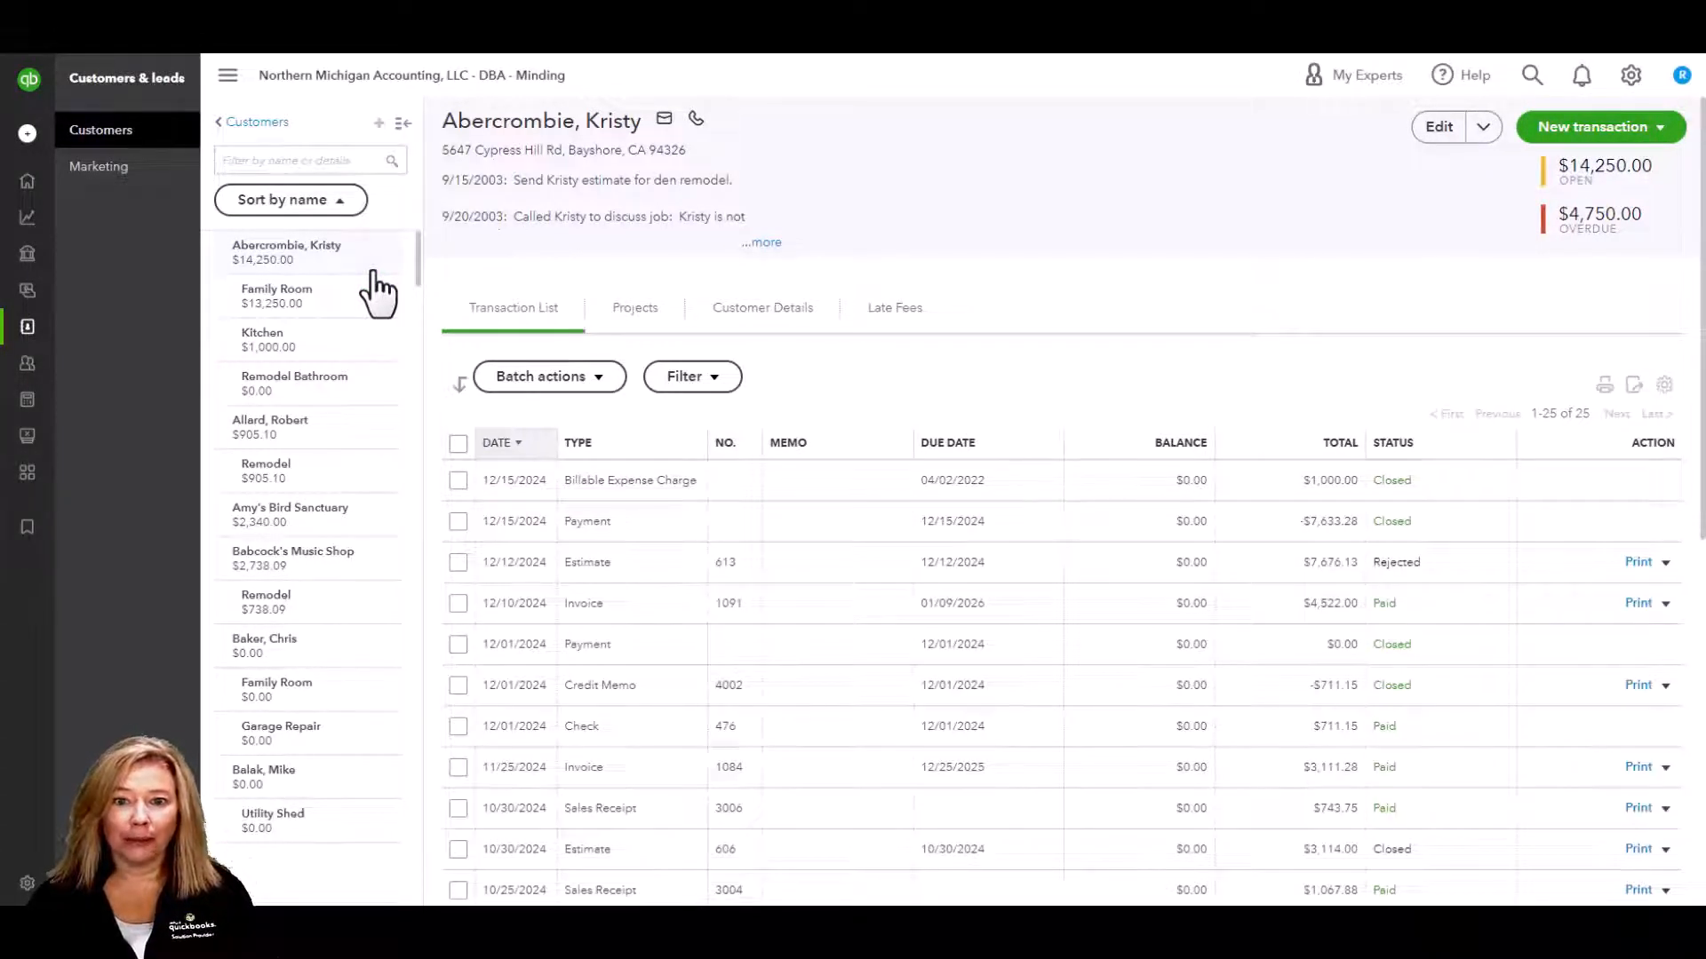
click(365, 311)
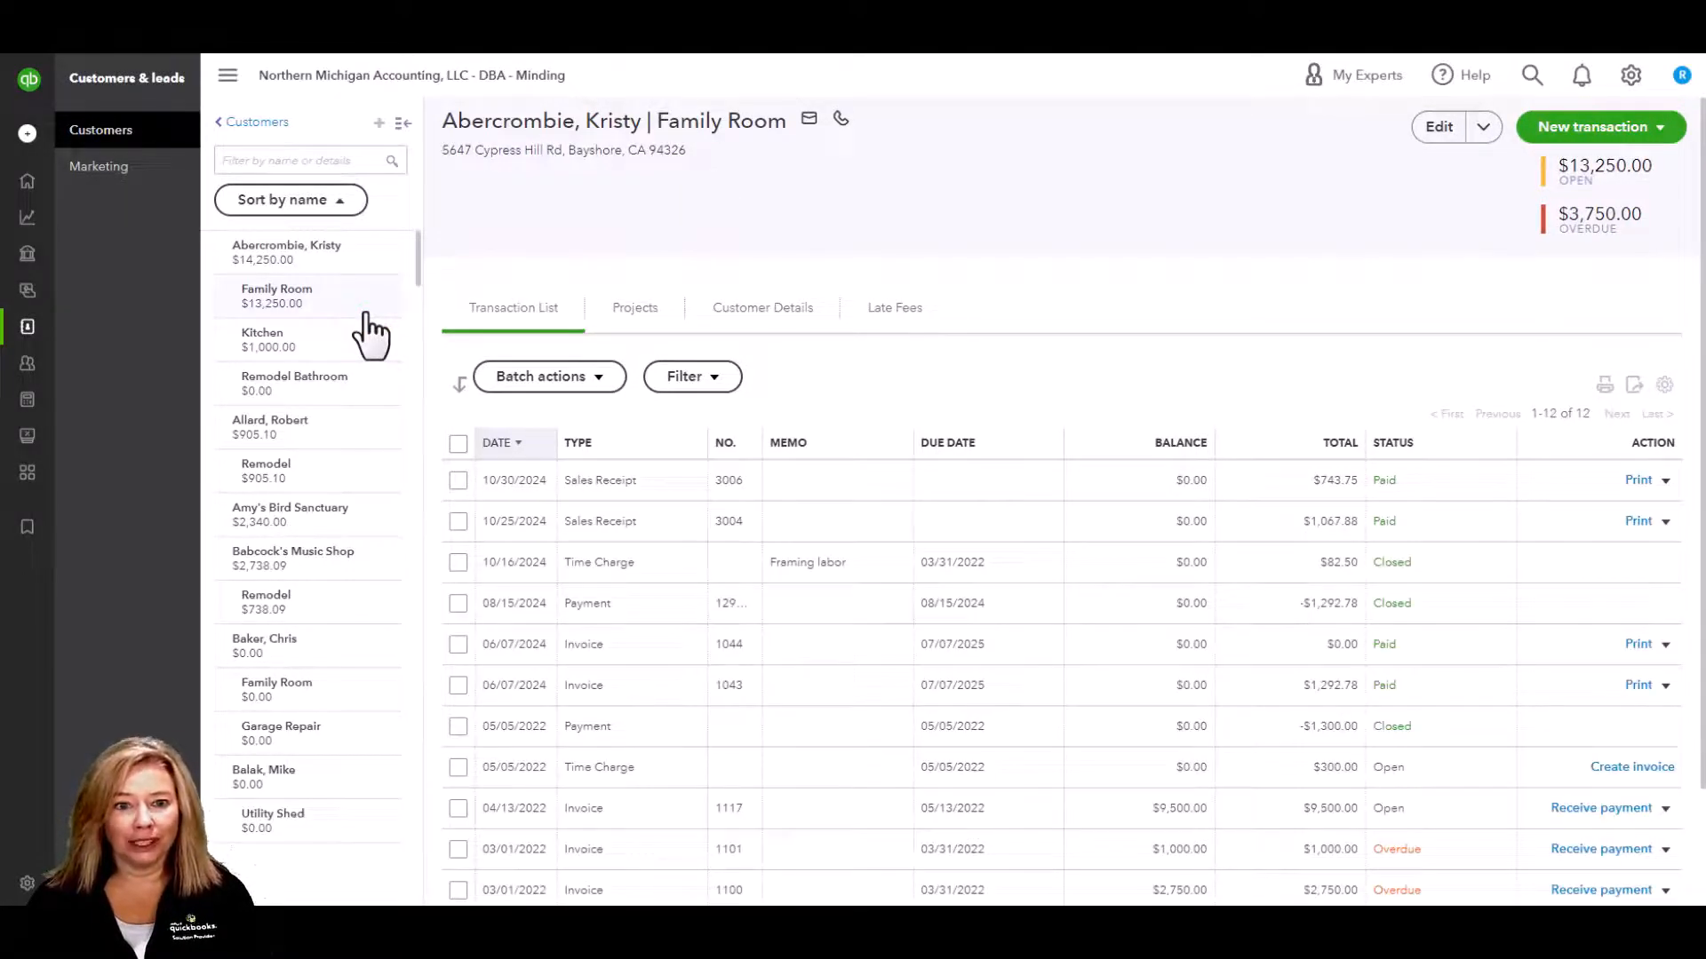
click(363, 348)
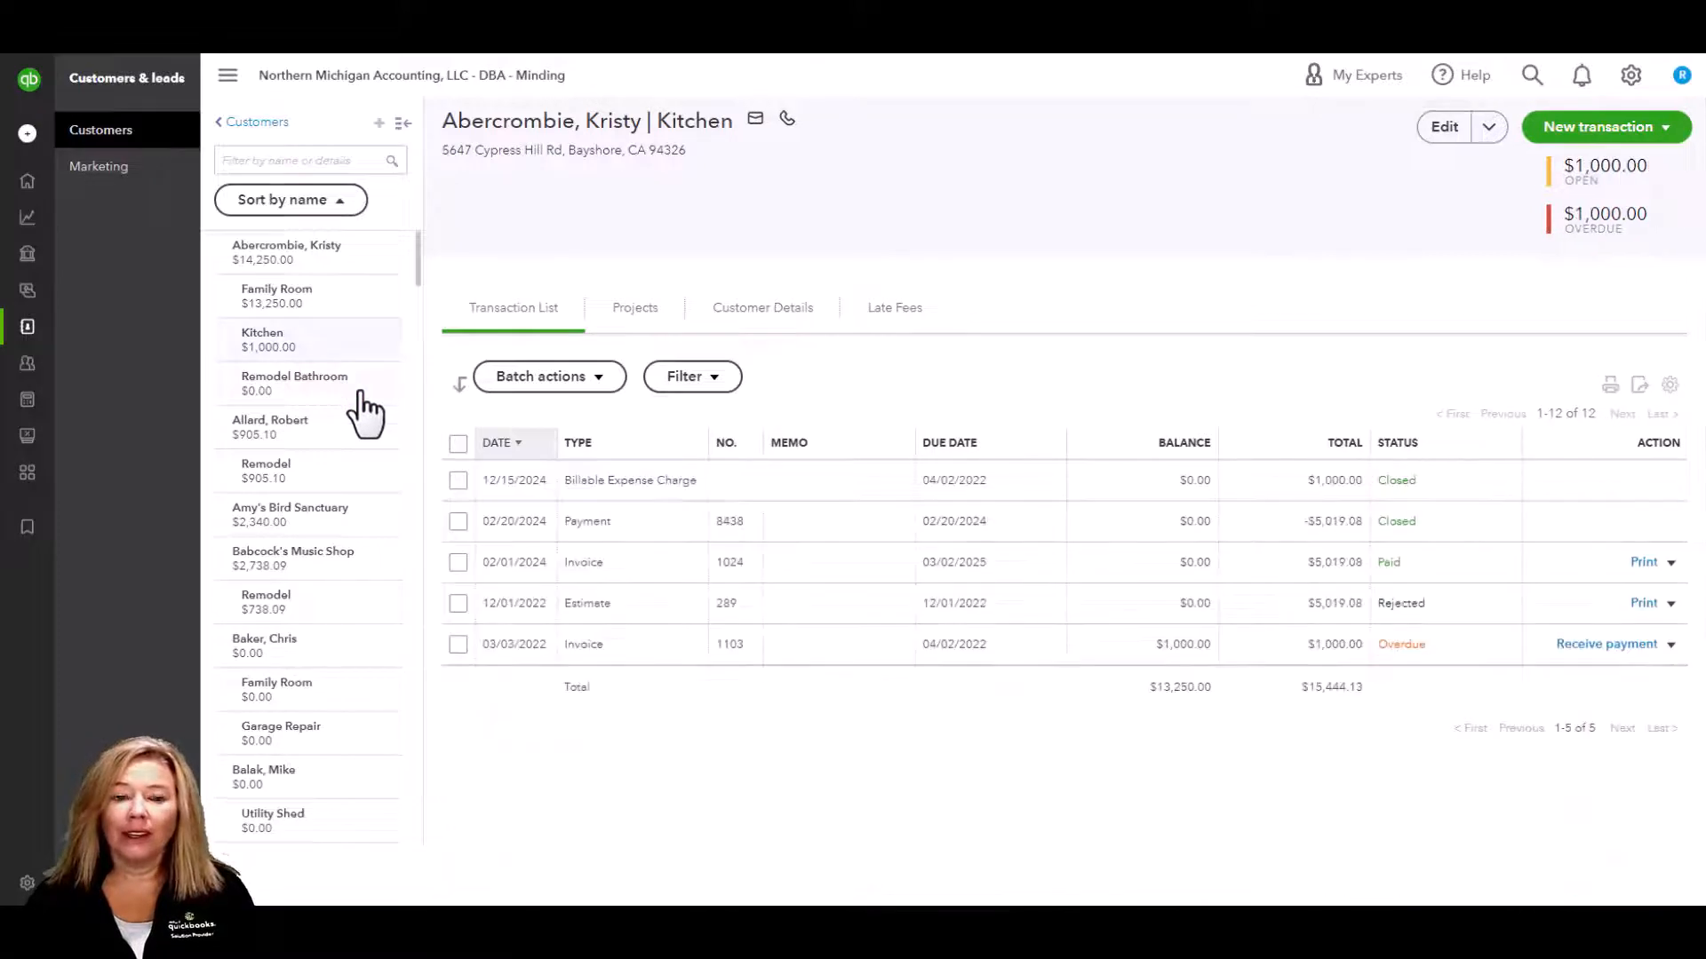
click(362, 393)
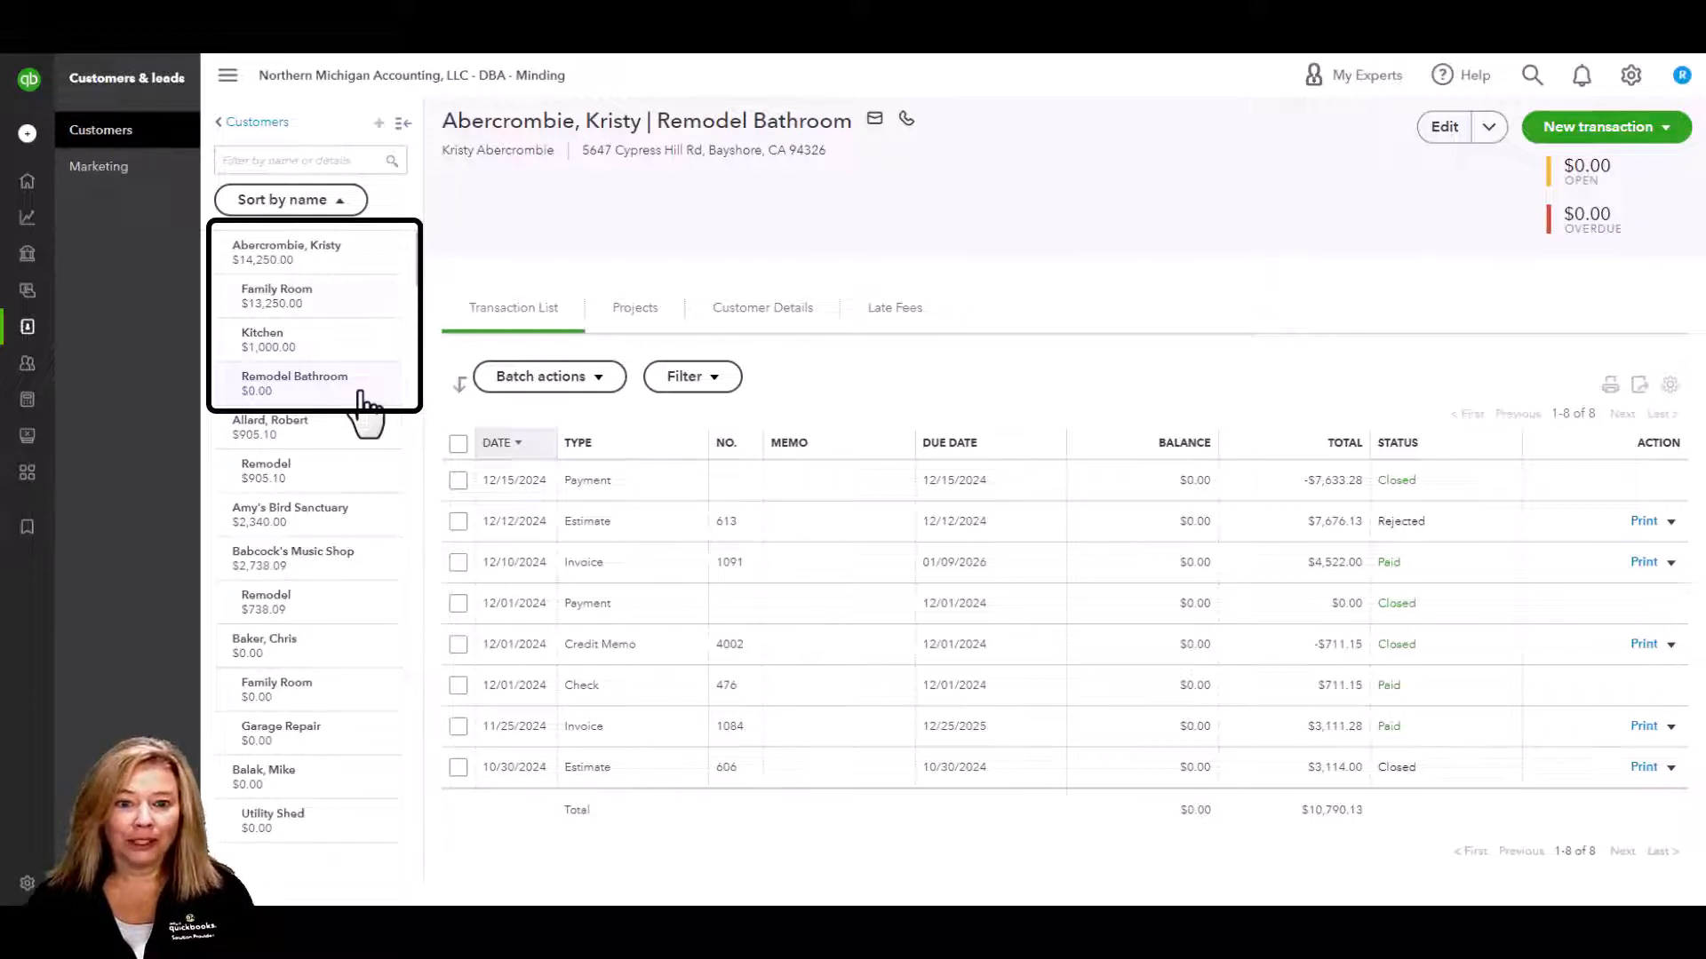
- Open the Family Room sub-customer's record for editing
click(363, 313)
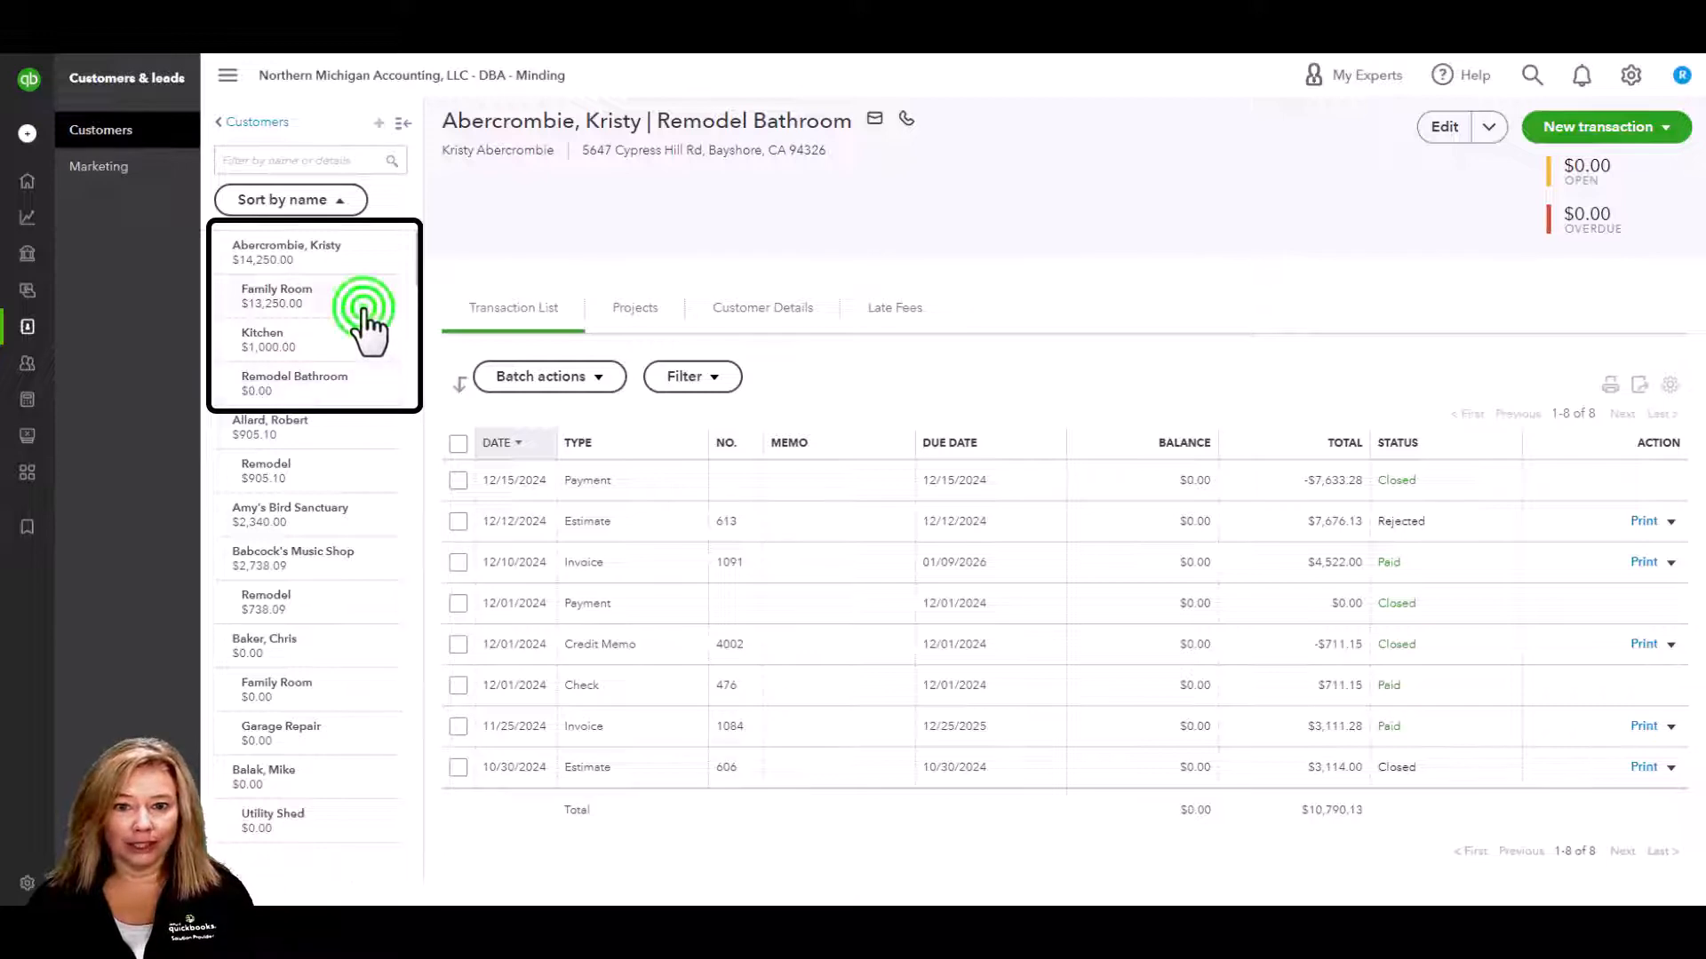
click(1437, 129)
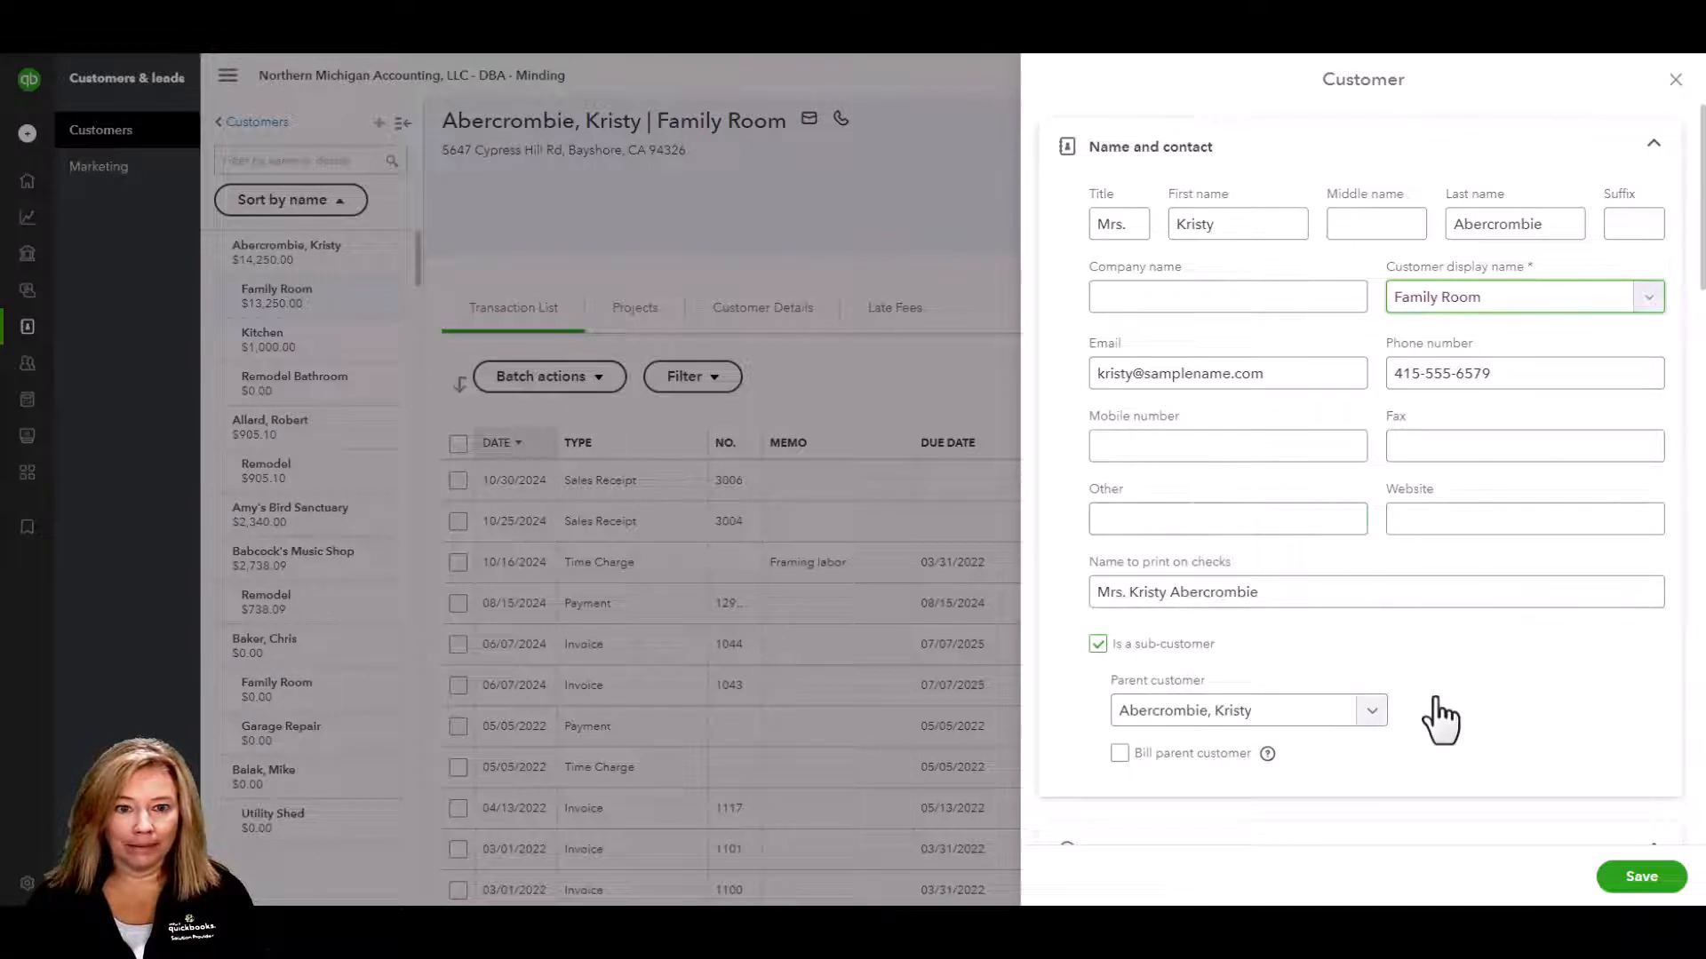
- Review the sub-customer's contact and address details, and switch the Bill parent customer option on and back off
scroll(1439, 711, down, 5)
scroll(1436, 697, down, 5)
scroll(1436, 698, up, 3)
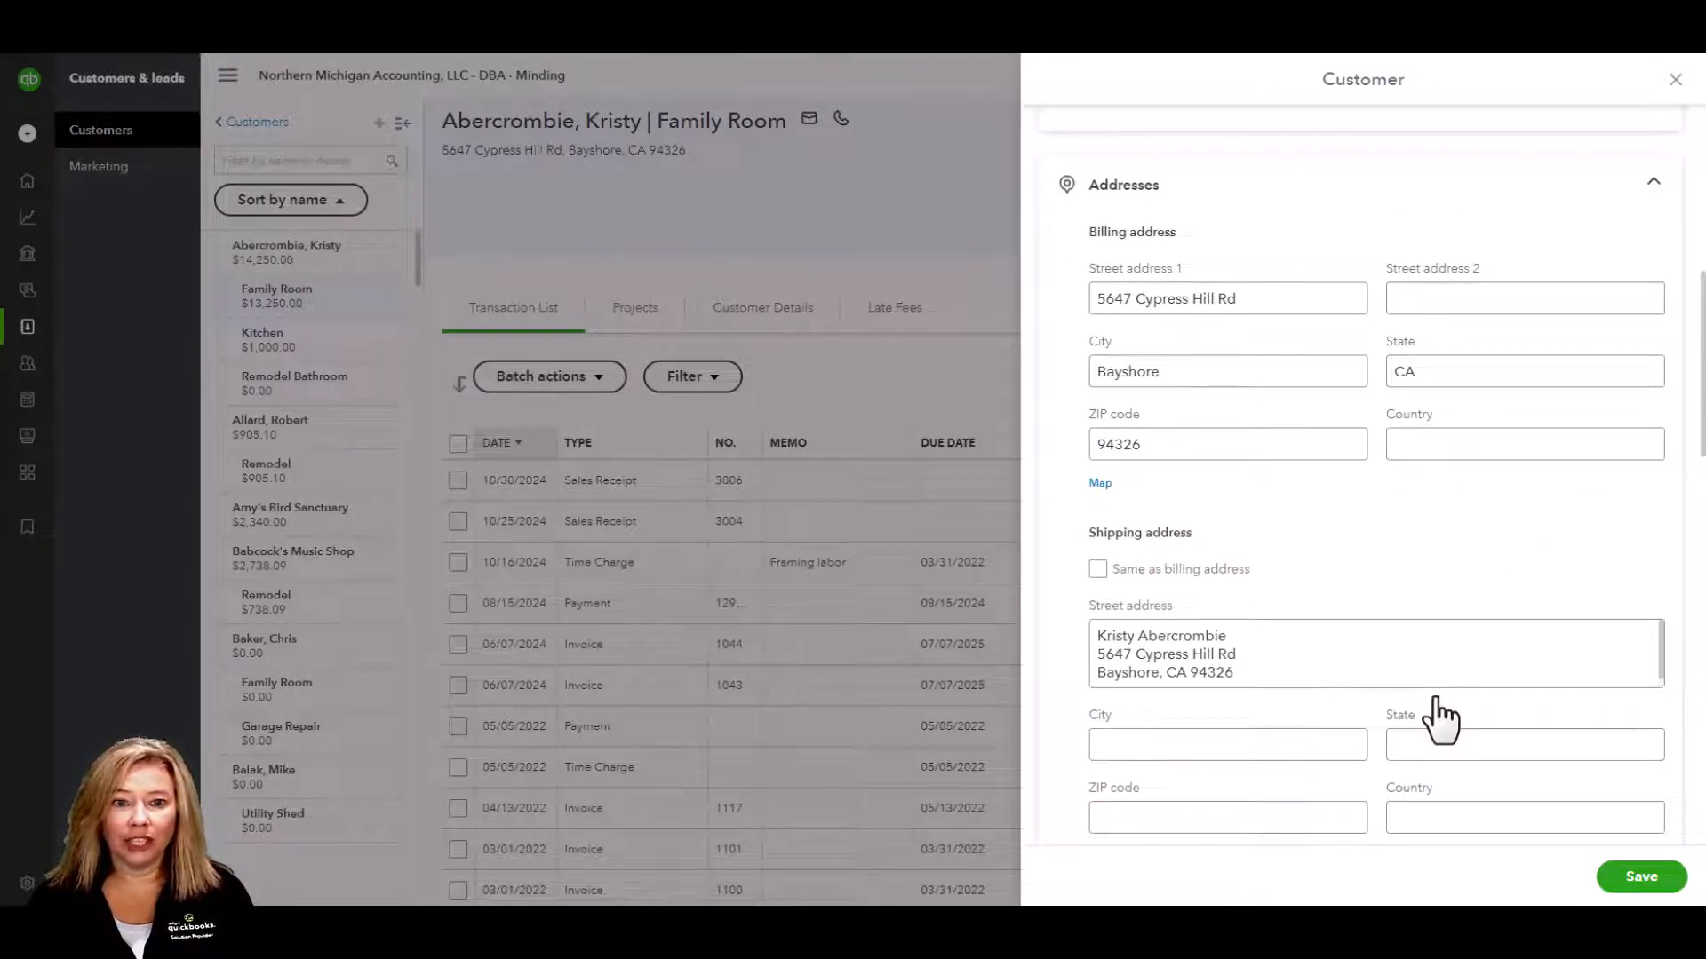
scroll(1439, 715, up, 5)
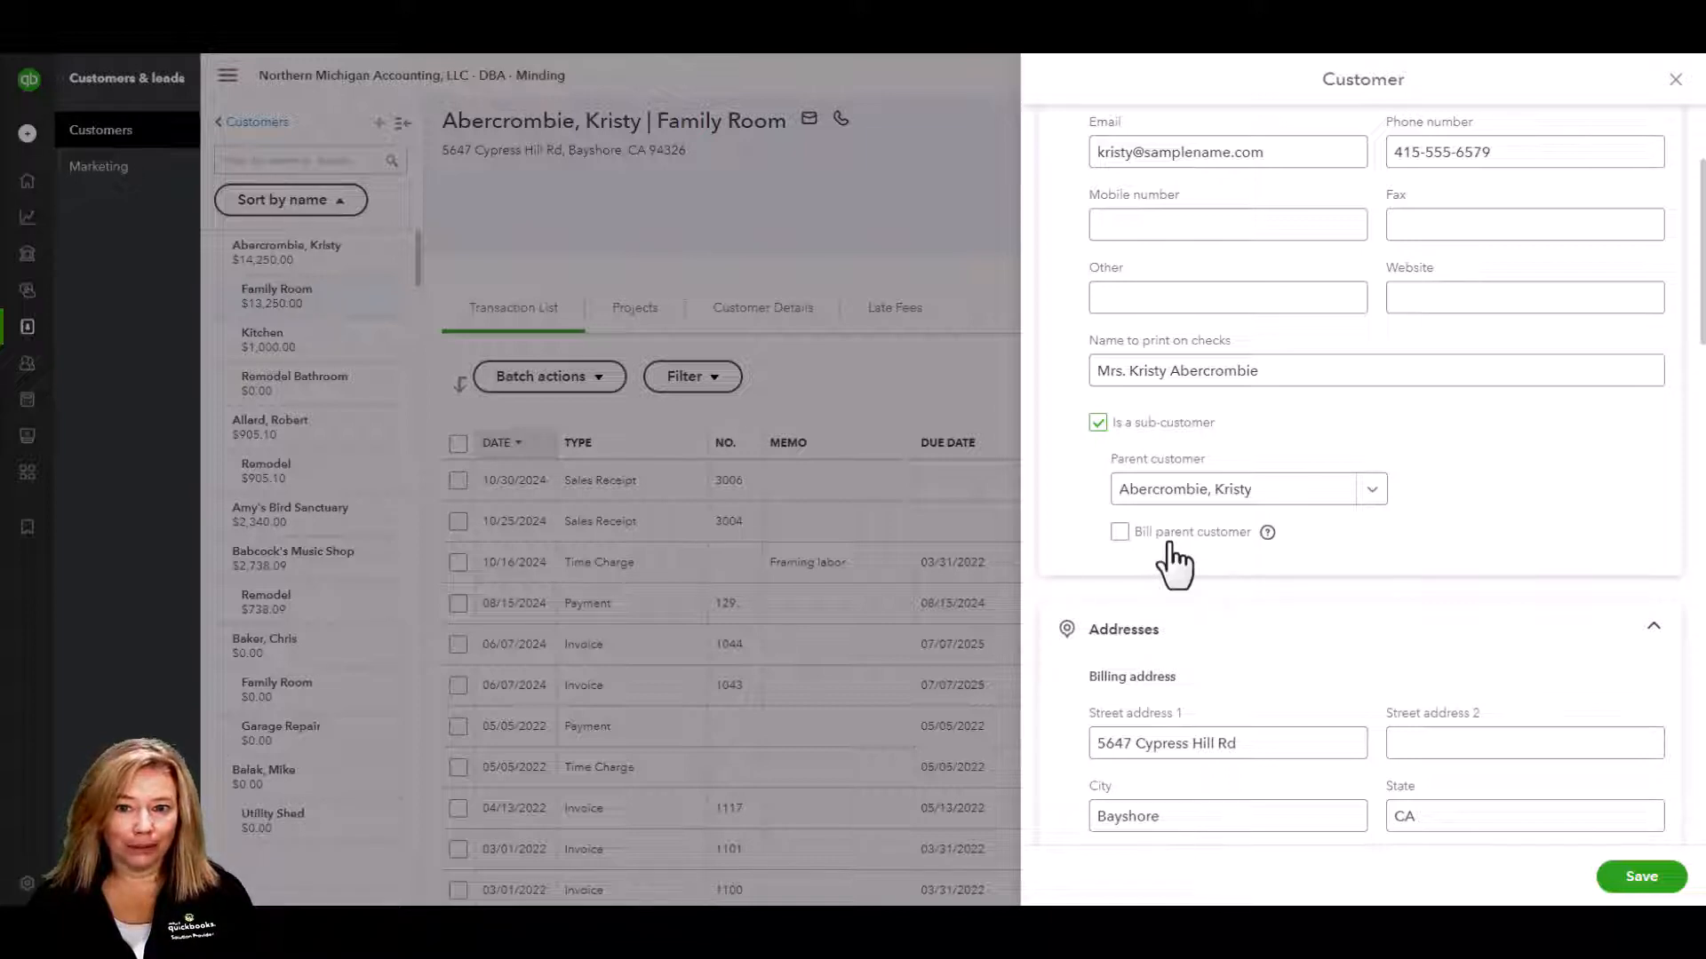
click(1120, 532)
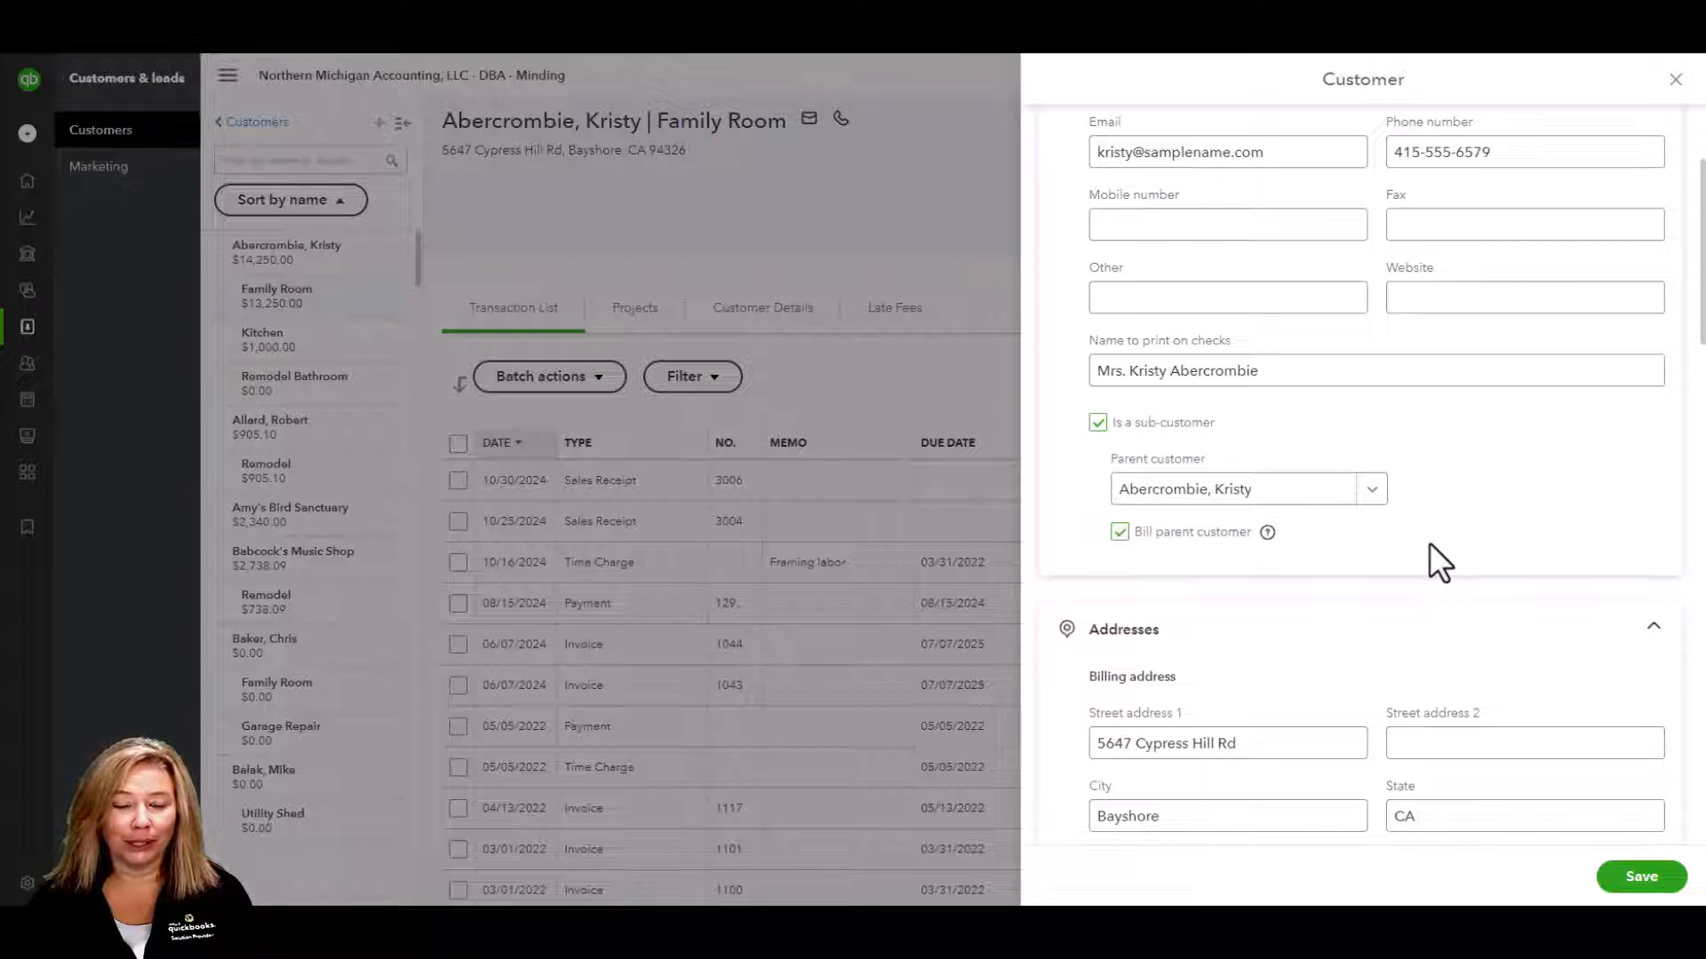
click(1119, 533)
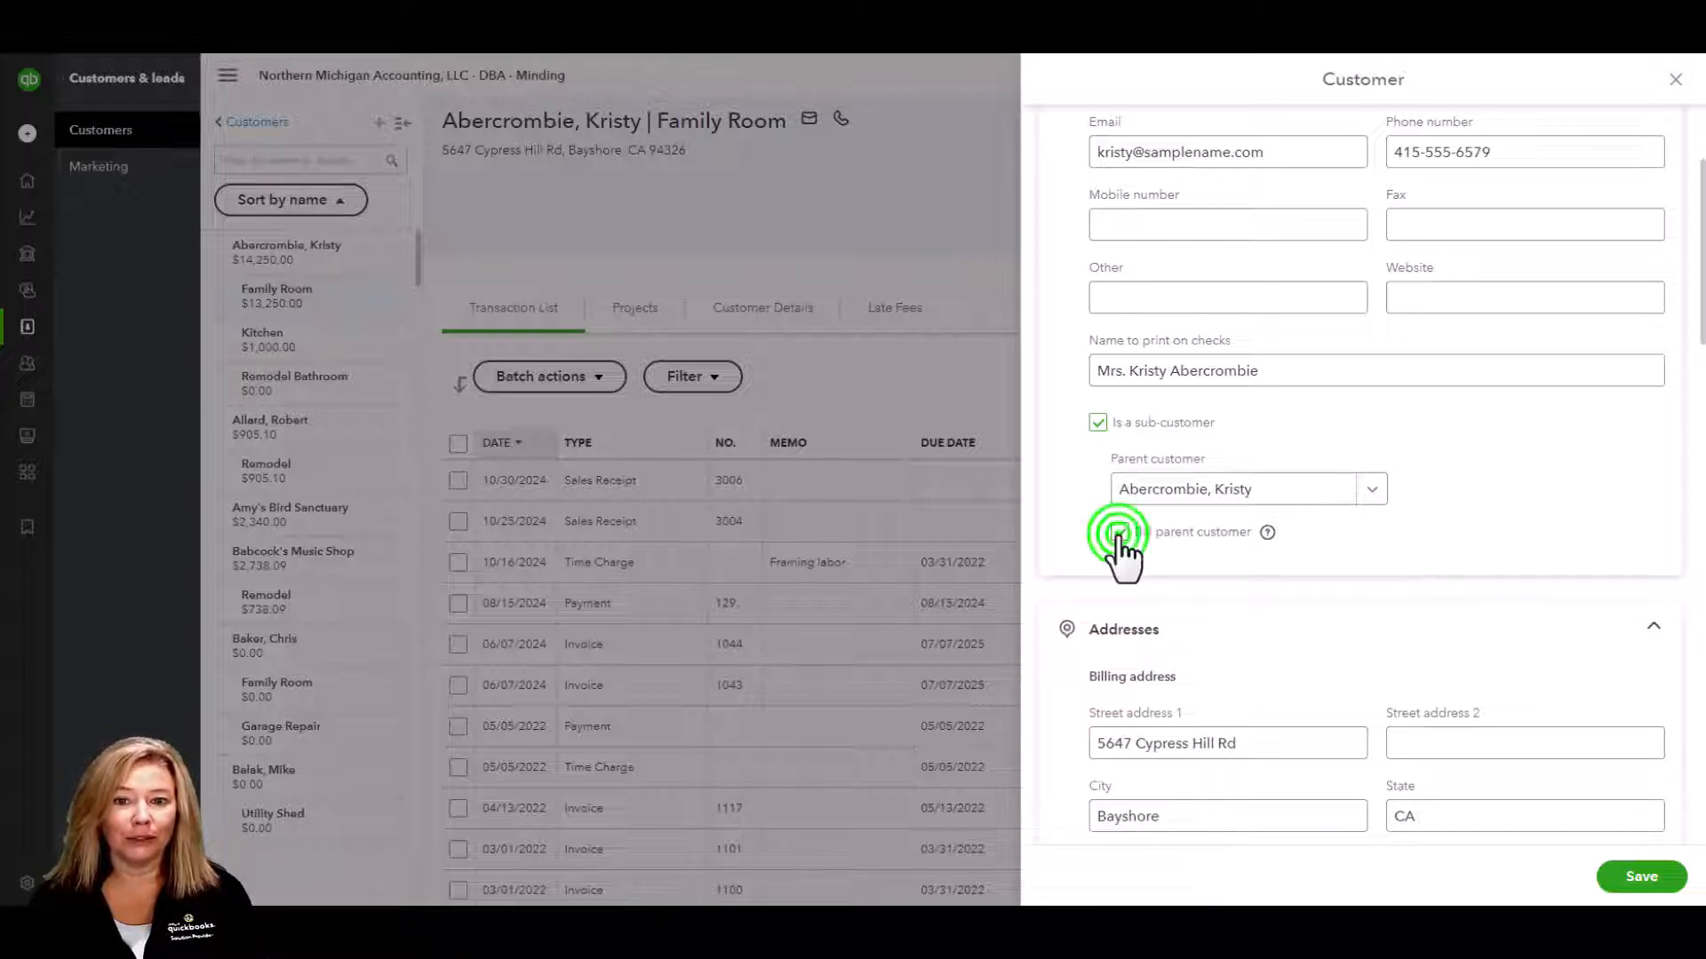
- Check the sub-customer's billing and shipping addresses, save the record, and return to its parent customer
scroll(1400, 567, down, 5)
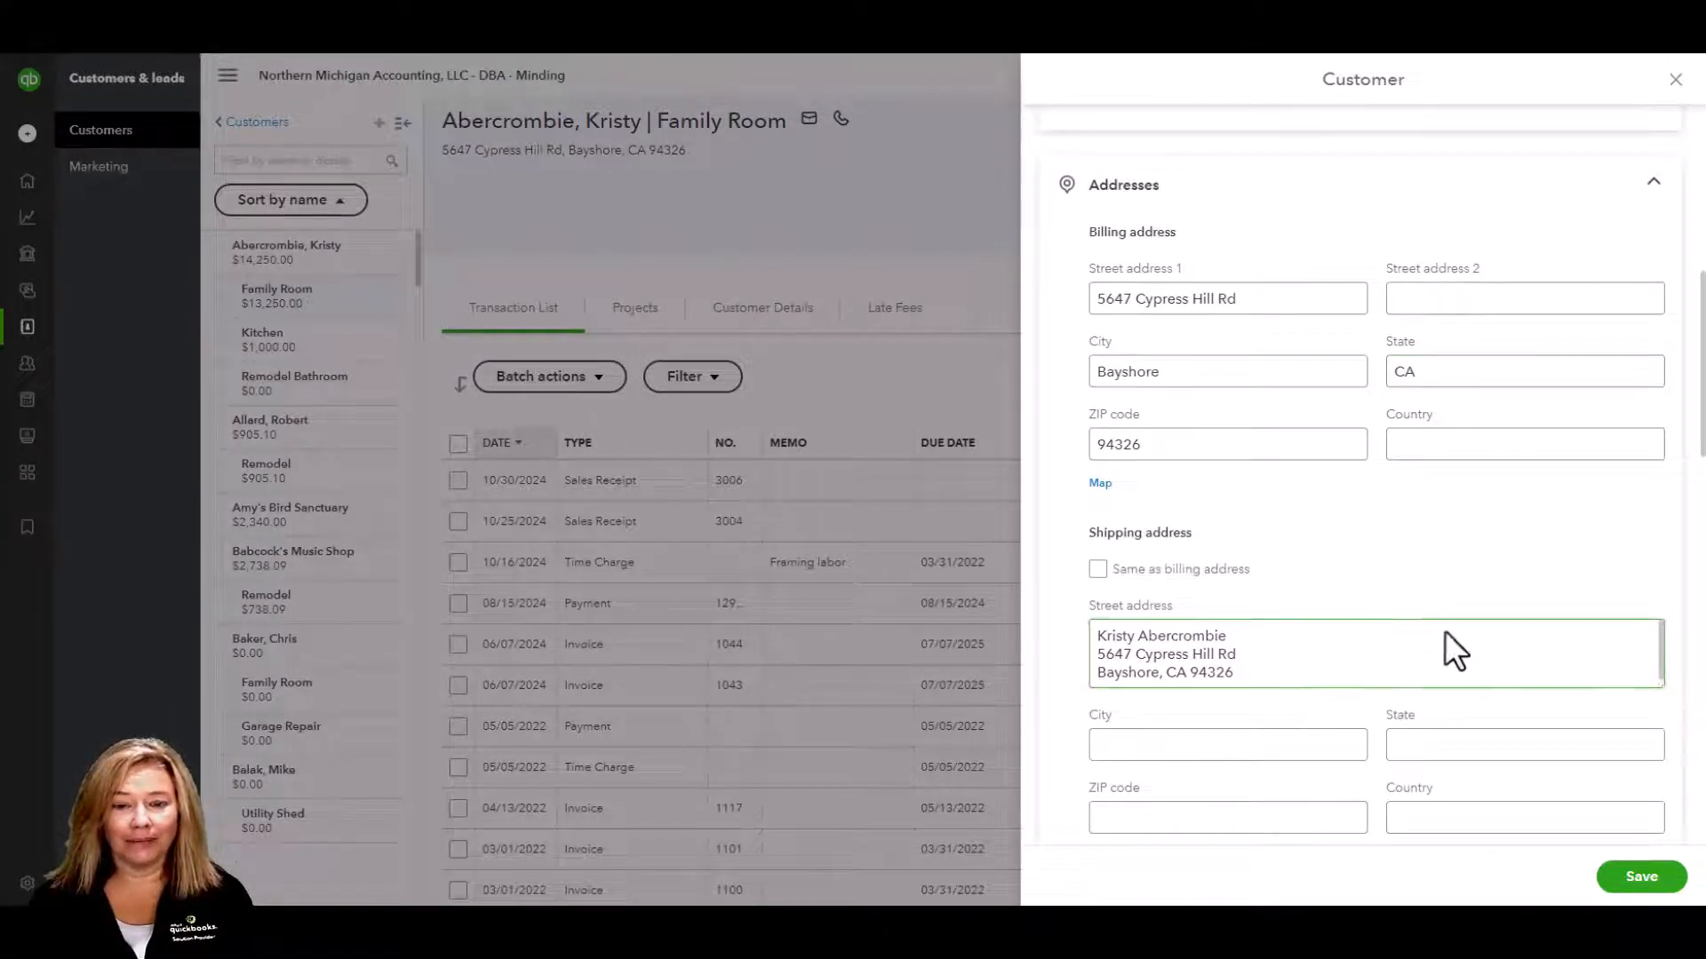
click(1635, 877)
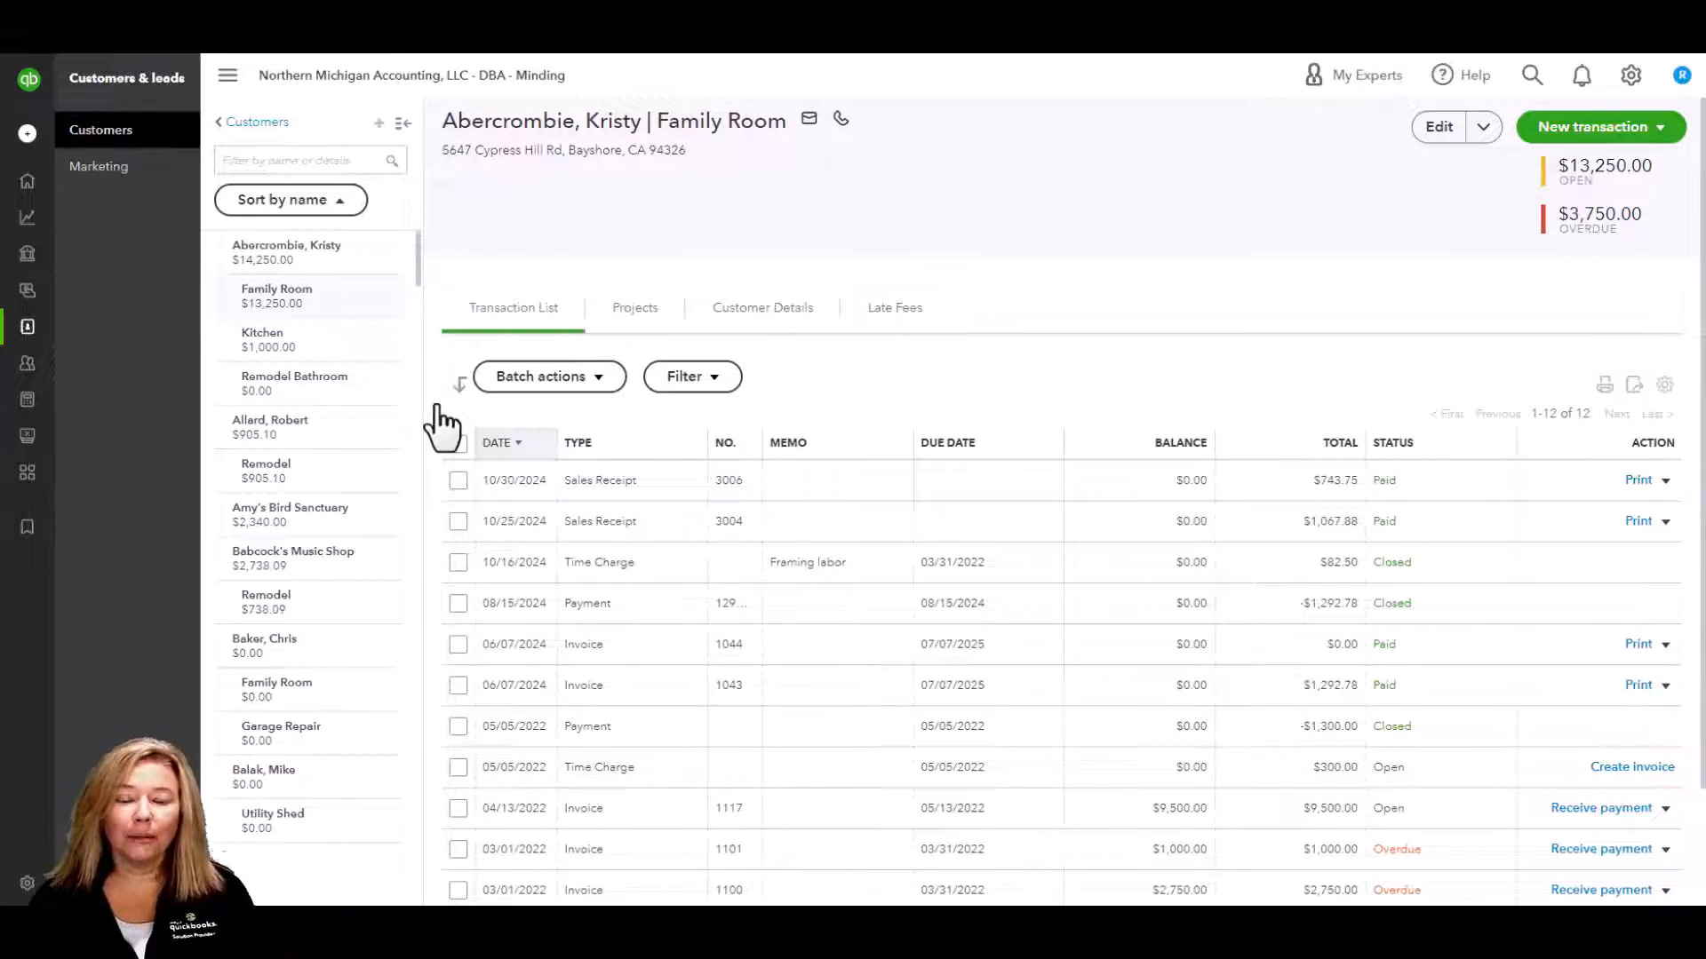
click(365, 260)
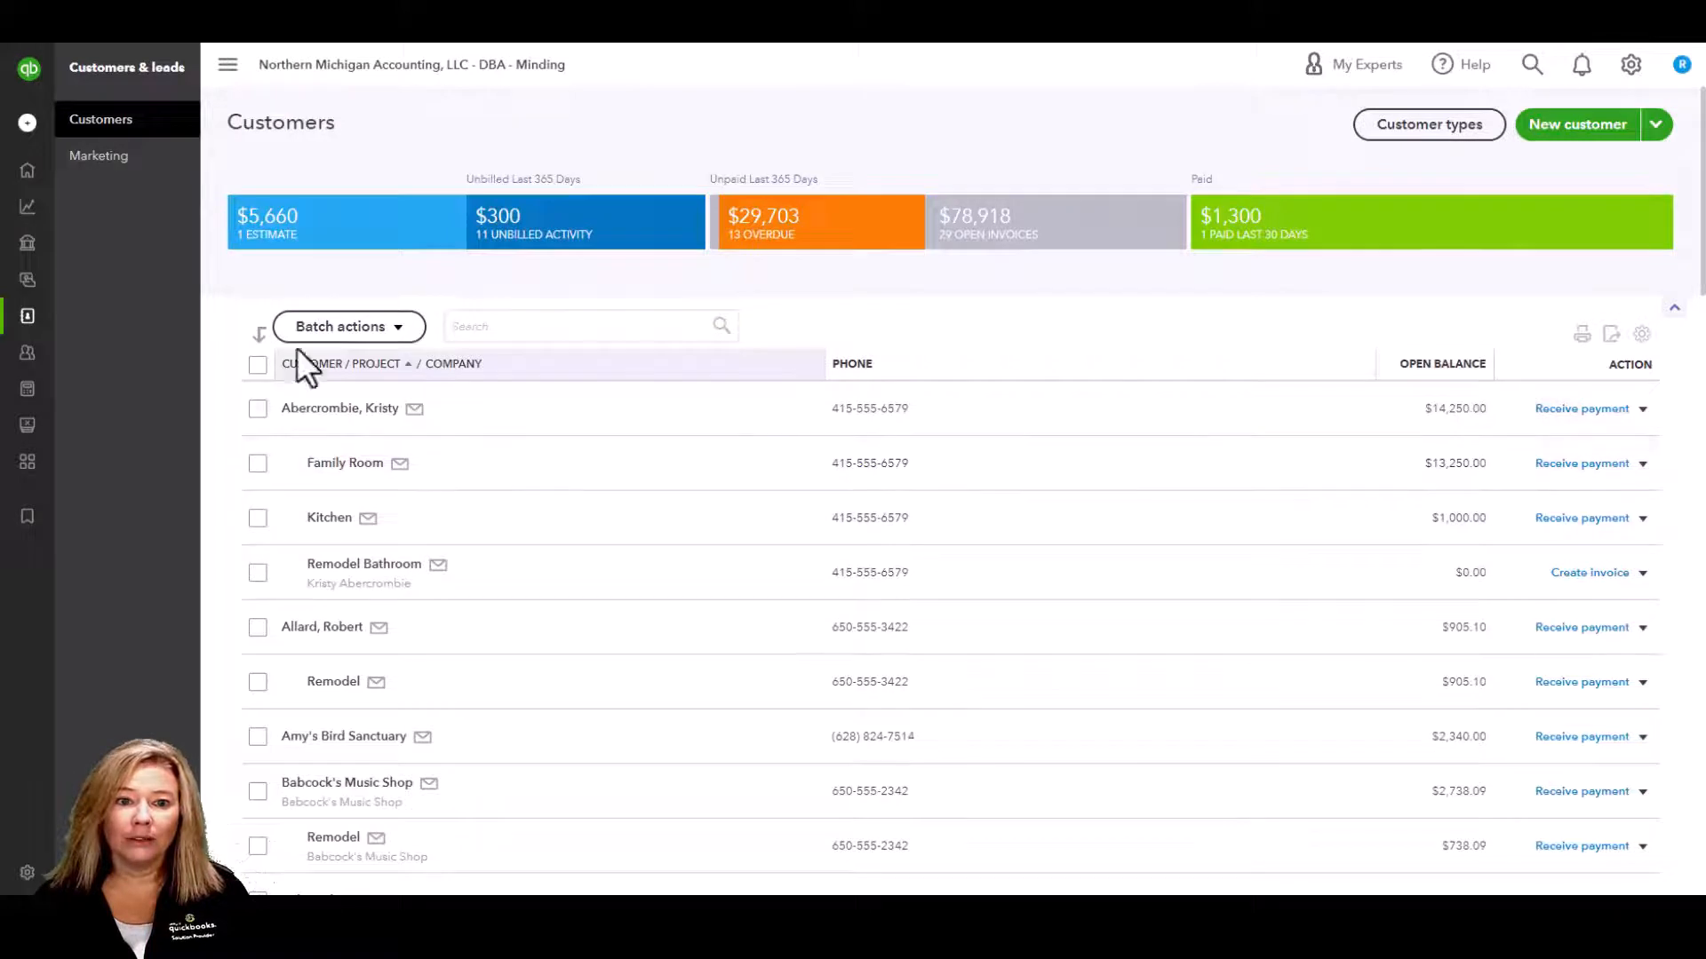
- Start a customer data import and download the sample customer file
click(1646, 78)
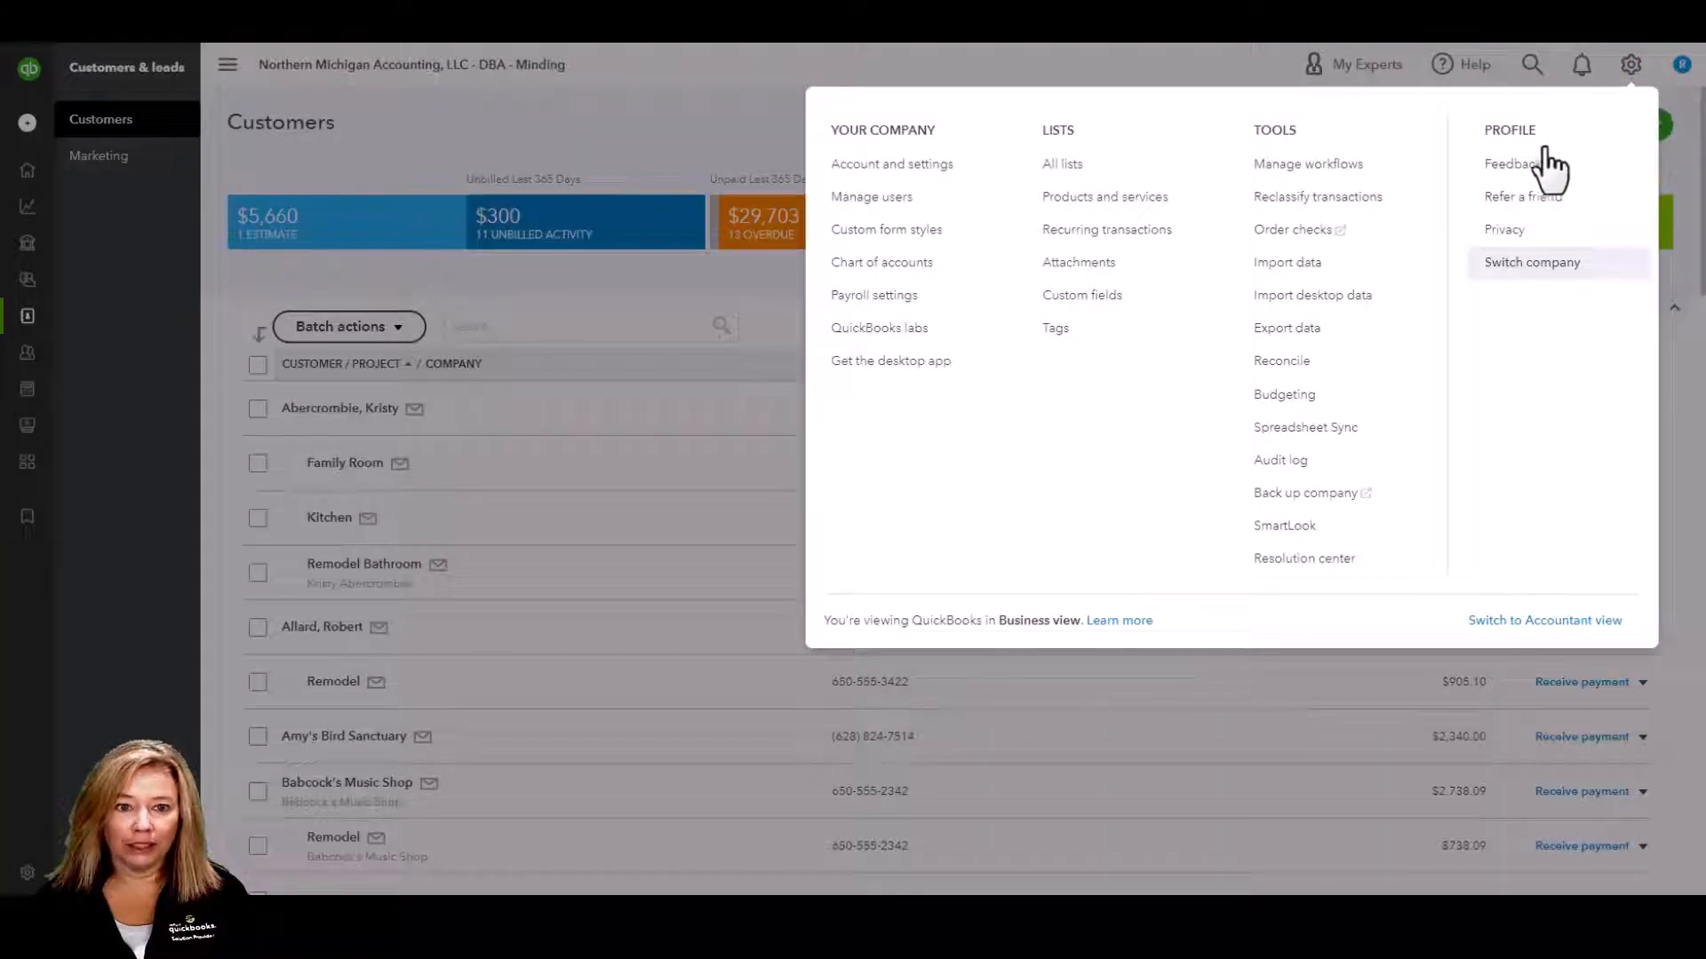
click(1377, 267)
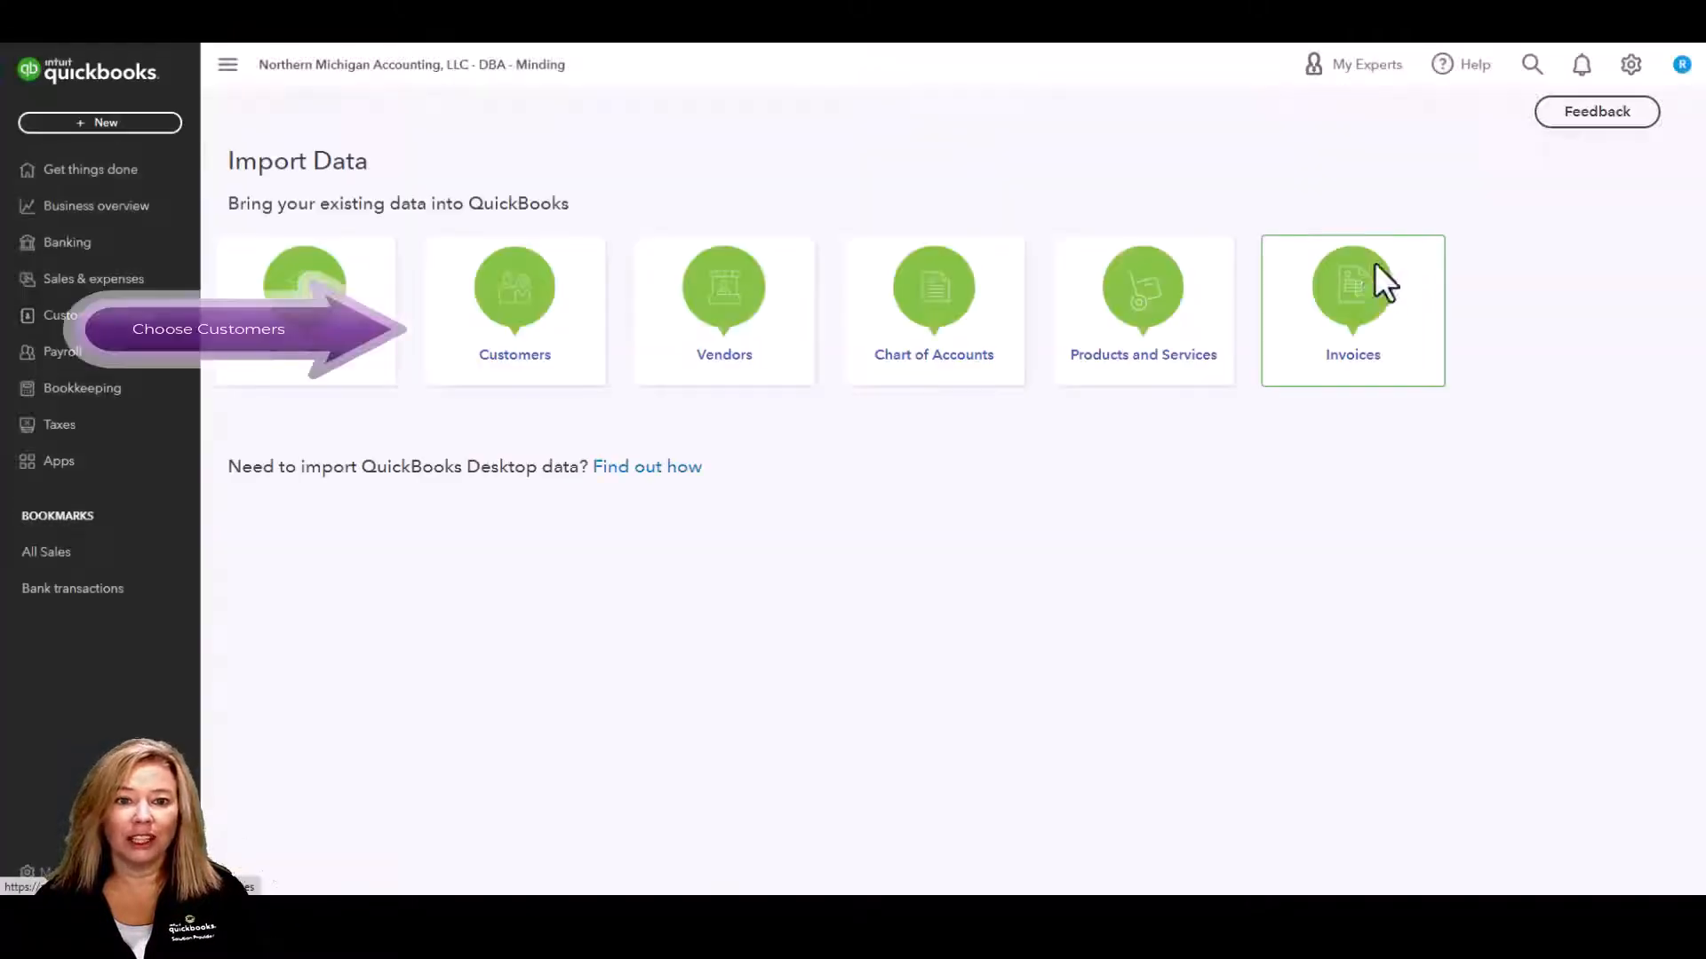
click(506, 312)
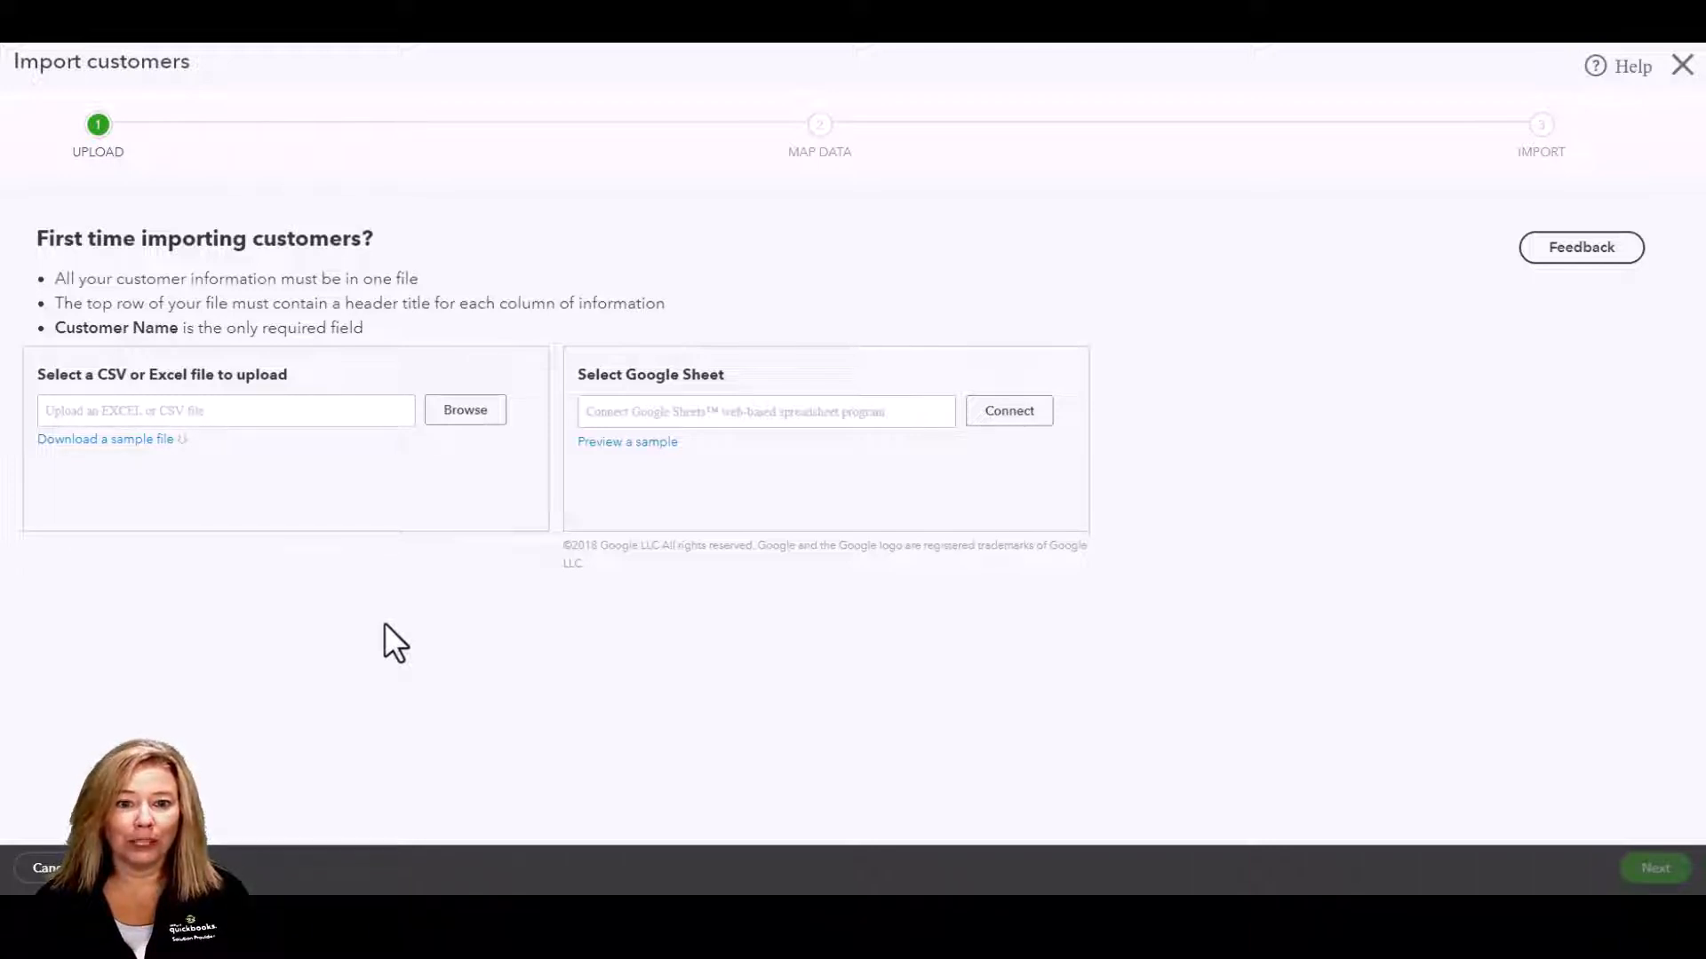
click(147, 440)
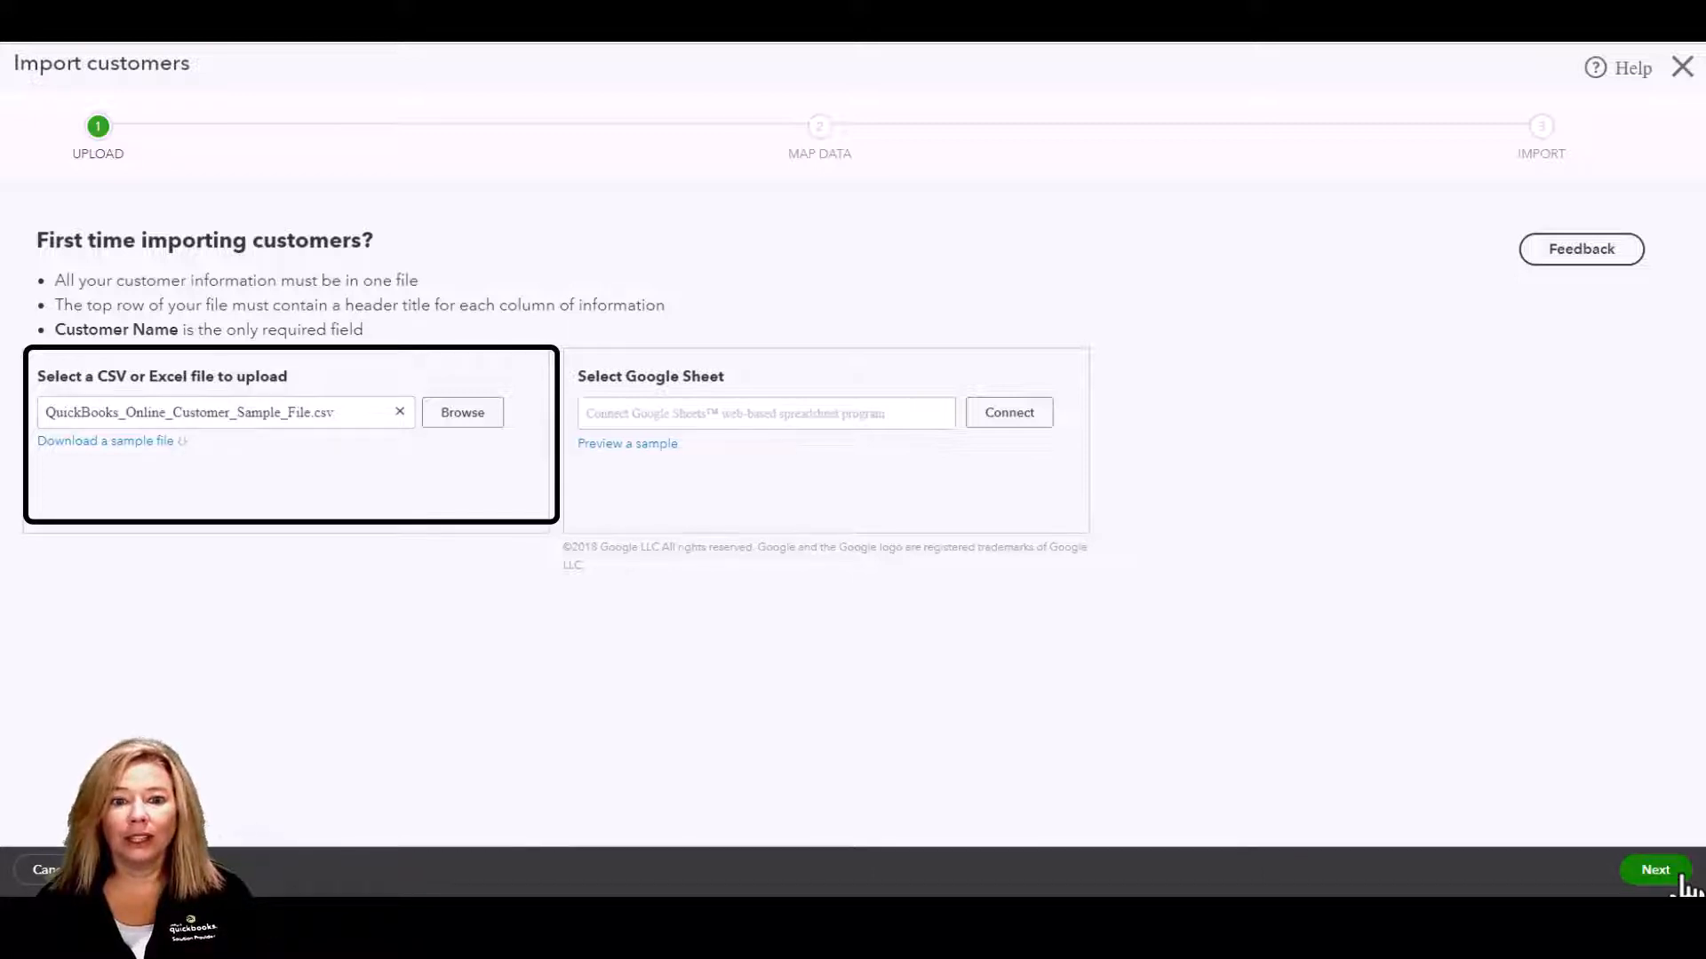
- Submit QuickBooks_Online_Customer_Sample_File.csv for the import and accept the field mapping, keeping Name mapped to Name
click(1662, 871)
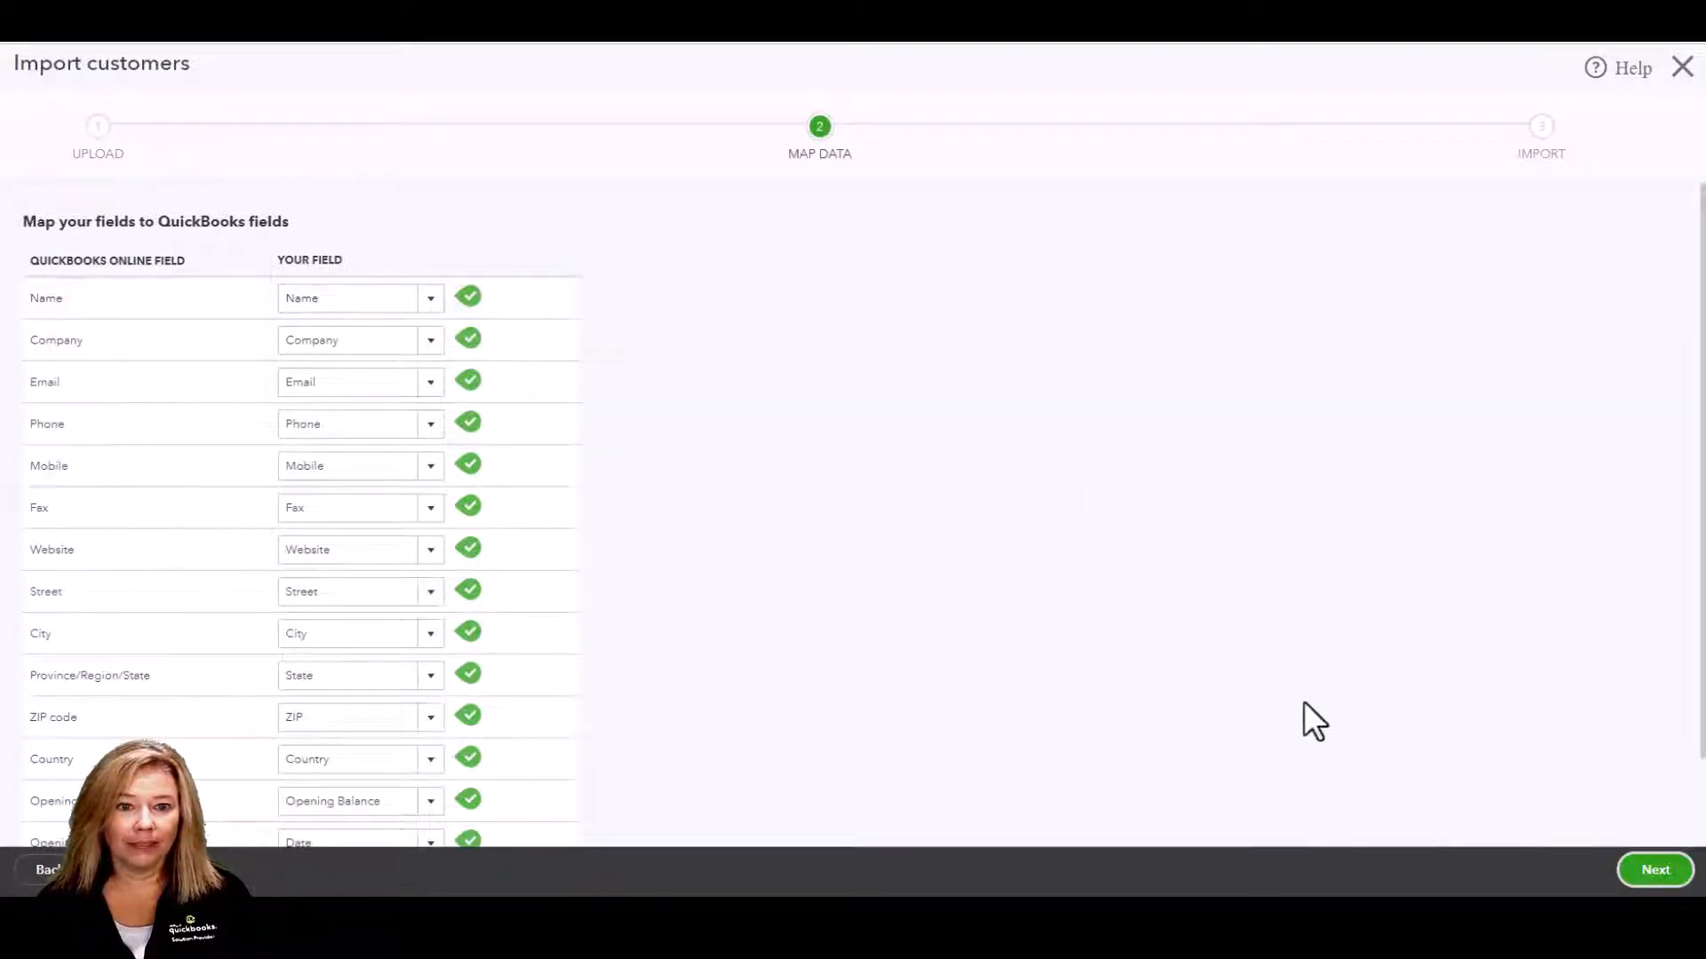
click(430, 300)
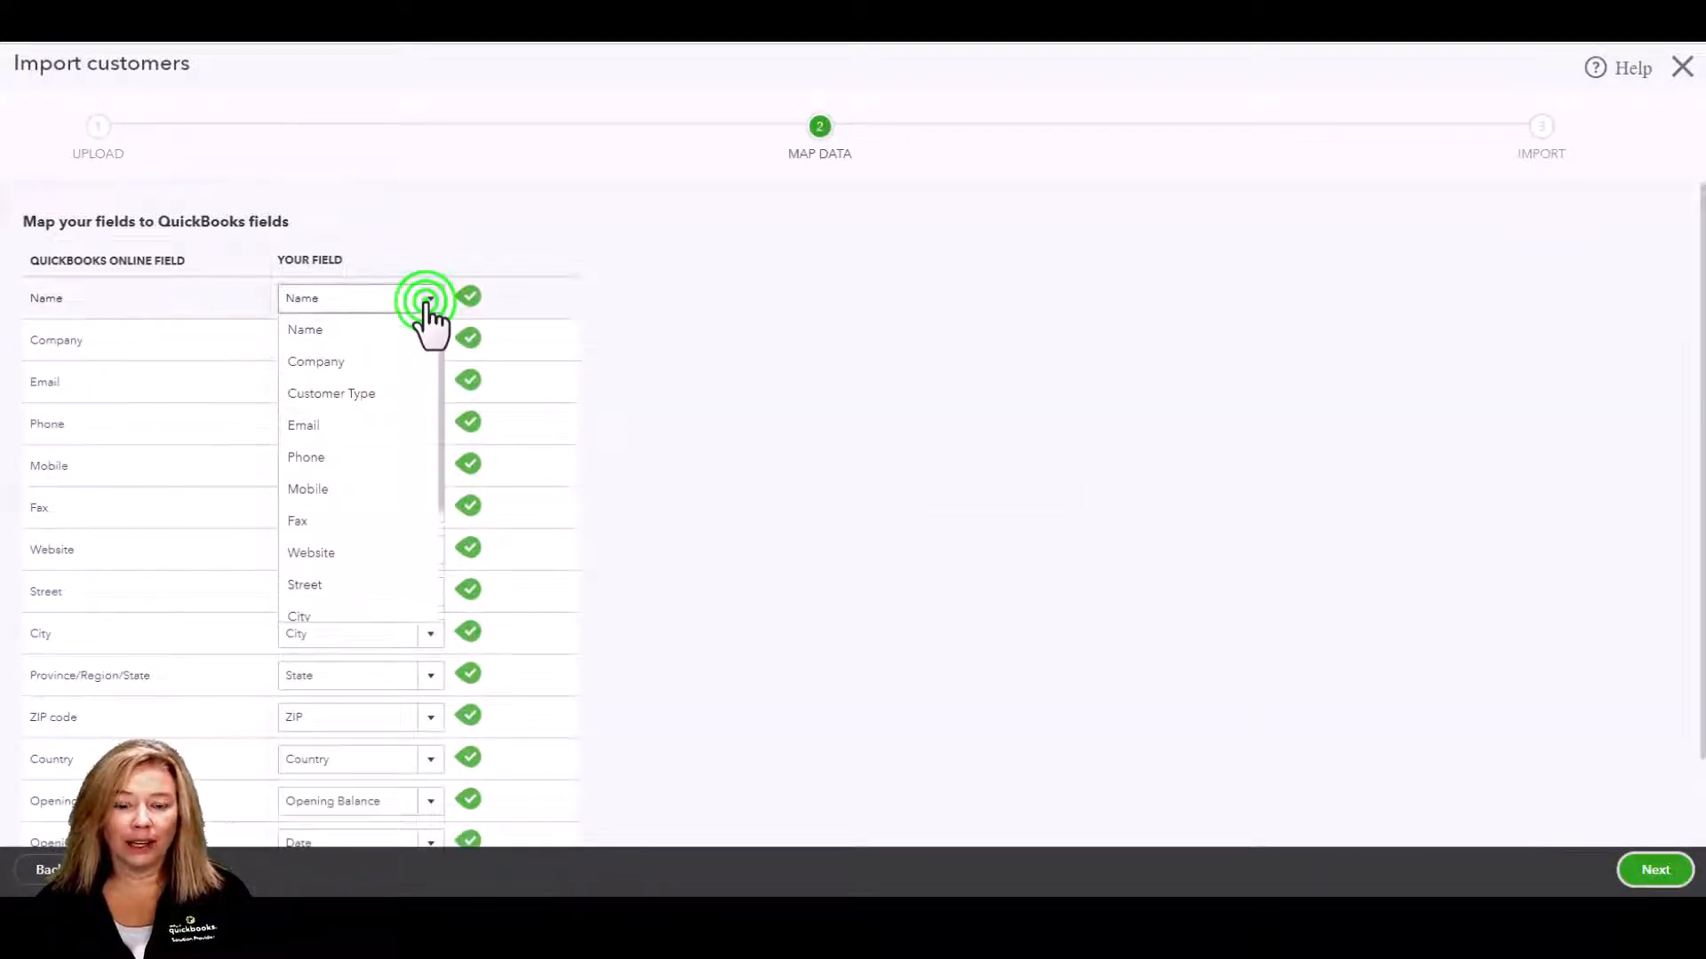
click(428, 302)
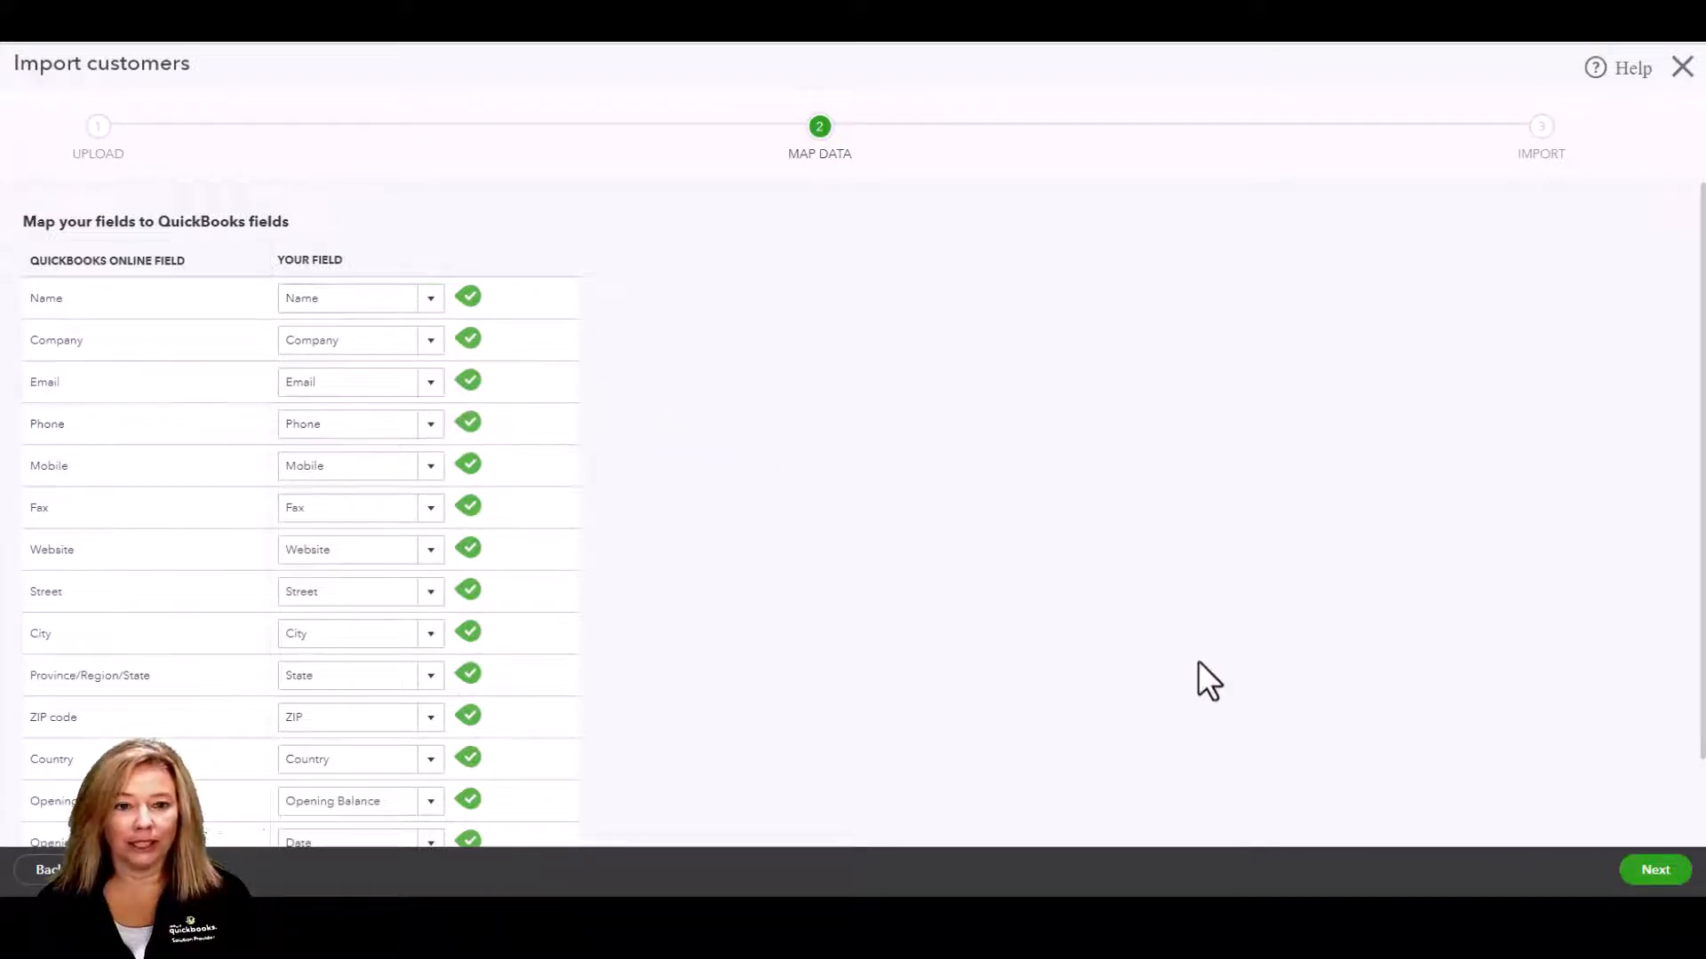
click(1637, 871)
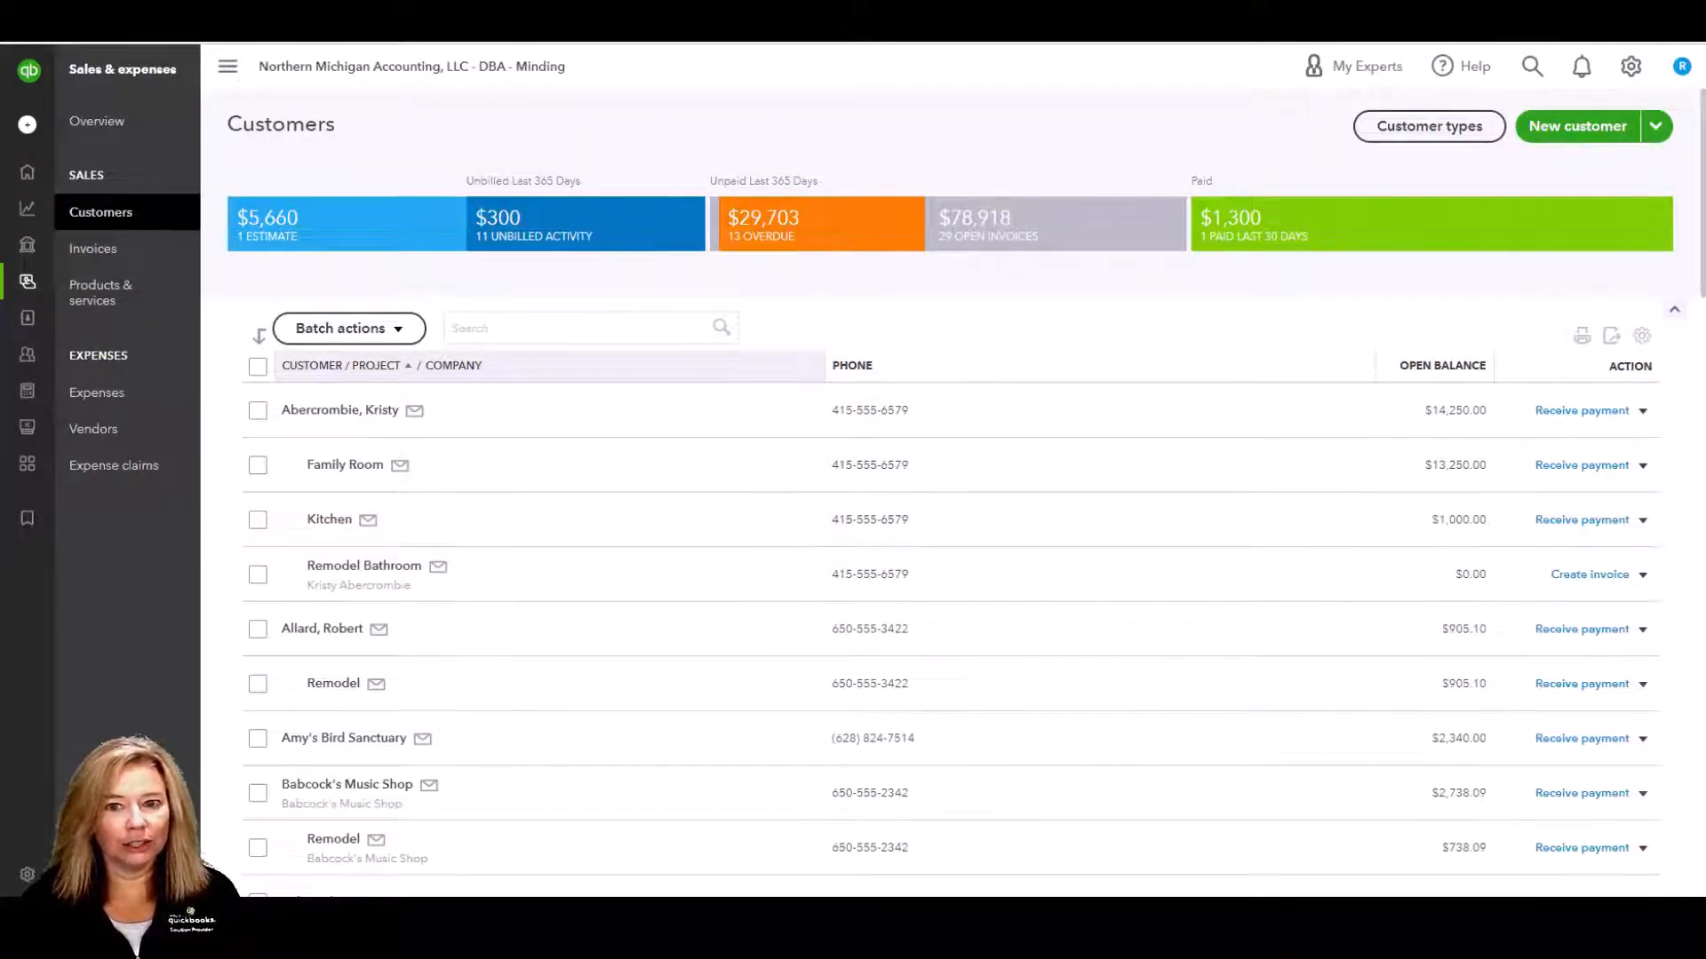
- Create and save a new customer type named Wholesale Trade
click(1484, 128)
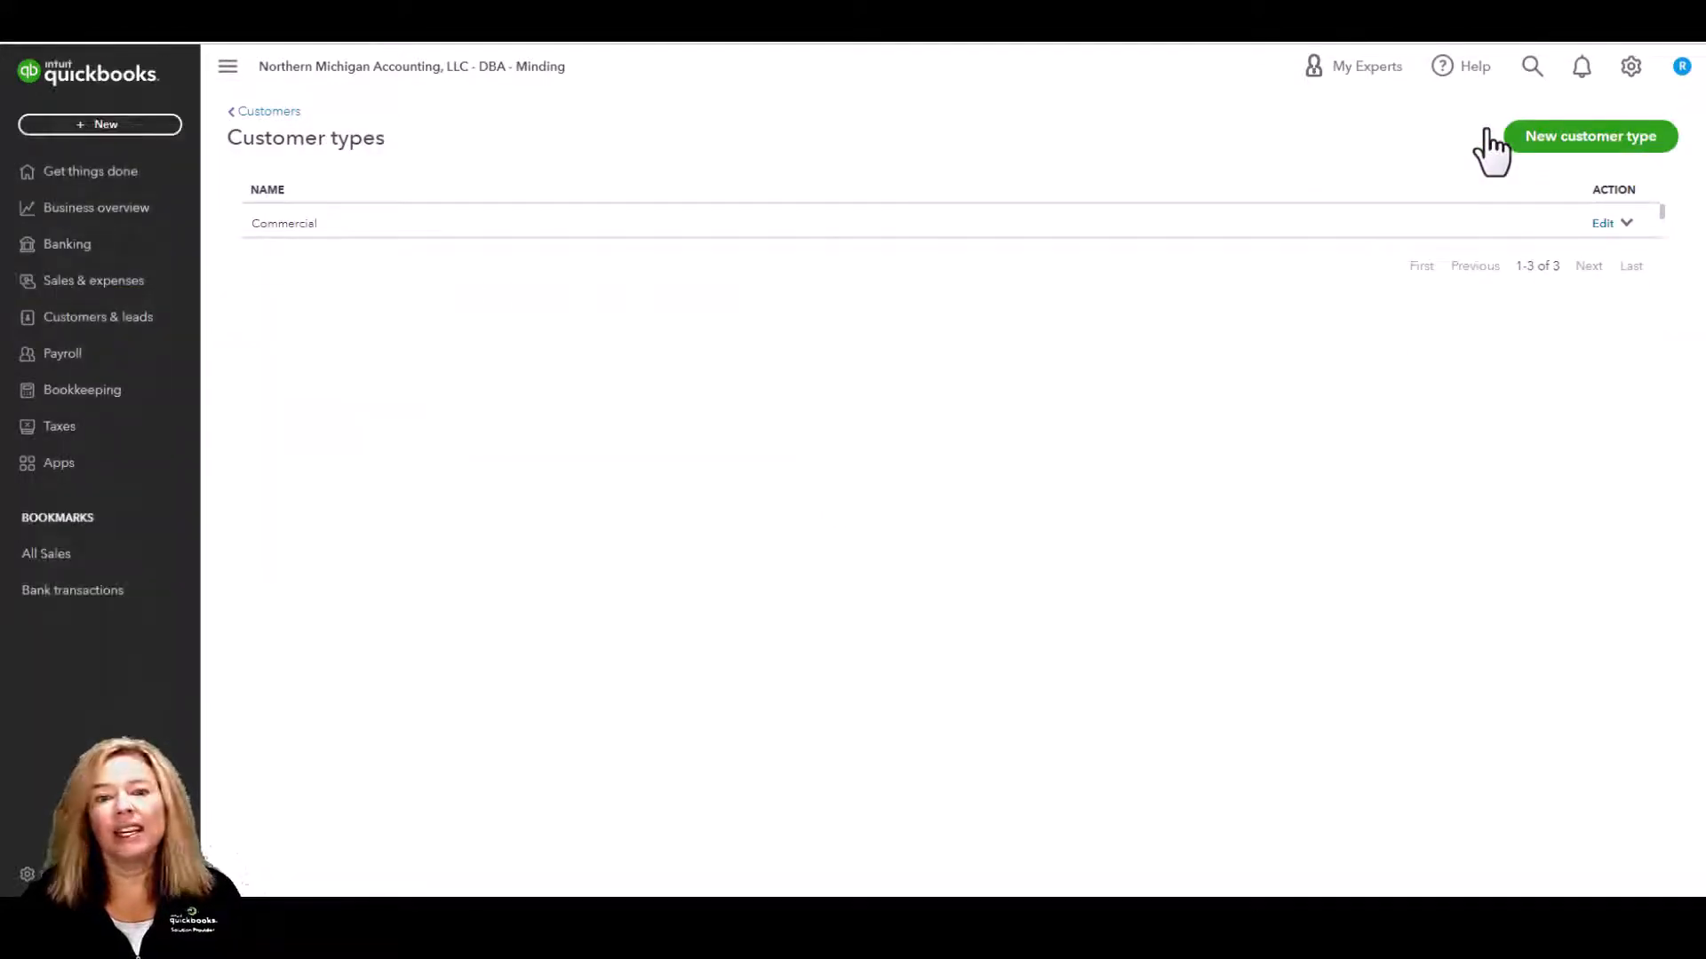
click(1617, 142)
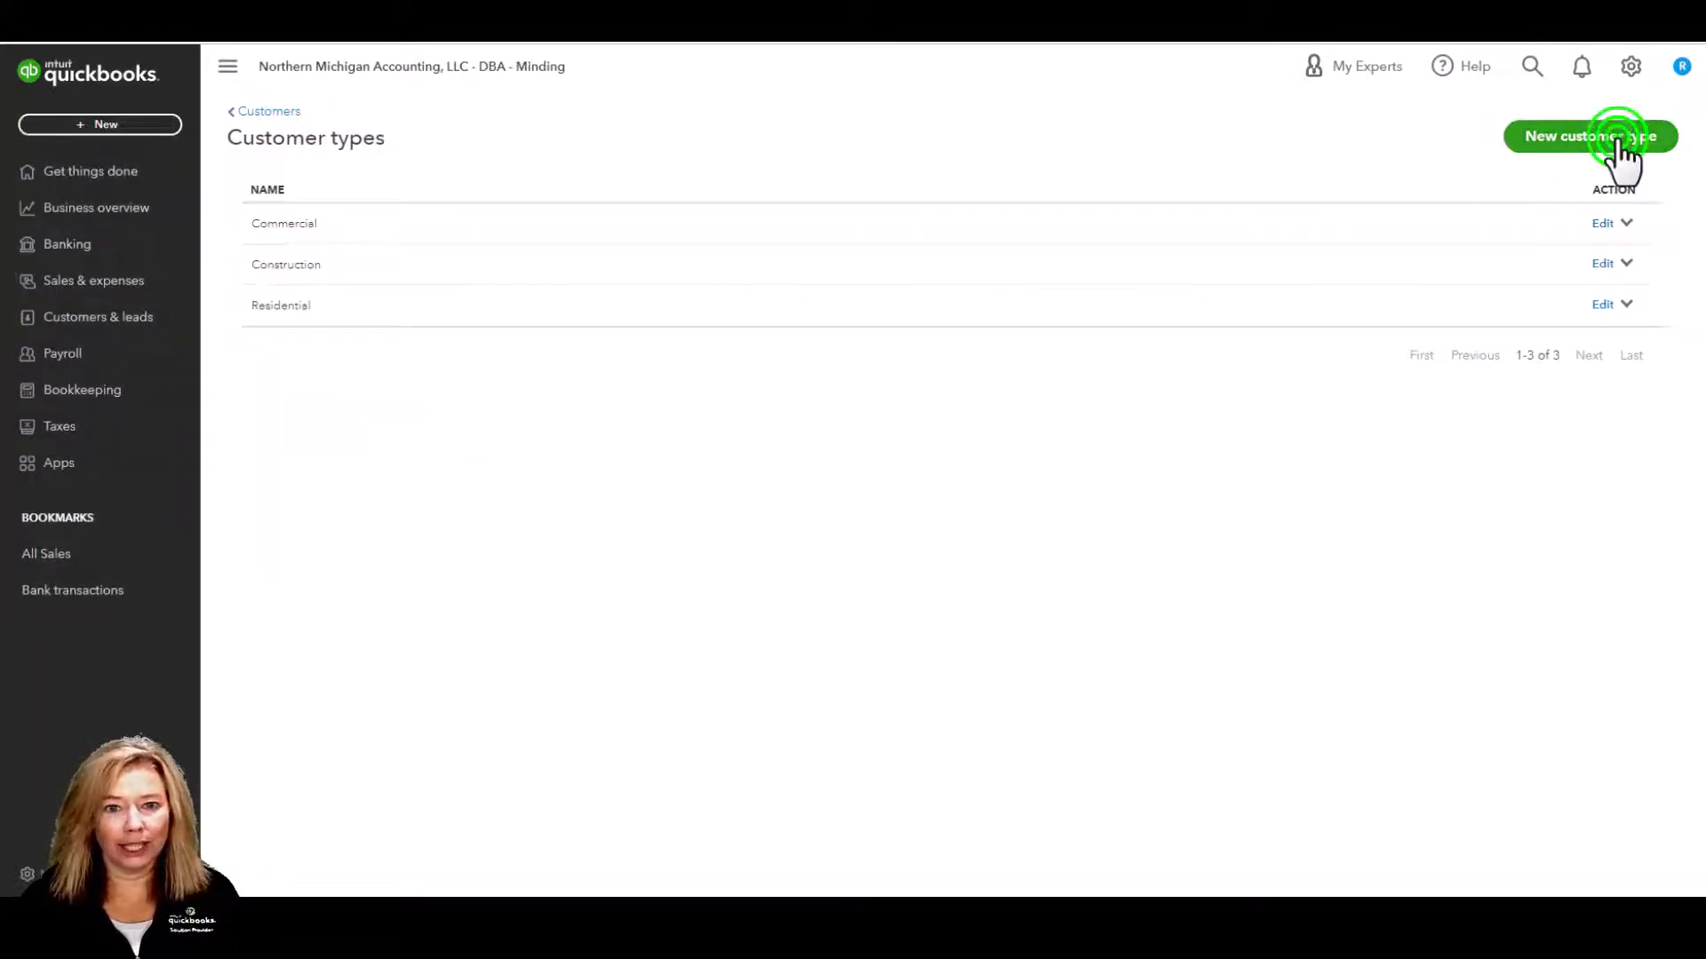
click(788, 460)
text(Wholesale Trade)
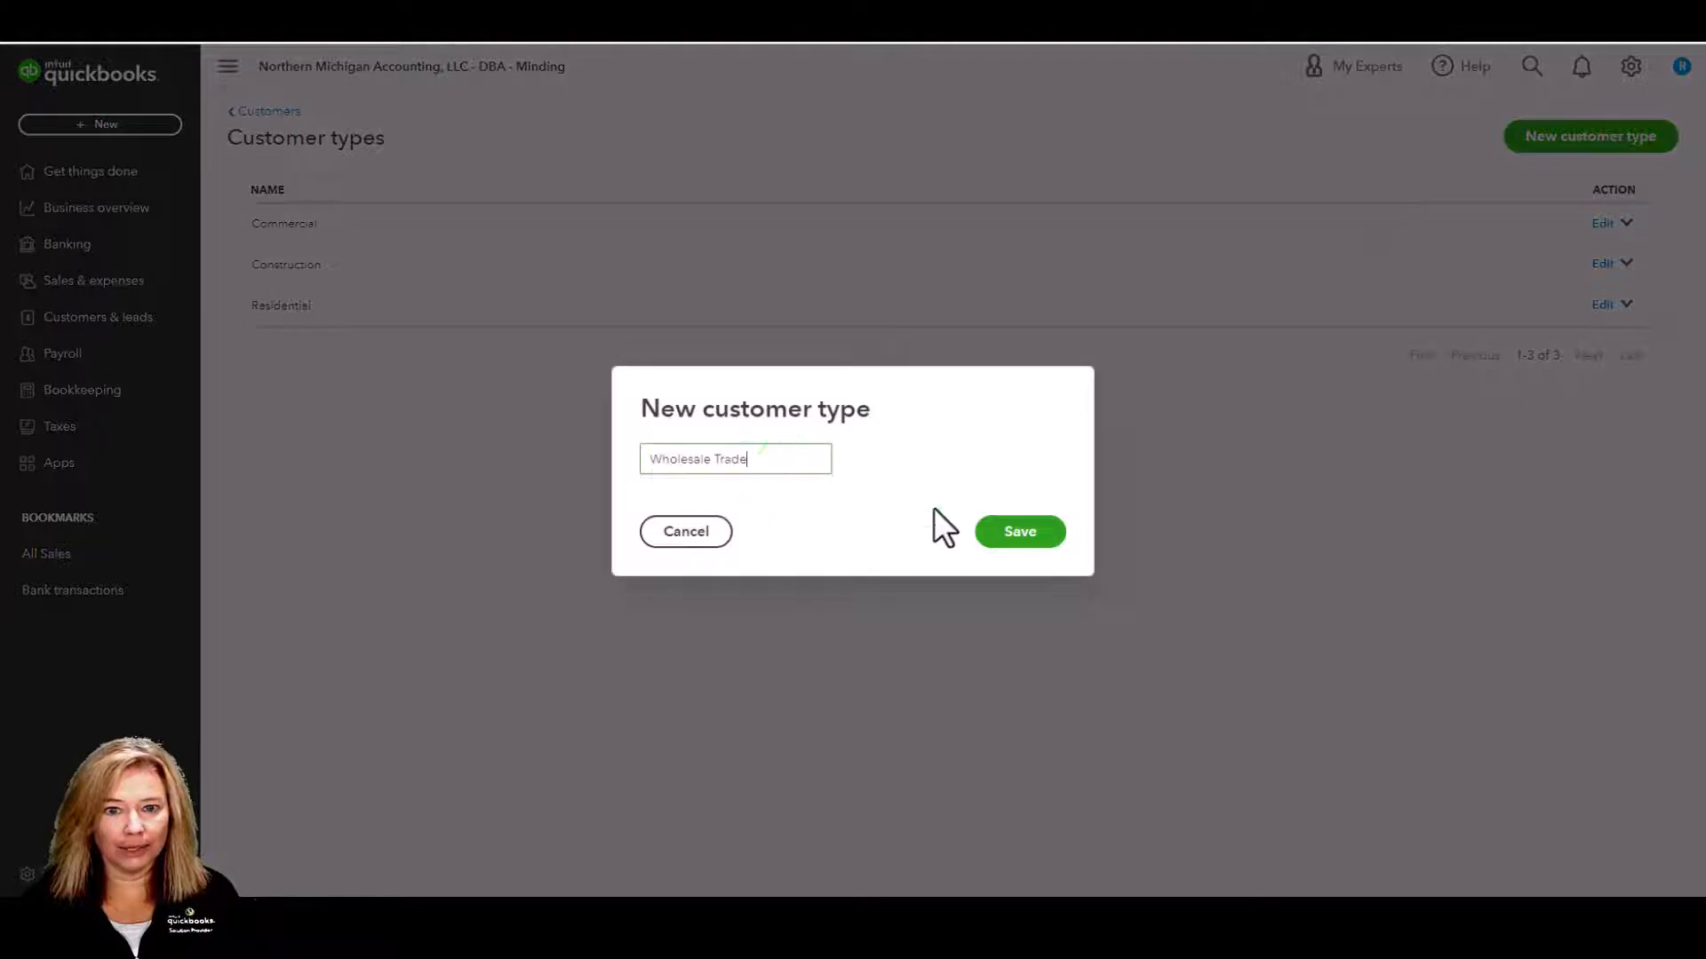
click(1020, 532)
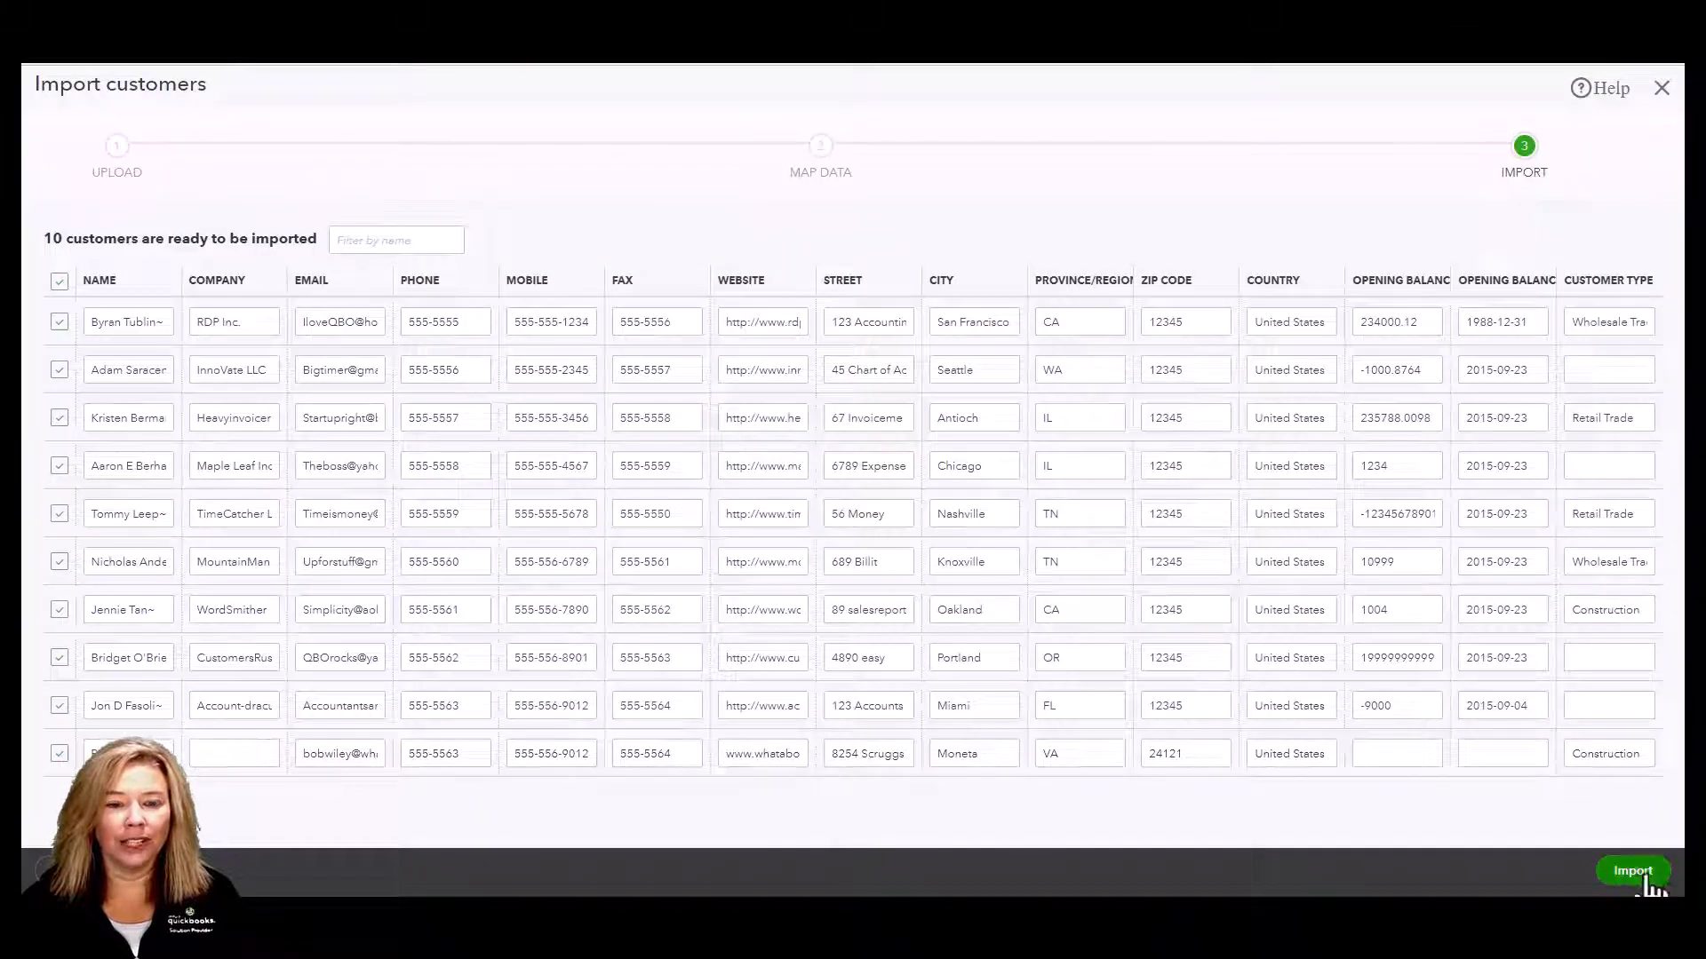
- Import all the customers ready from the sample file and look through the updated customer list
click(1633, 871)
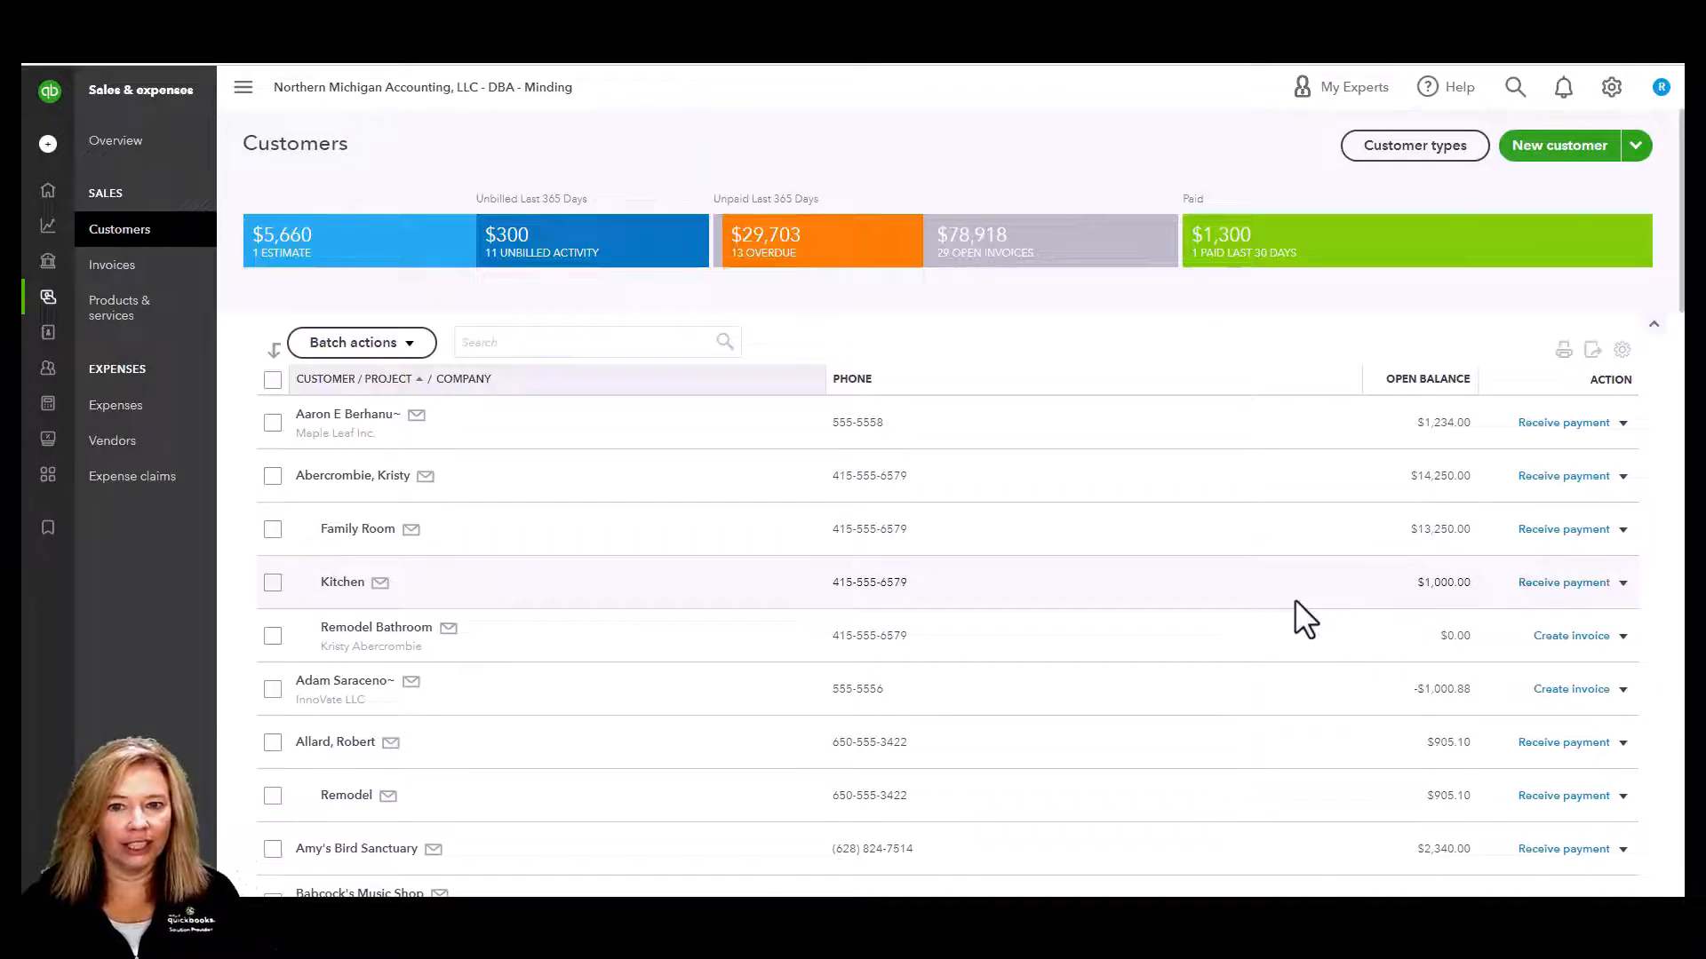
scroll(1295, 602, down, 1)
scroll(1295, 602, down, 5)
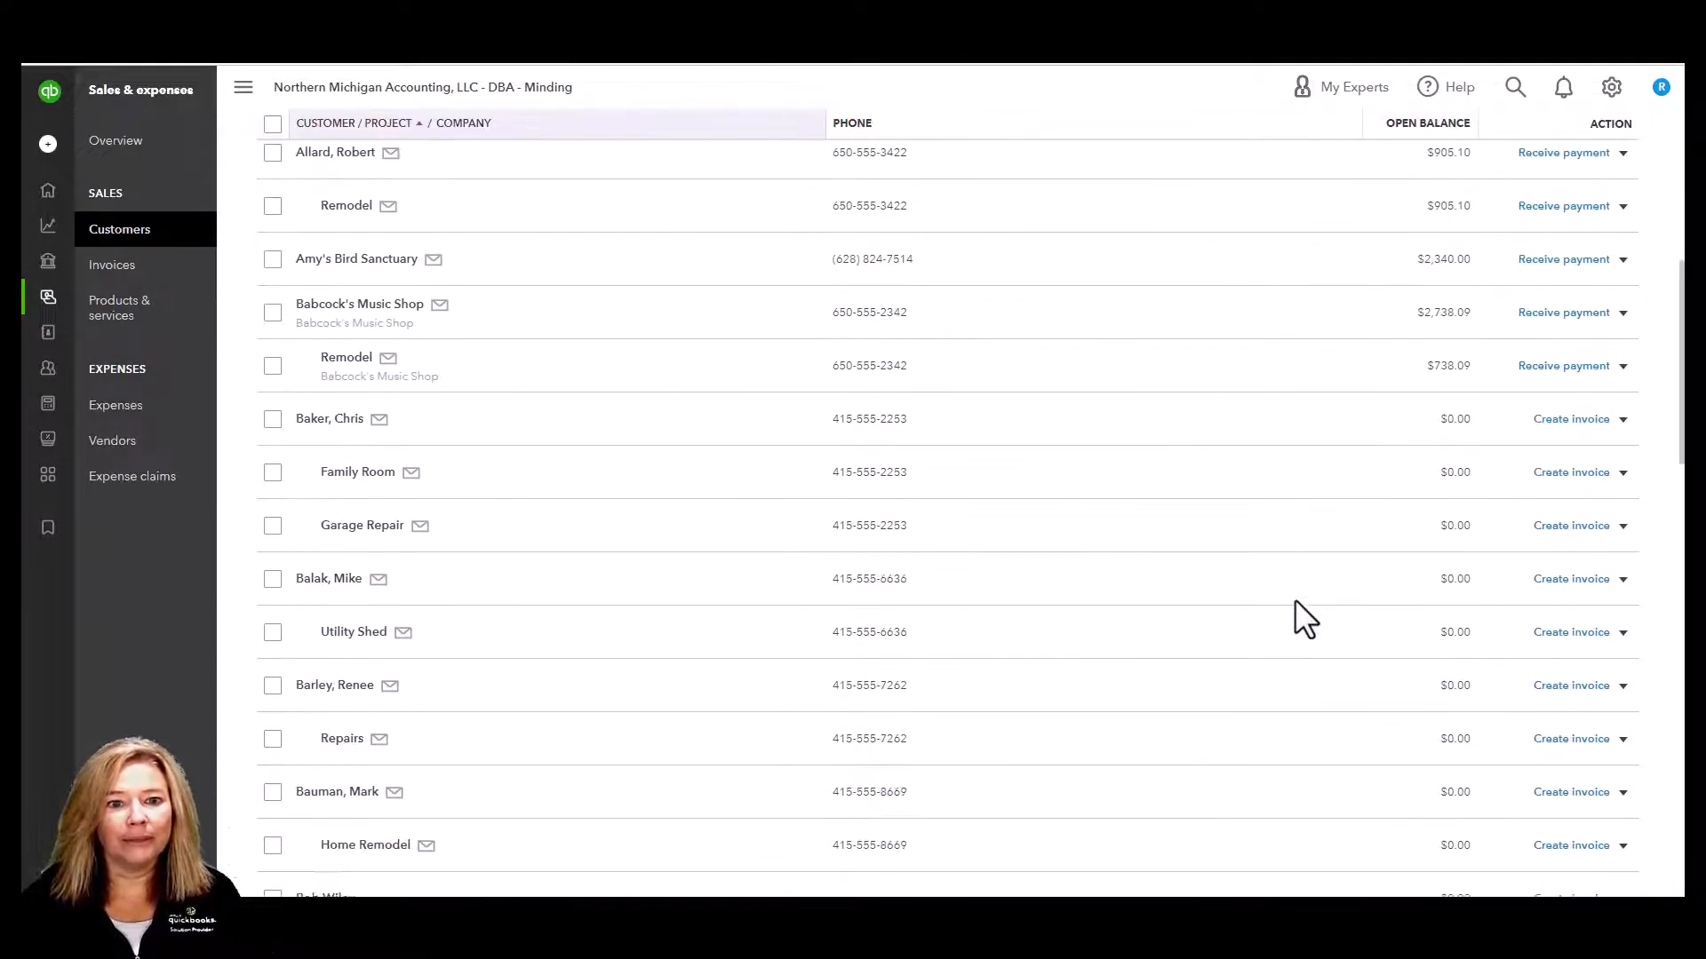
scroll(1295, 602, down, 3)
scroll(1294, 601, down, 1)
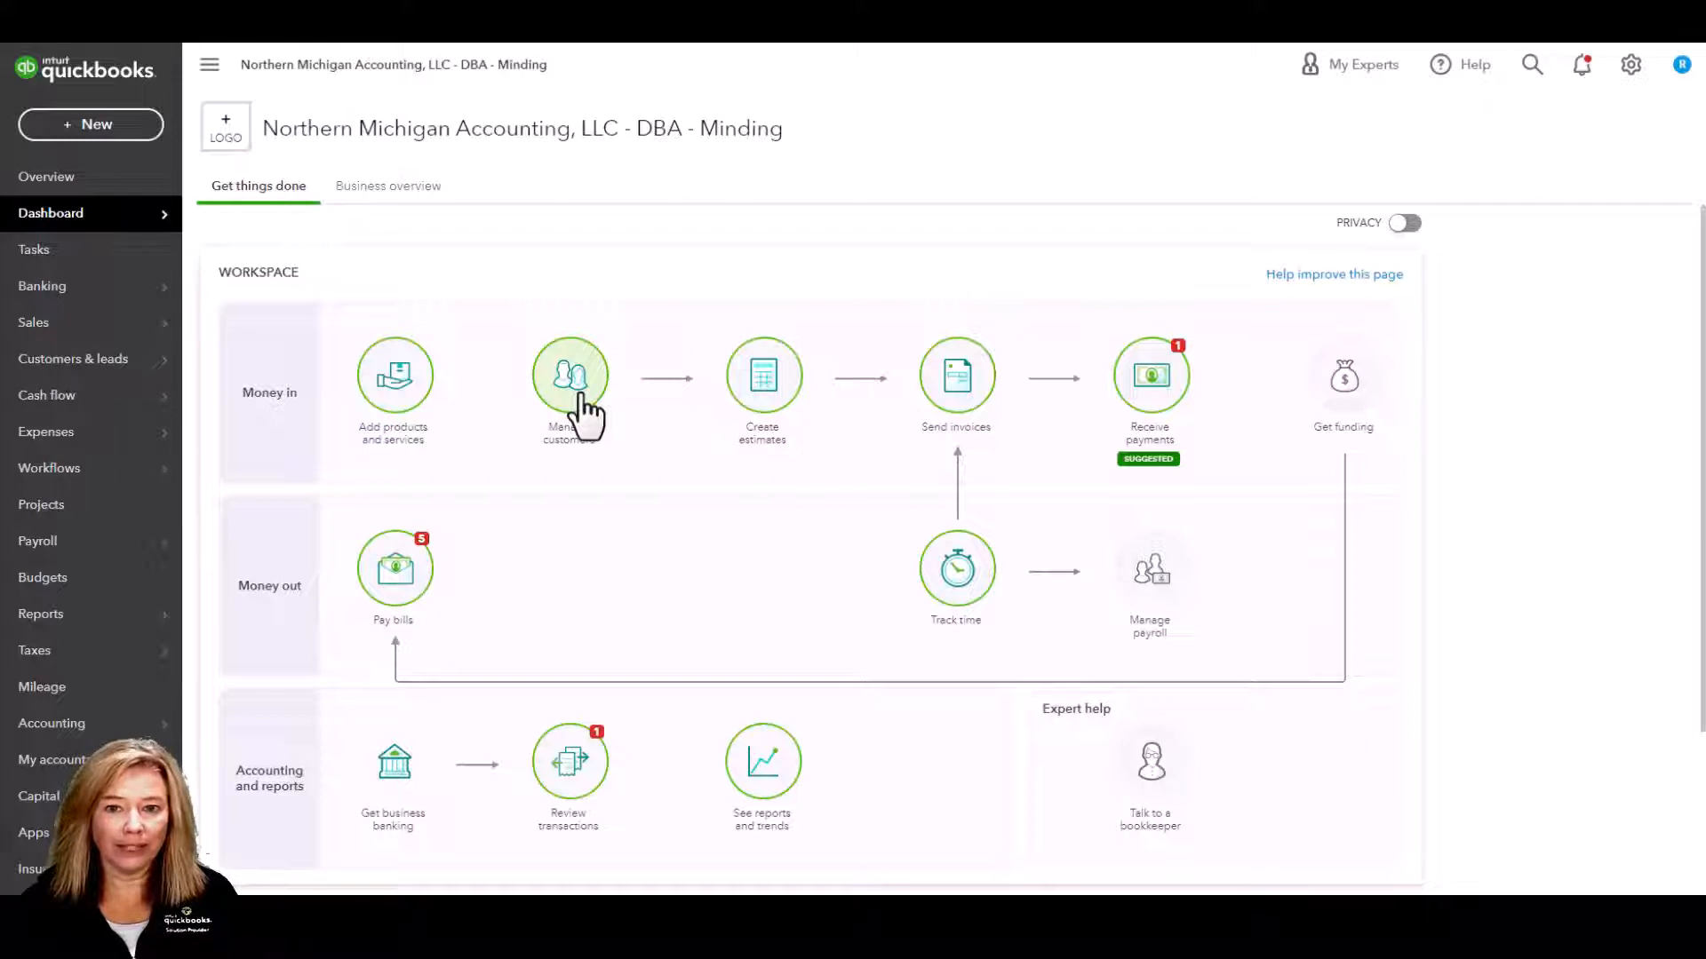
- Open the customer list through Manage customers in the workspace, and through Sales & expenses
click(582, 400)
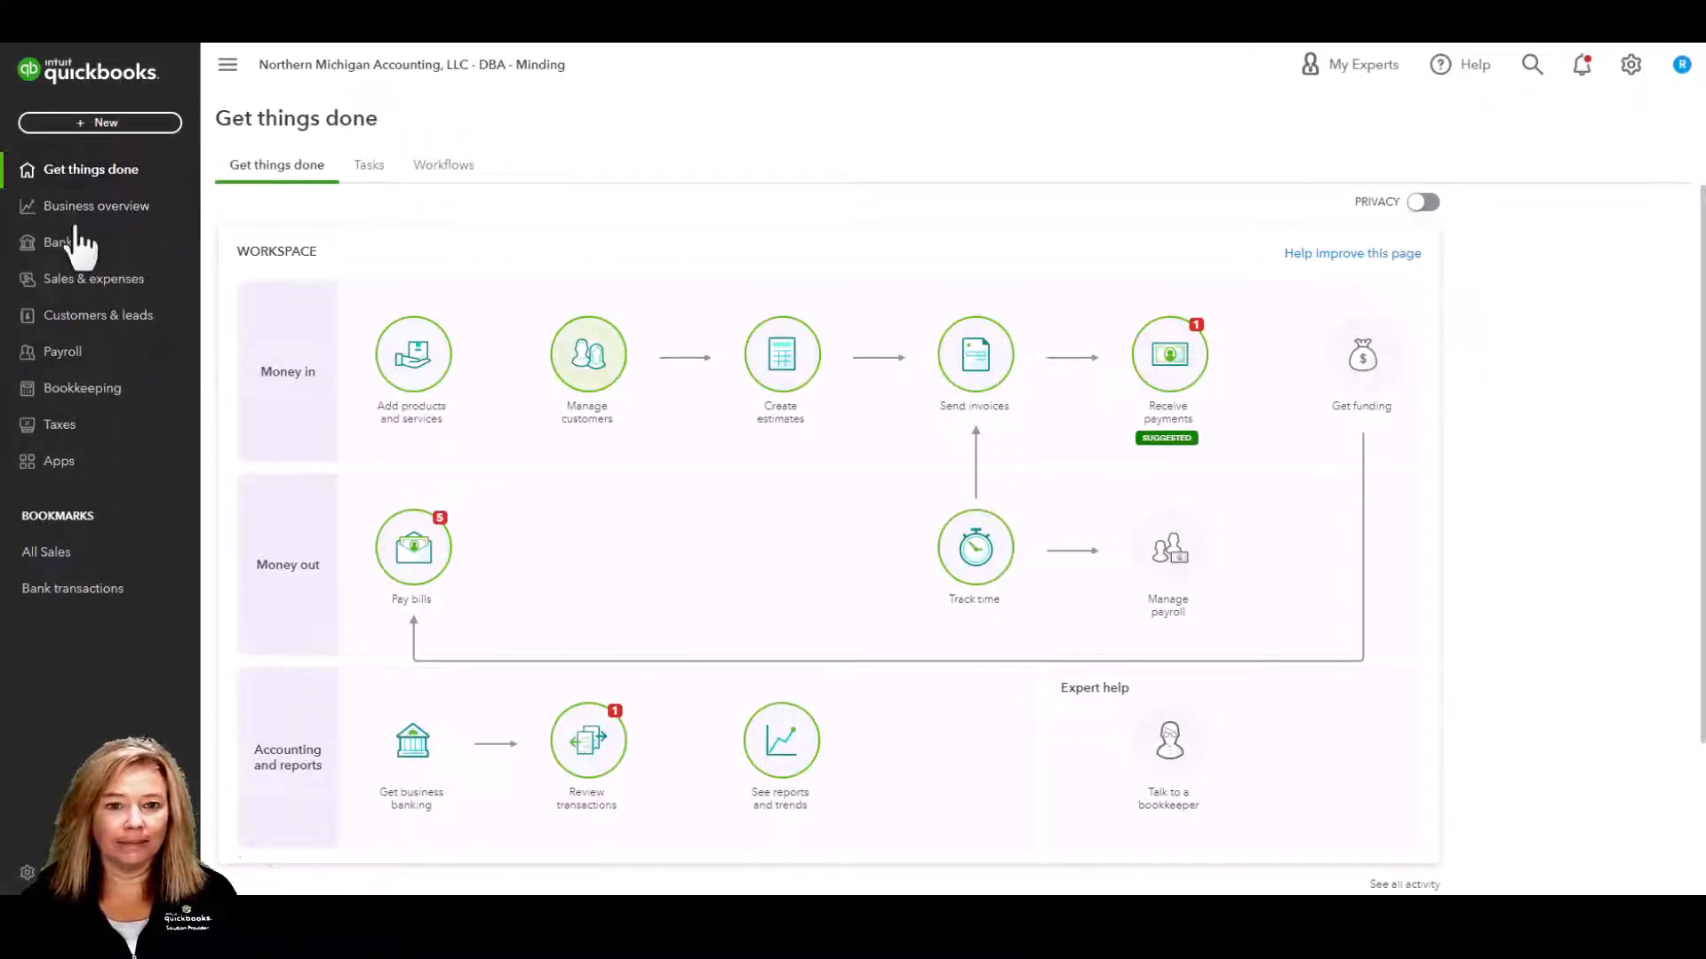
click(131, 284)
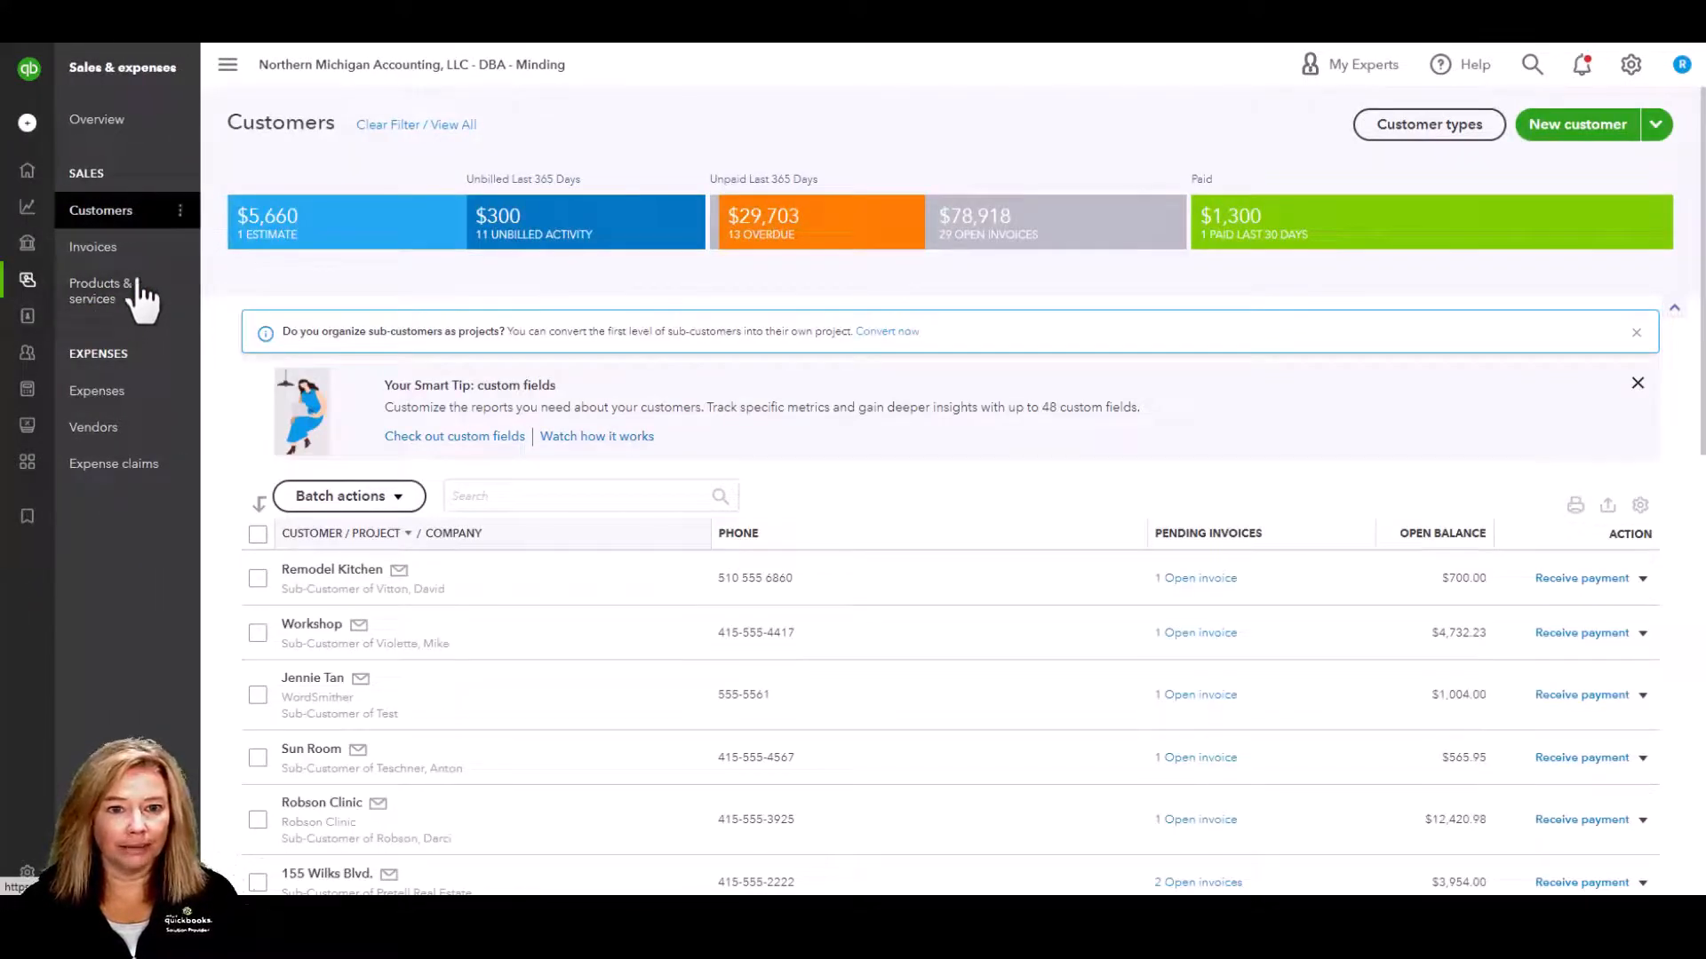
click(156, 215)
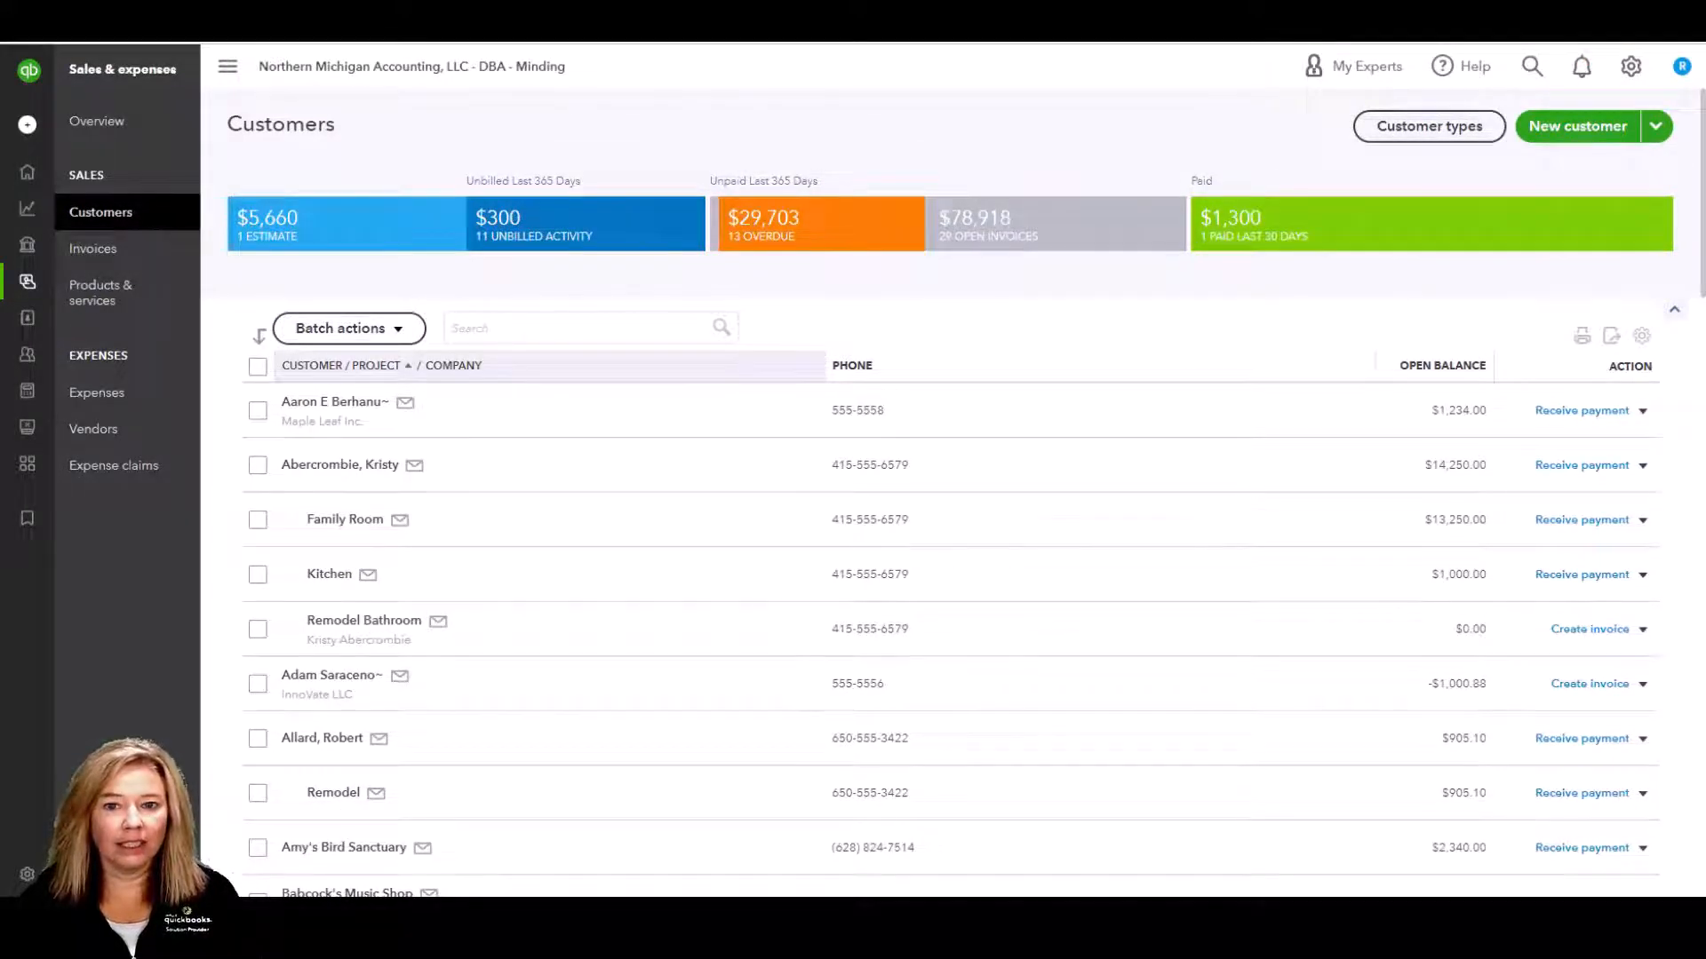
- Filter the customer list by estimates, unbilled activity, overdue invoices, open invoices and recent payments, and clear the filter to view all customers
click(349, 235)
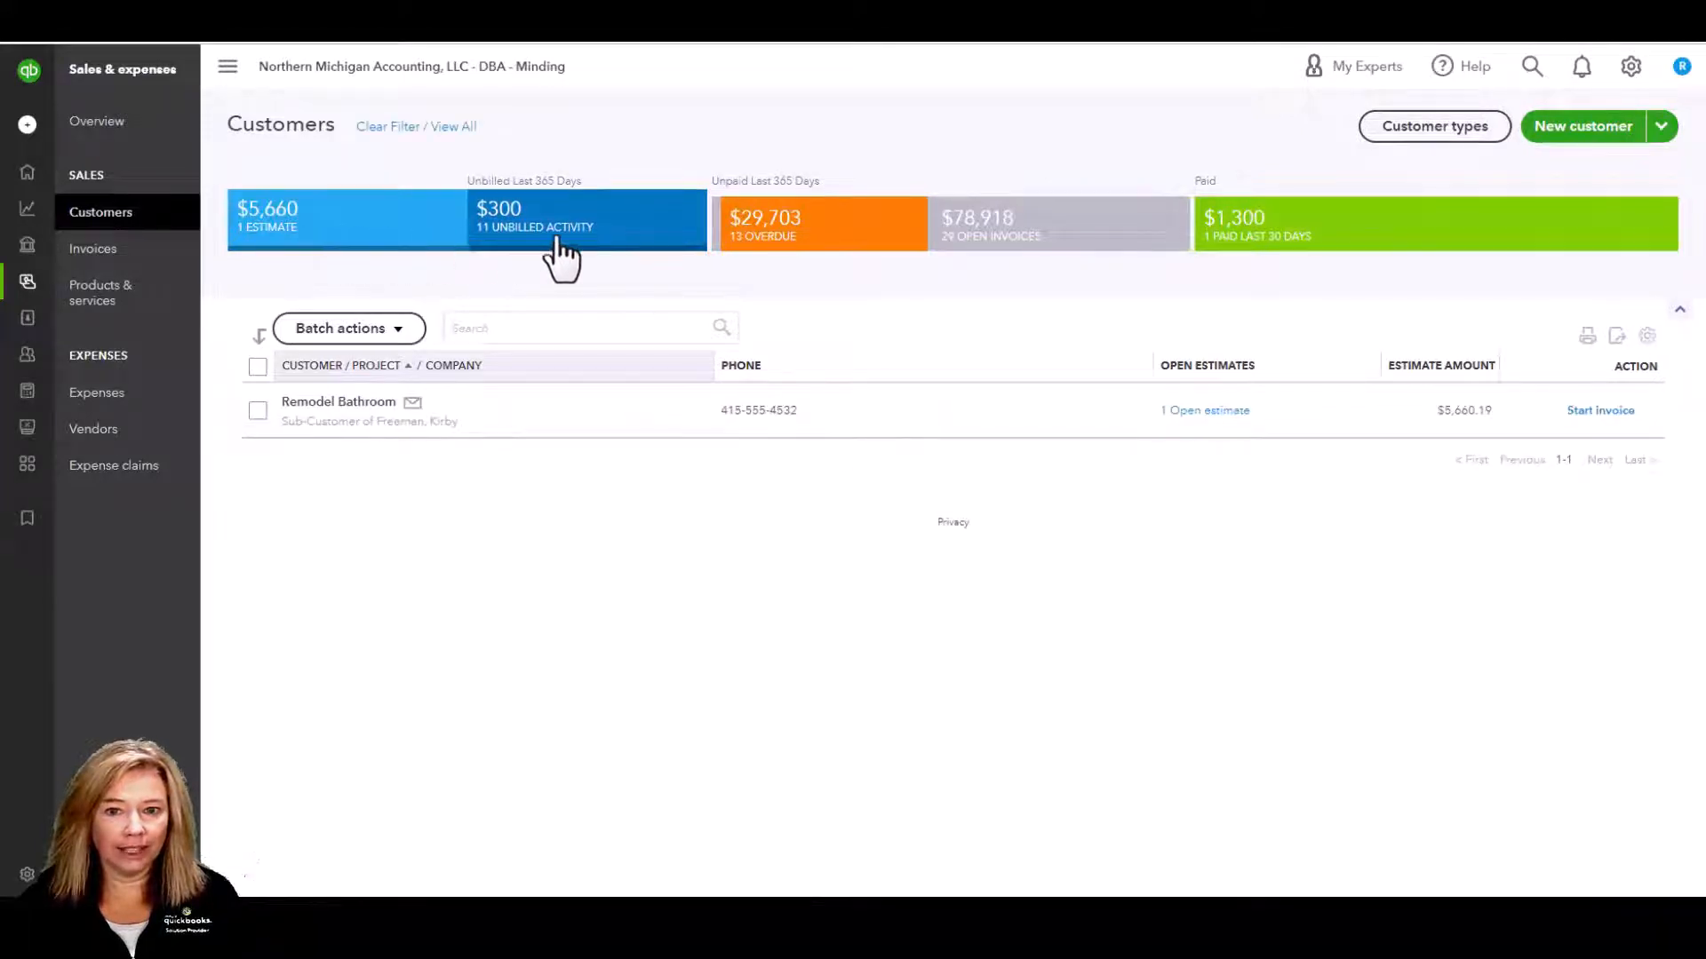
click(612, 235)
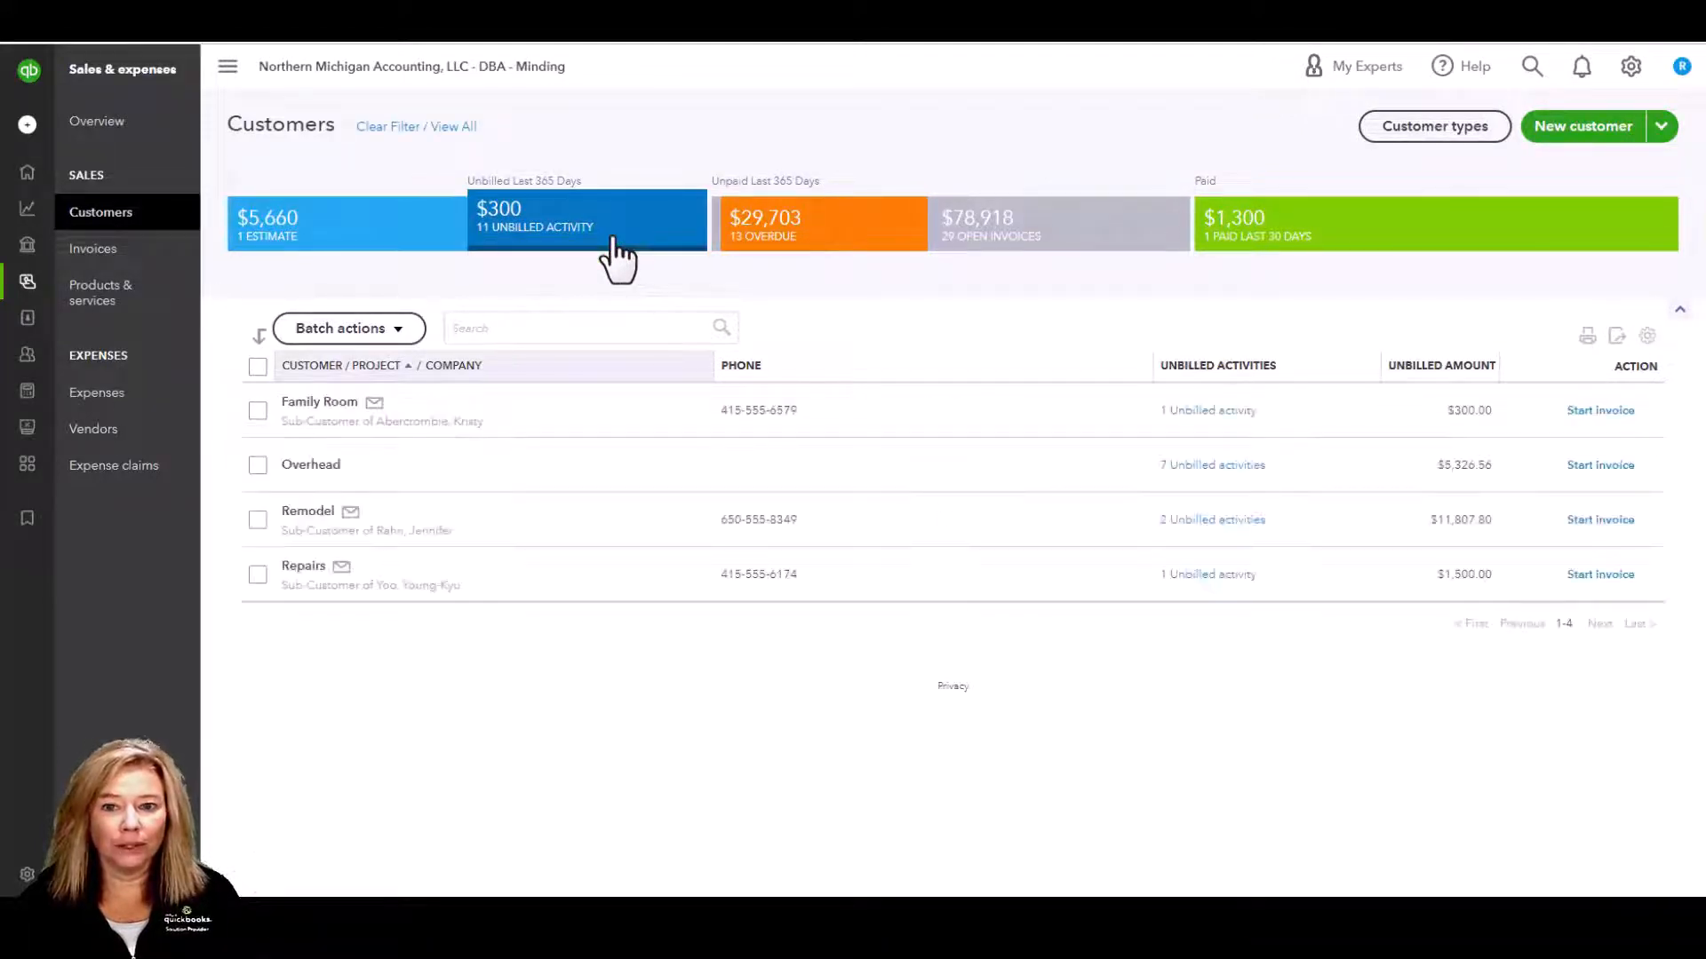
click(844, 241)
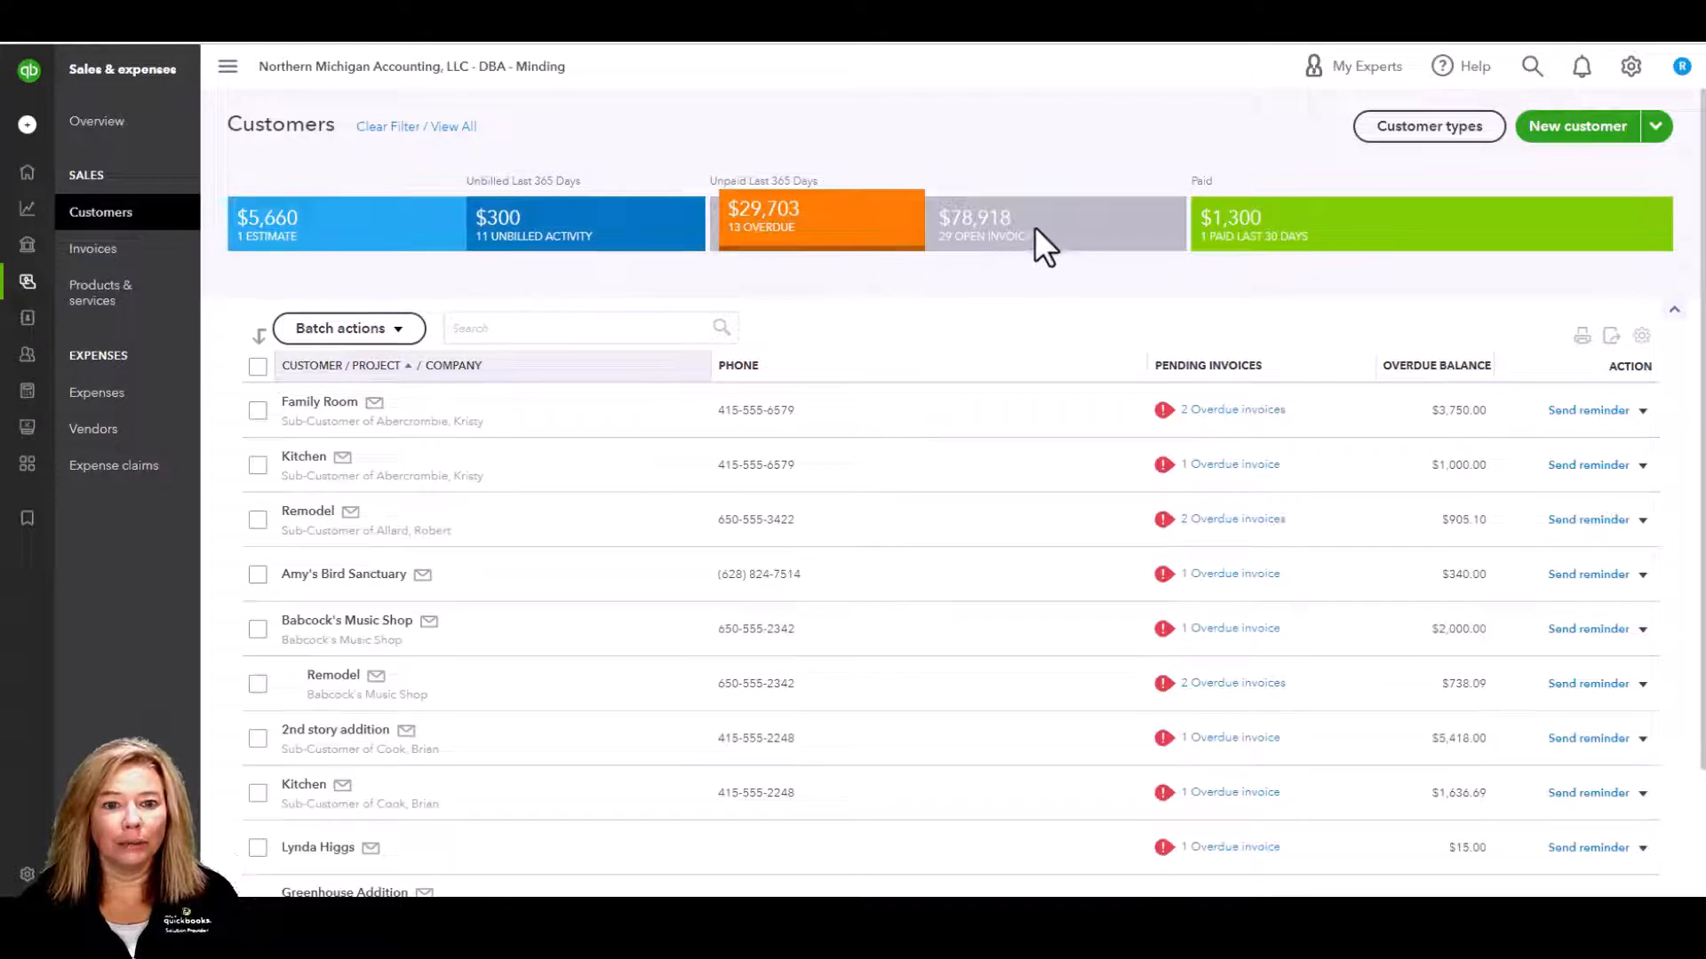
click(1121, 239)
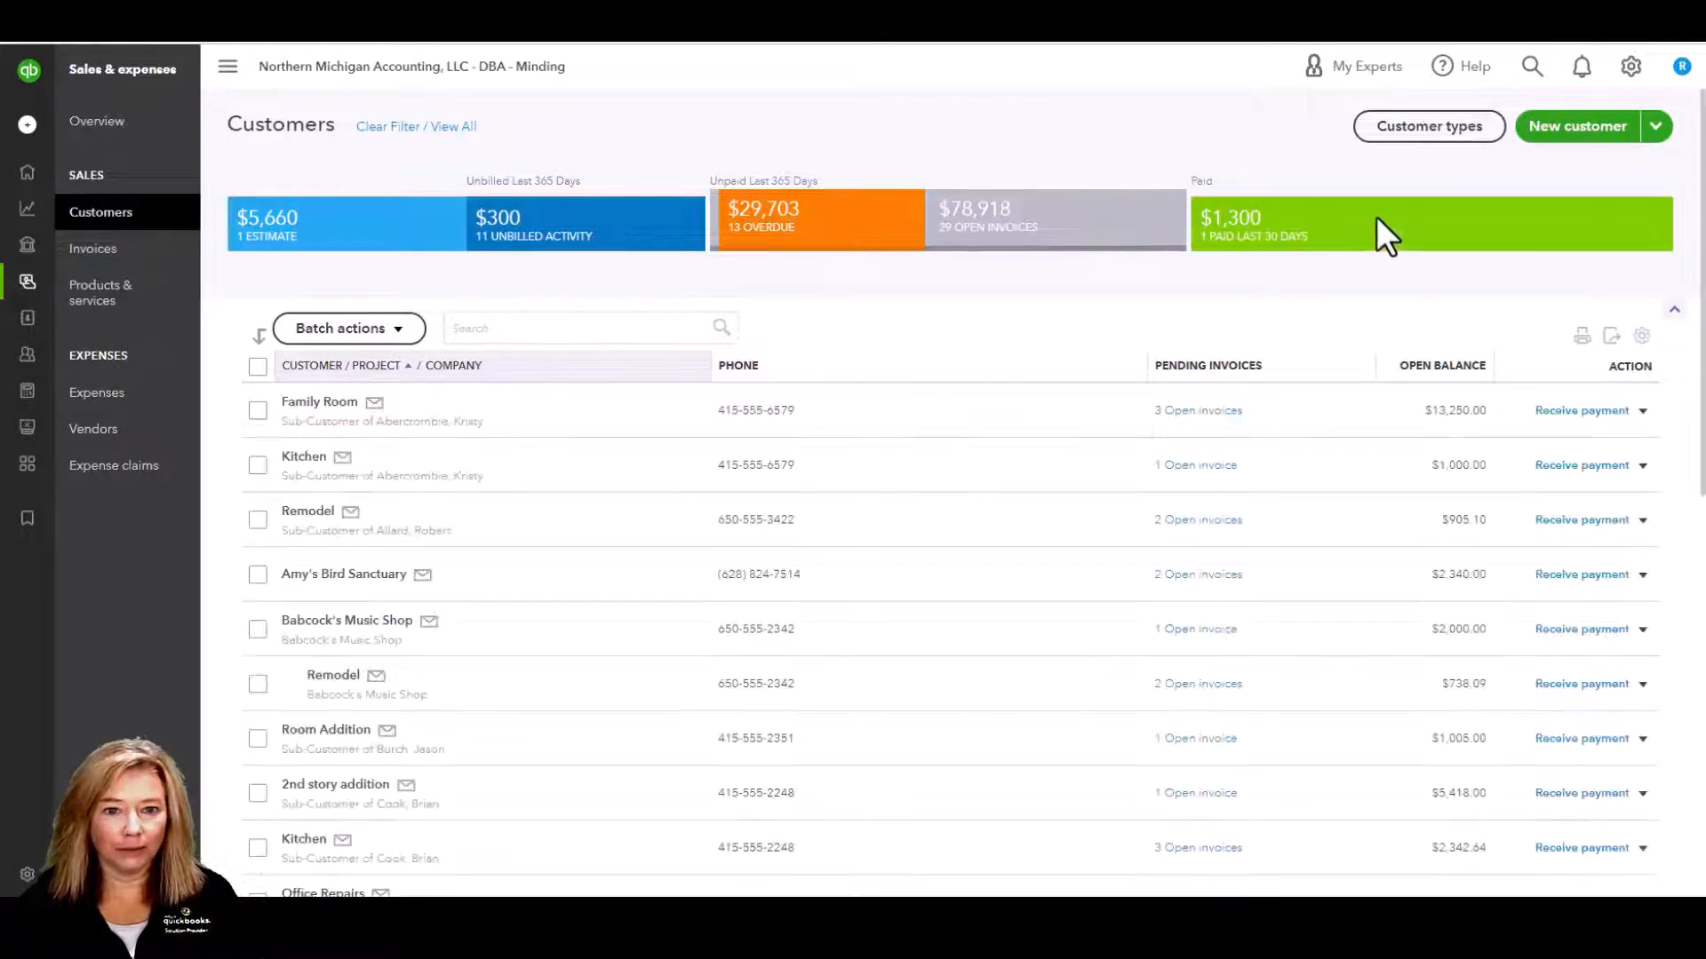
click(1413, 220)
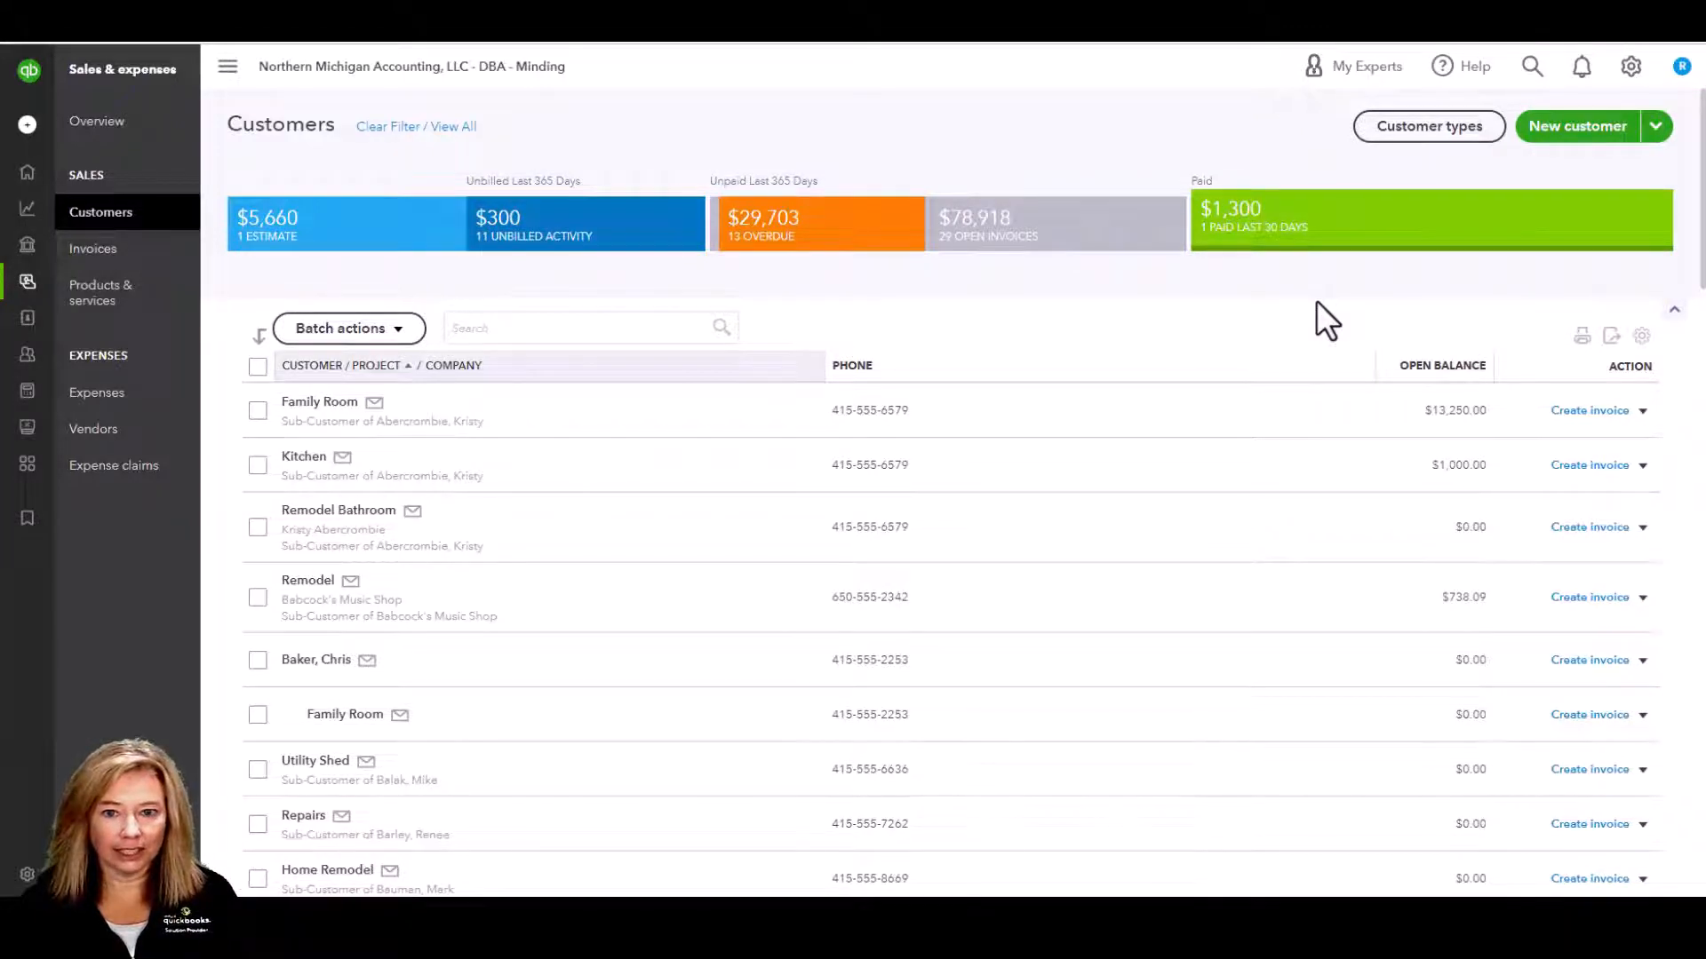
click(409, 129)
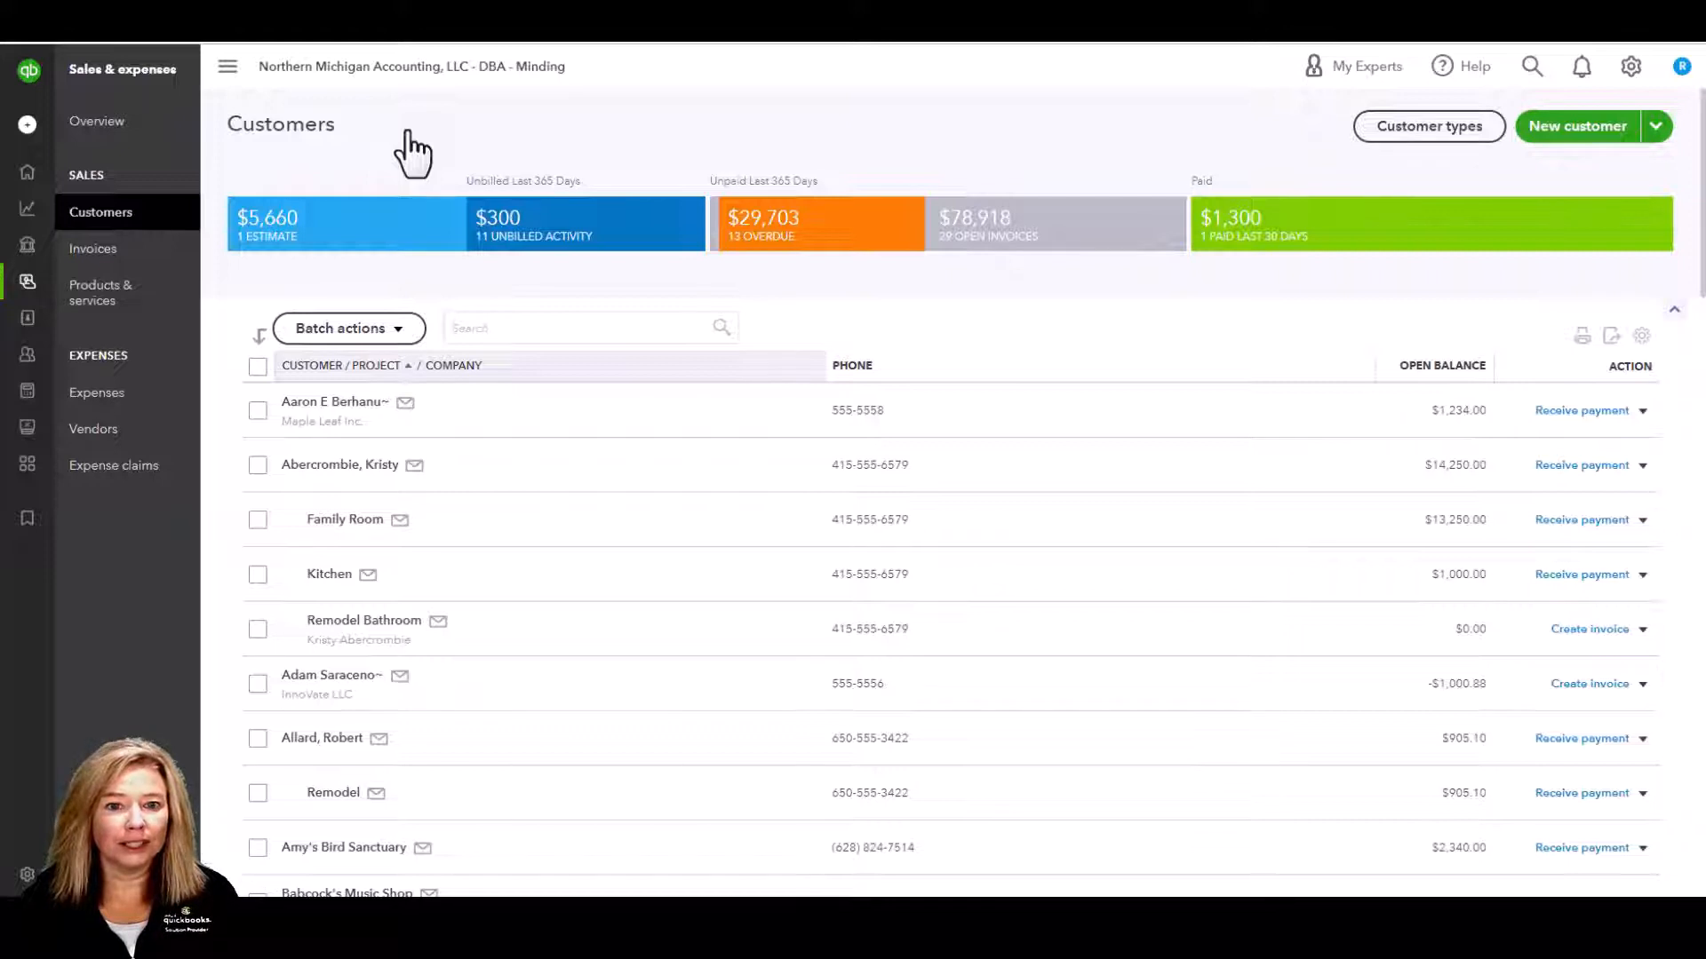
click(499, 330)
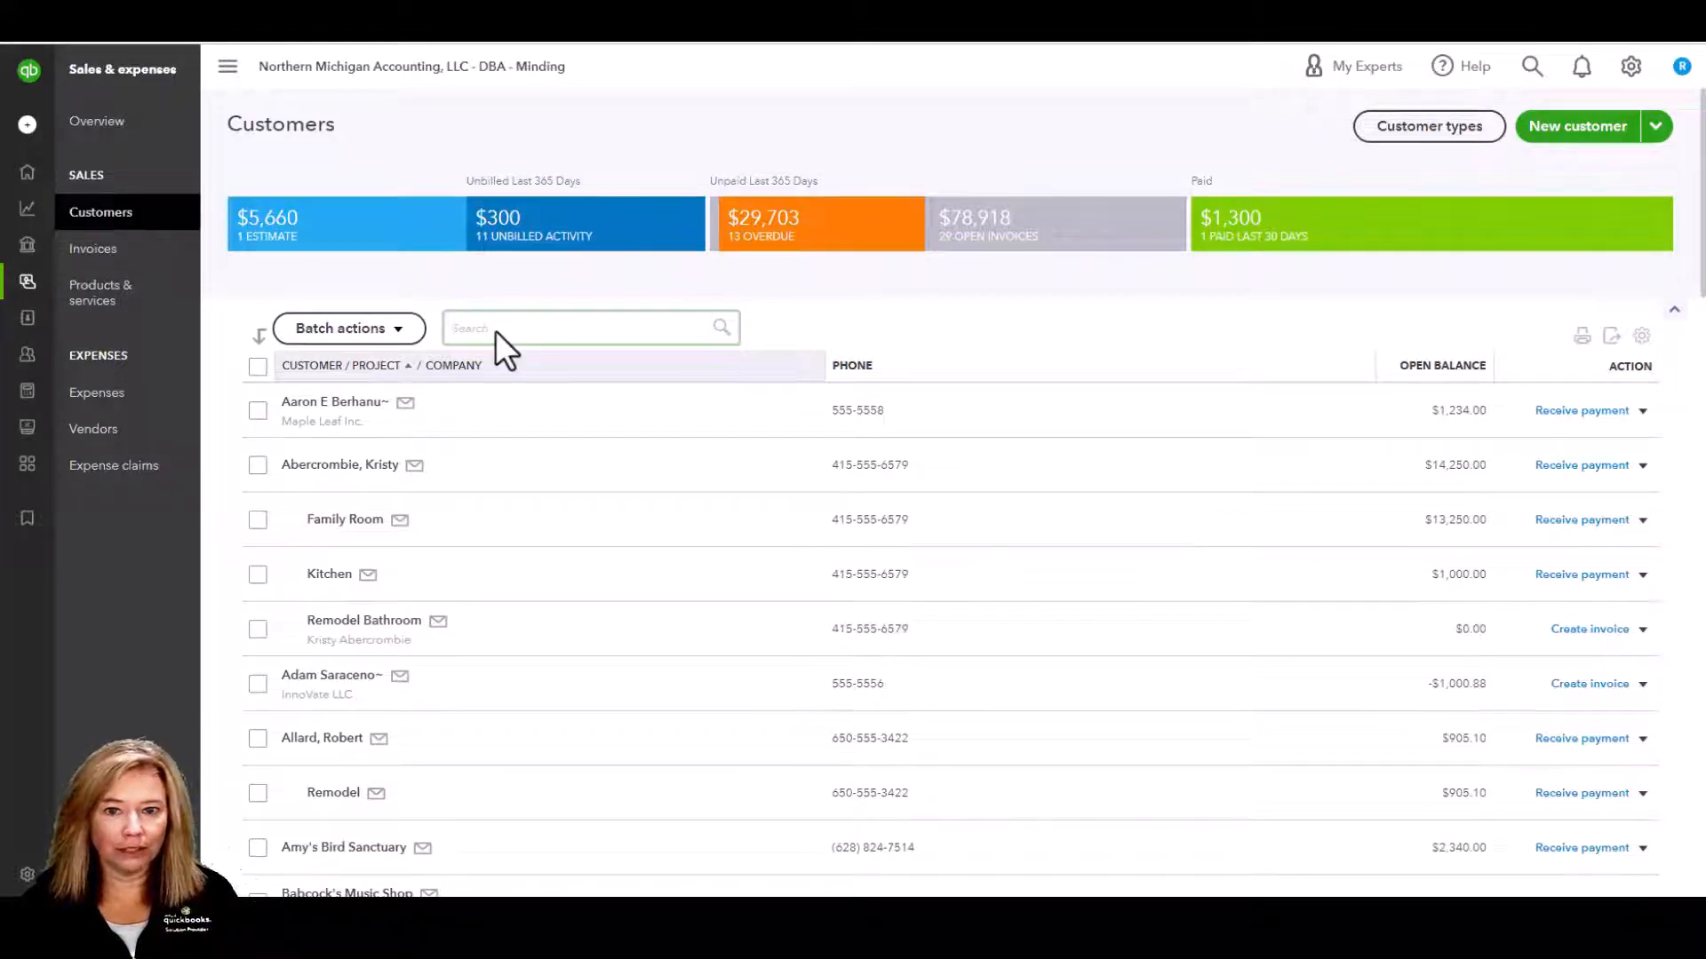
- Add the Address and Email columns to the customer list and expand the remaining column options
click(1642, 338)
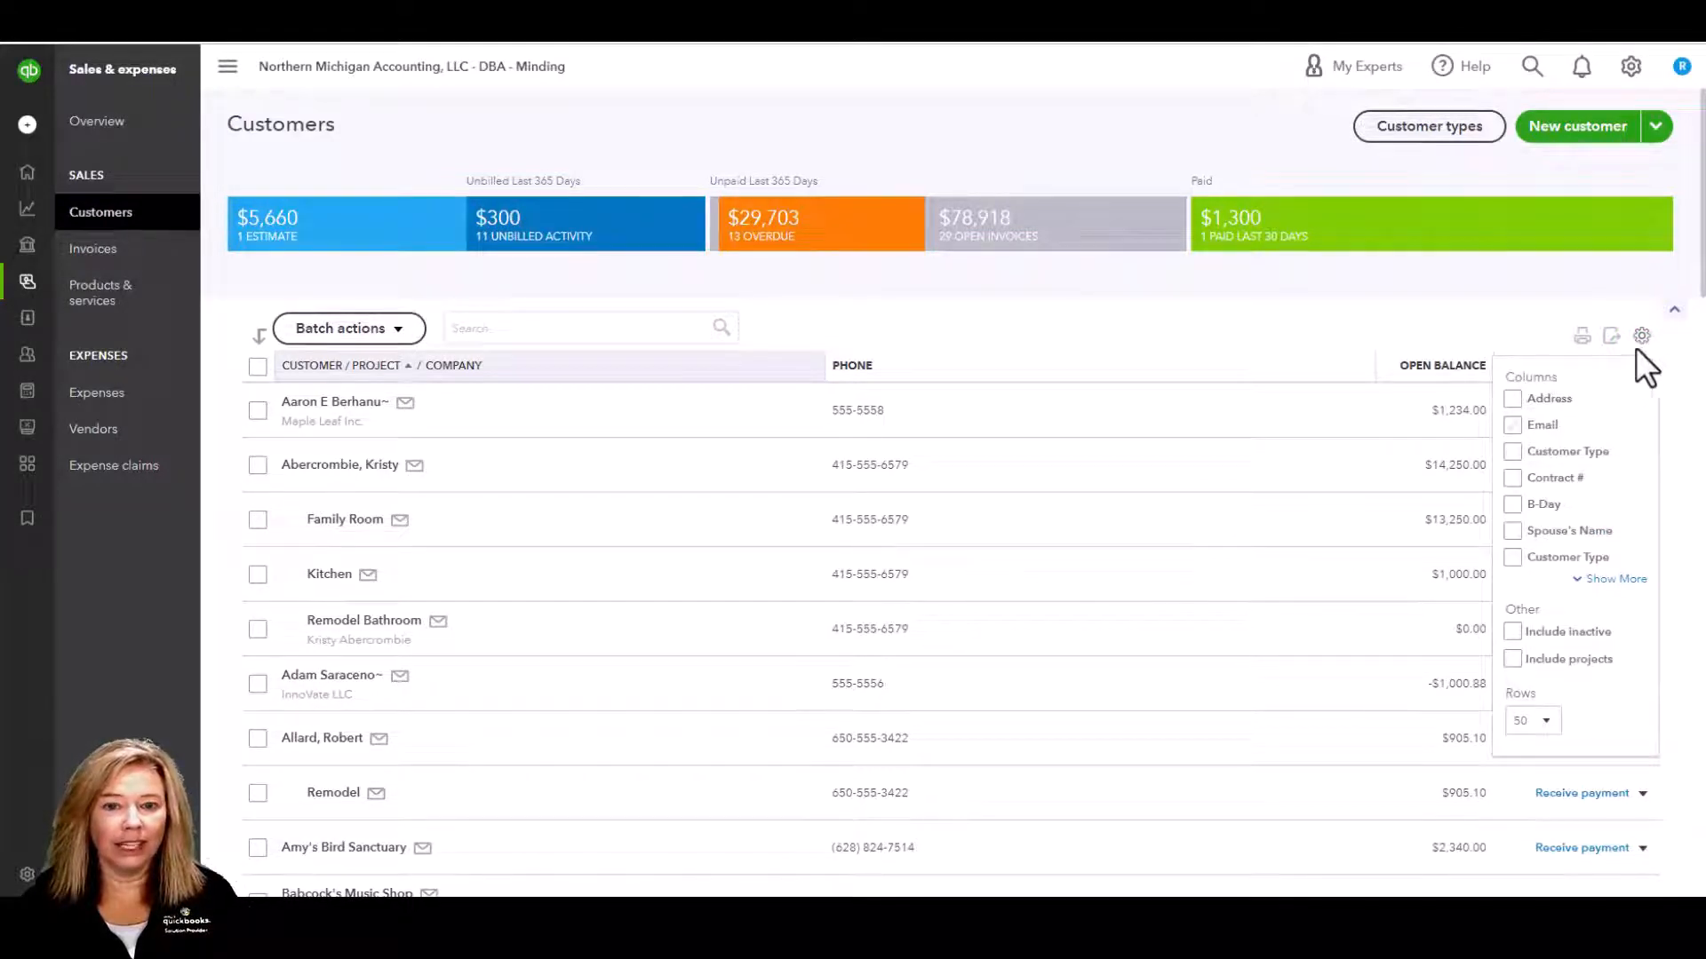
click(1512, 400)
click(1513, 425)
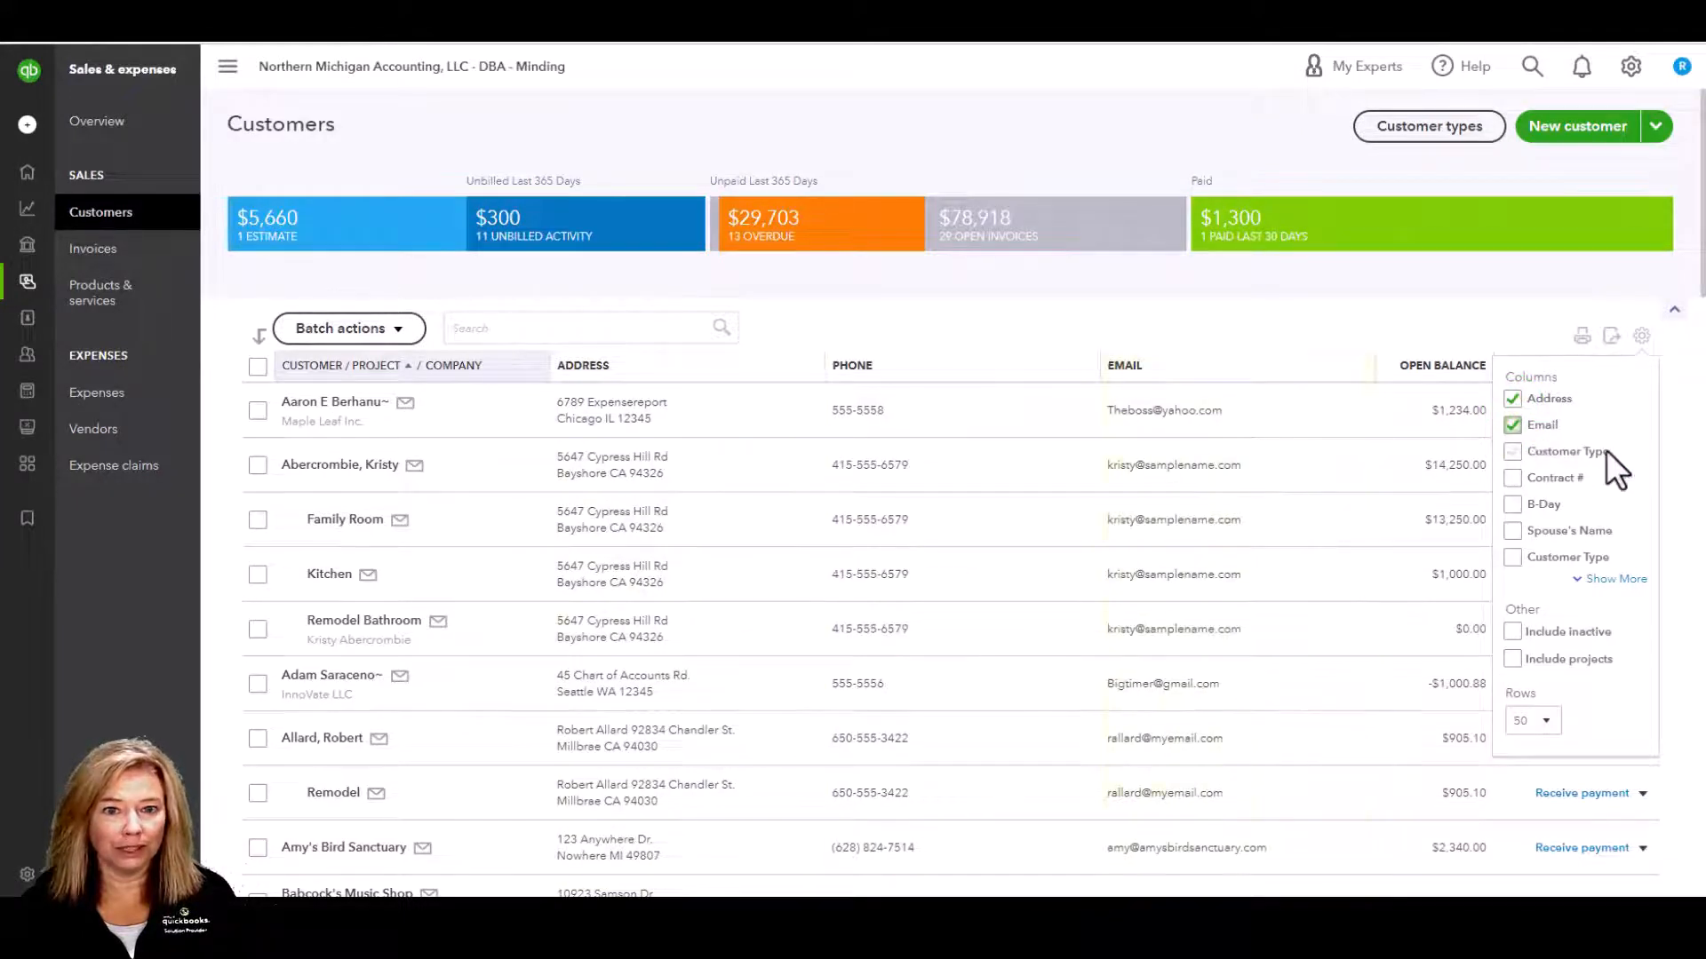
click(1625, 583)
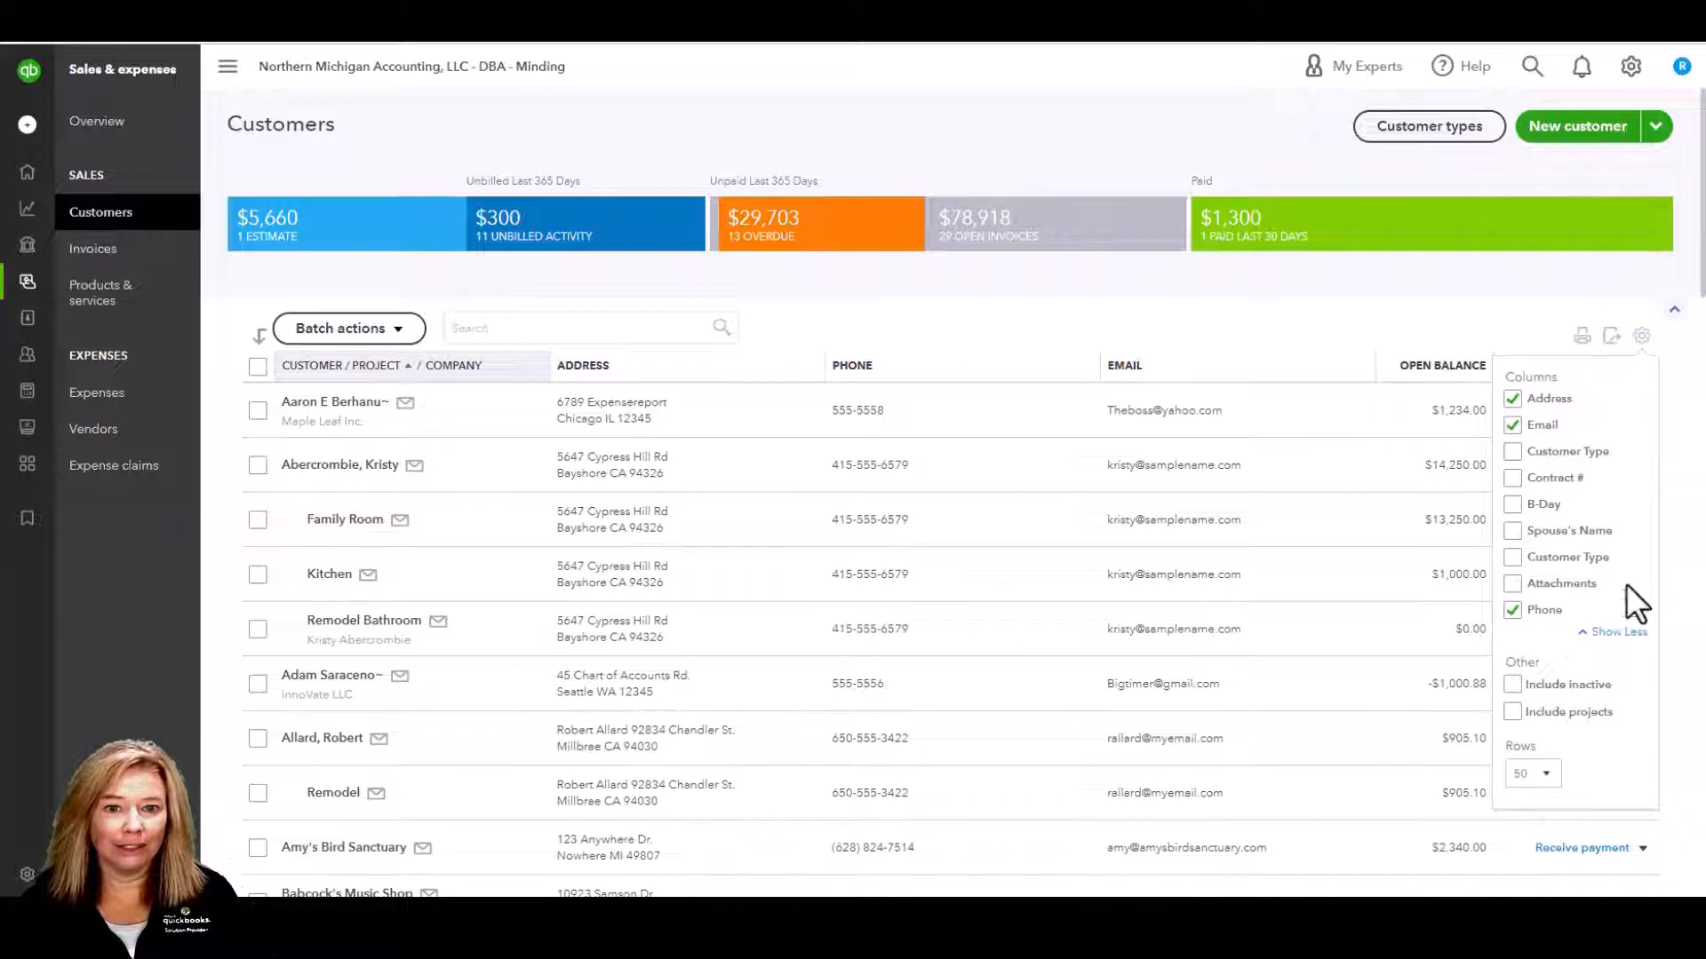
- Include inactive customers and projects in the customer list, check the rows-per-page choices, and close the list settings
click(1512, 684)
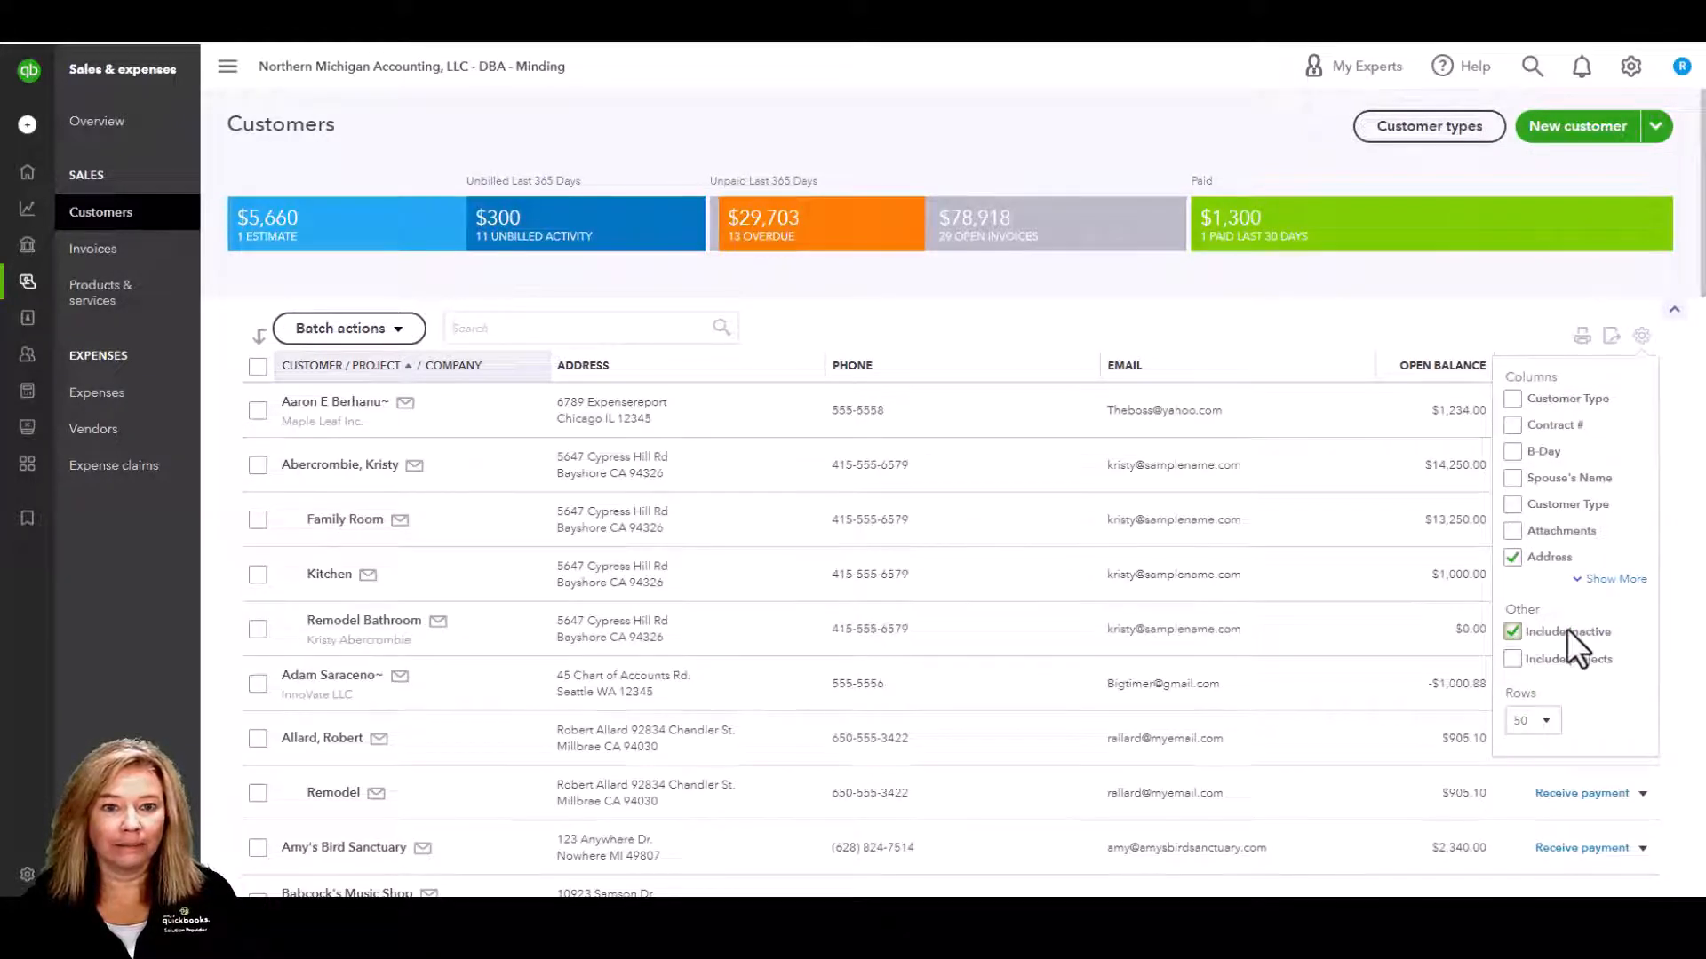
click(1512, 662)
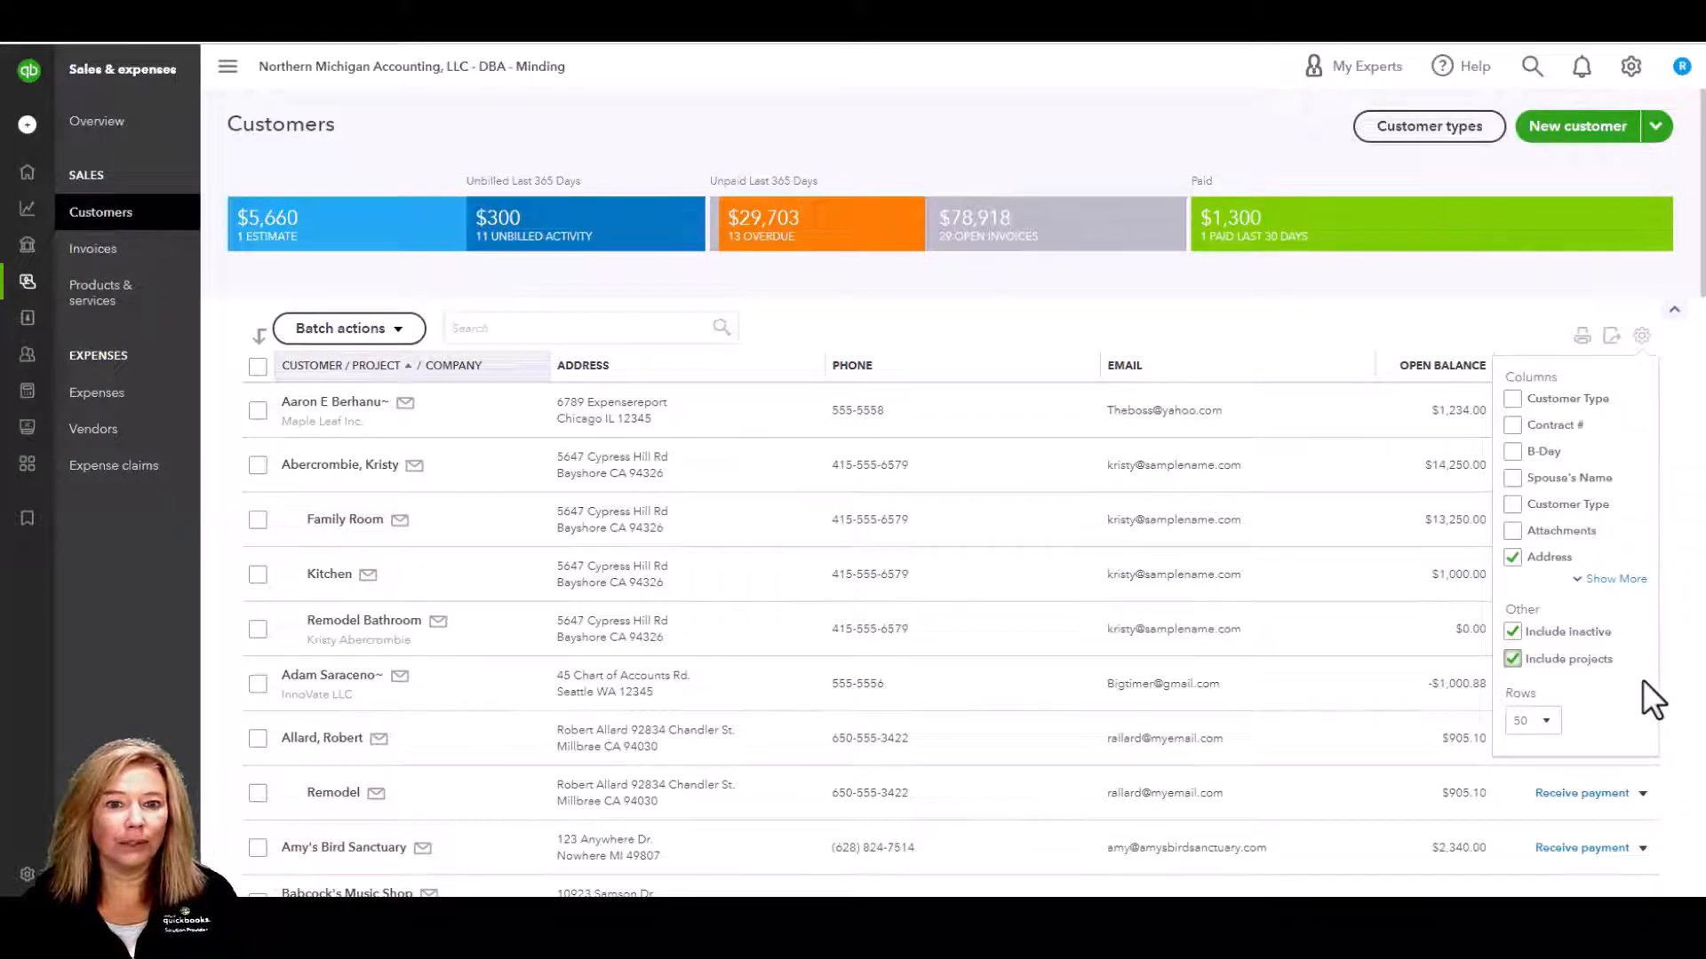
click(1550, 719)
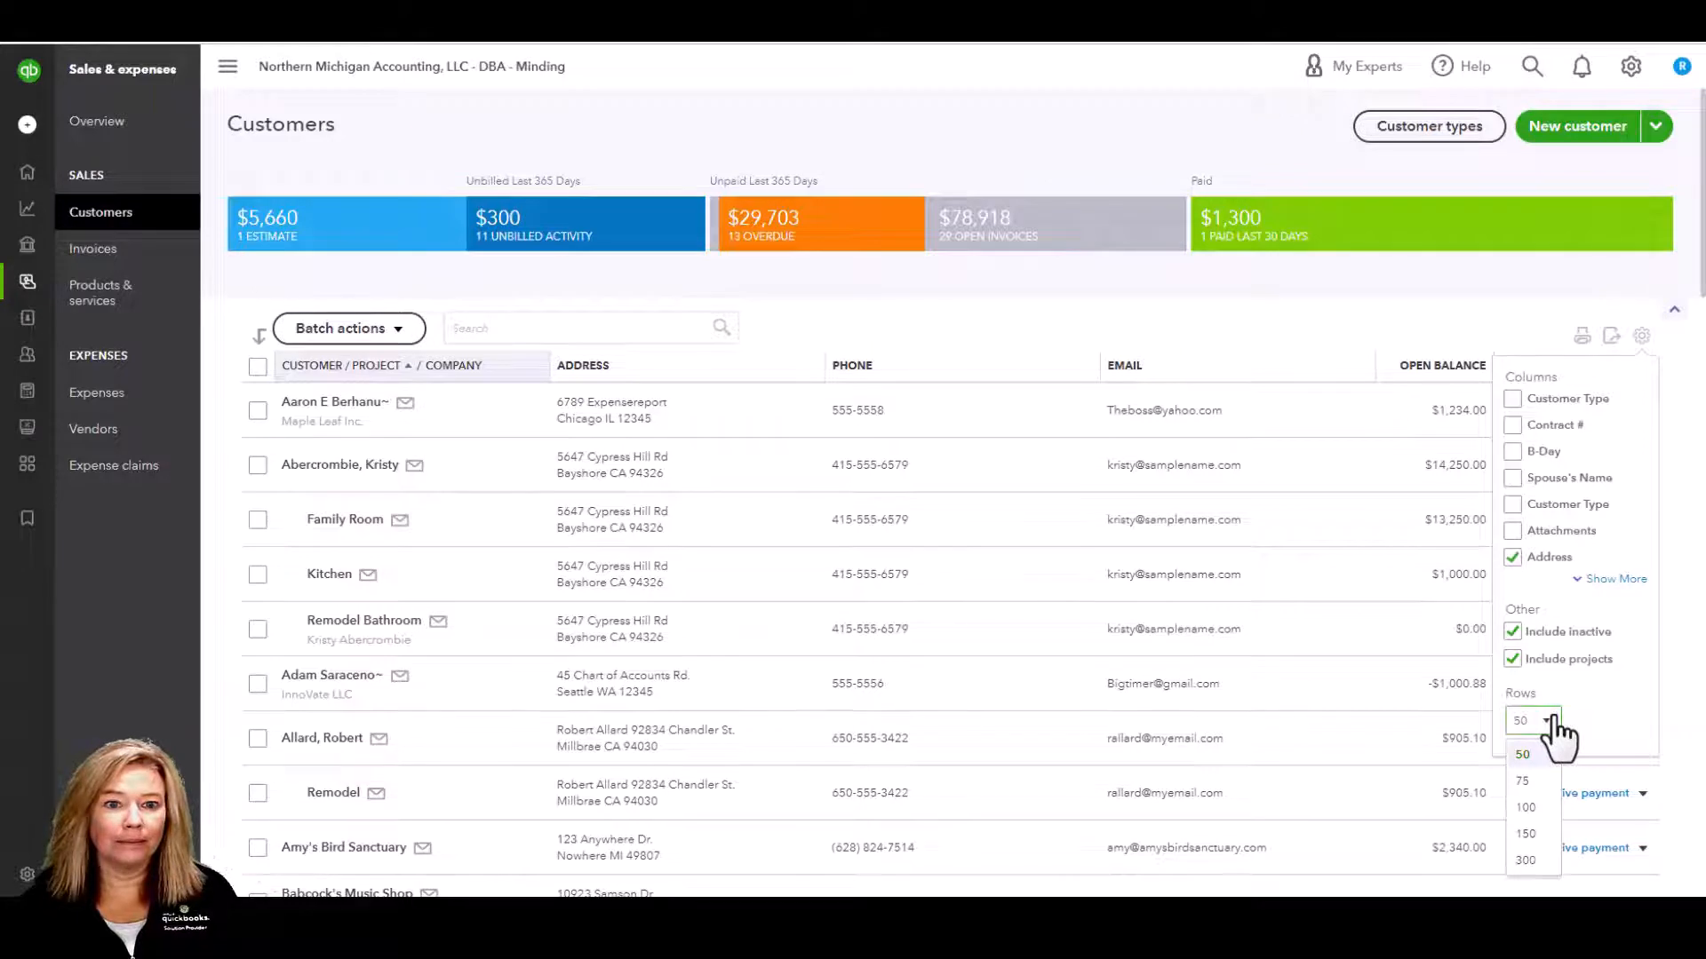
click(1552, 719)
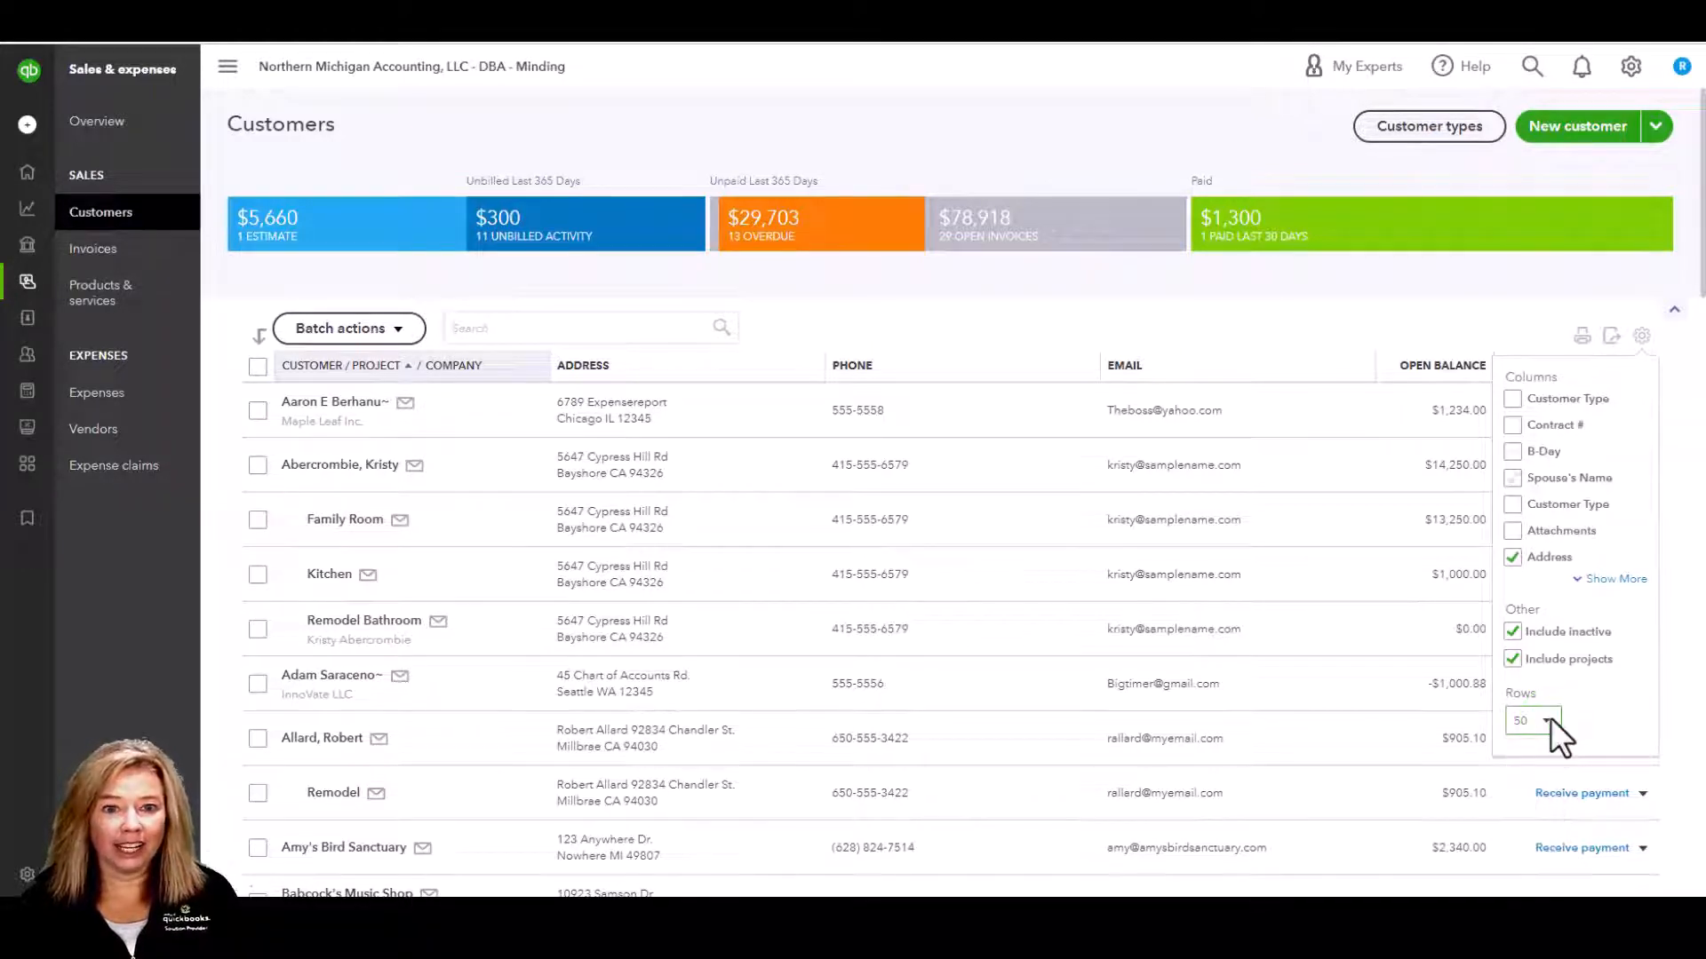
click(1642, 338)
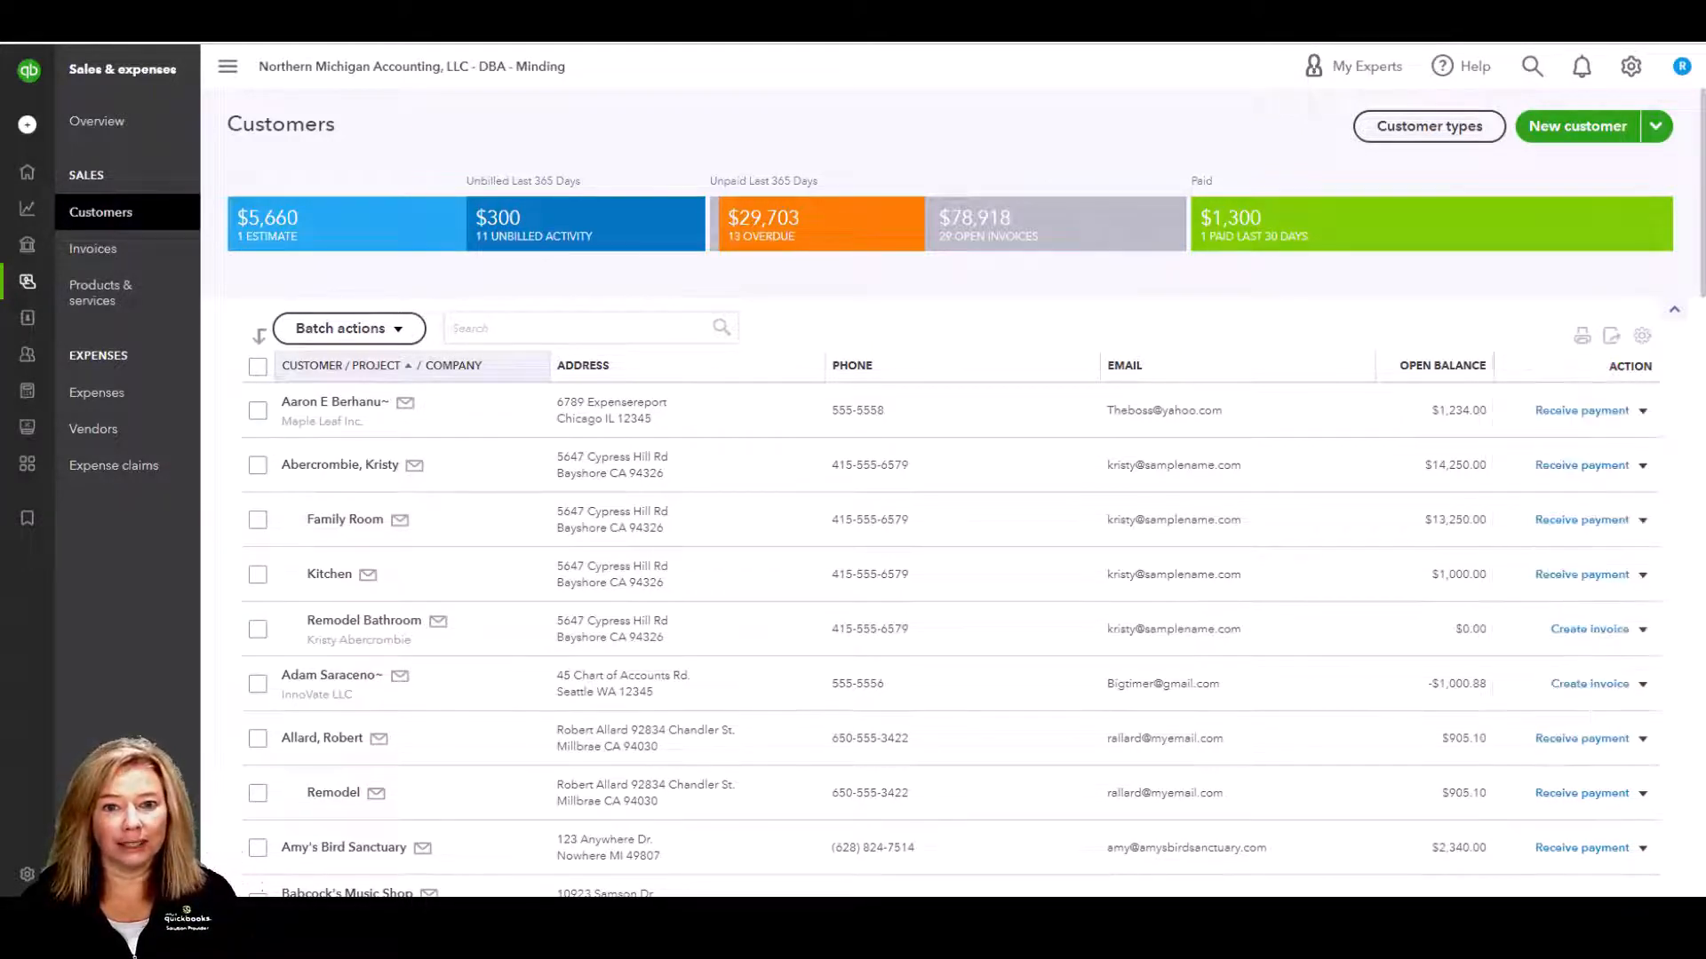
- Select the first two customers in the list and assign them the Commercial customer type as a batch
click(257, 411)
click(257, 462)
click(404, 329)
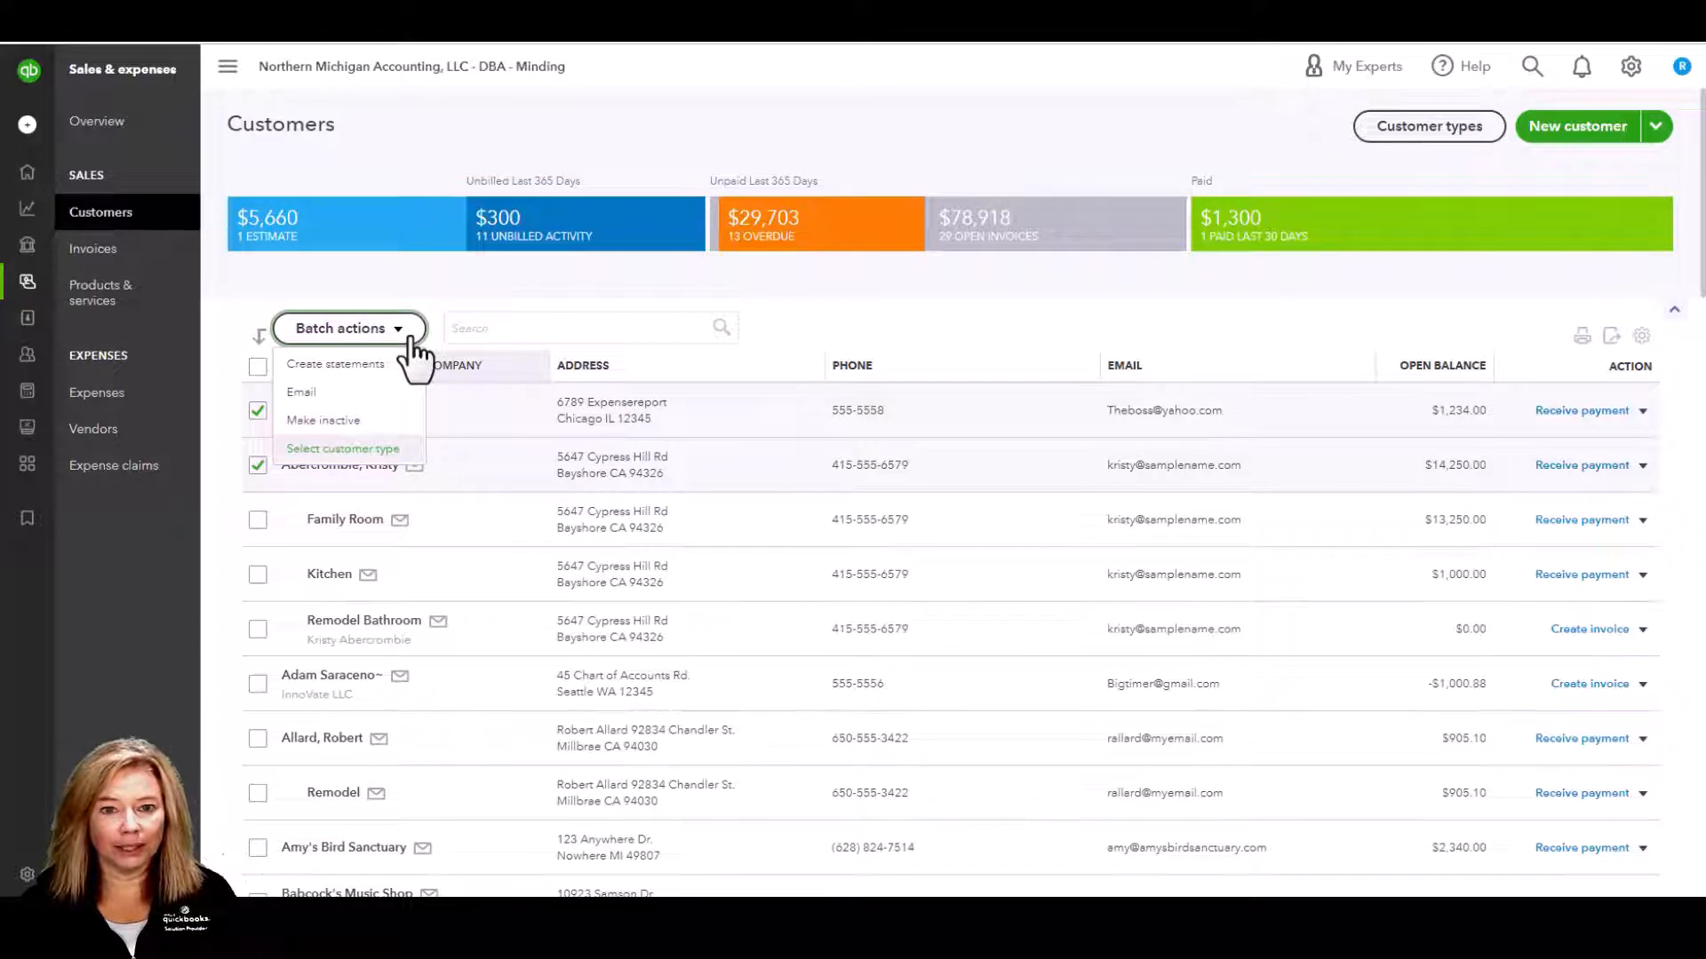
click(412, 448)
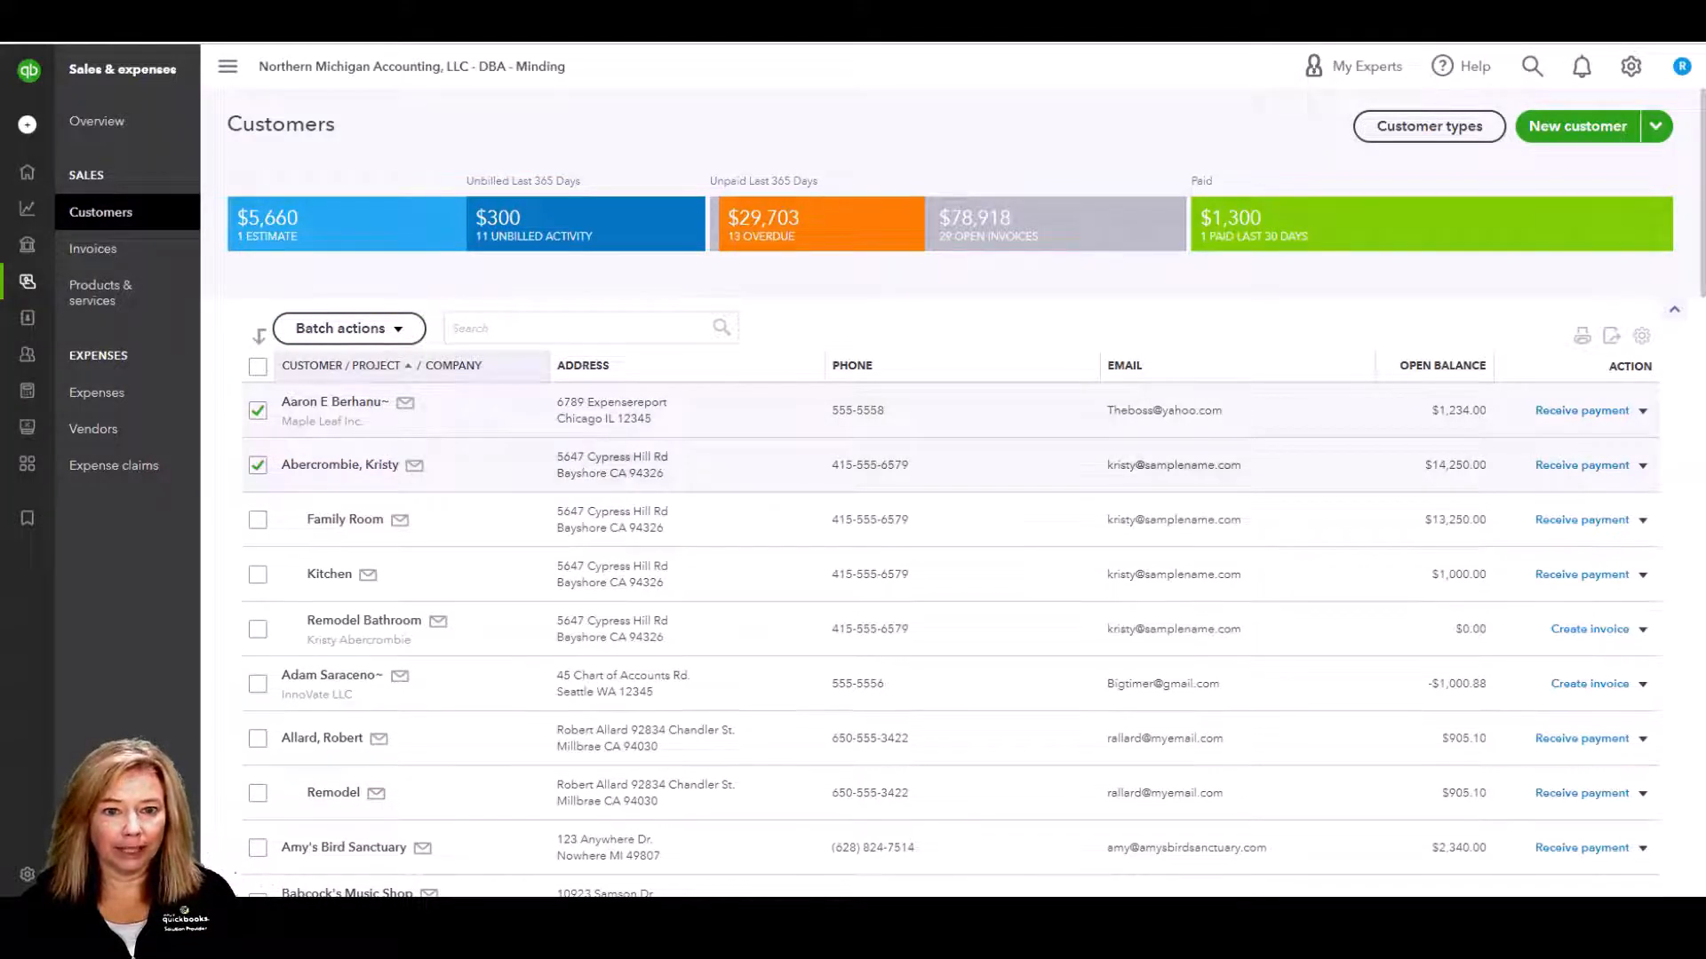
click(390, 329)
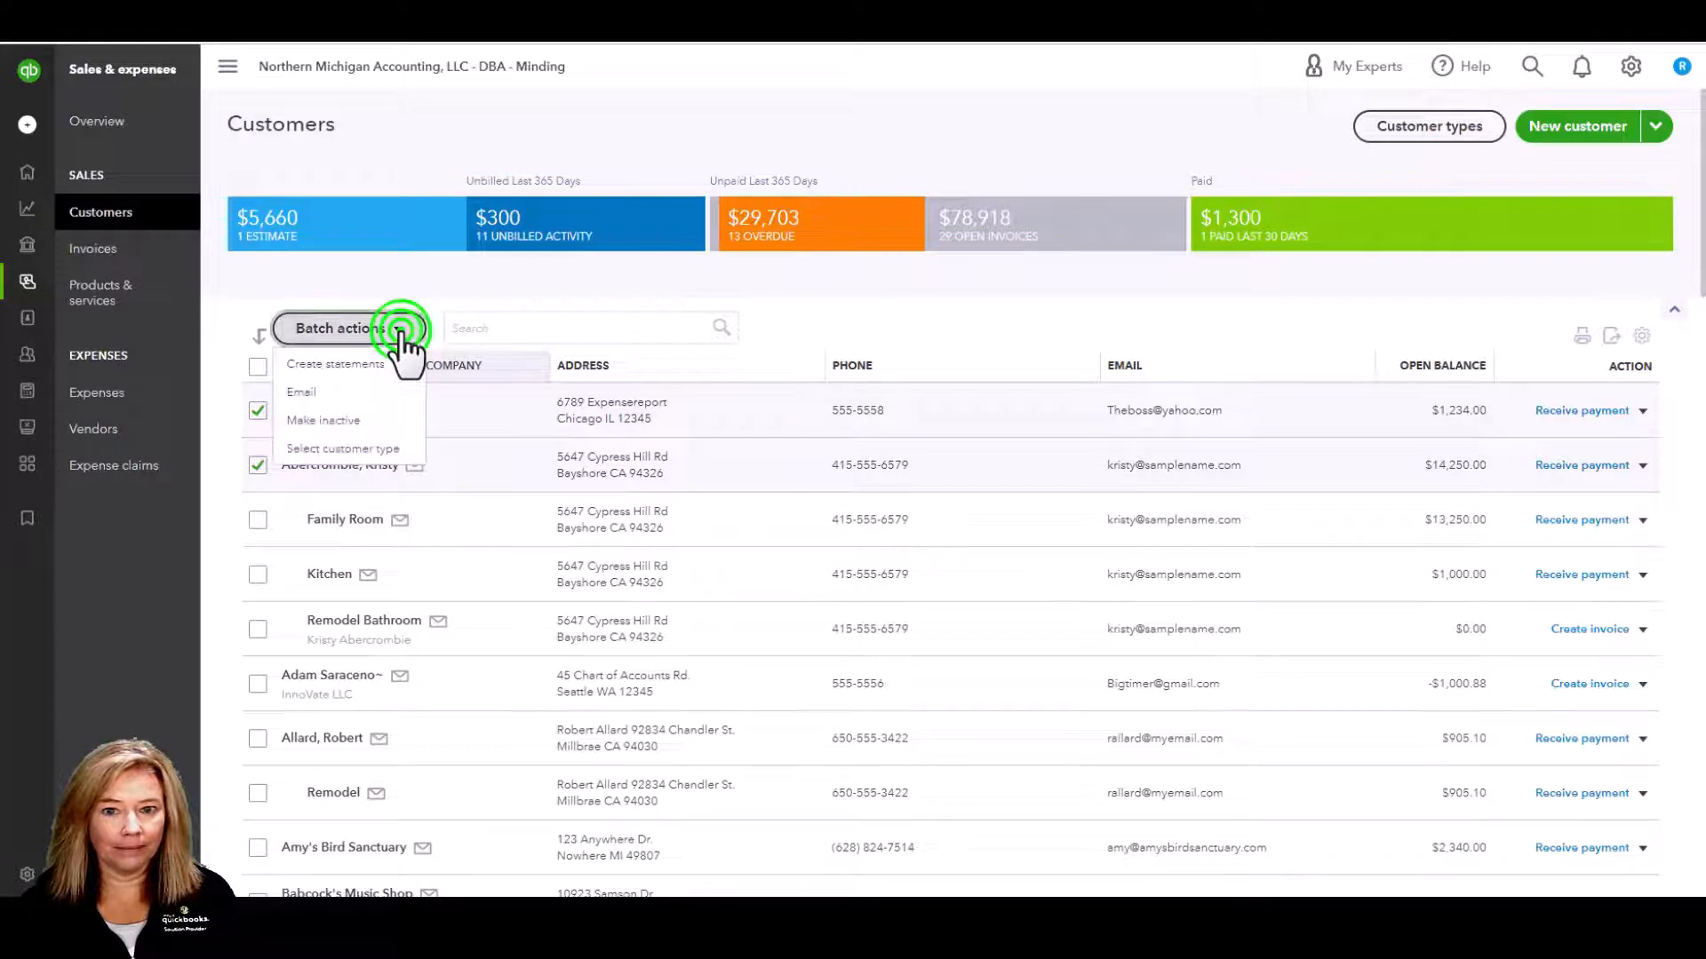
click(405, 450)
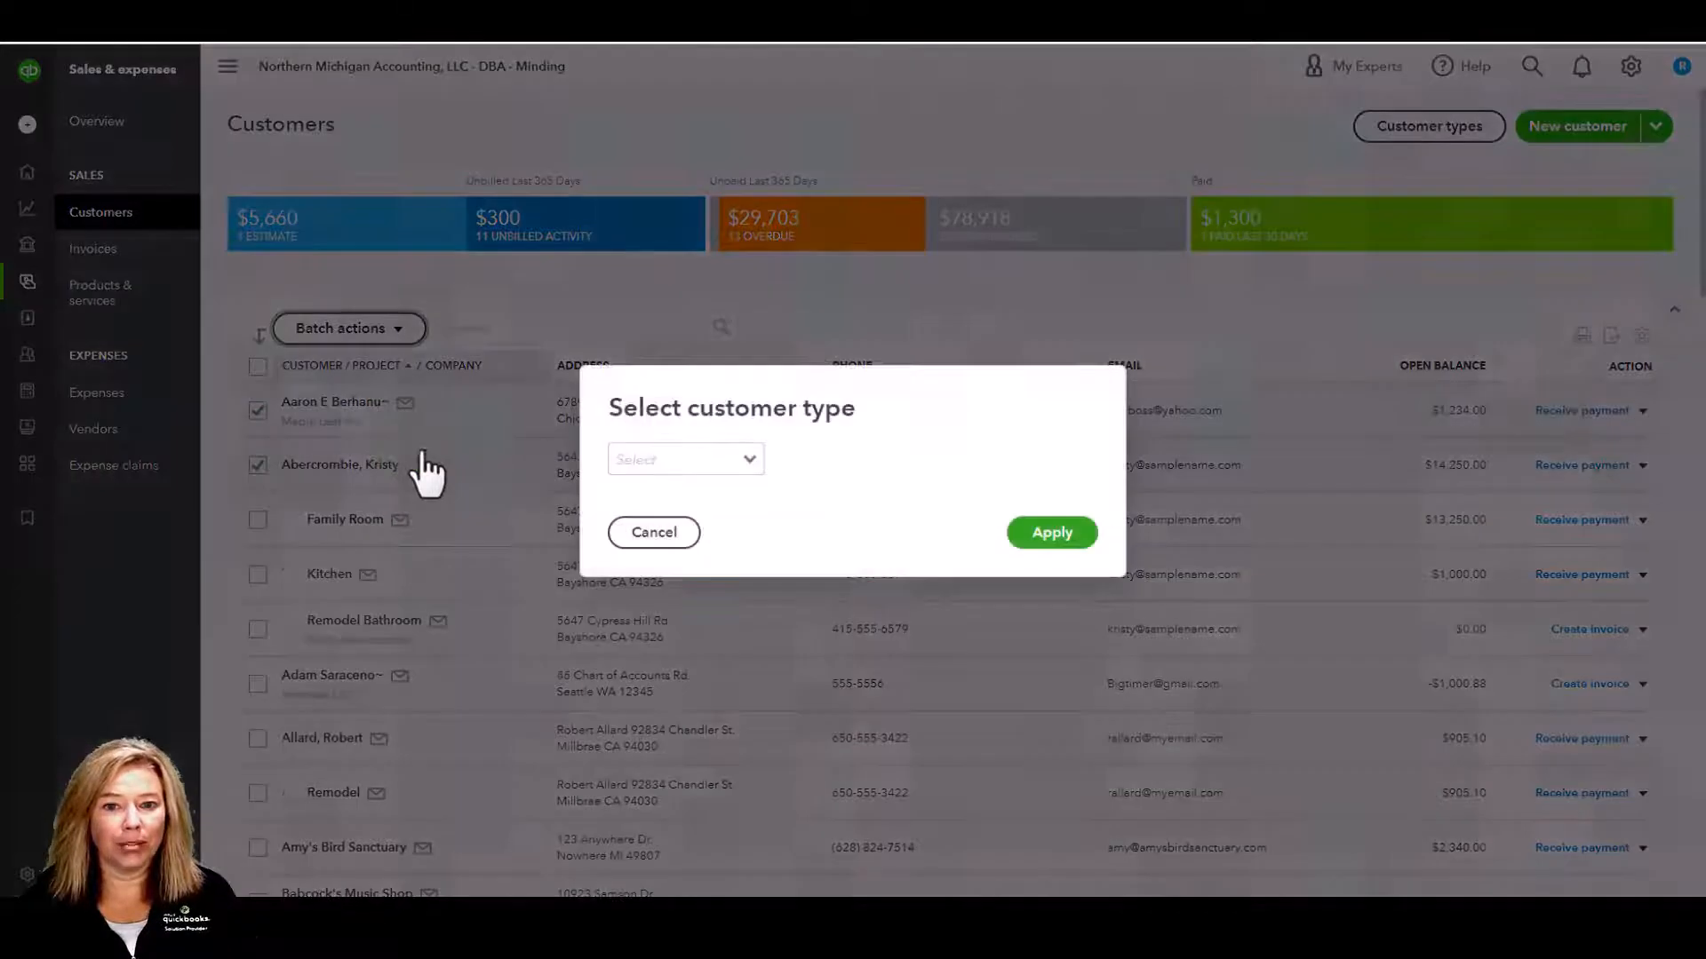
click(750, 460)
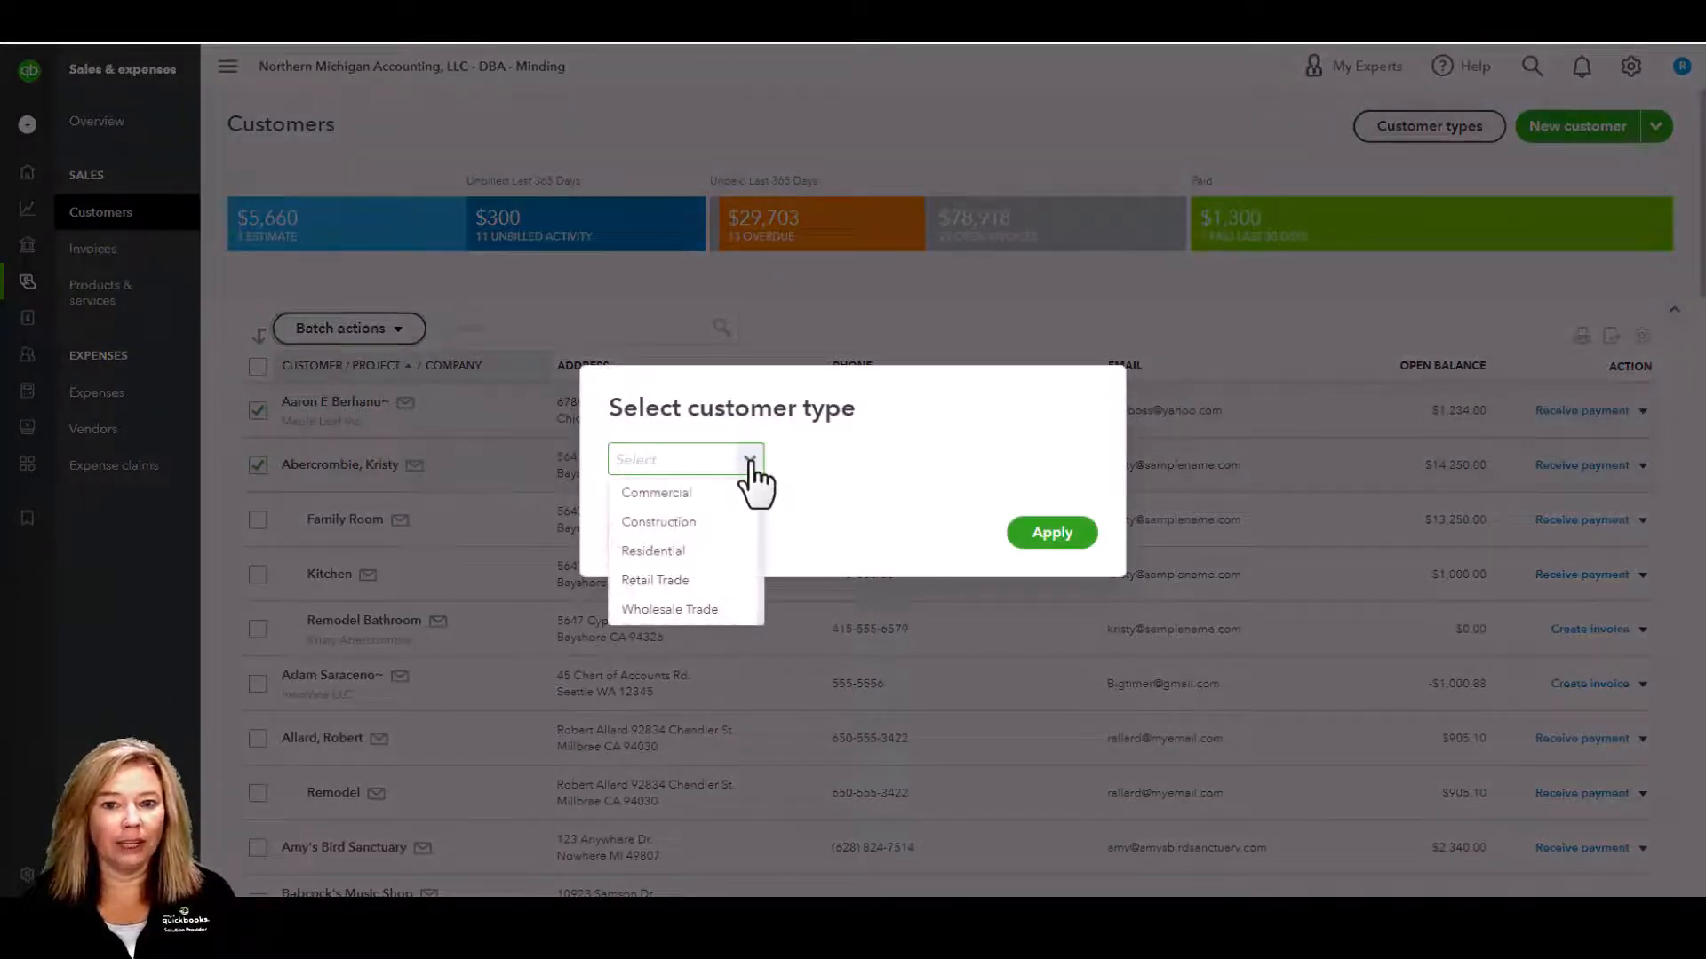
click(706, 492)
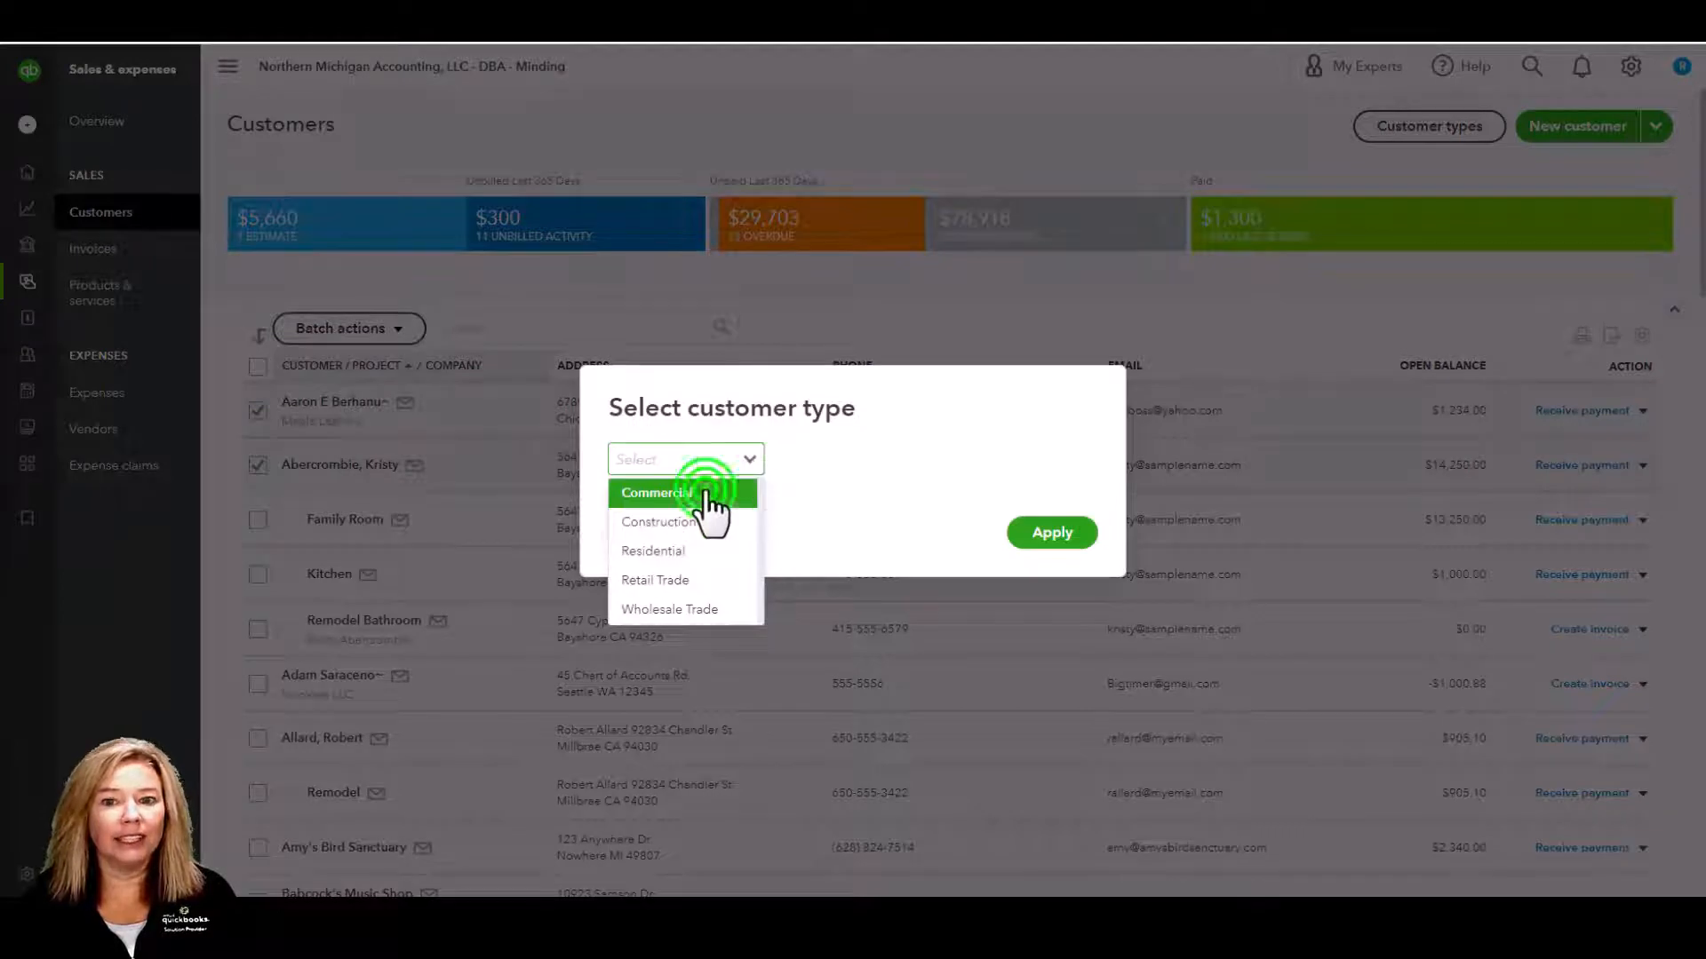
click(1051, 537)
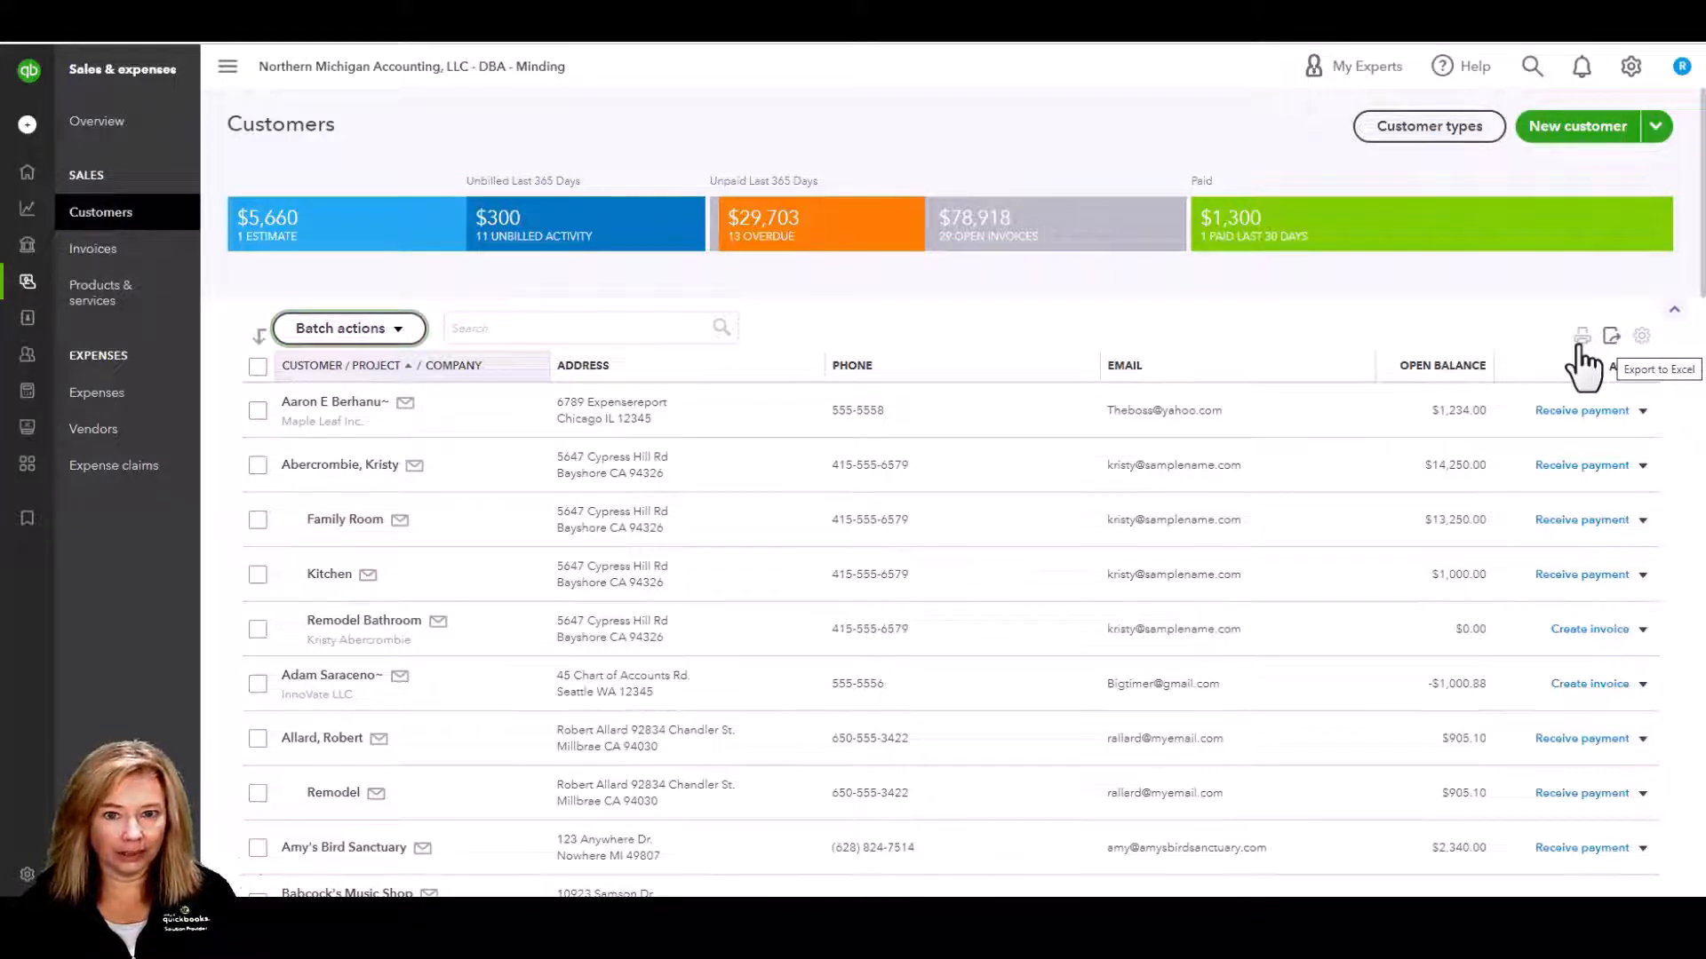
- Review the first customer's available actions and the customer types page with its new type form, and return to the customer list without adding one
click(1642, 410)
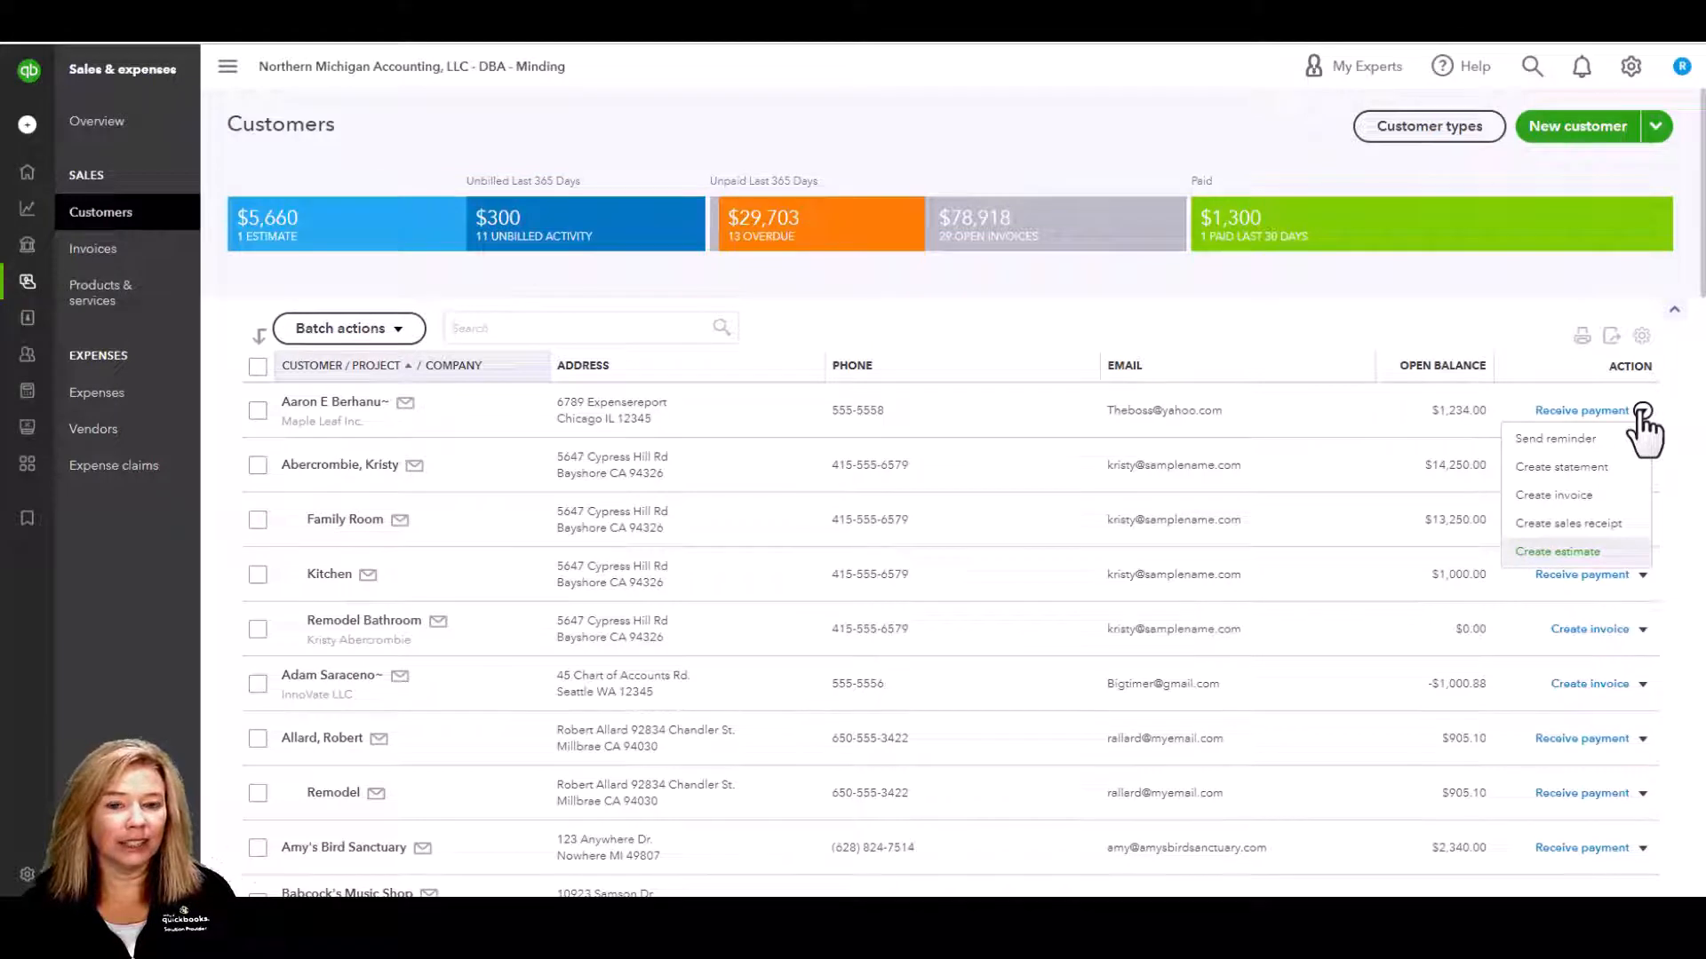
click(1447, 131)
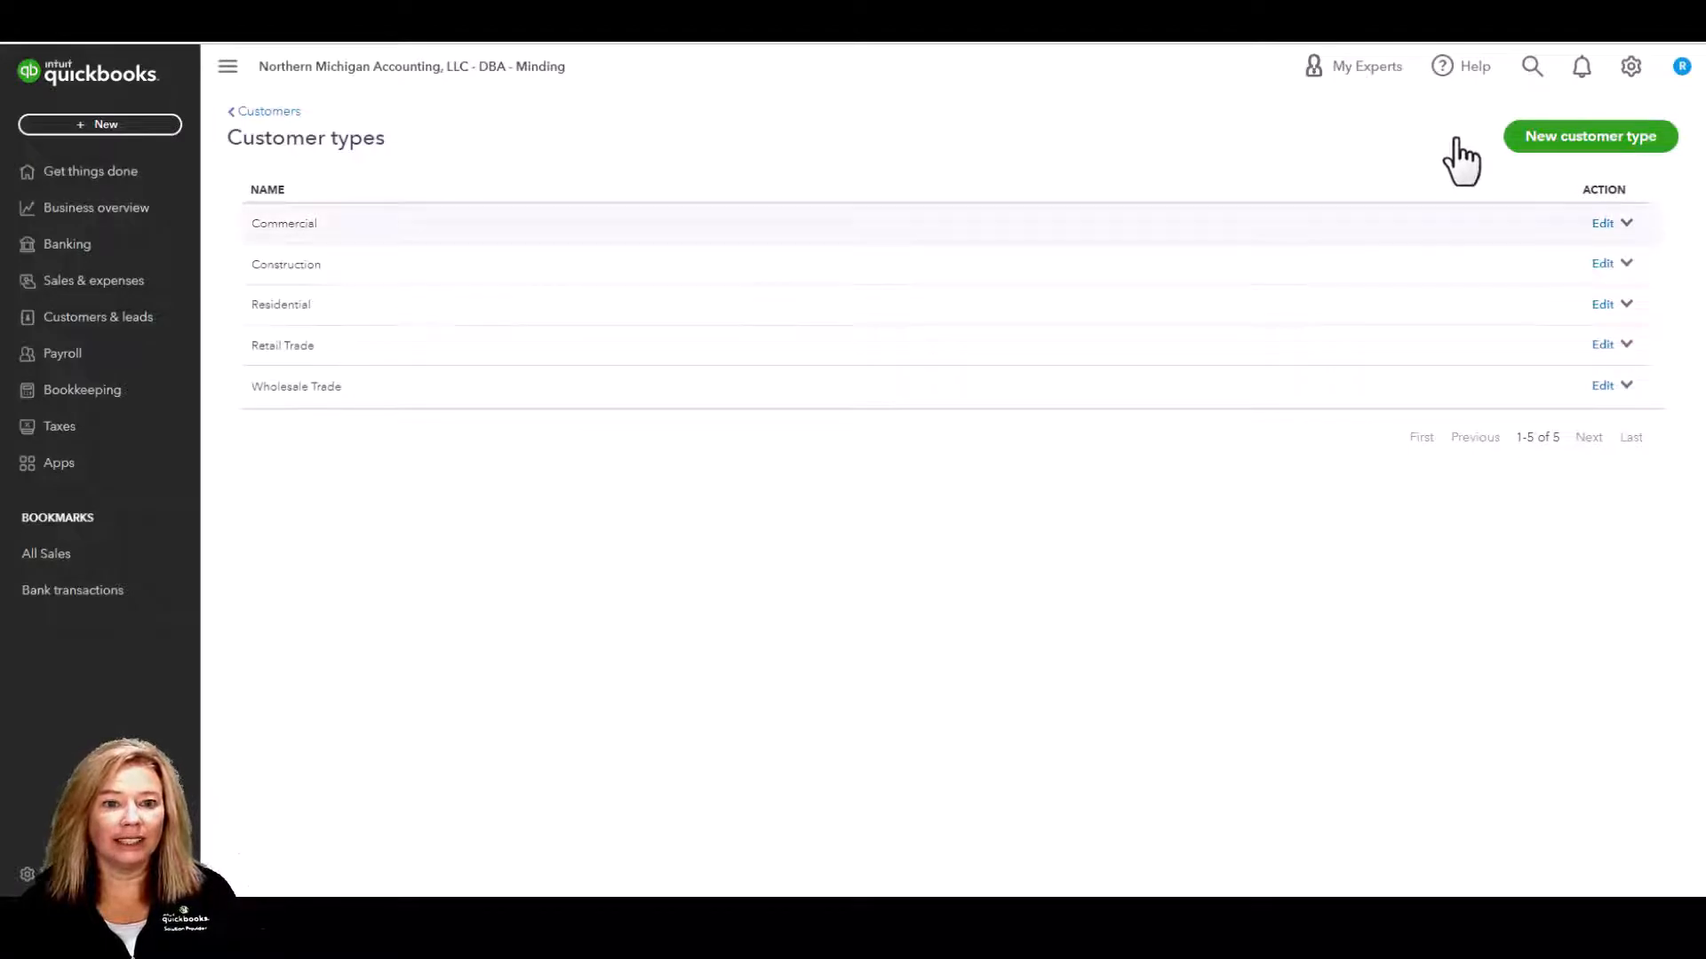
click(1626, 224)
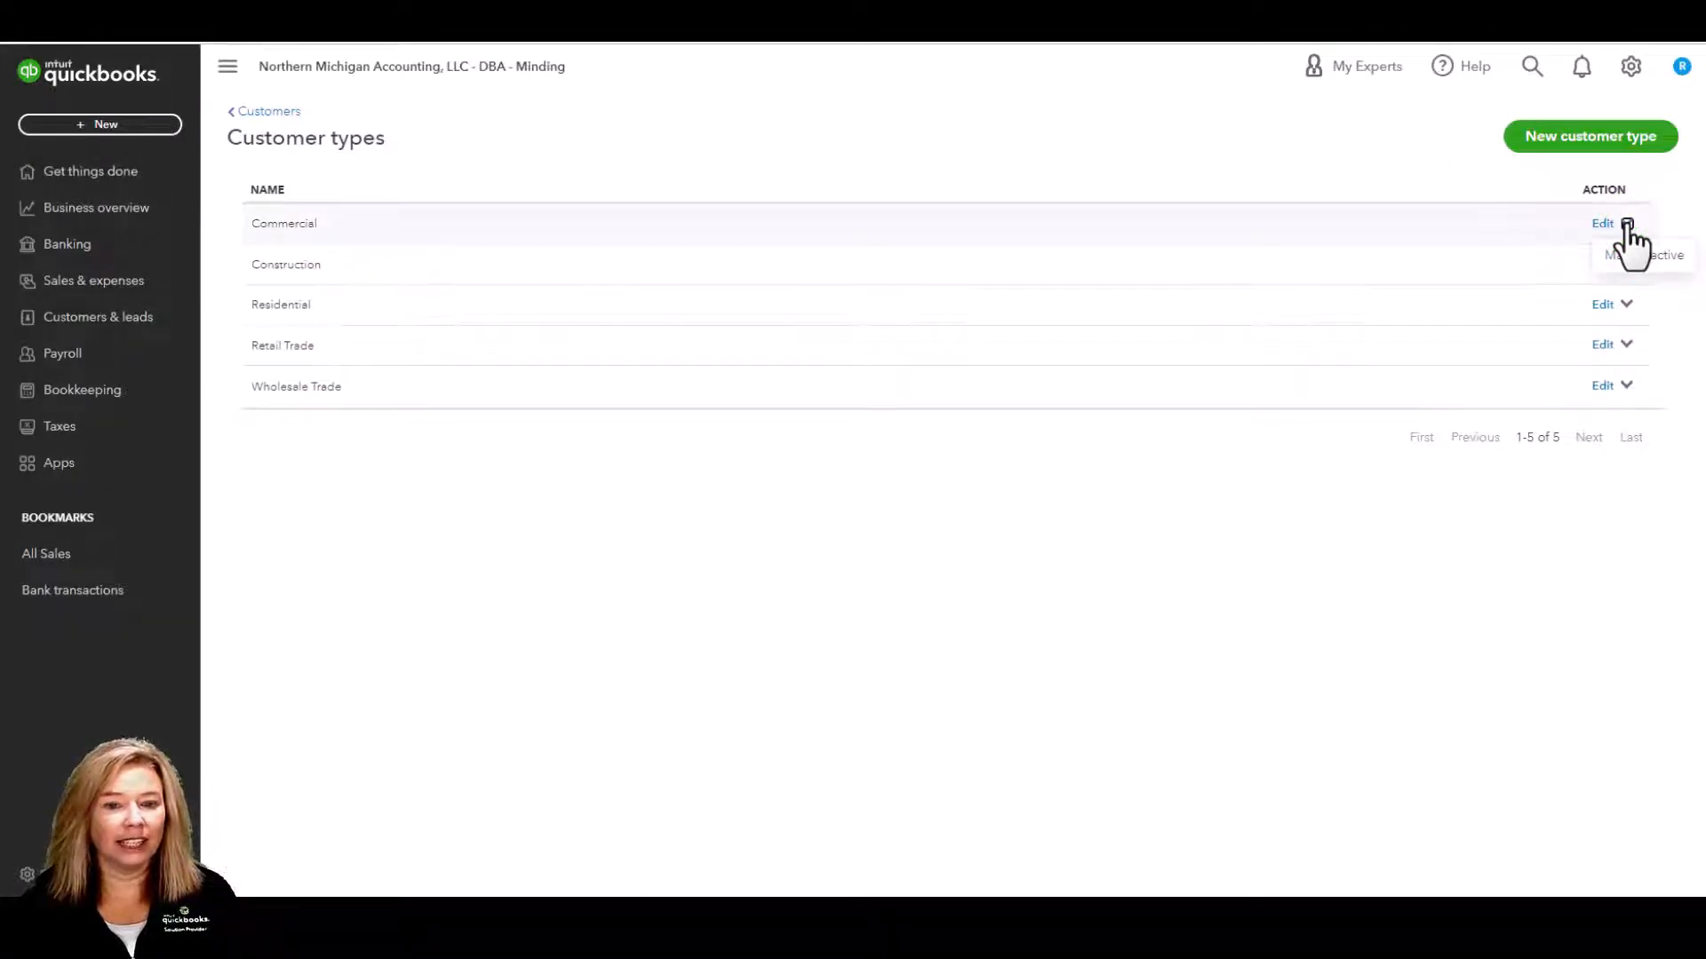
click(1613, 149)
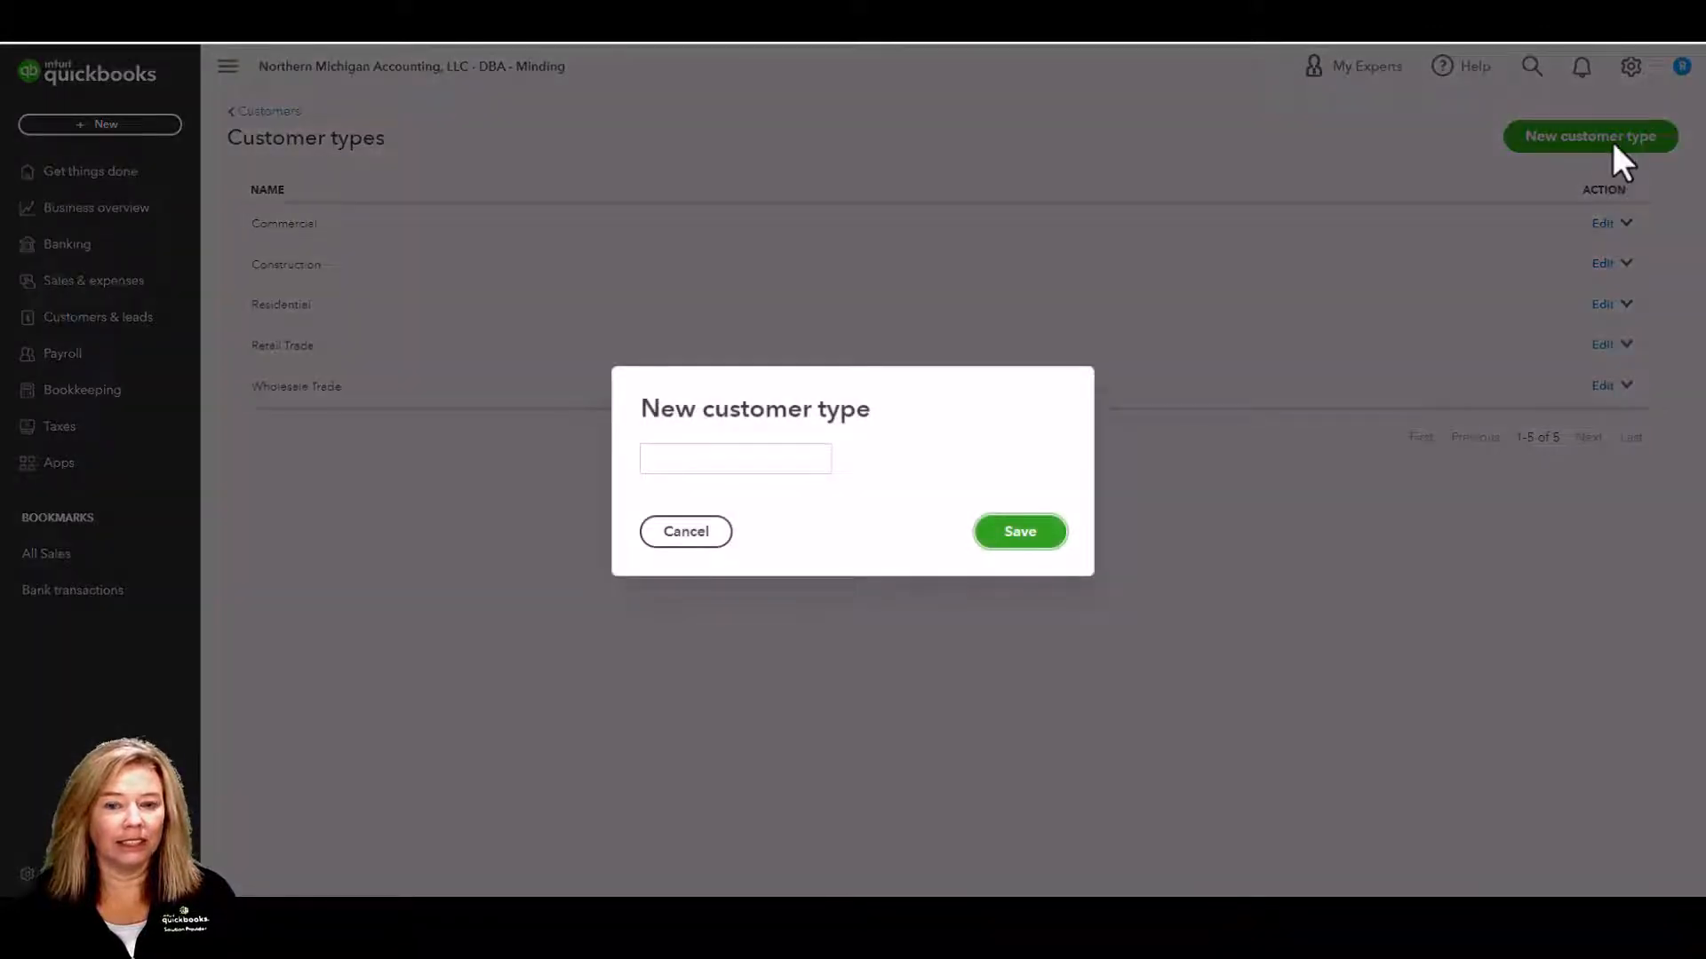
click(664, 533)
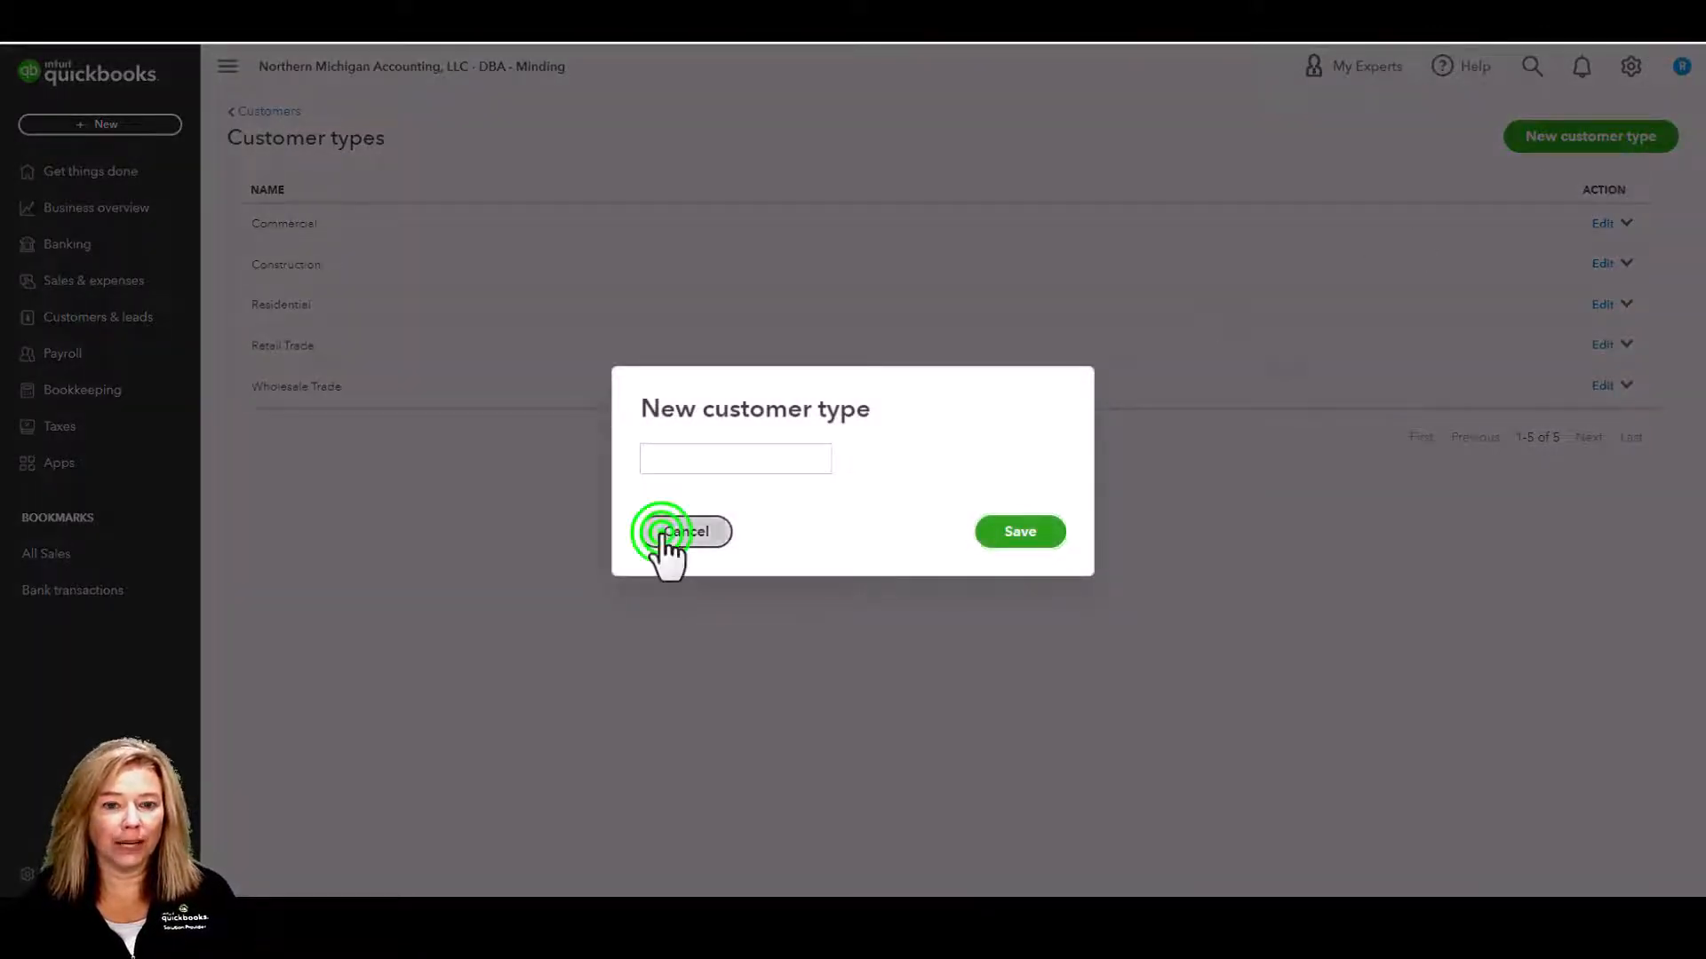
click(252, 114)
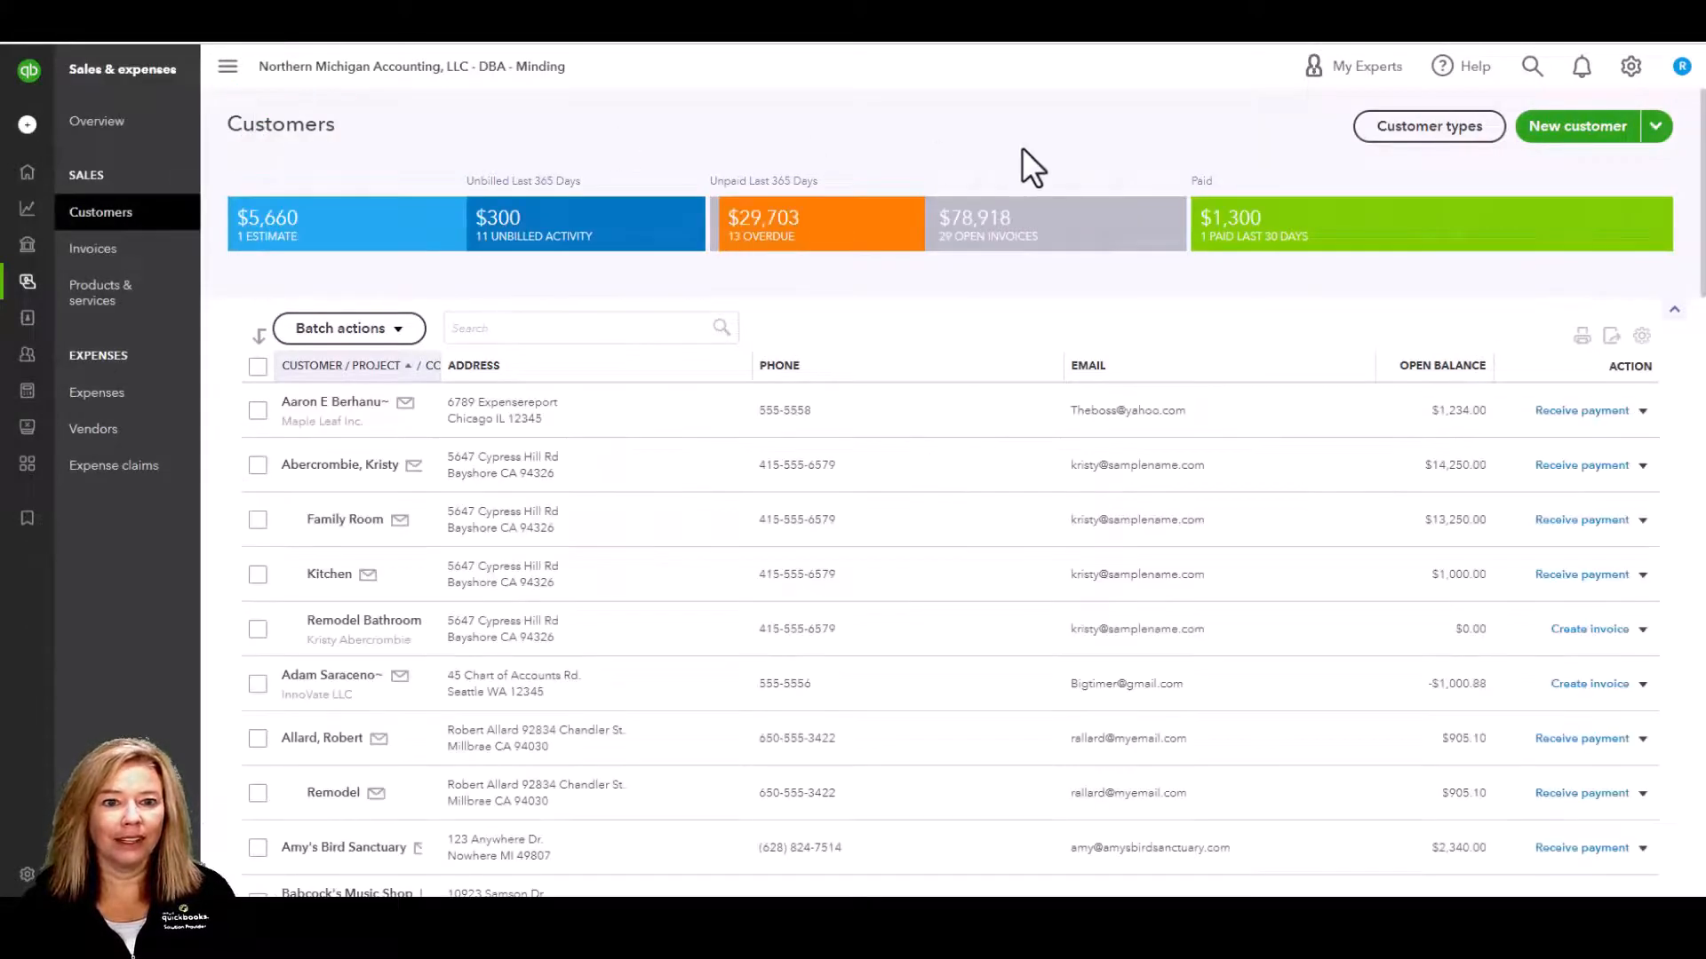
- View the blank new customer form and the Import customers page, closing each without entering anything
click(1654, 129)
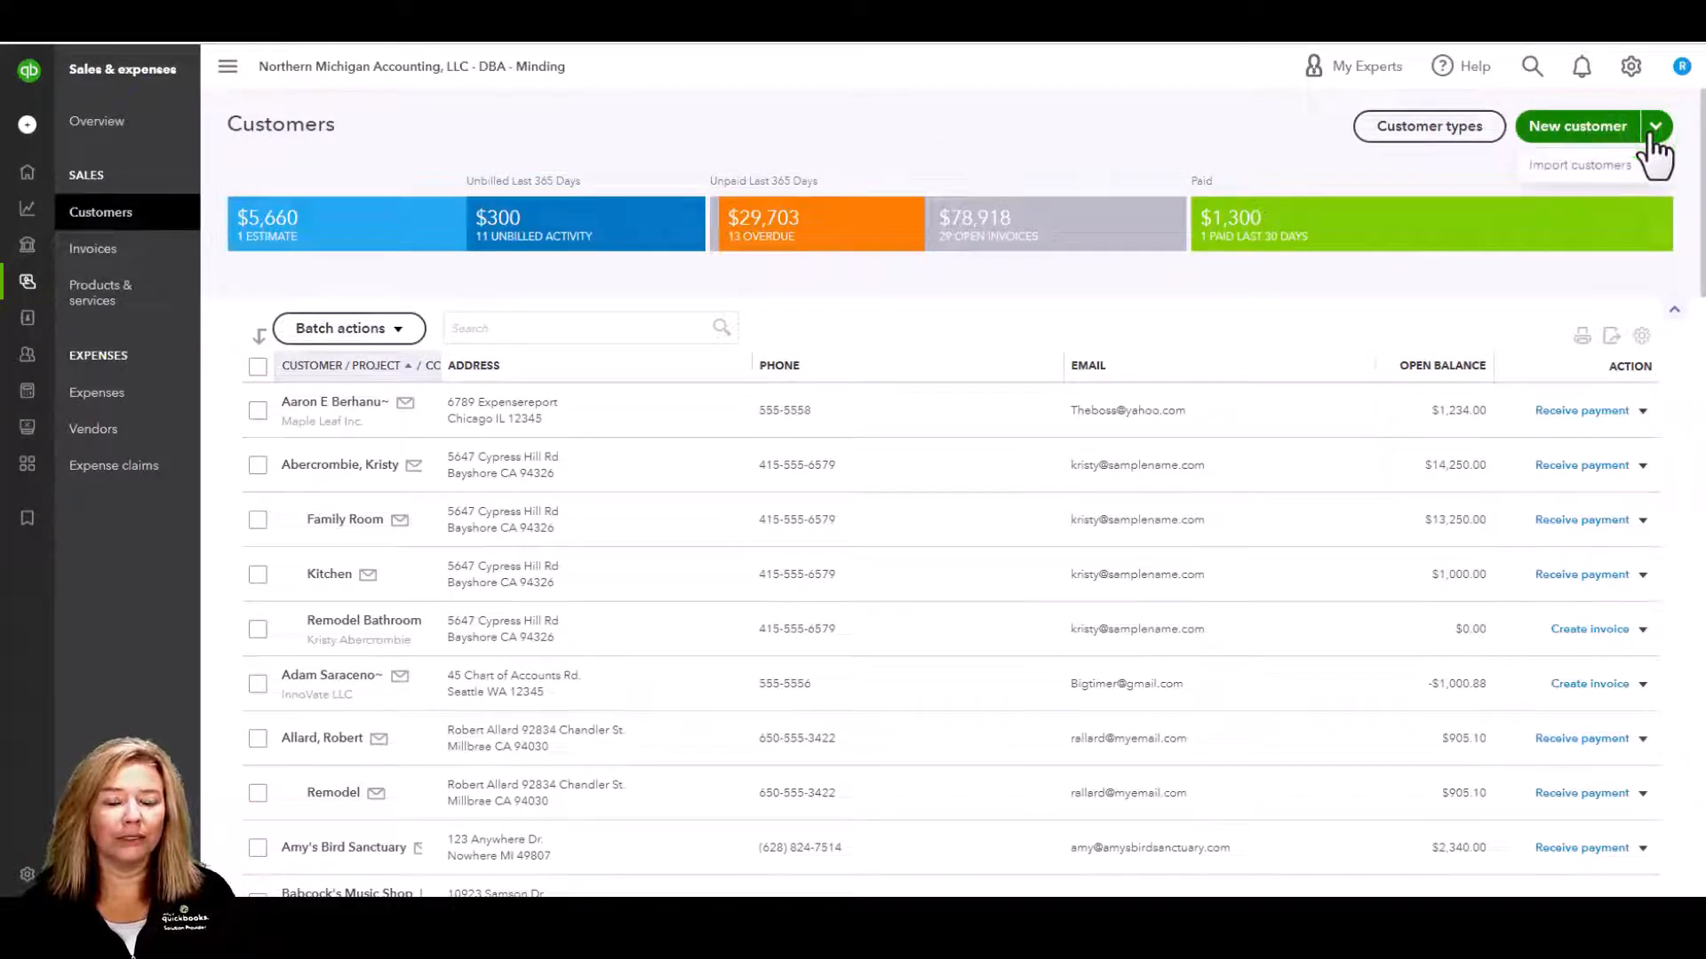
click(1581, 129)
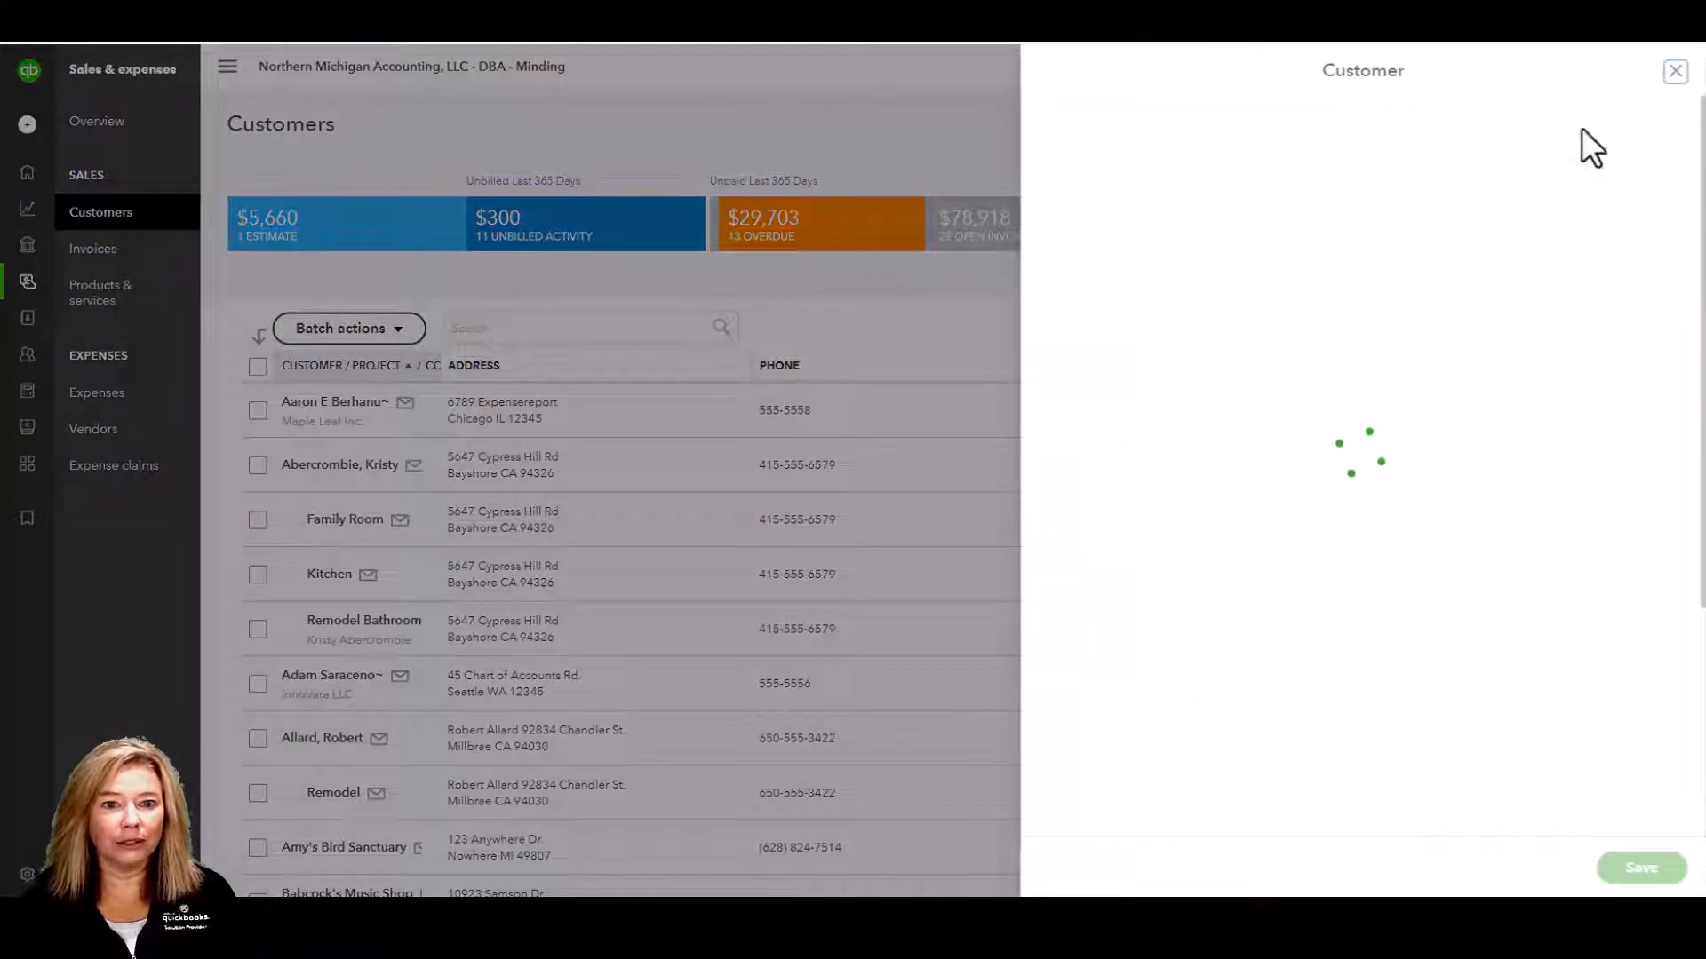
click(1674, 71)
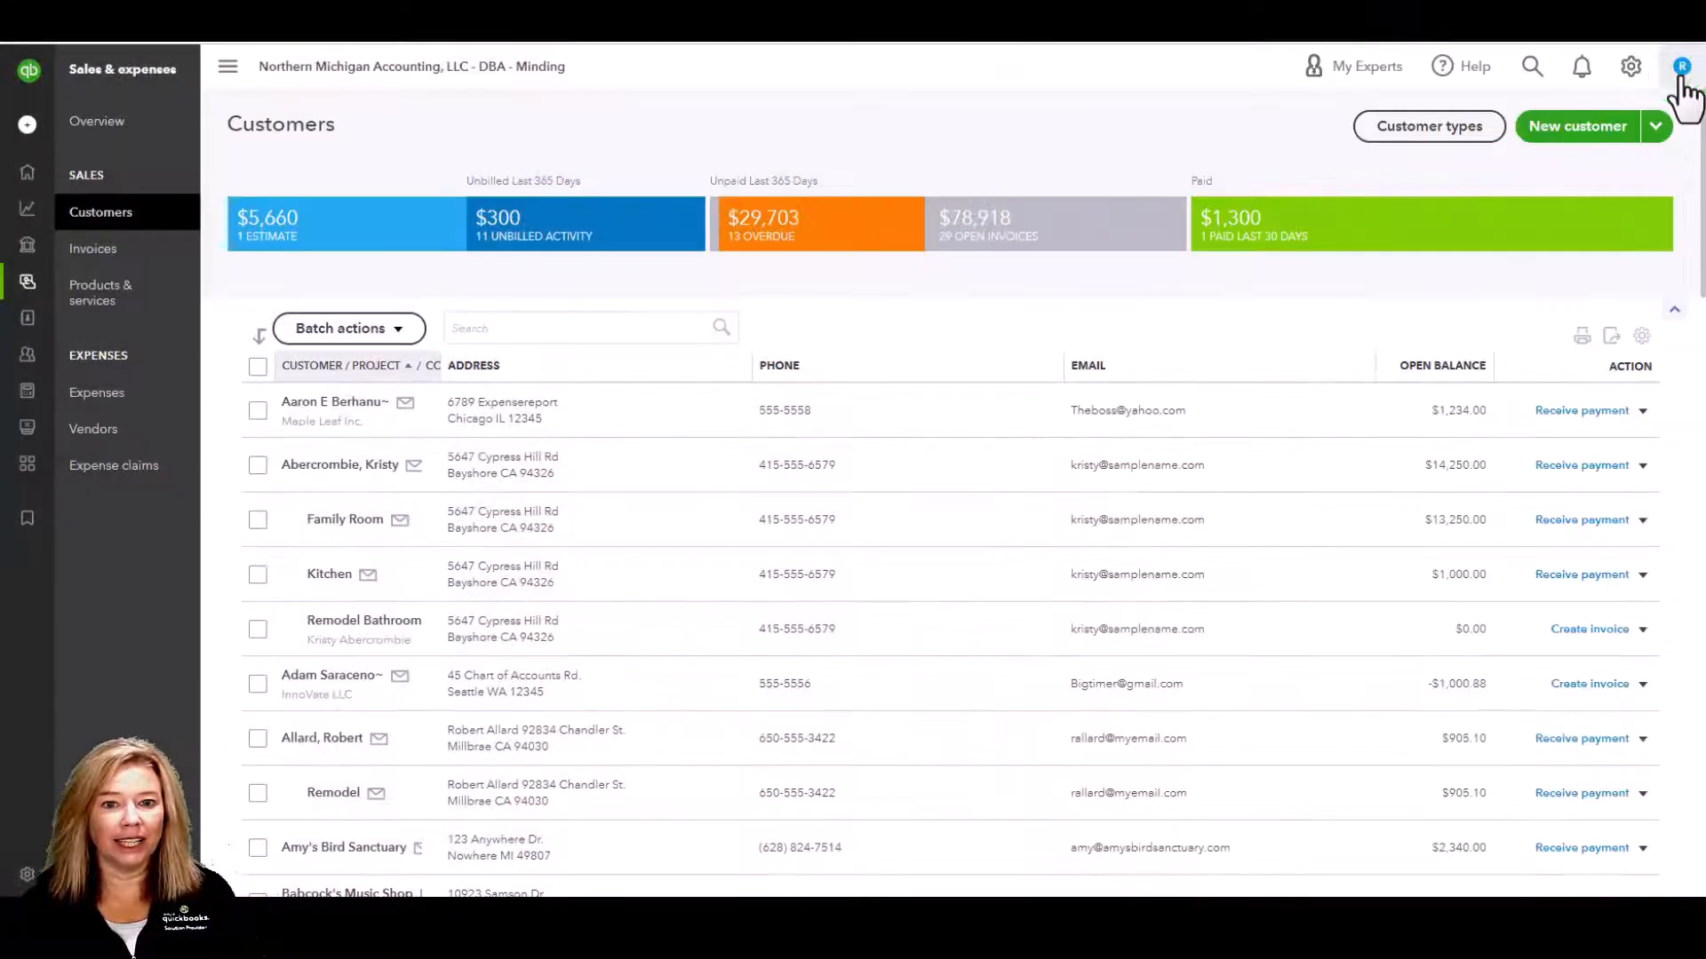
click(1653, 126)
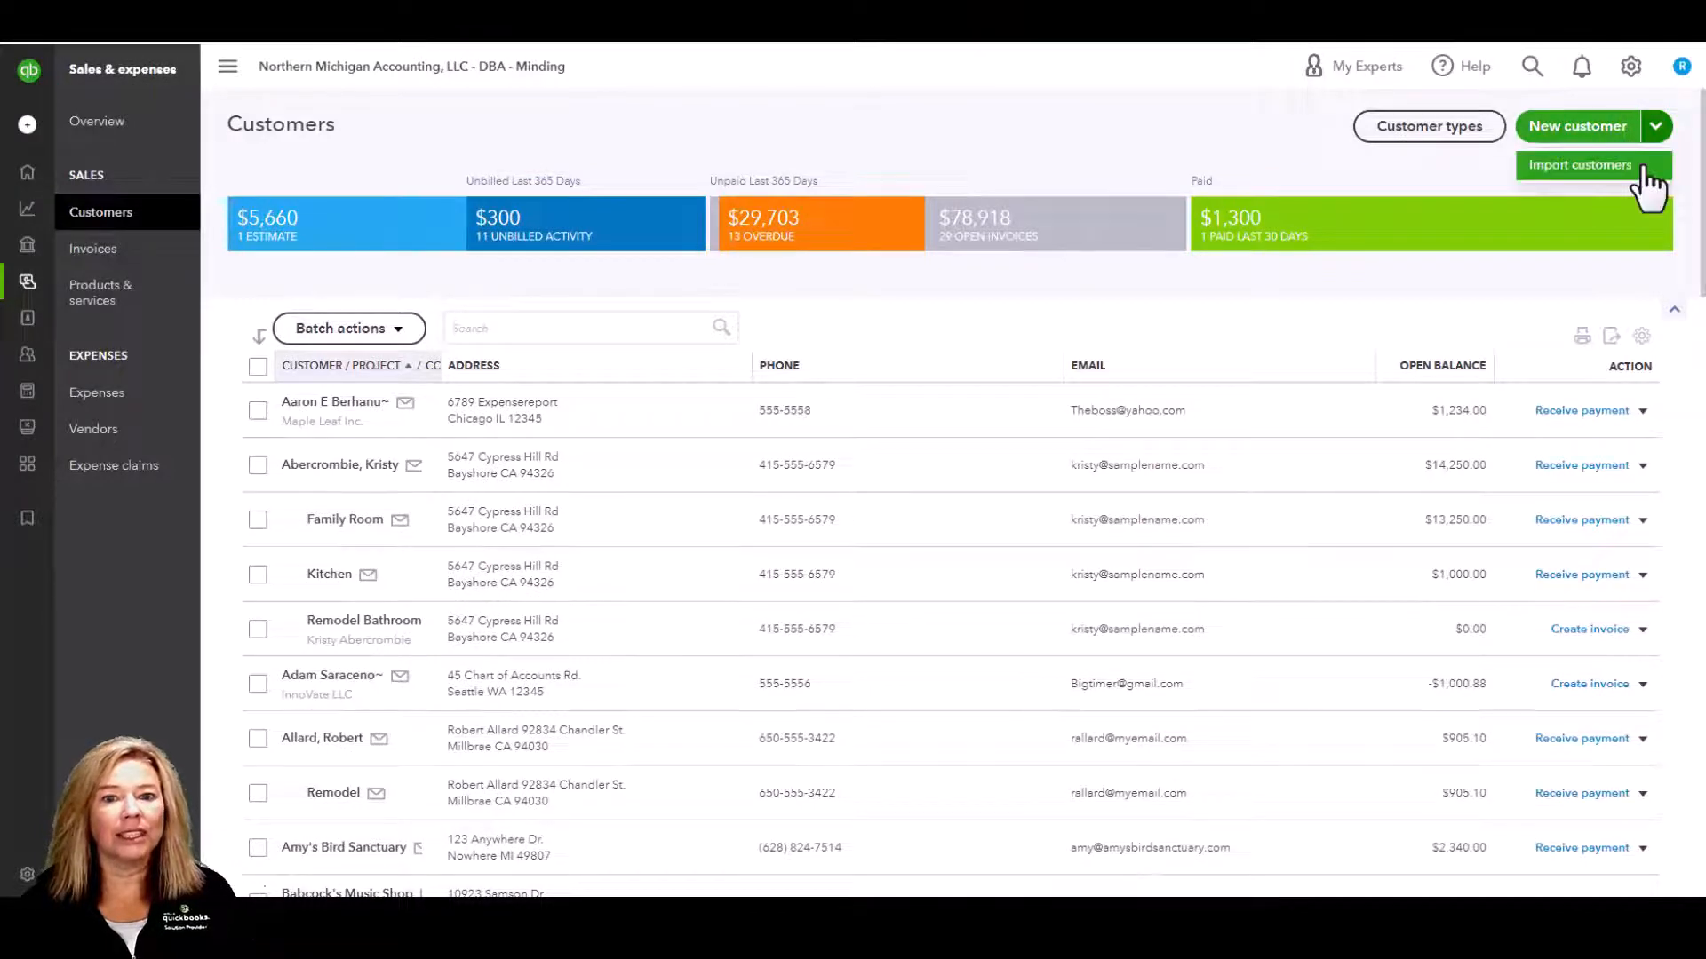
click(1648, 167)
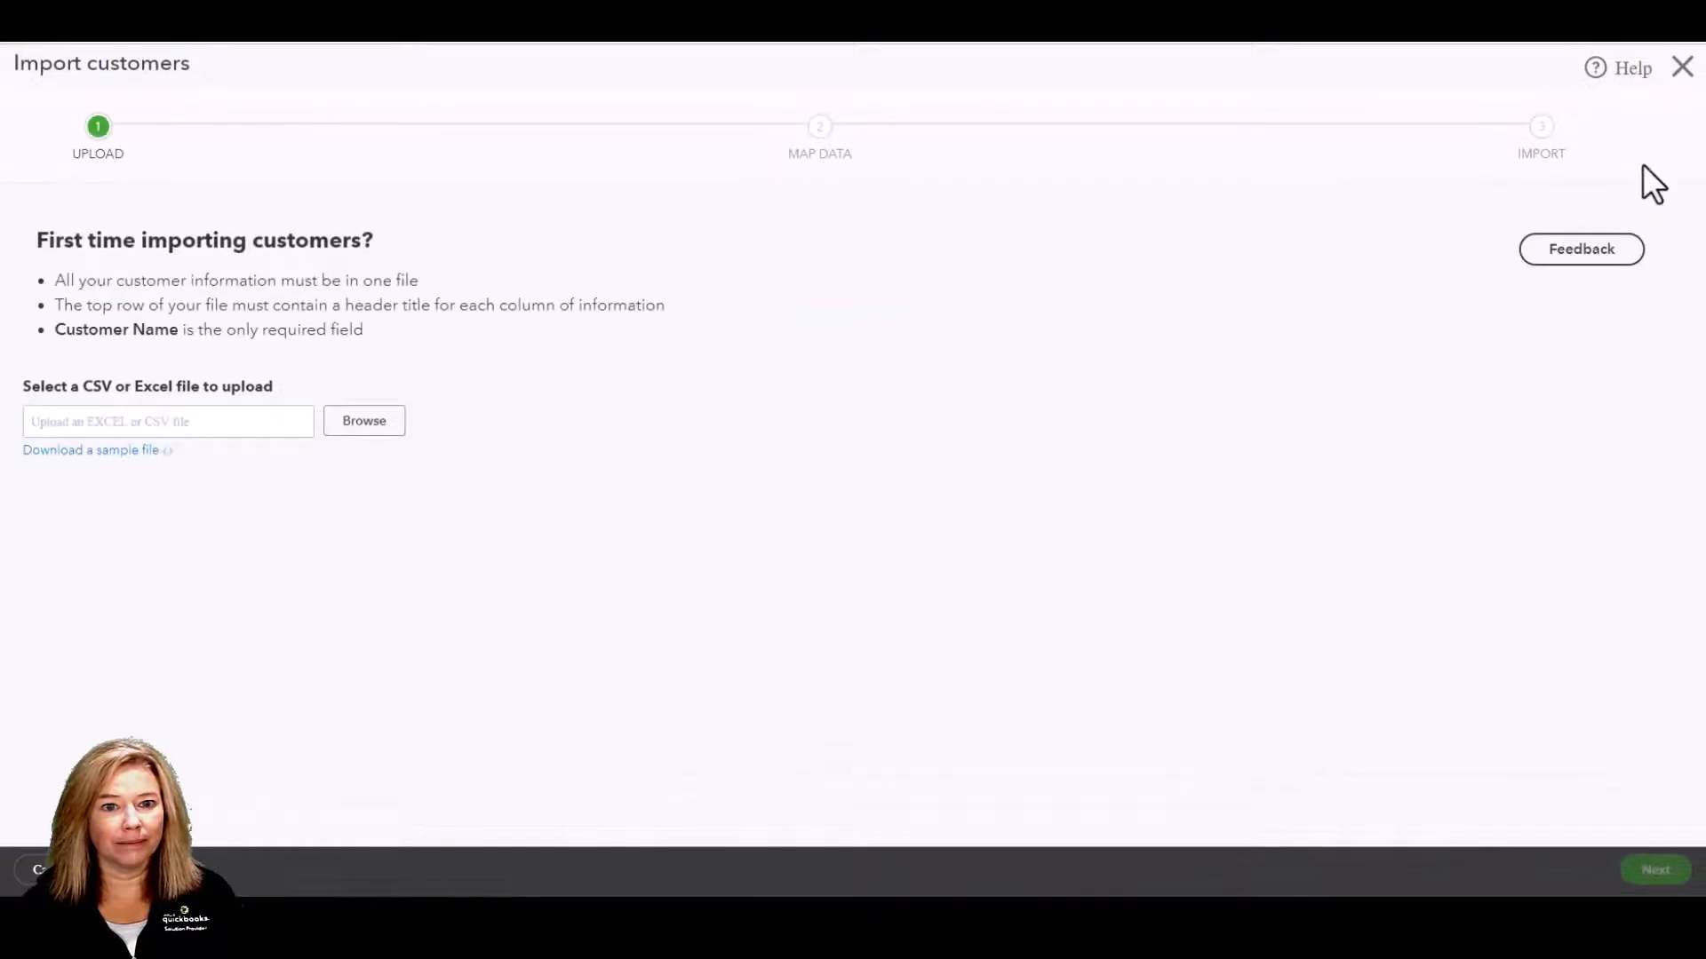
click(1682, 67)
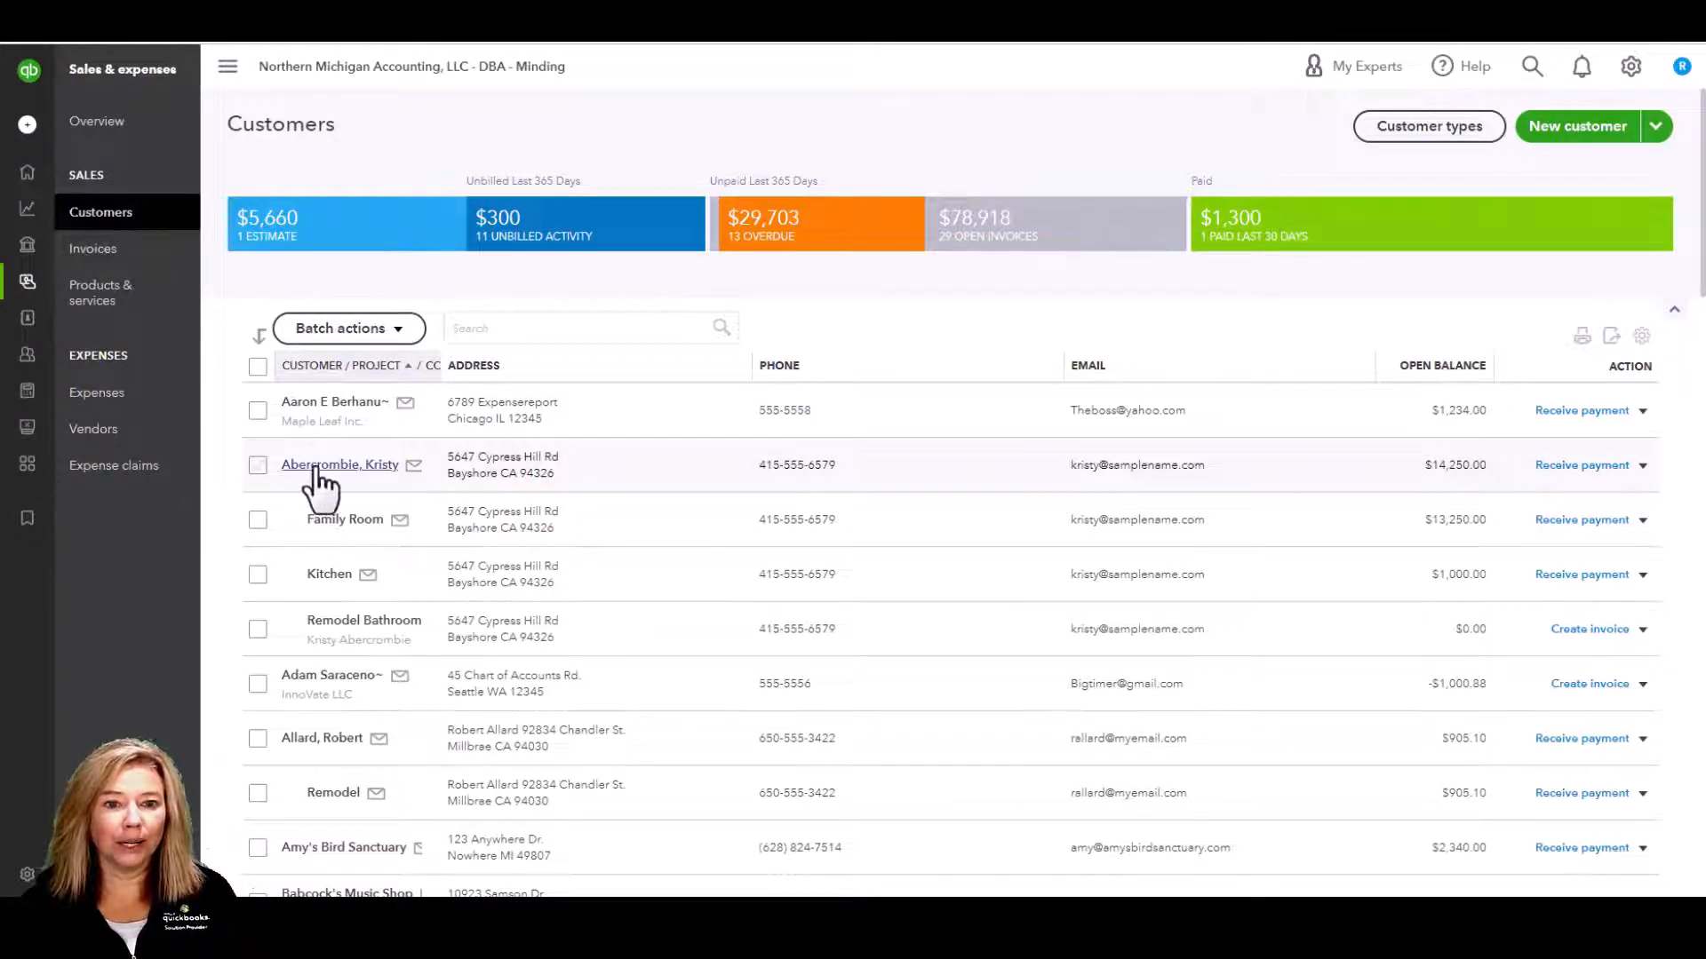
- Open the second listed customer's record, and sort the adjacent customer list by name and finally by open balance
click(318, 465)
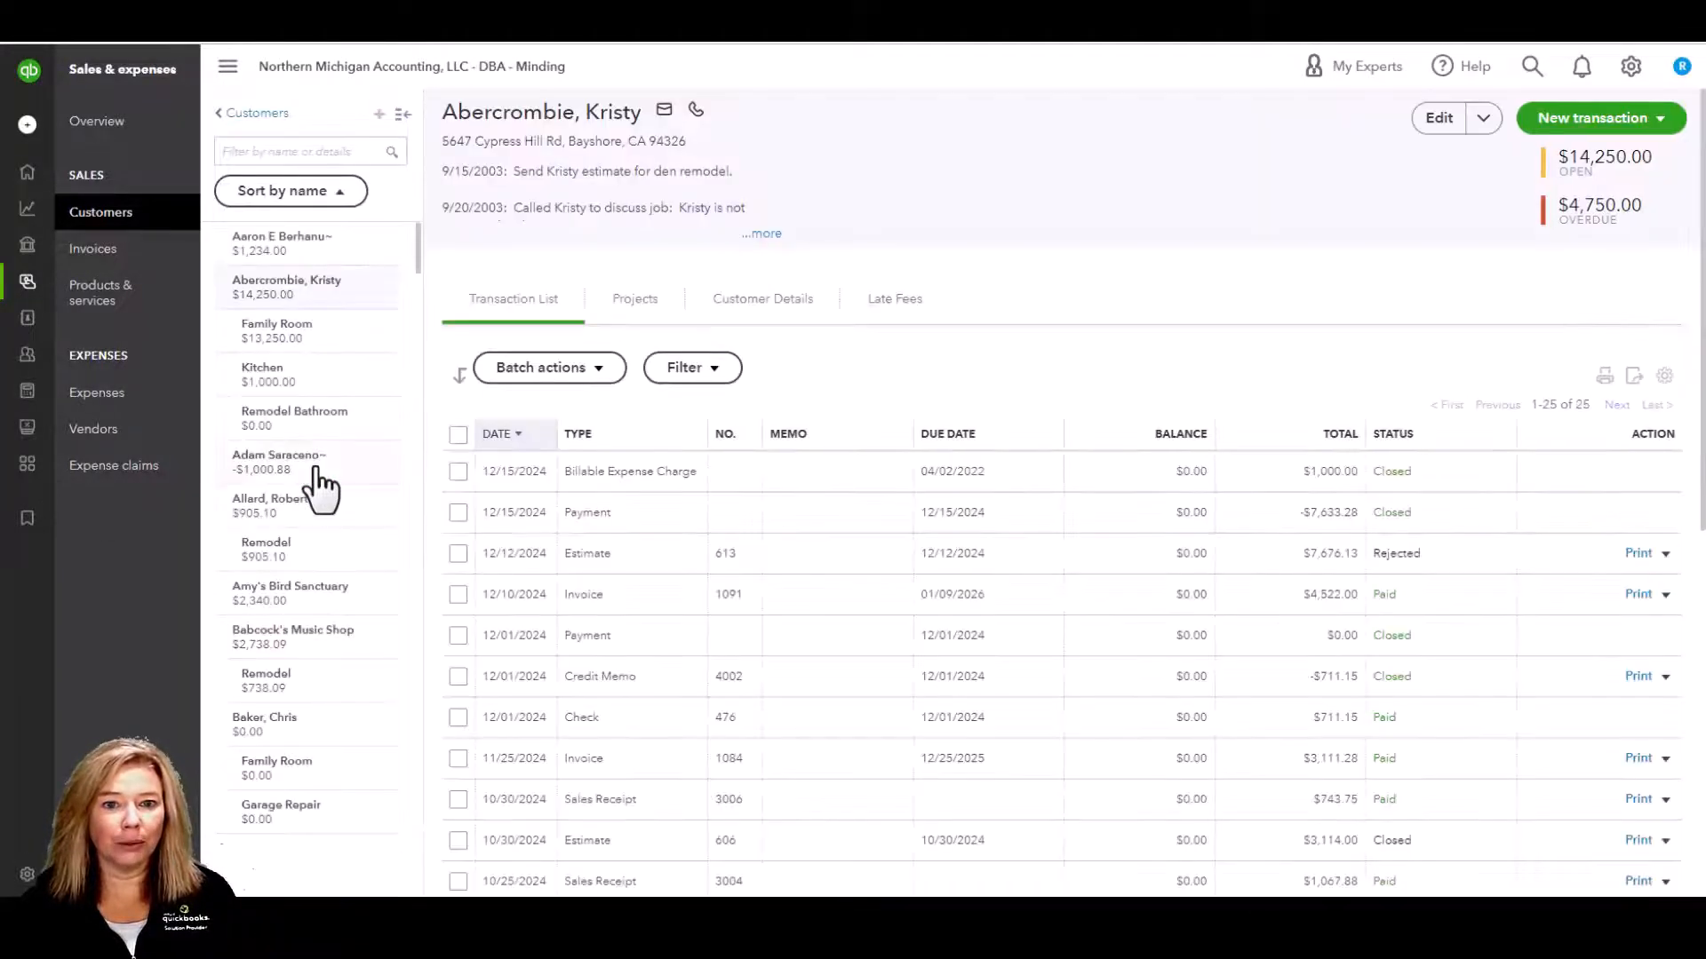
click(274, 151)
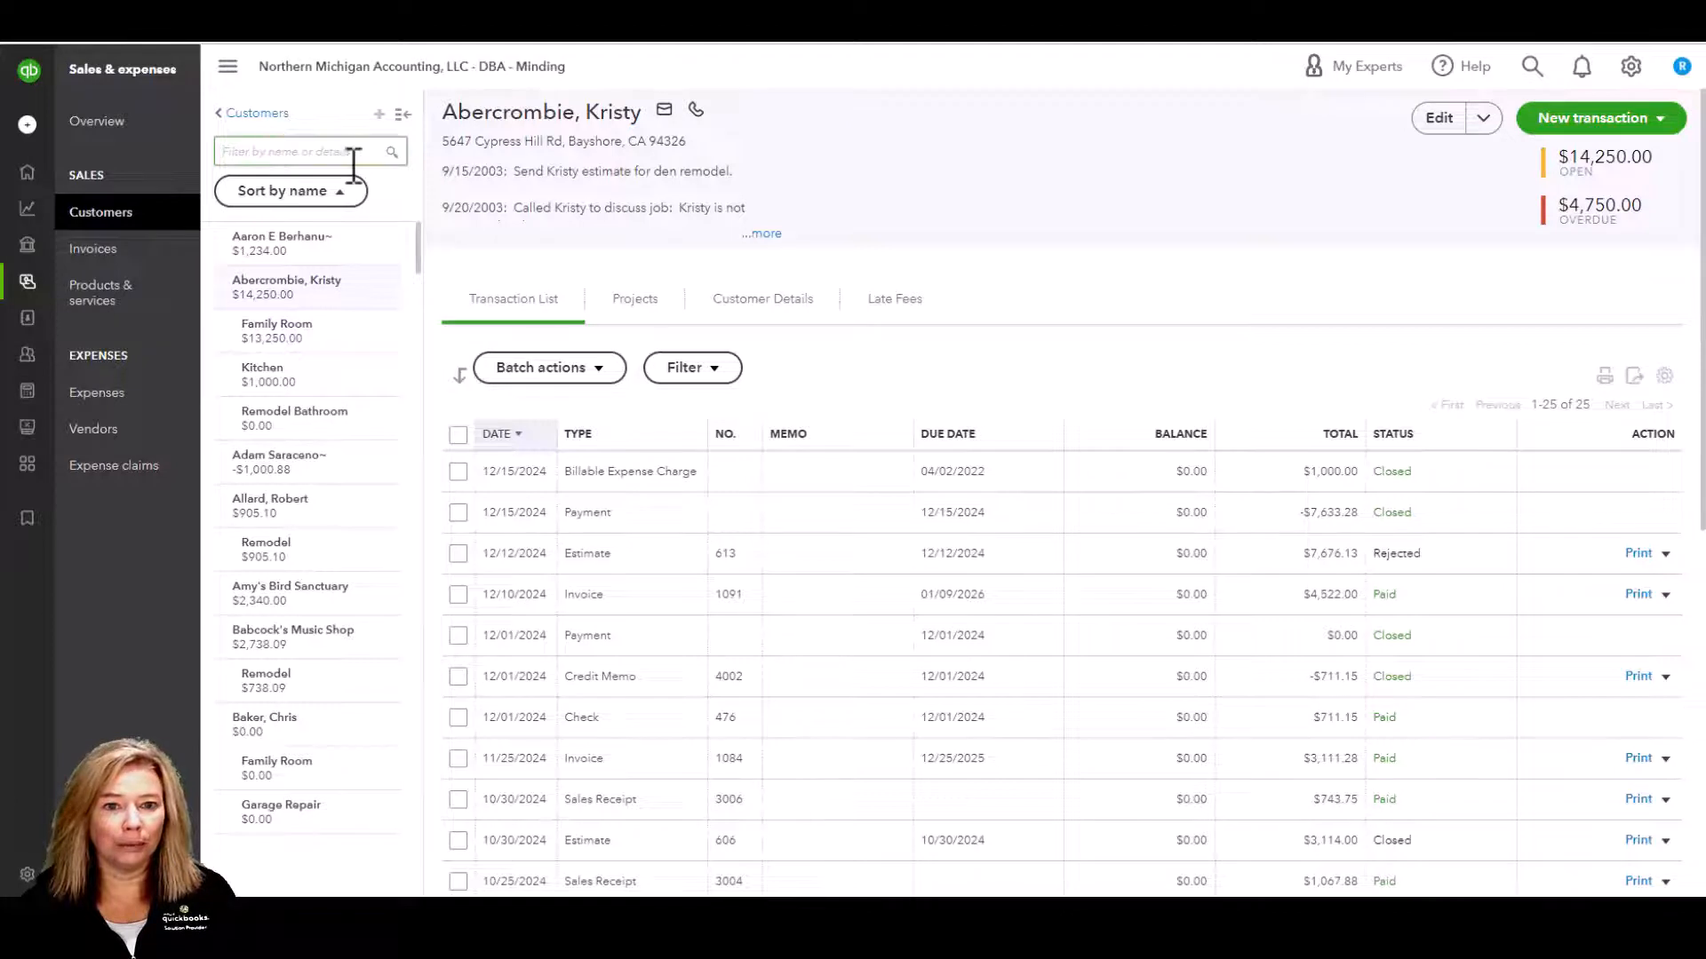
click(343, 191)
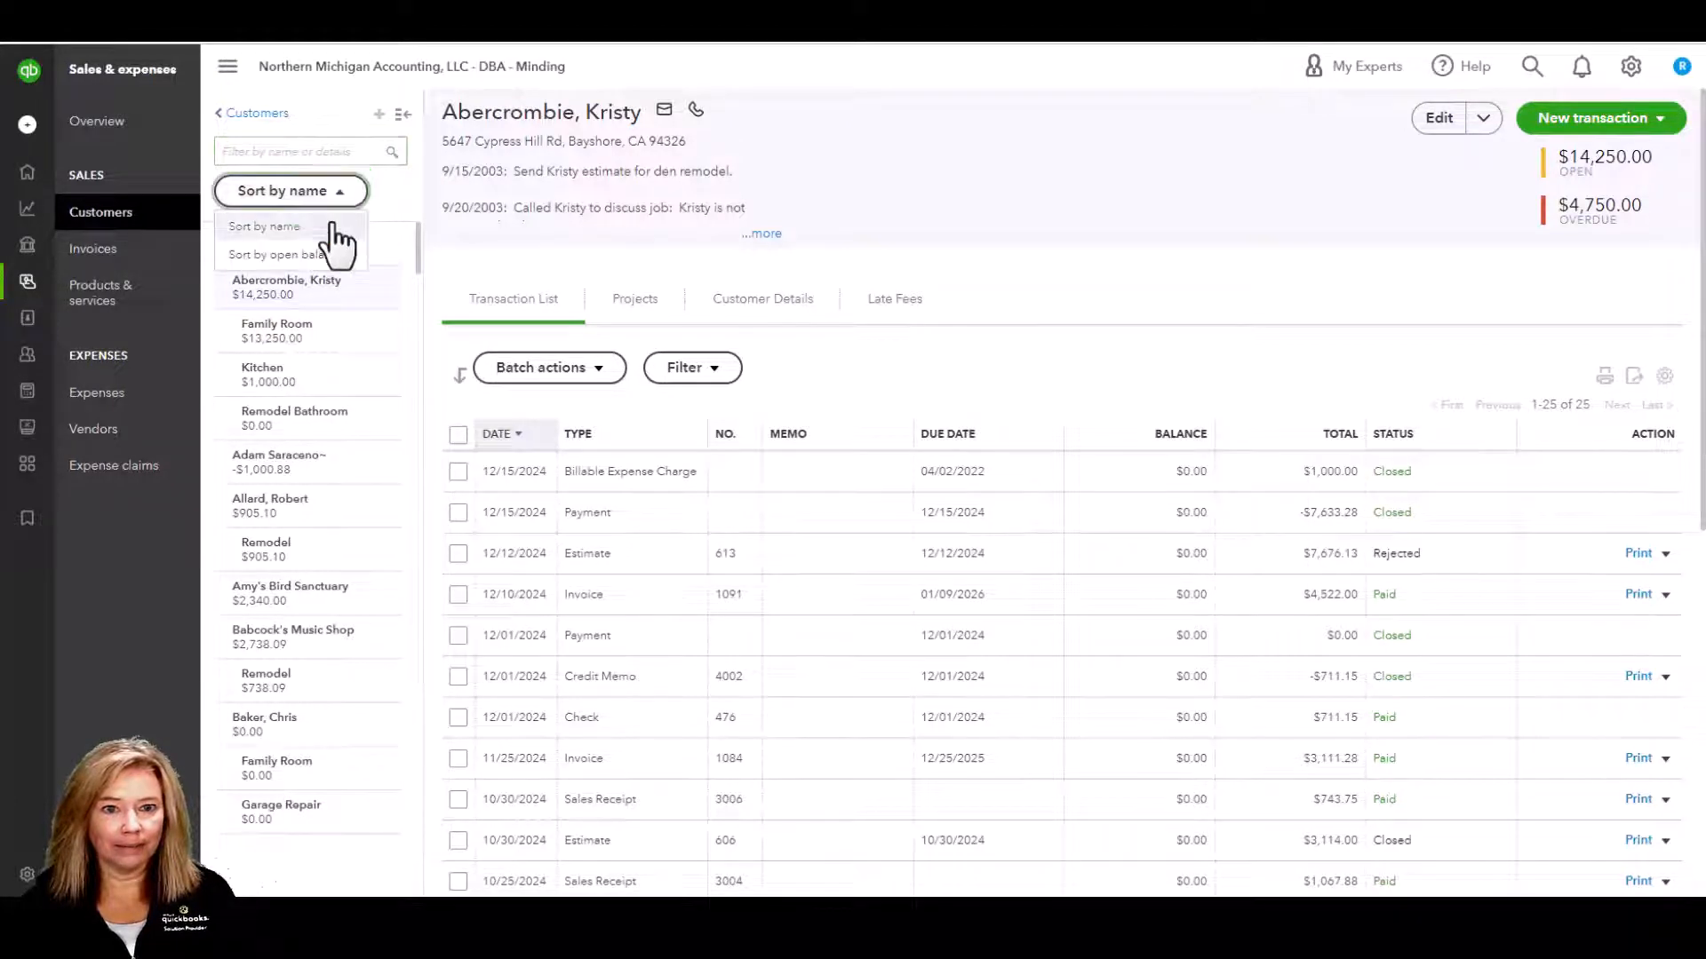
click(332, 222)
click(342, 190)
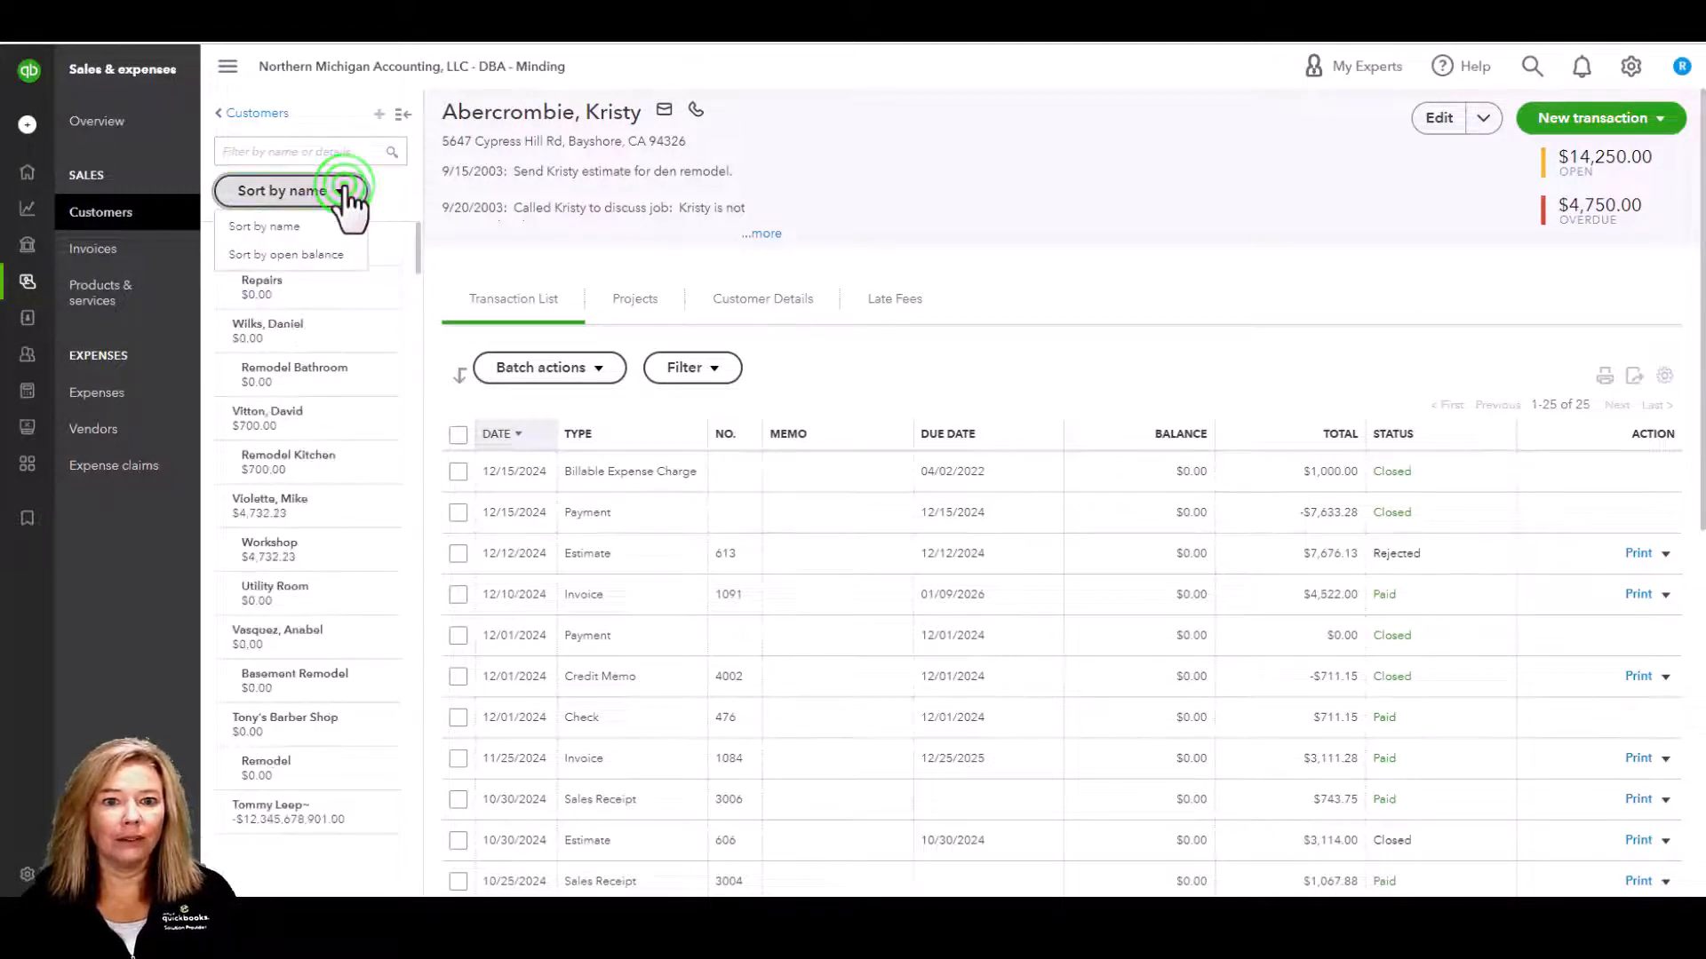
click(341, 258)
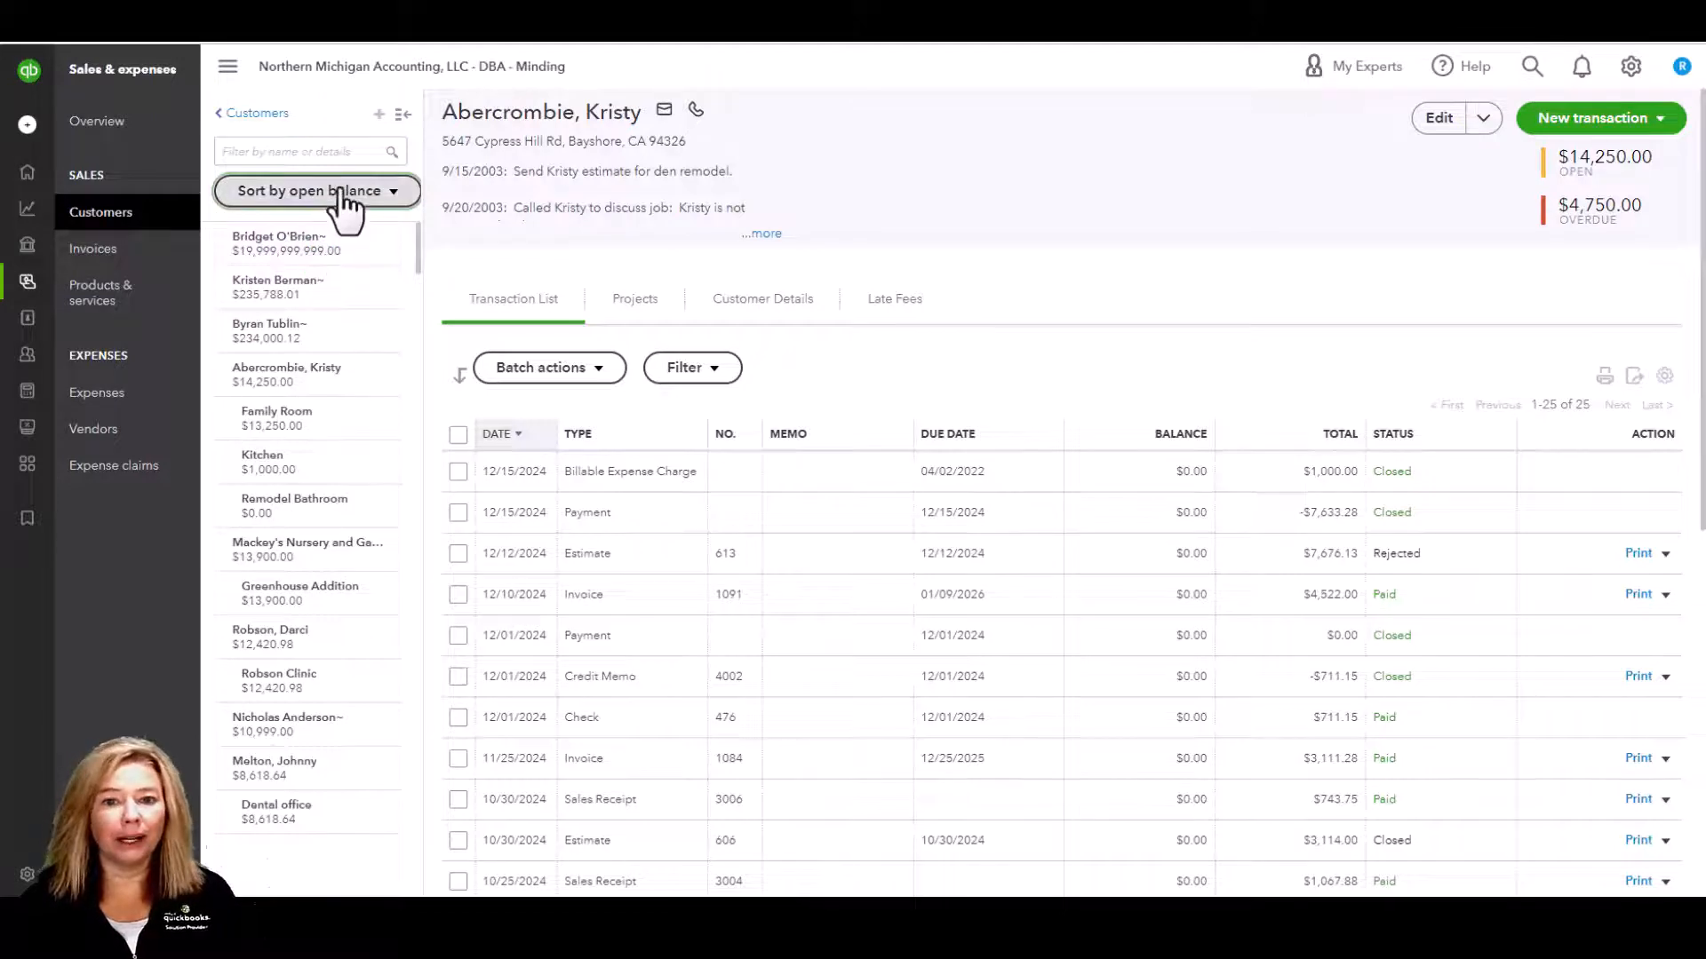
- Collapse and restore the customer list beside the record, and view the blank new customer form opened from it before closing it
click(402, 114)
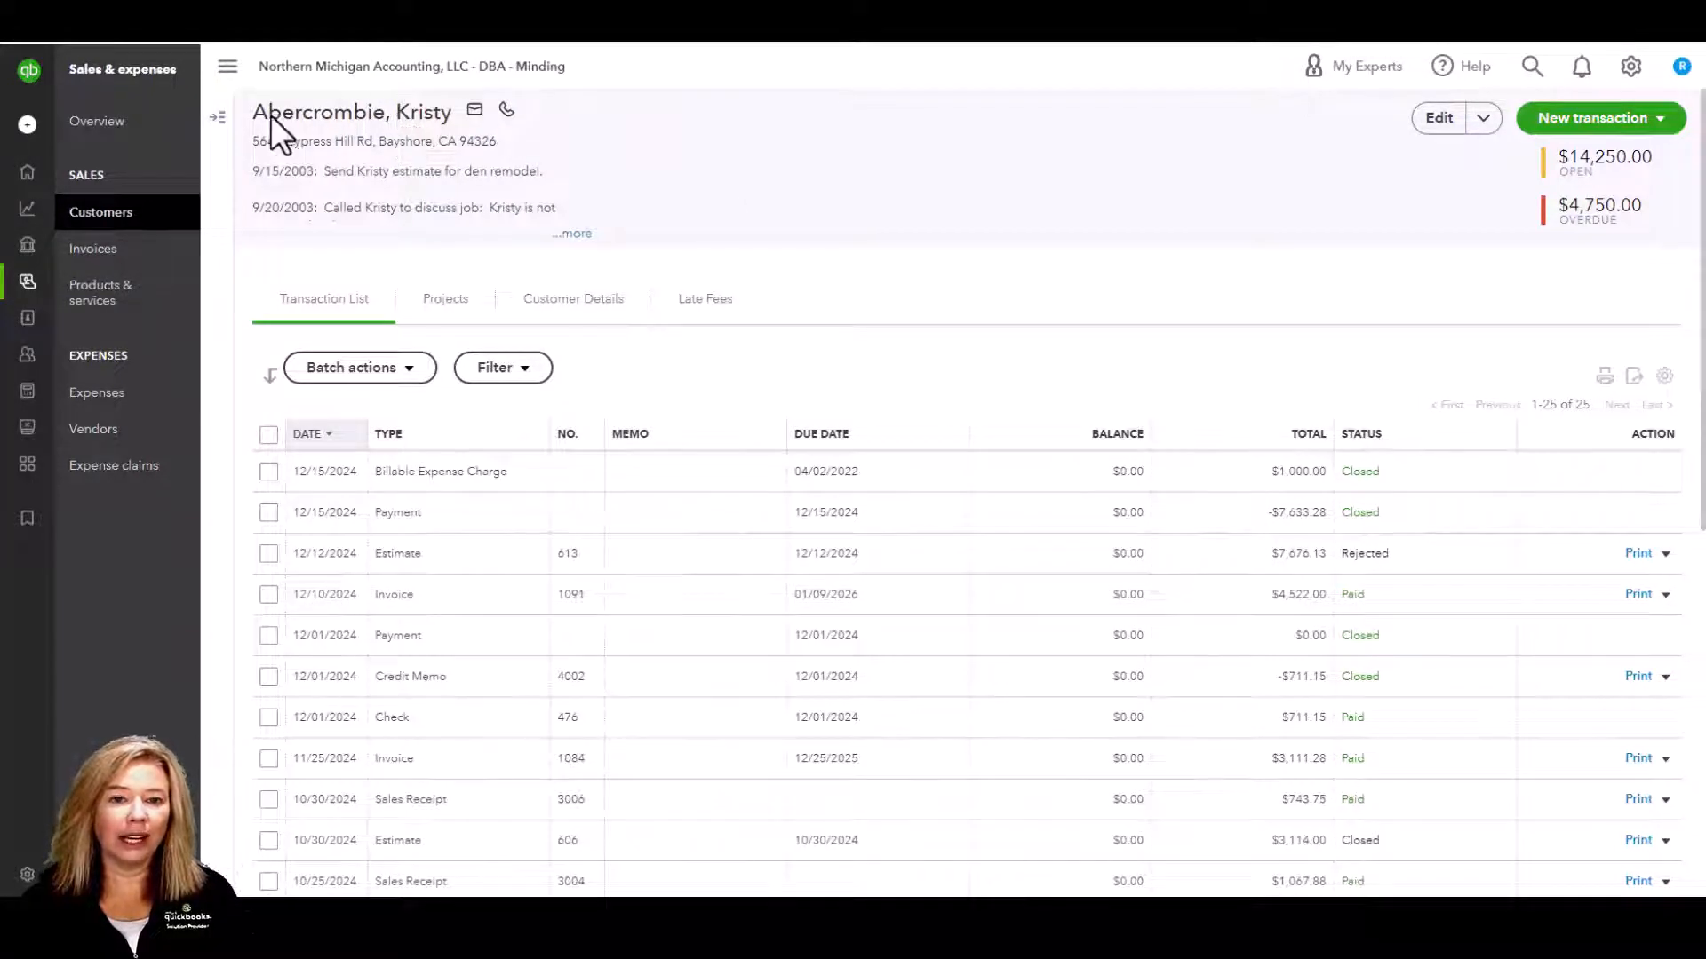
click(219, 116)
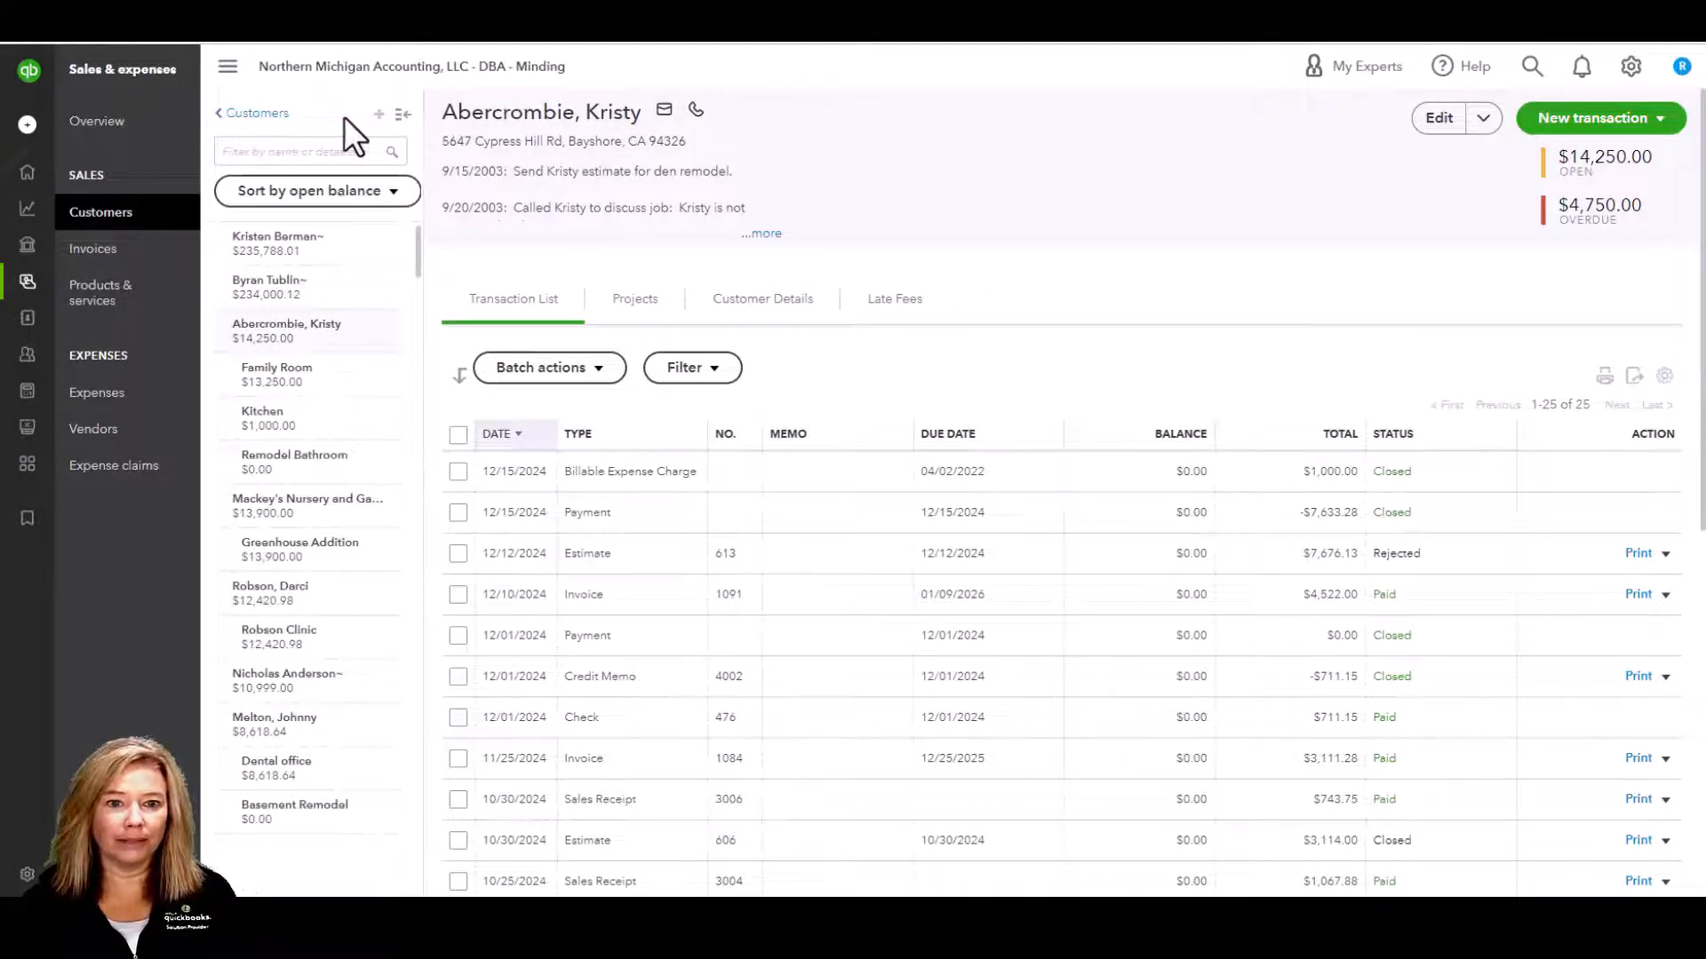
click(380, 116)
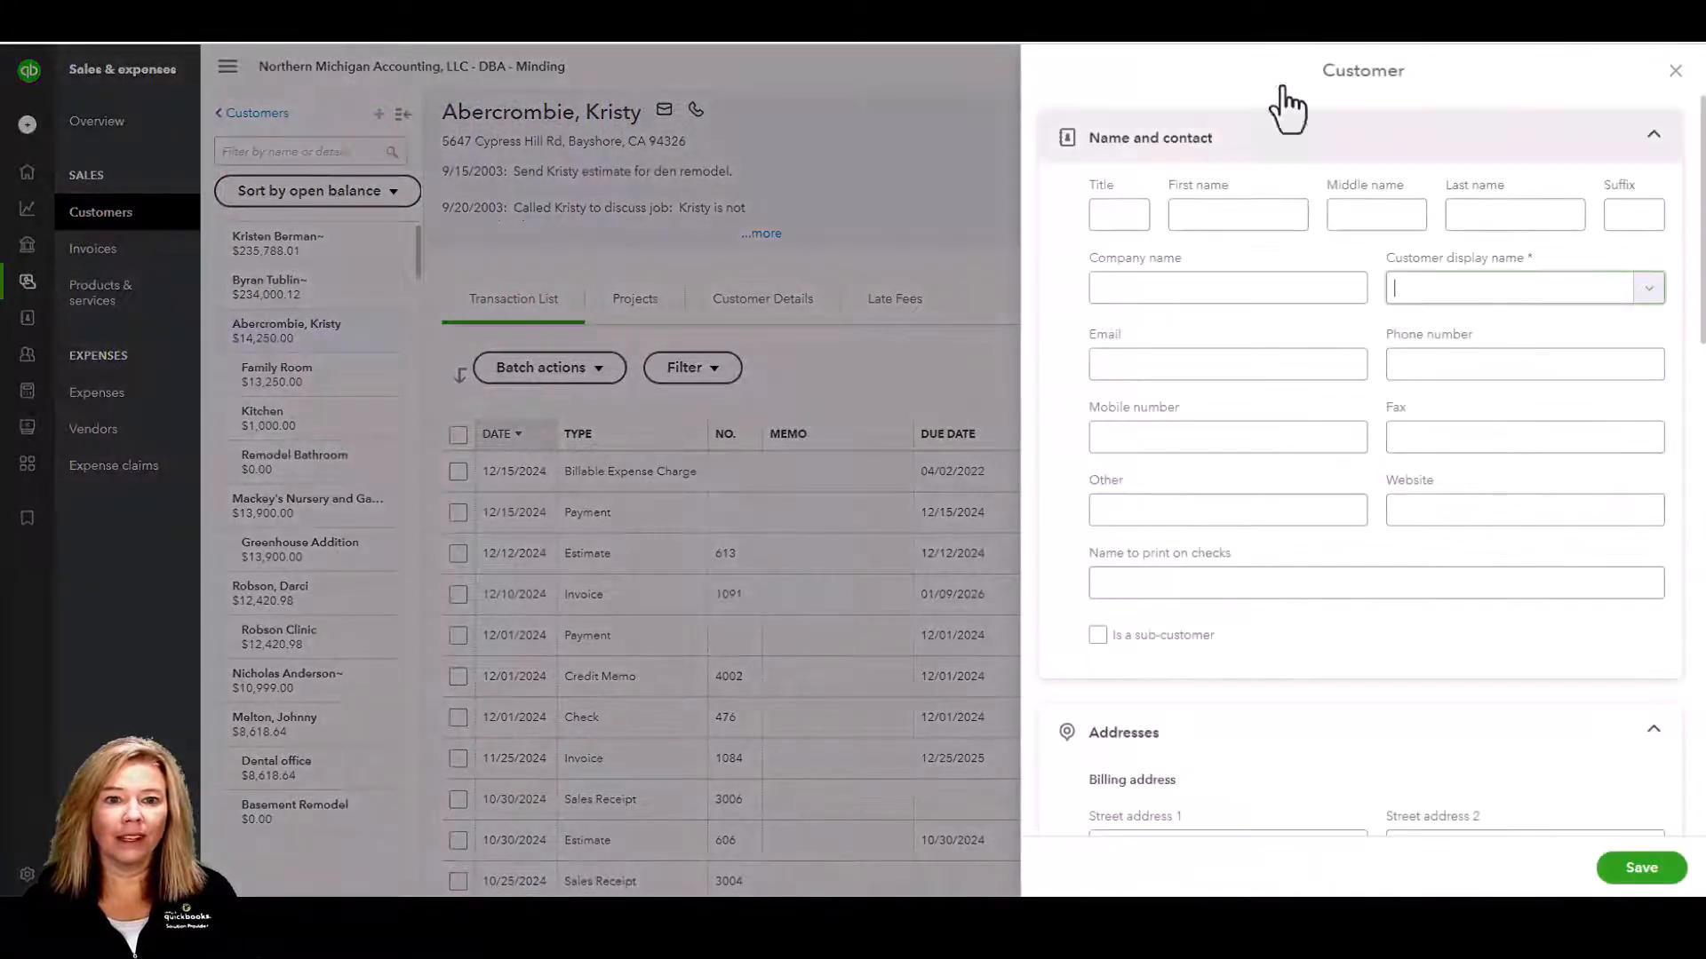
click(1677, 71)
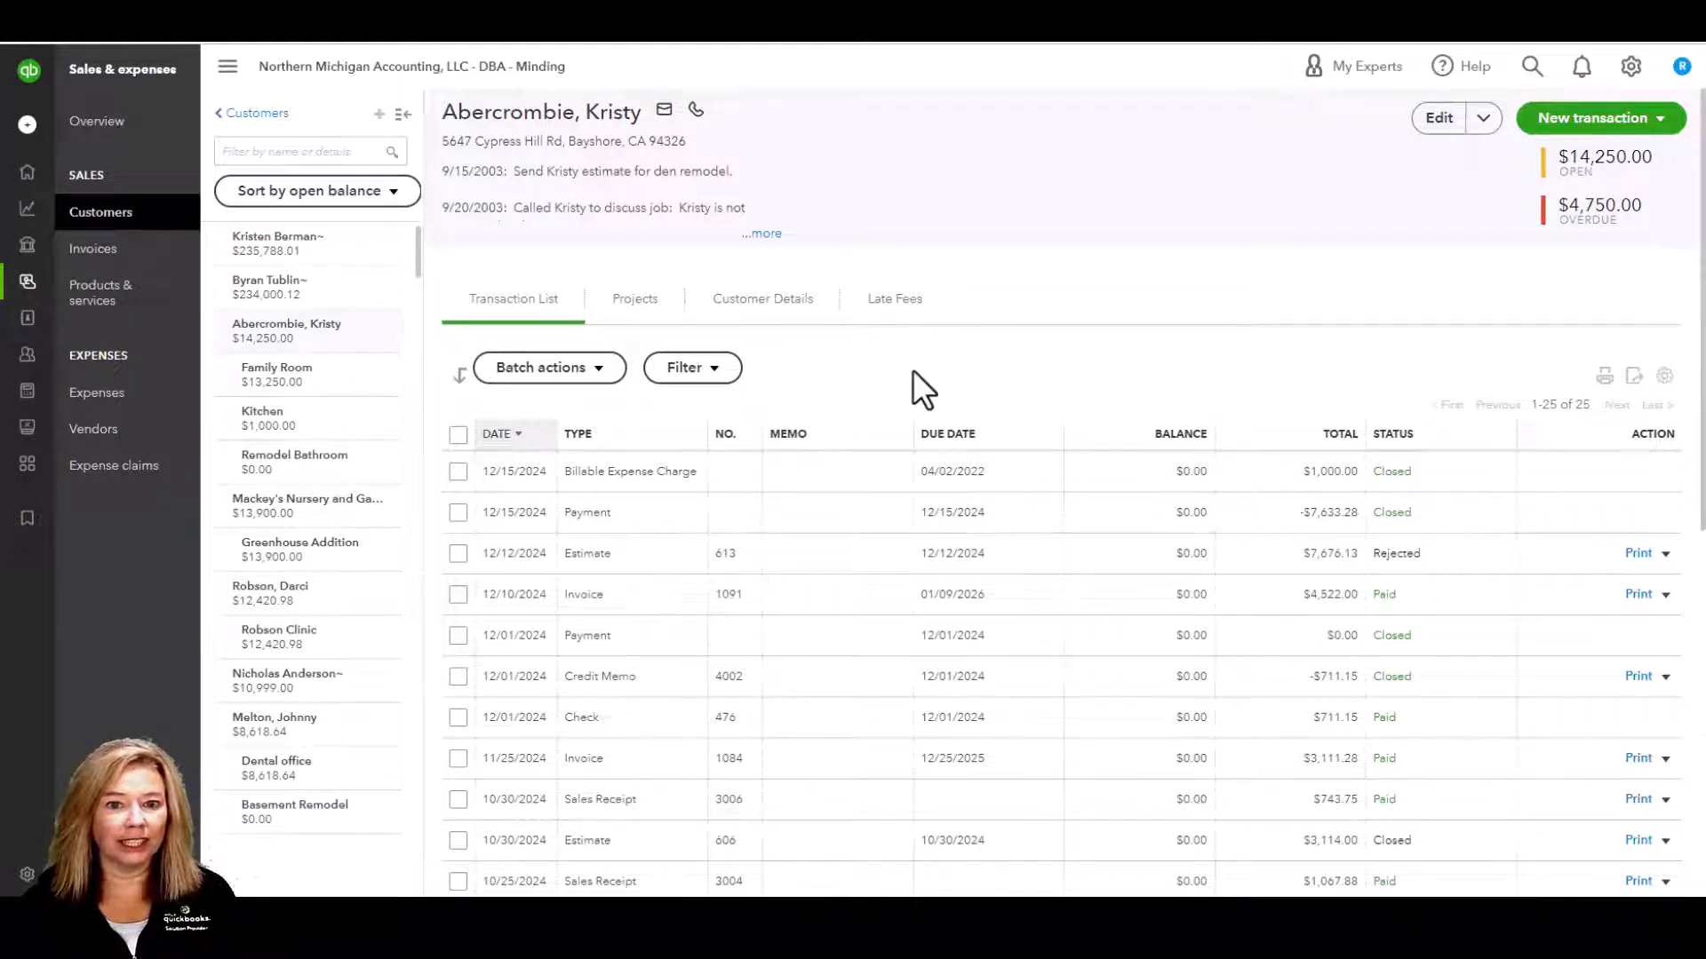
- Review the open customer's Projects, Customer Details and Late Fees sections
click(635, 309)
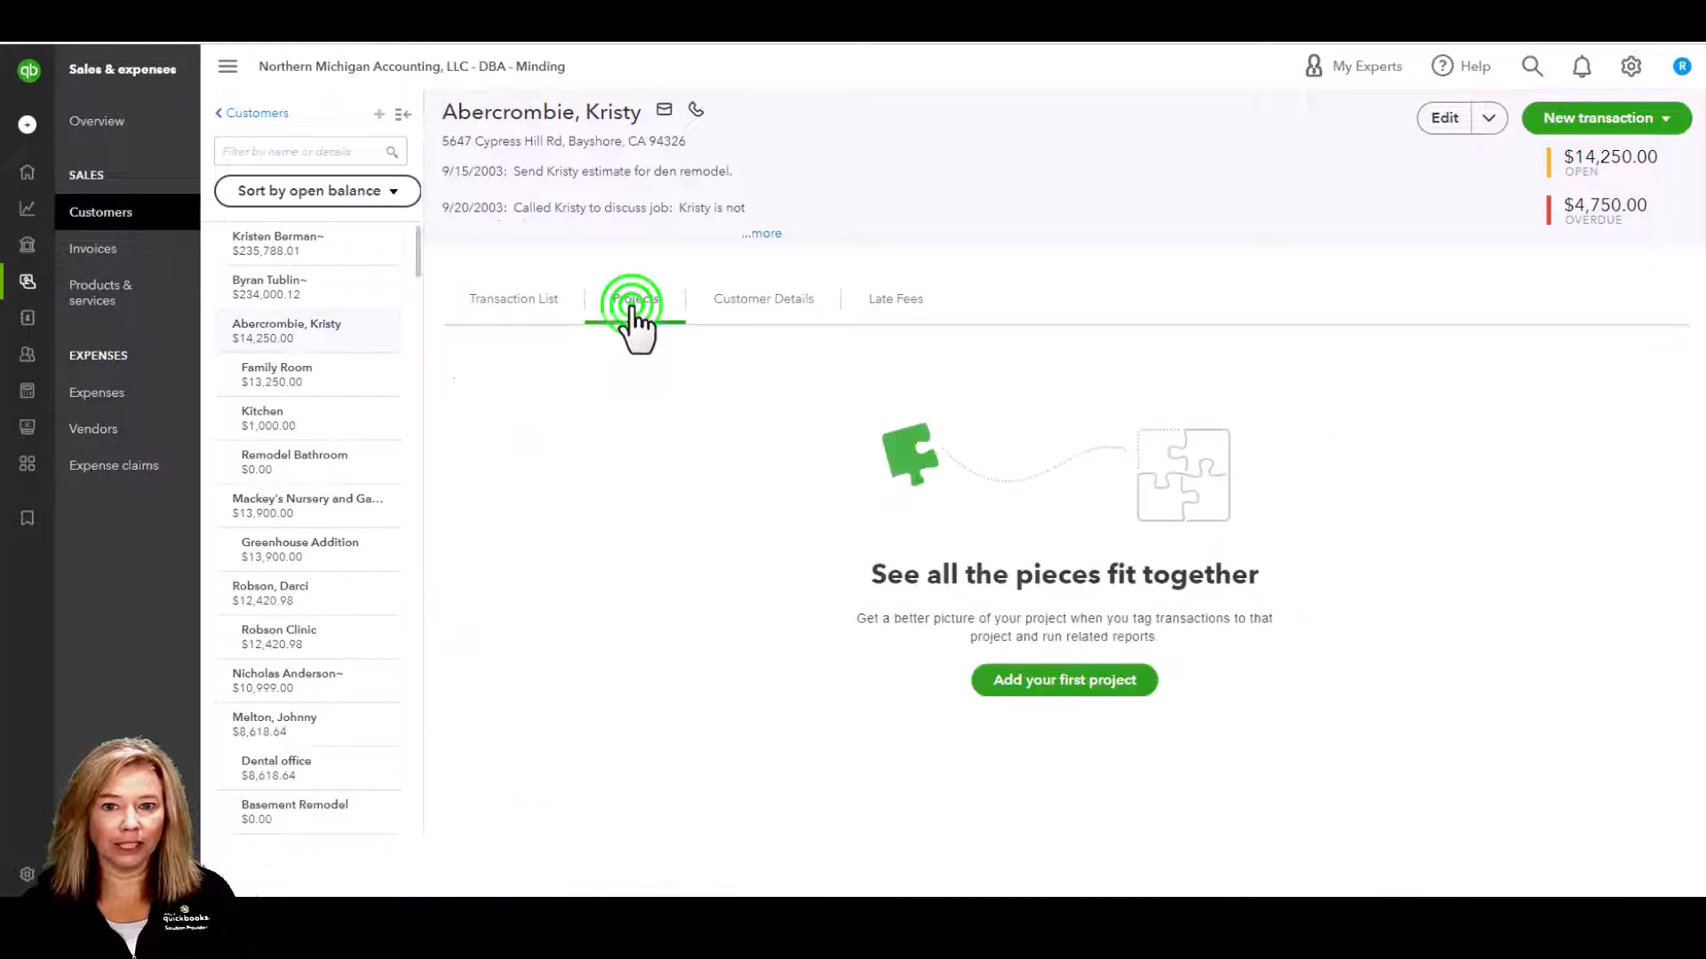
click(789, 306)
click(908, 306)
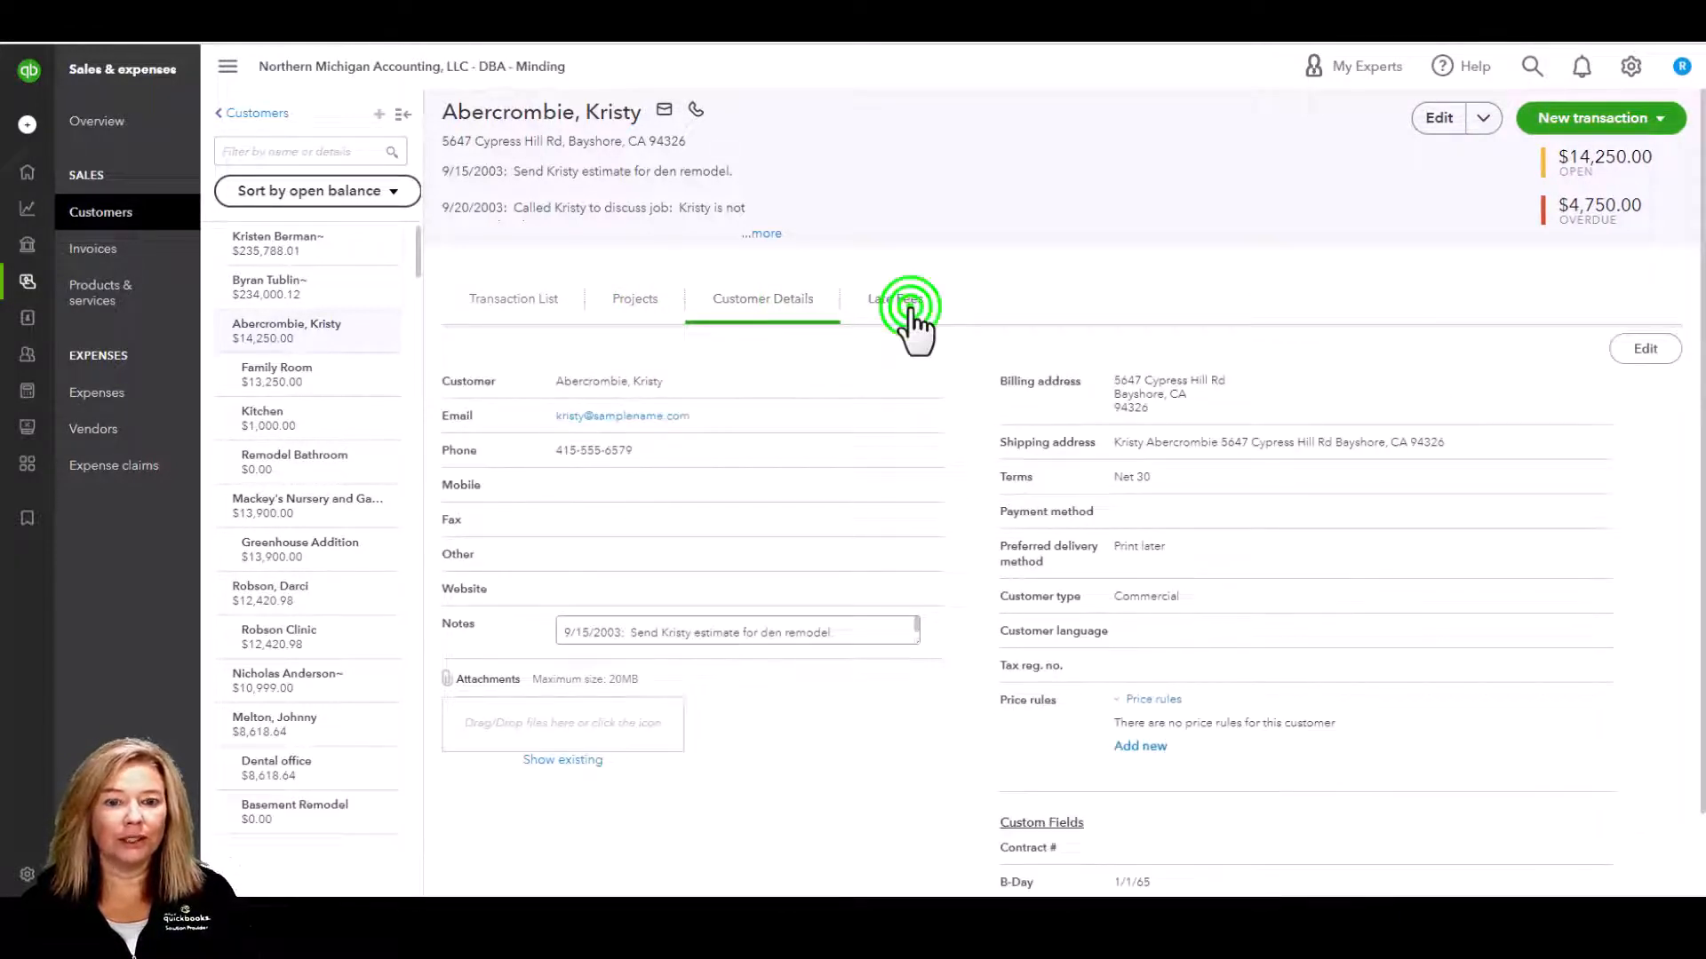
- Examine the open customer's transaction list, including its batch actions and the type and date filter options
click(542, 312)
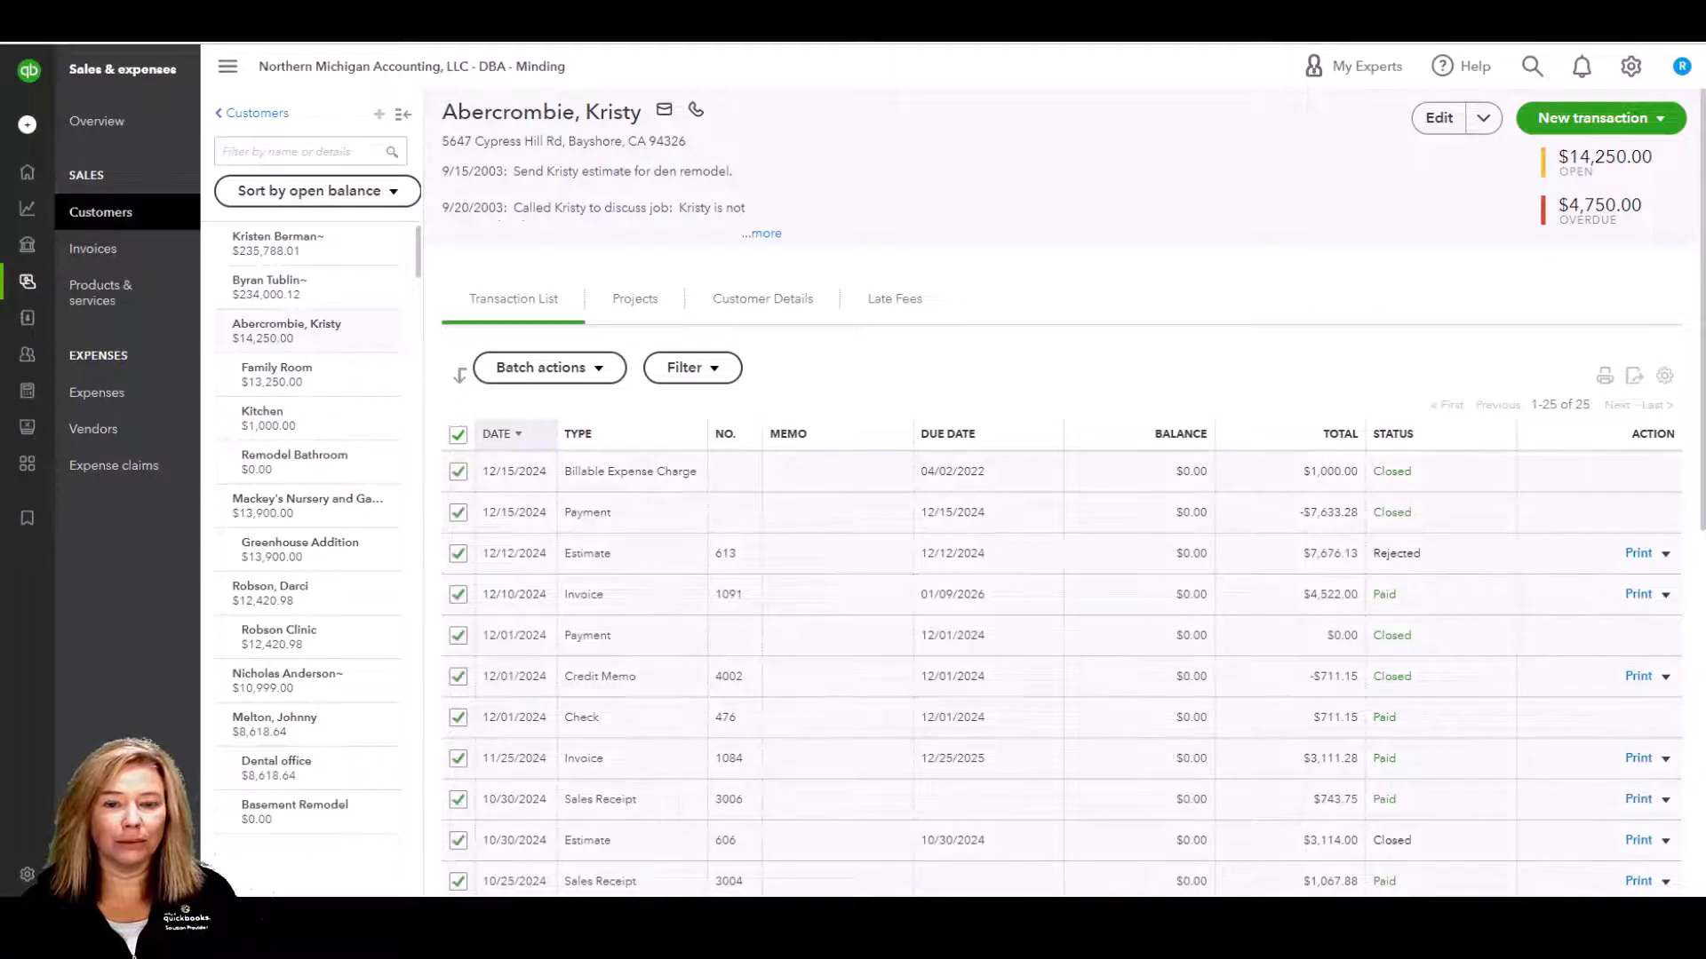
click(602, 370)
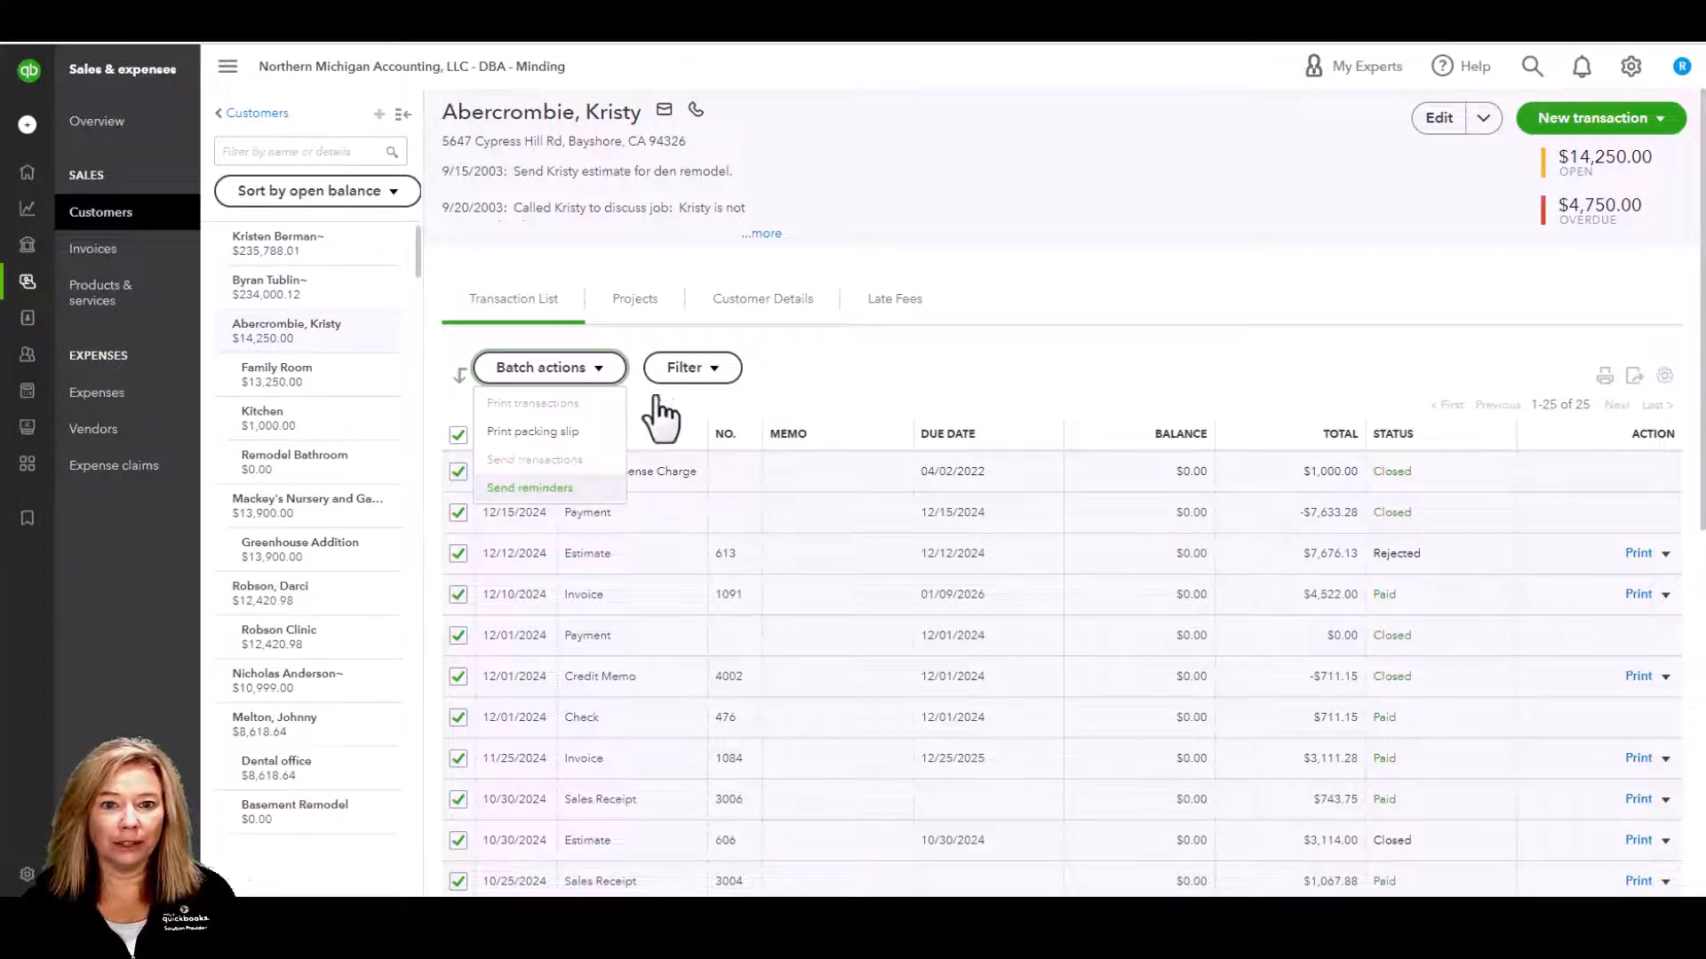
click(725, 372)
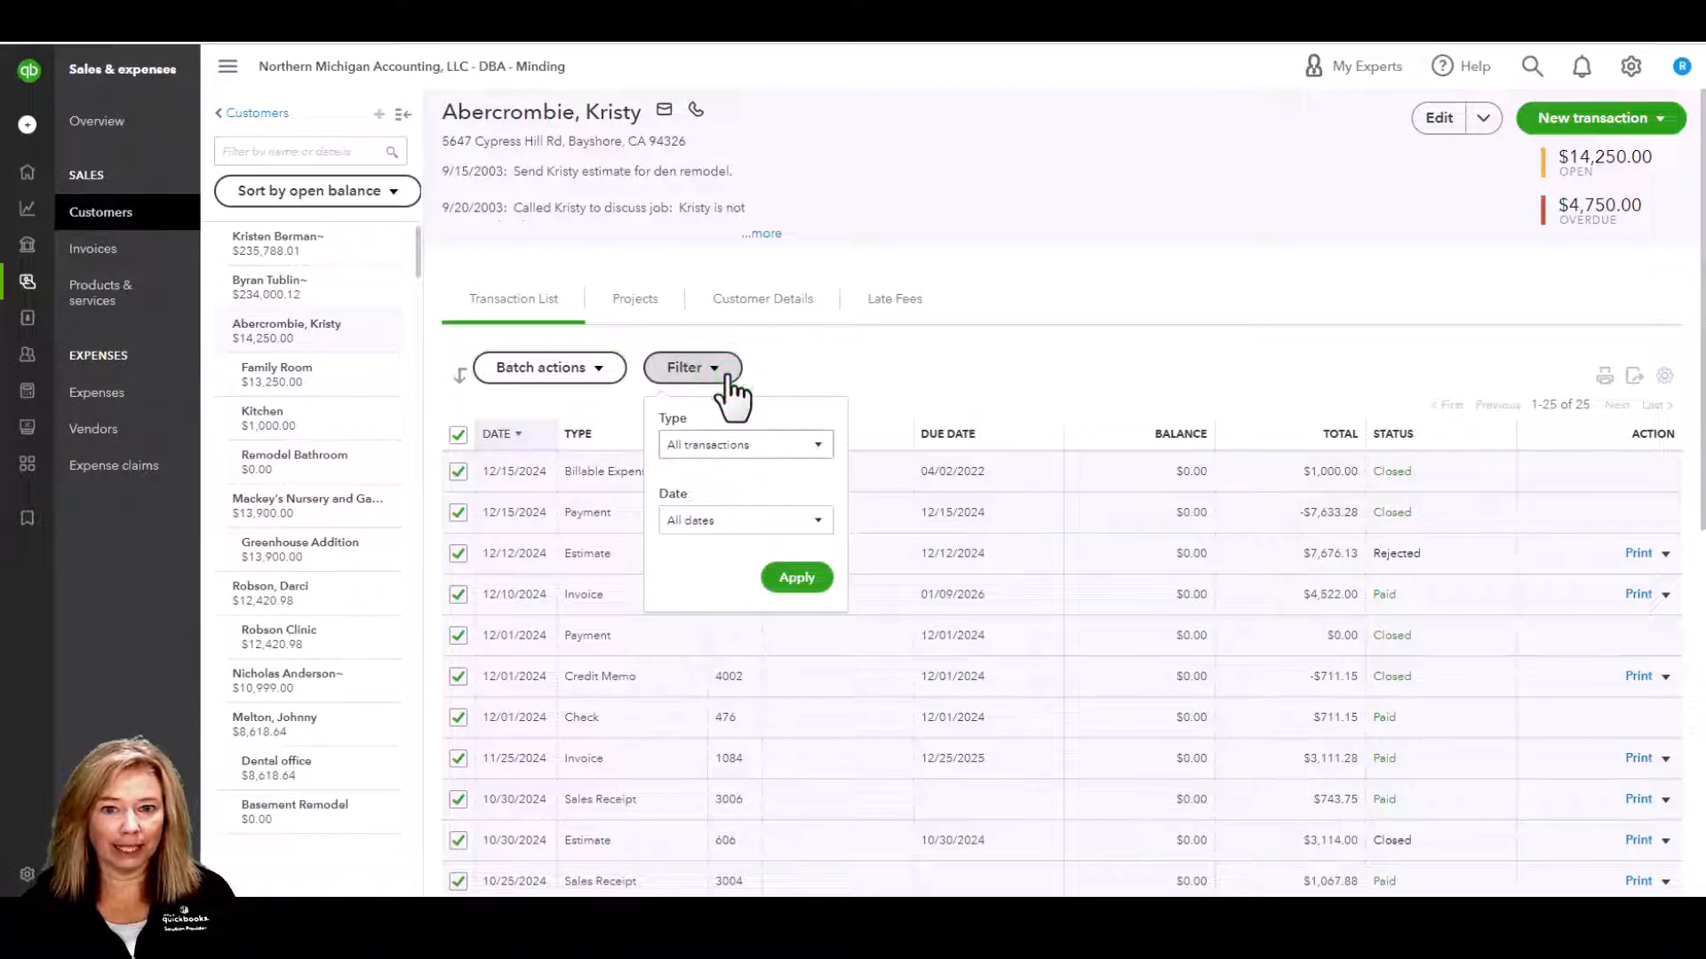
click(814, 446)
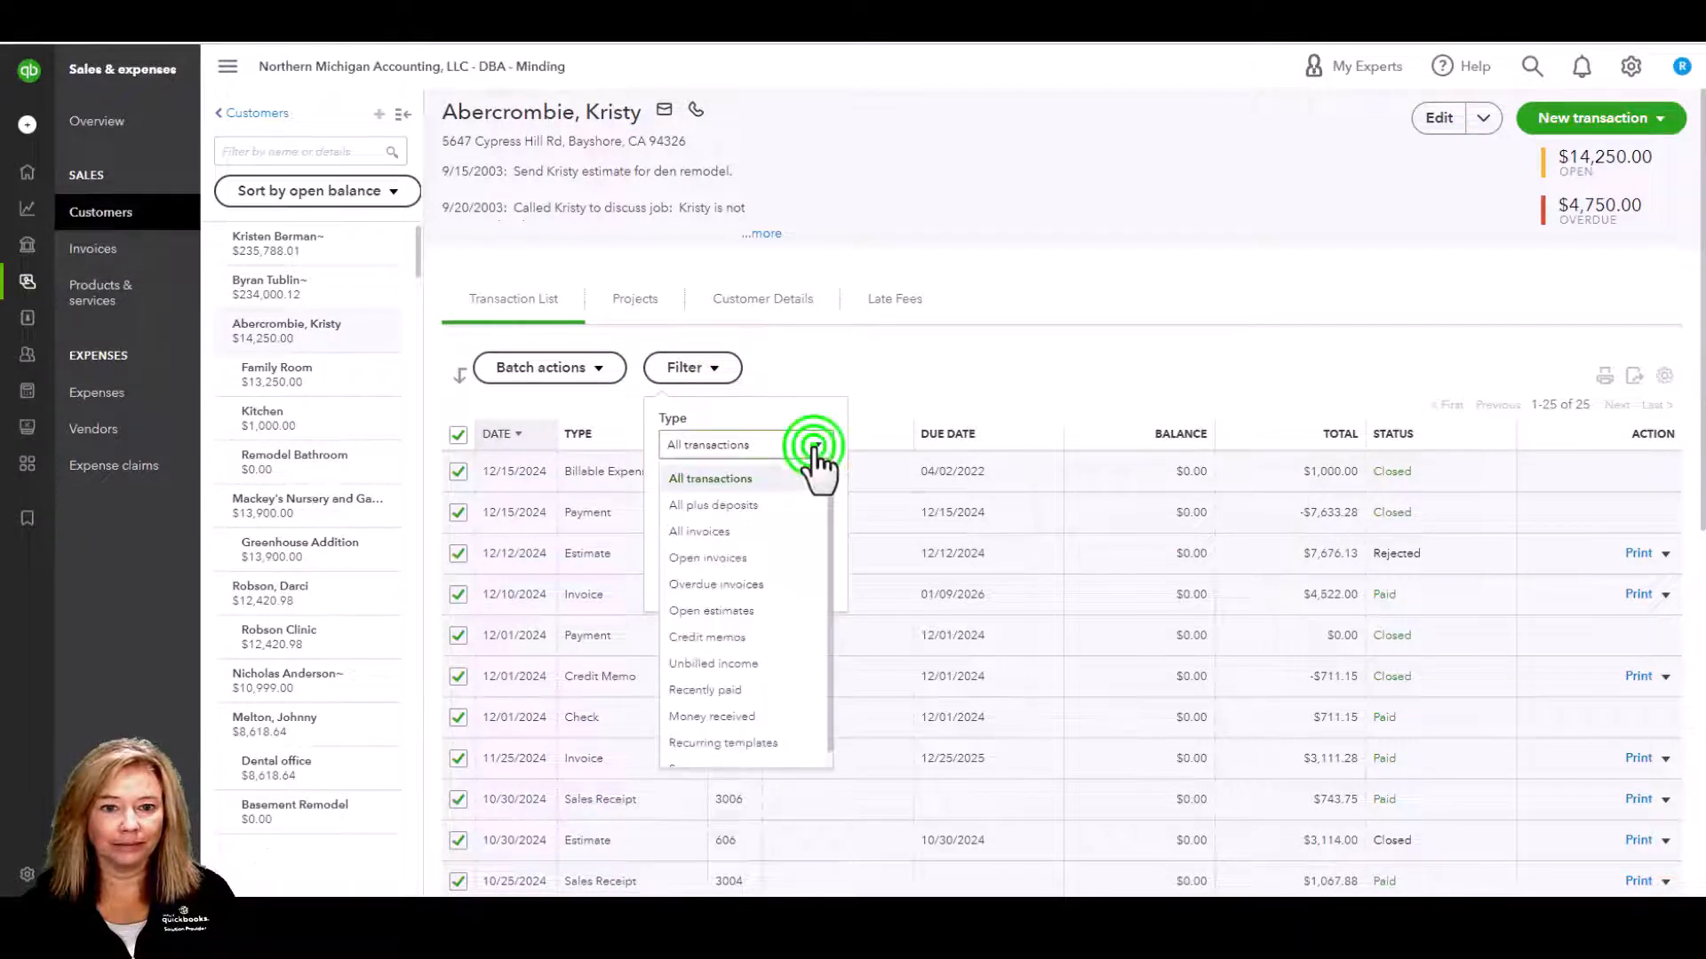
click(814, 446)
click(818, 523)
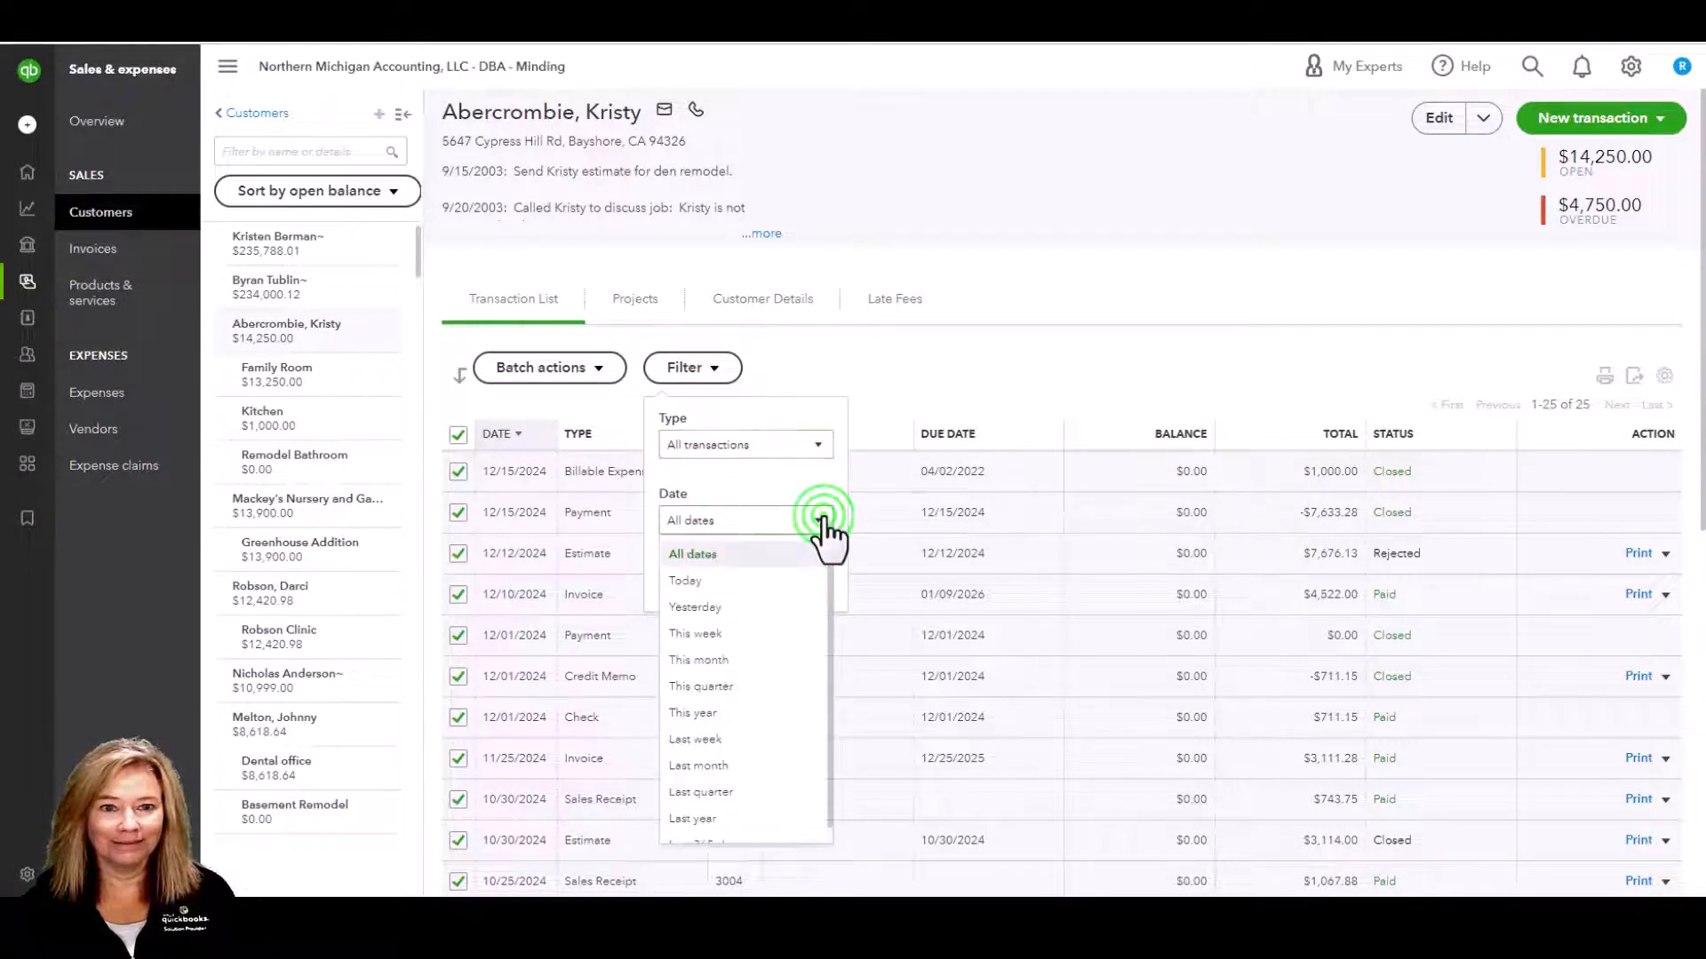
click(817, 522)
click(984, 345)
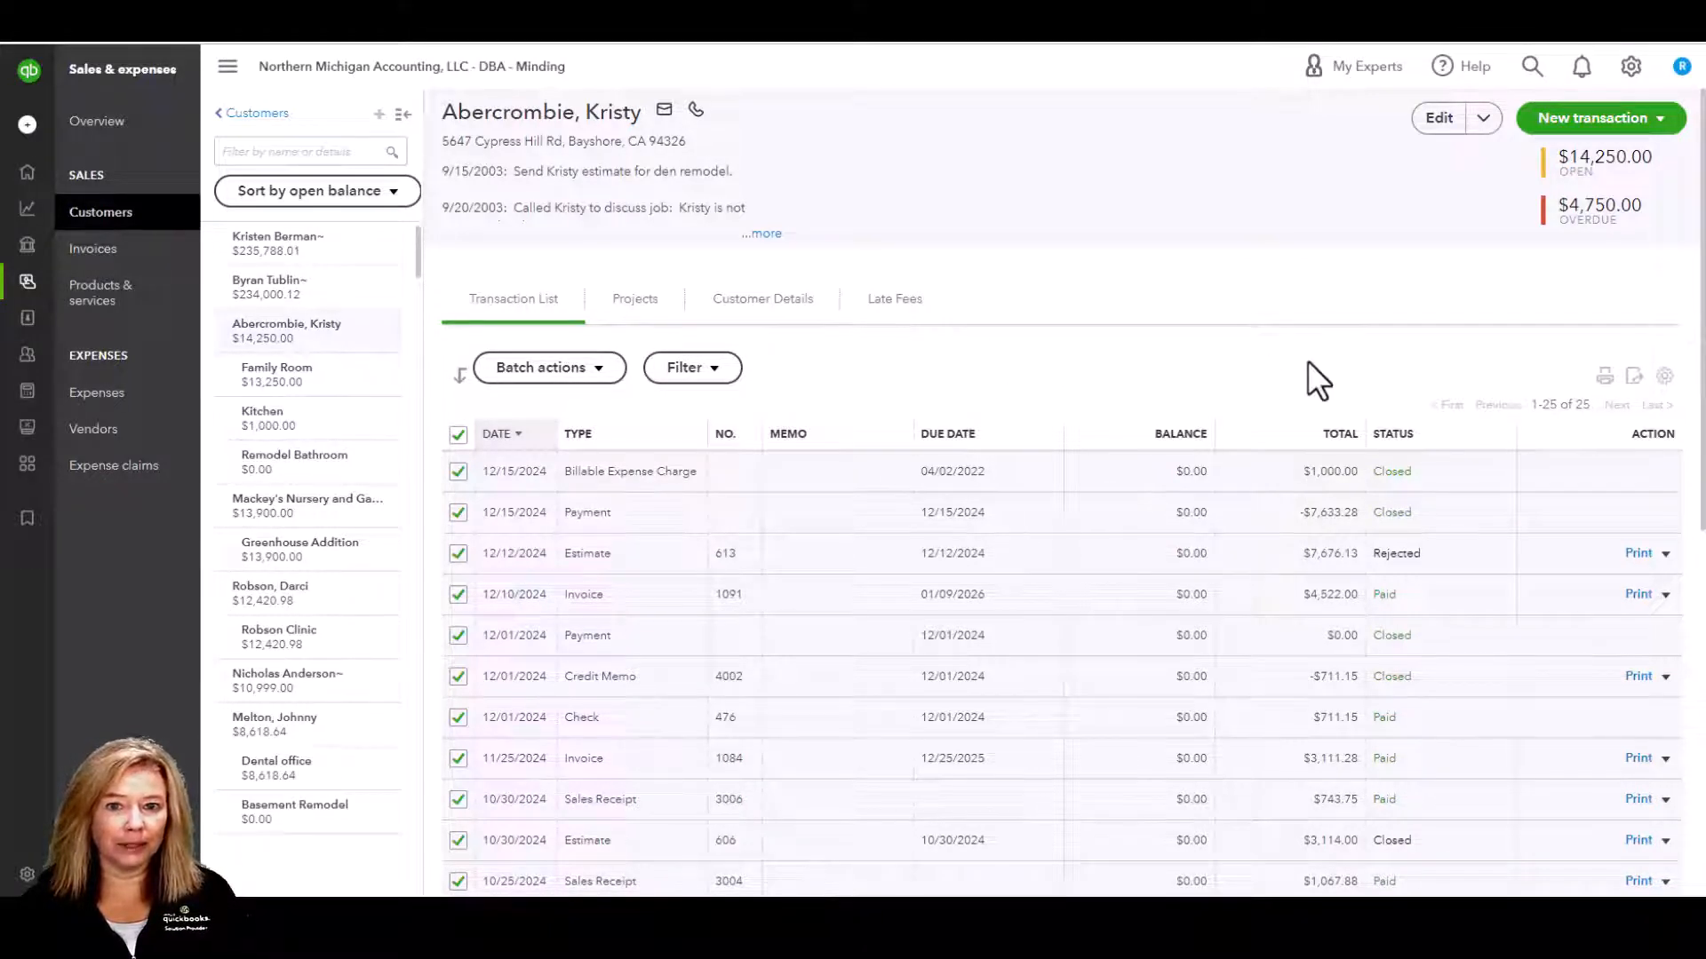
- Review the transaction list's column settings, switching compact rows on and off, and view the new transaction types available for the customer
click(1663, 376)
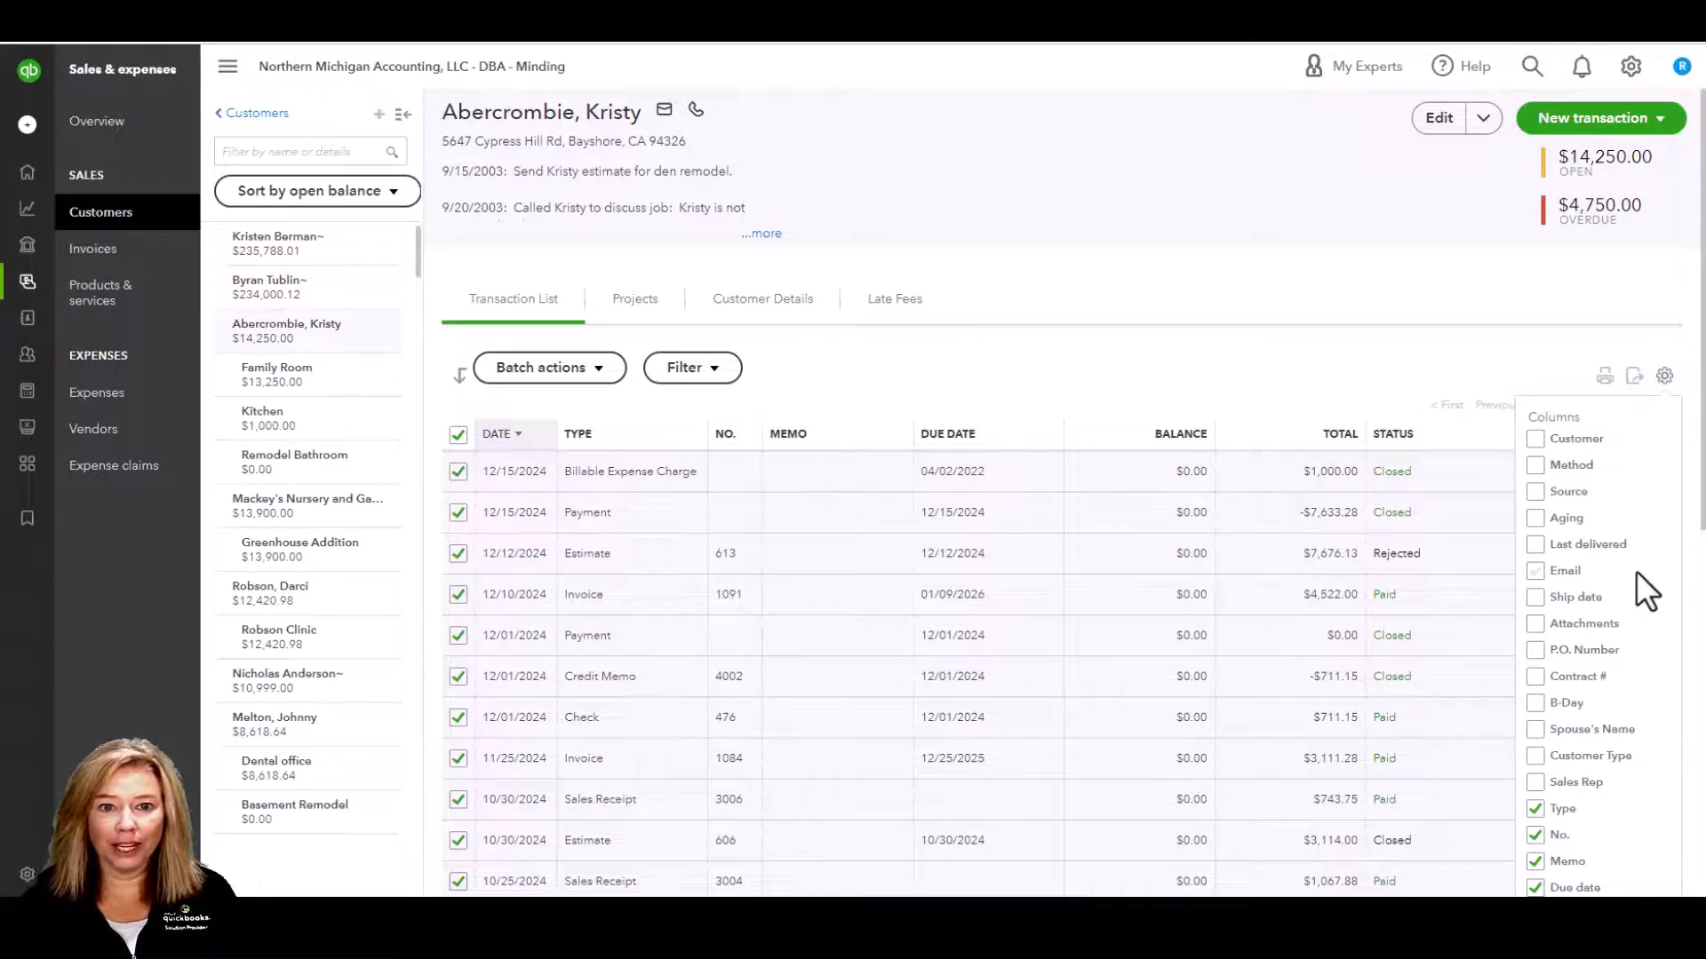
scroll(1635, 570, down, 3)
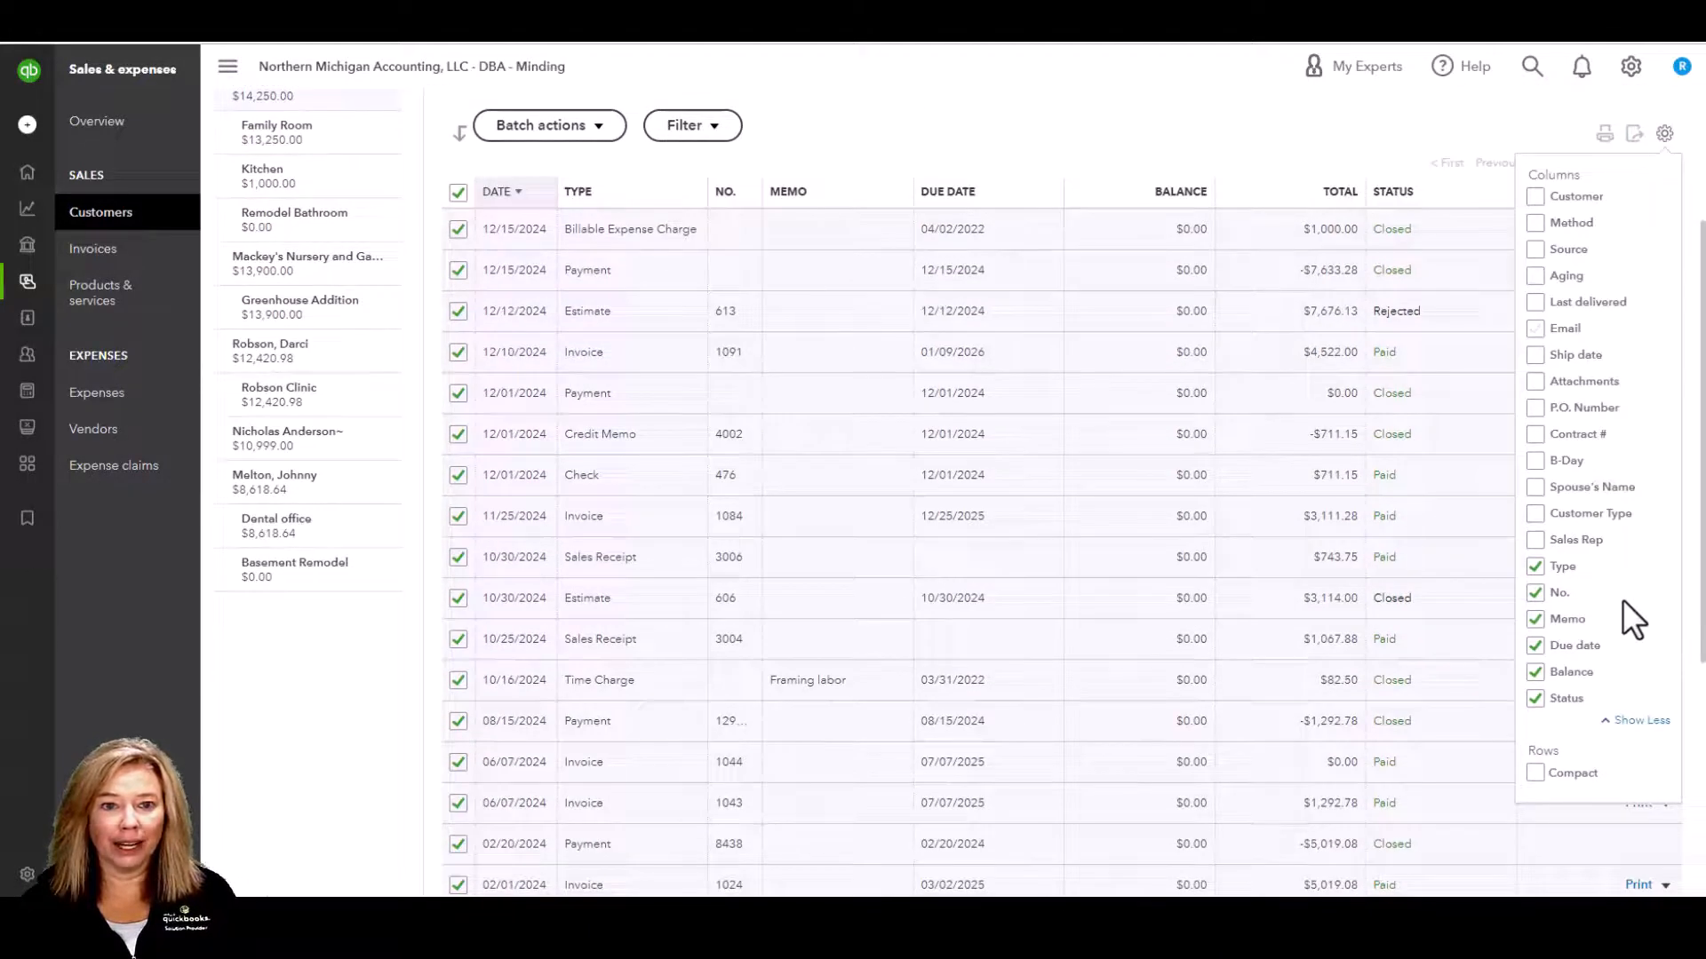
click(1536, 773)
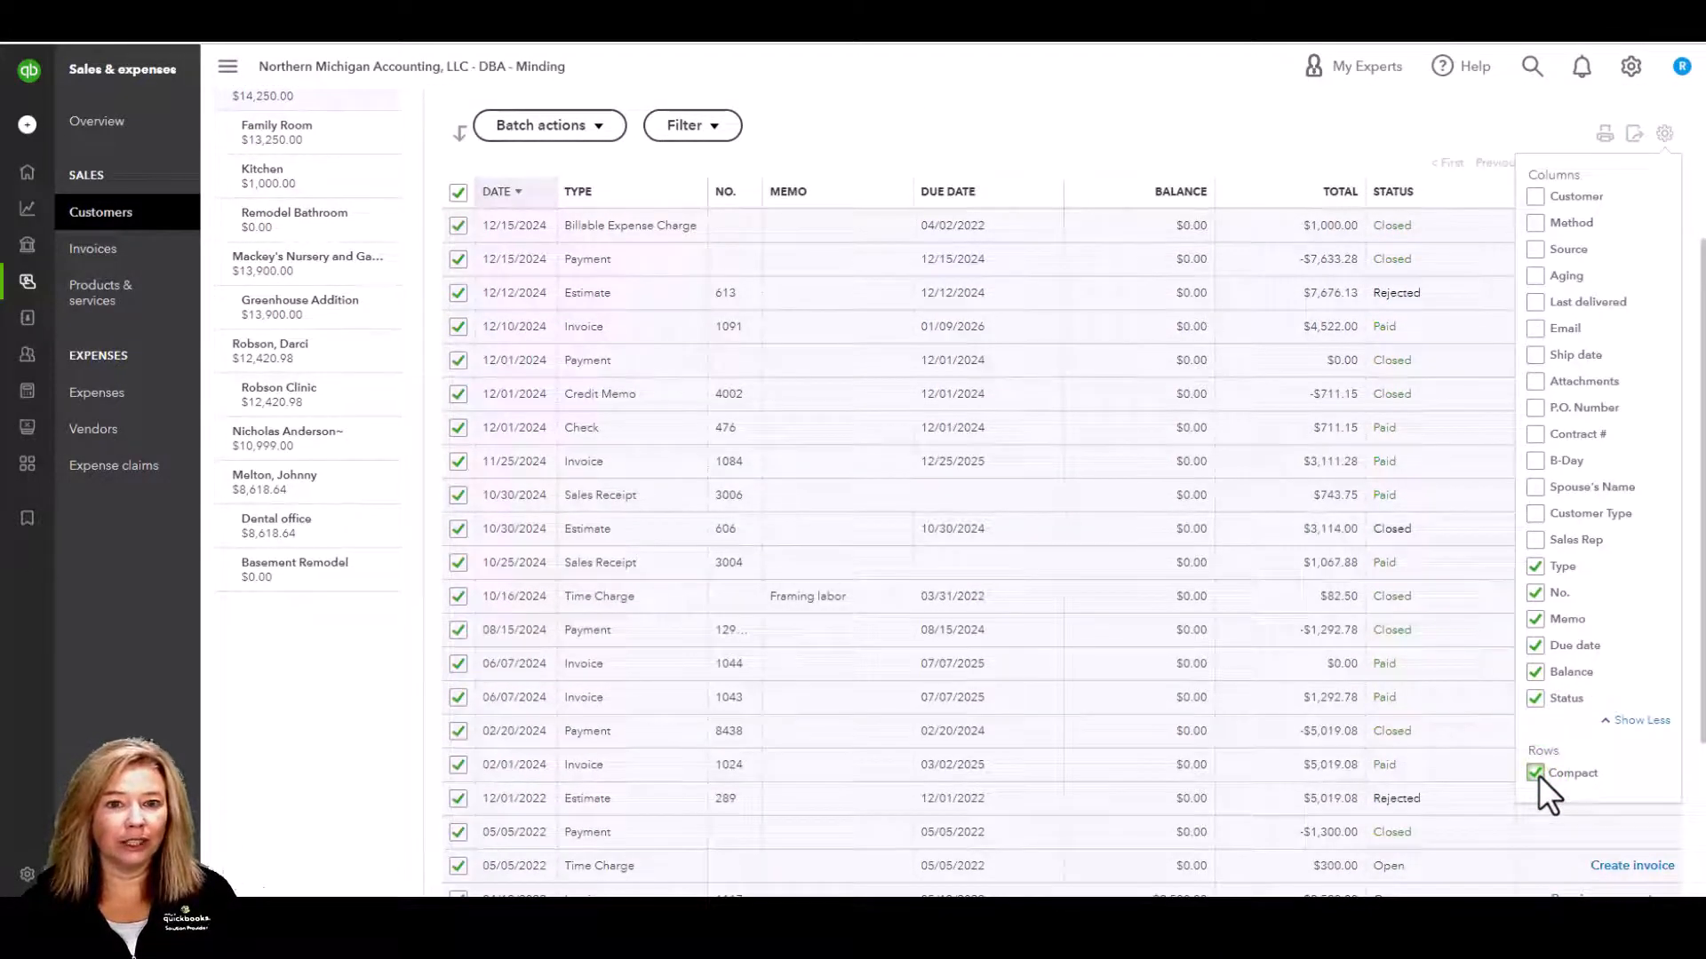
click(1536, 773)
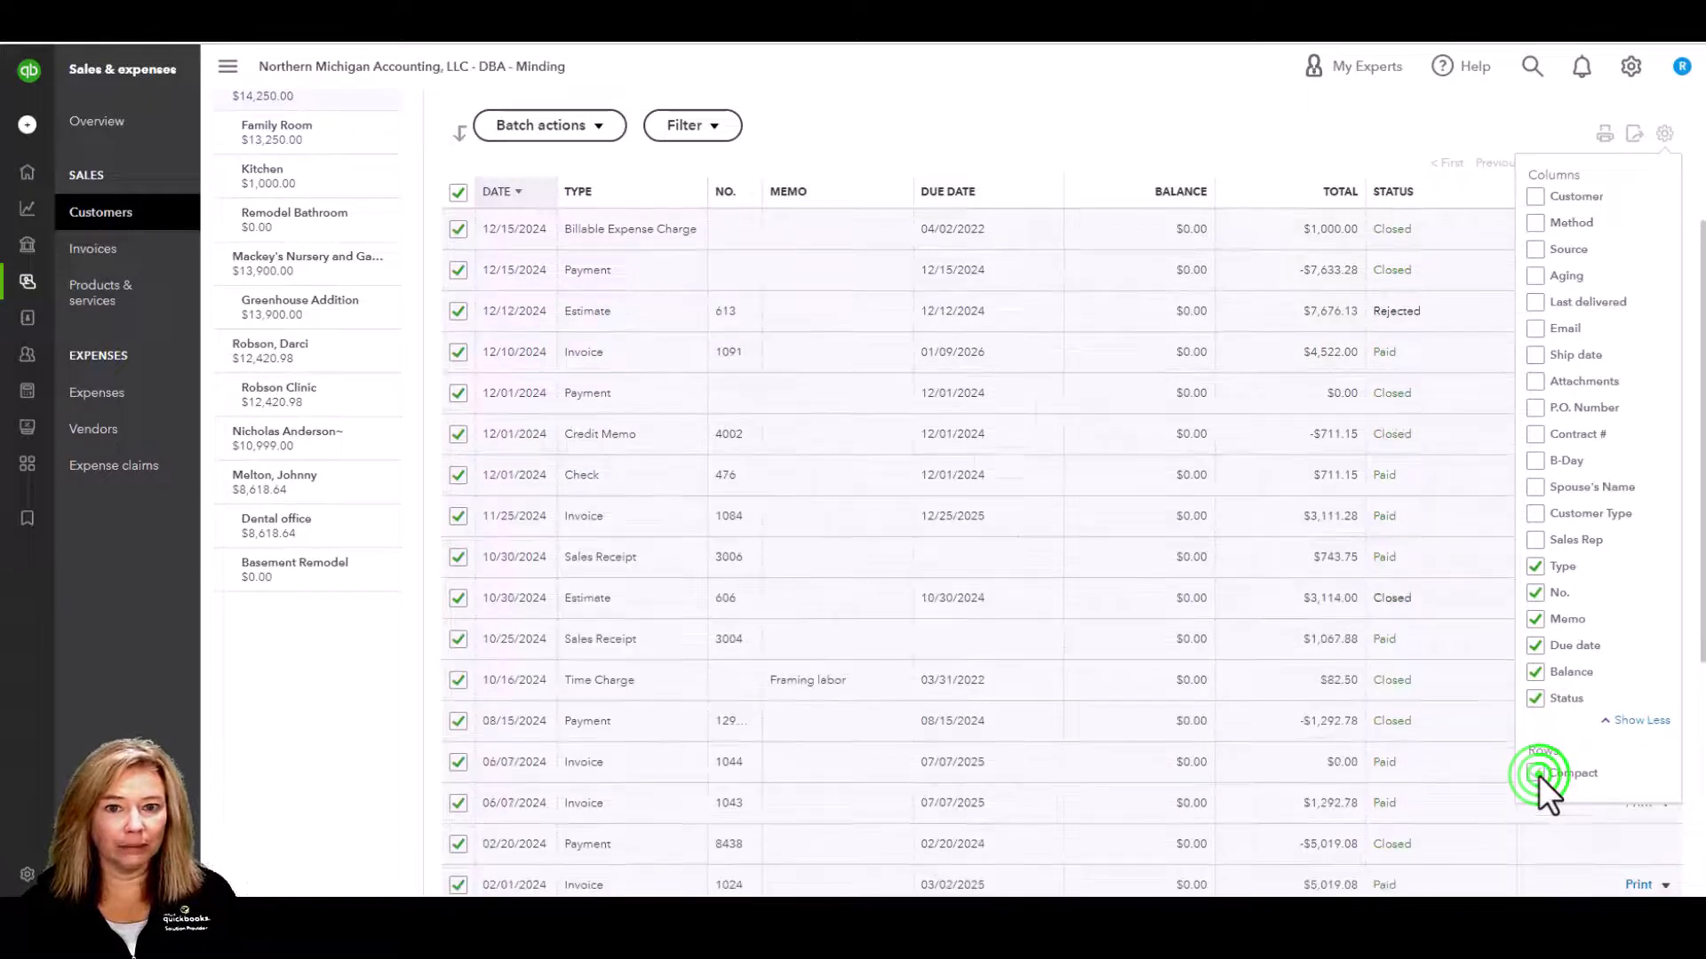
click(1663, 134)
scroll(1662, 135, up, 3)
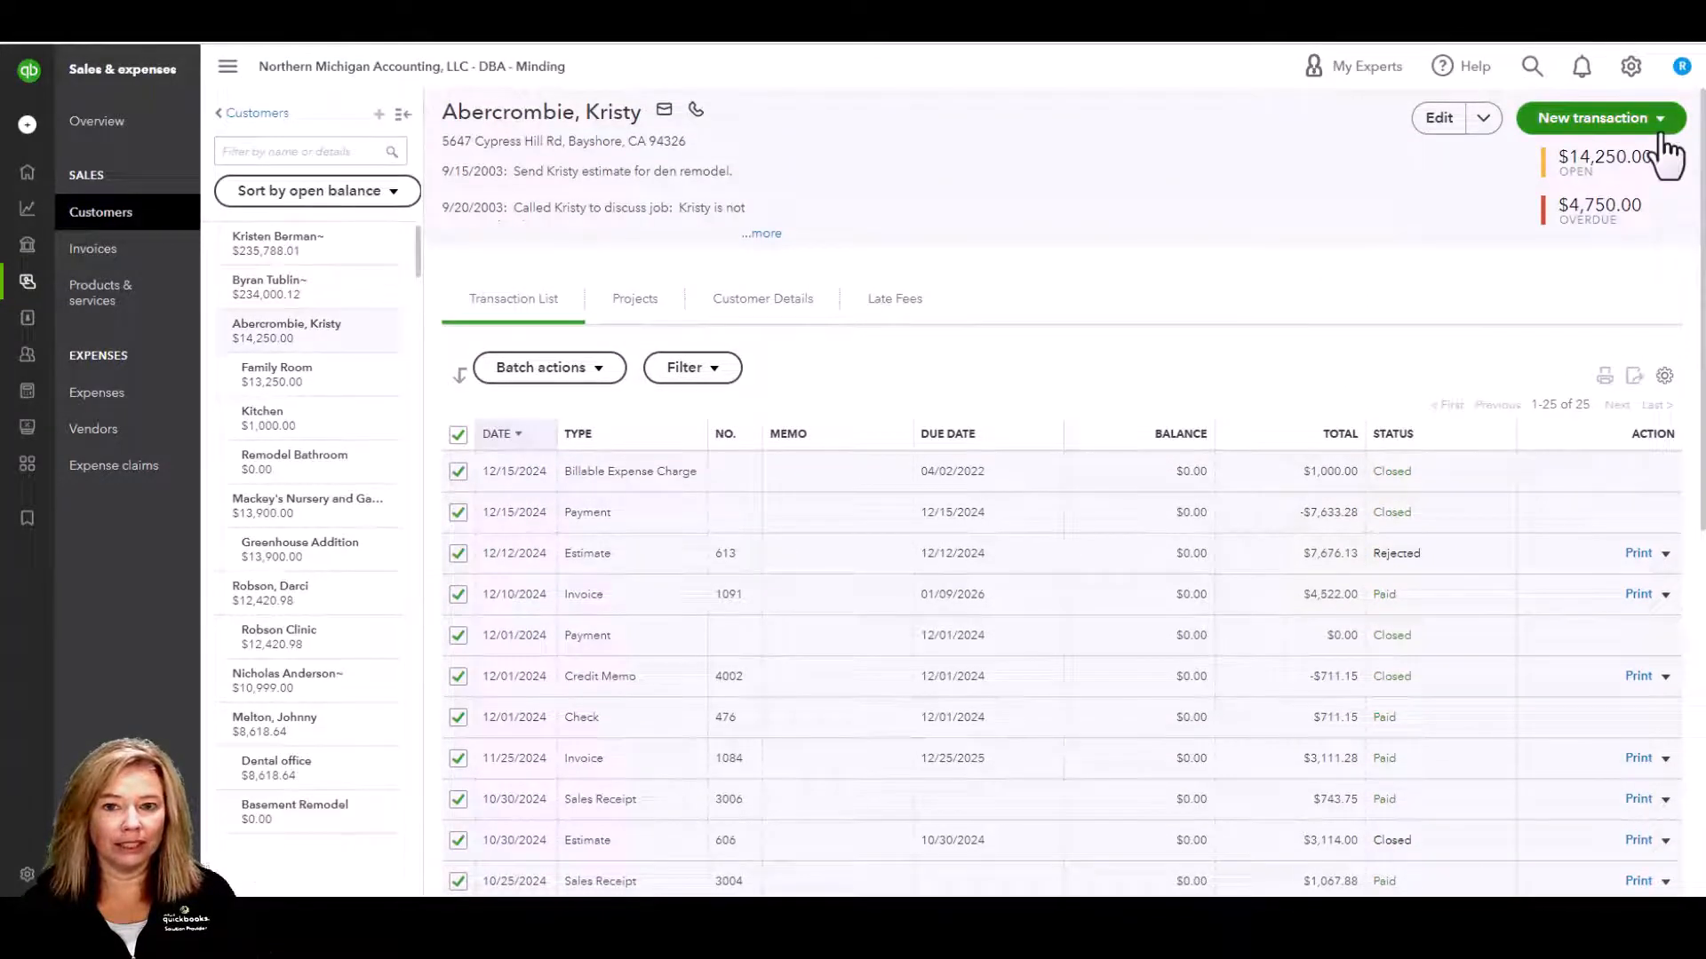
click(1663, 125)
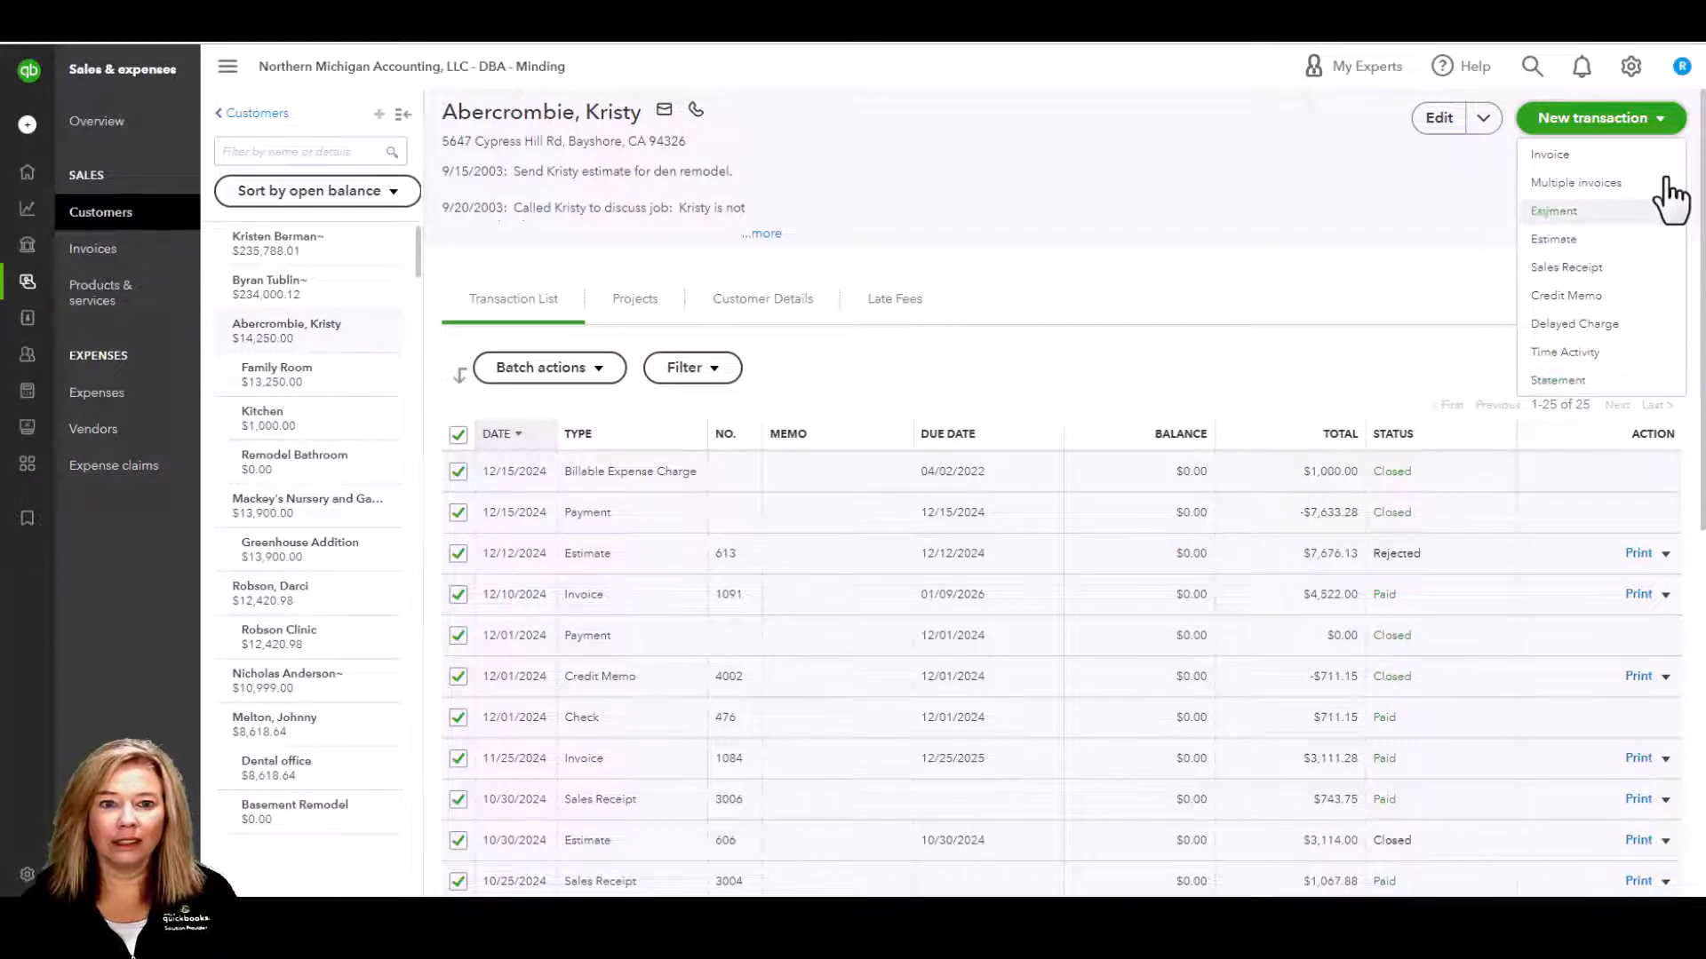
click(1675, 124)
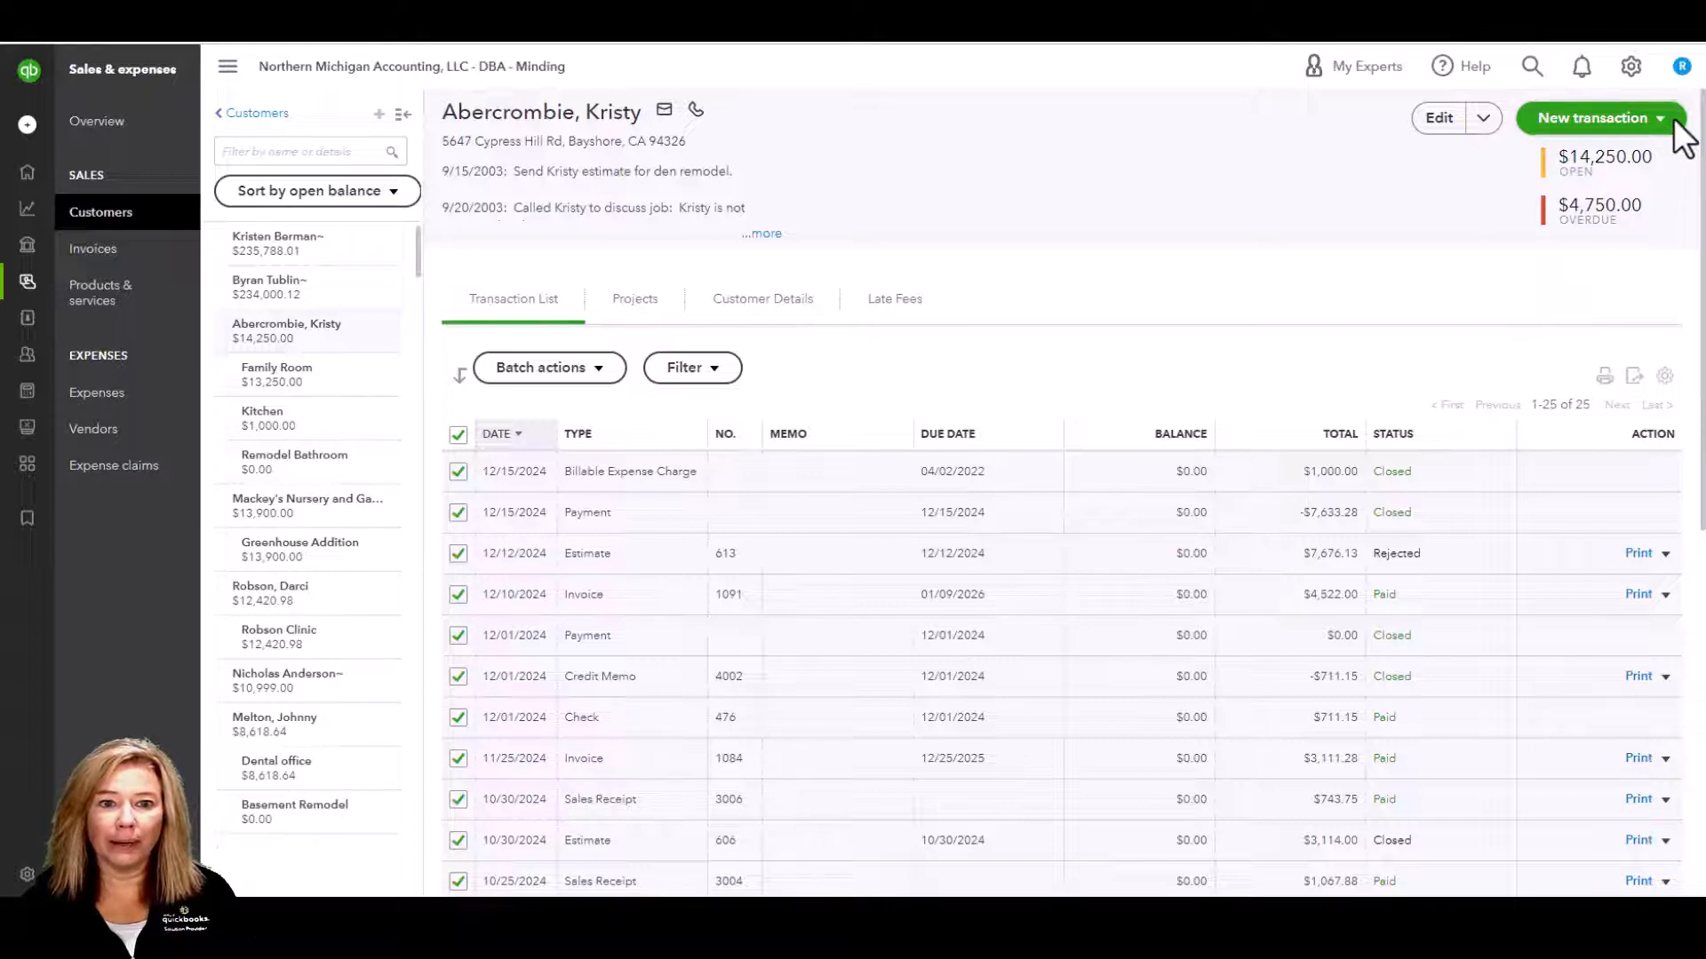
- Open the second listed customer's record from the customer list, view its edit form and save it without changes
key(ctrl+Tab)
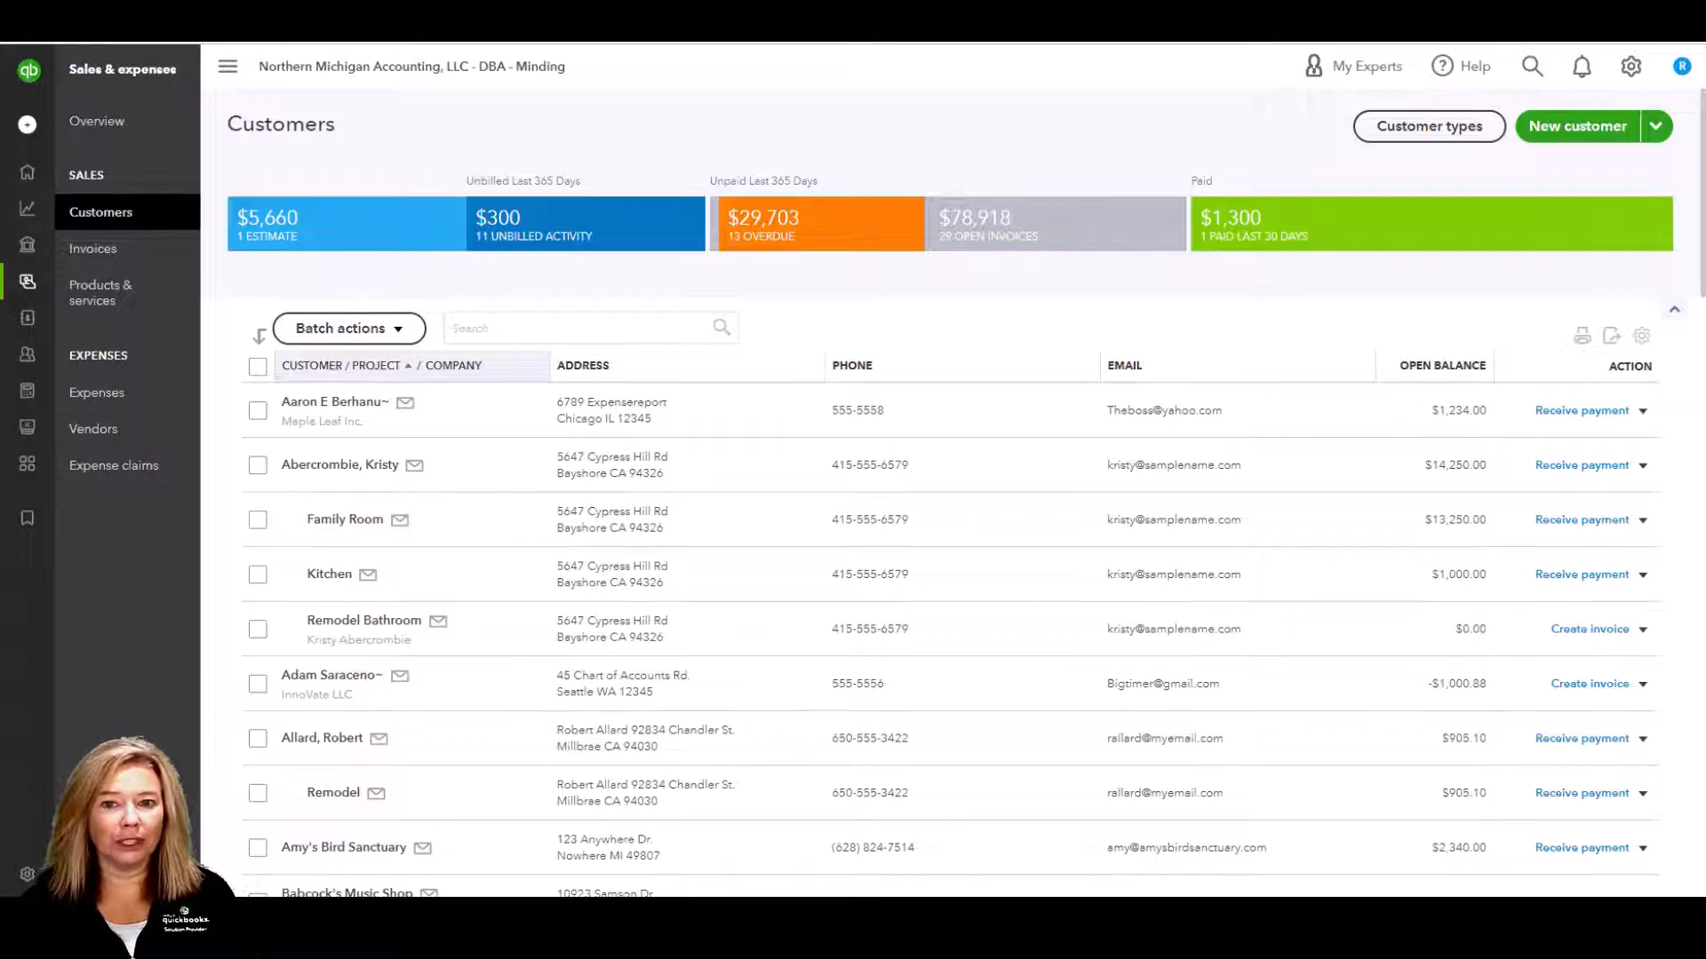
click(373, 464)
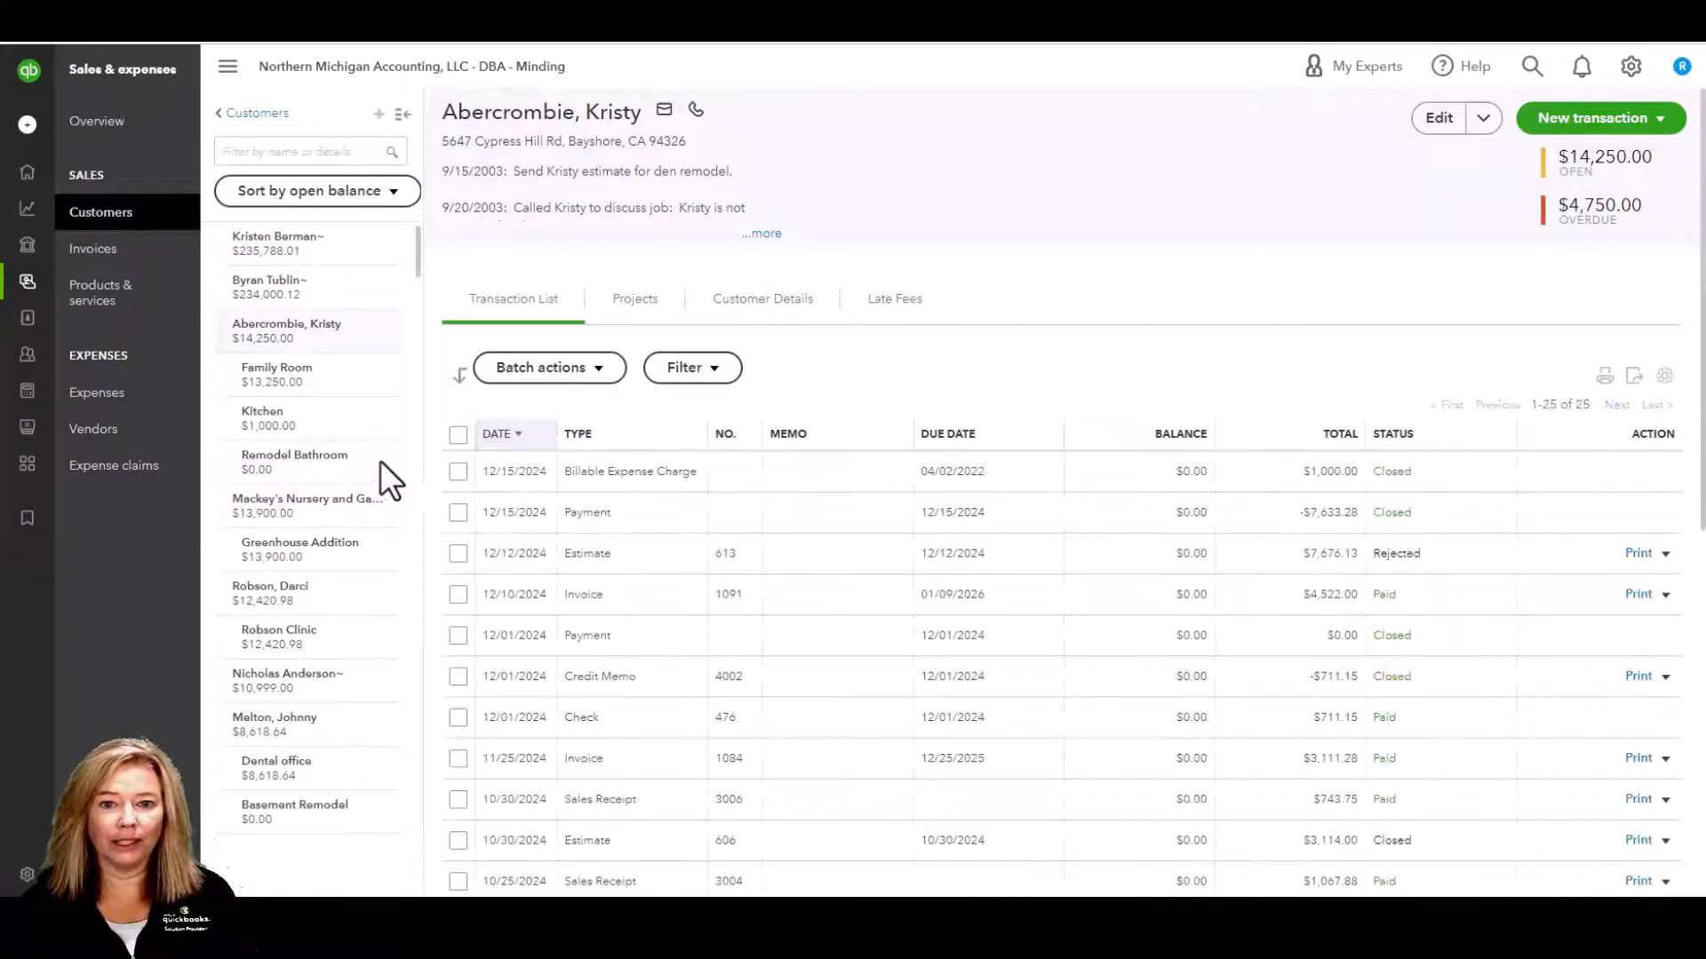
click(1438, 119)
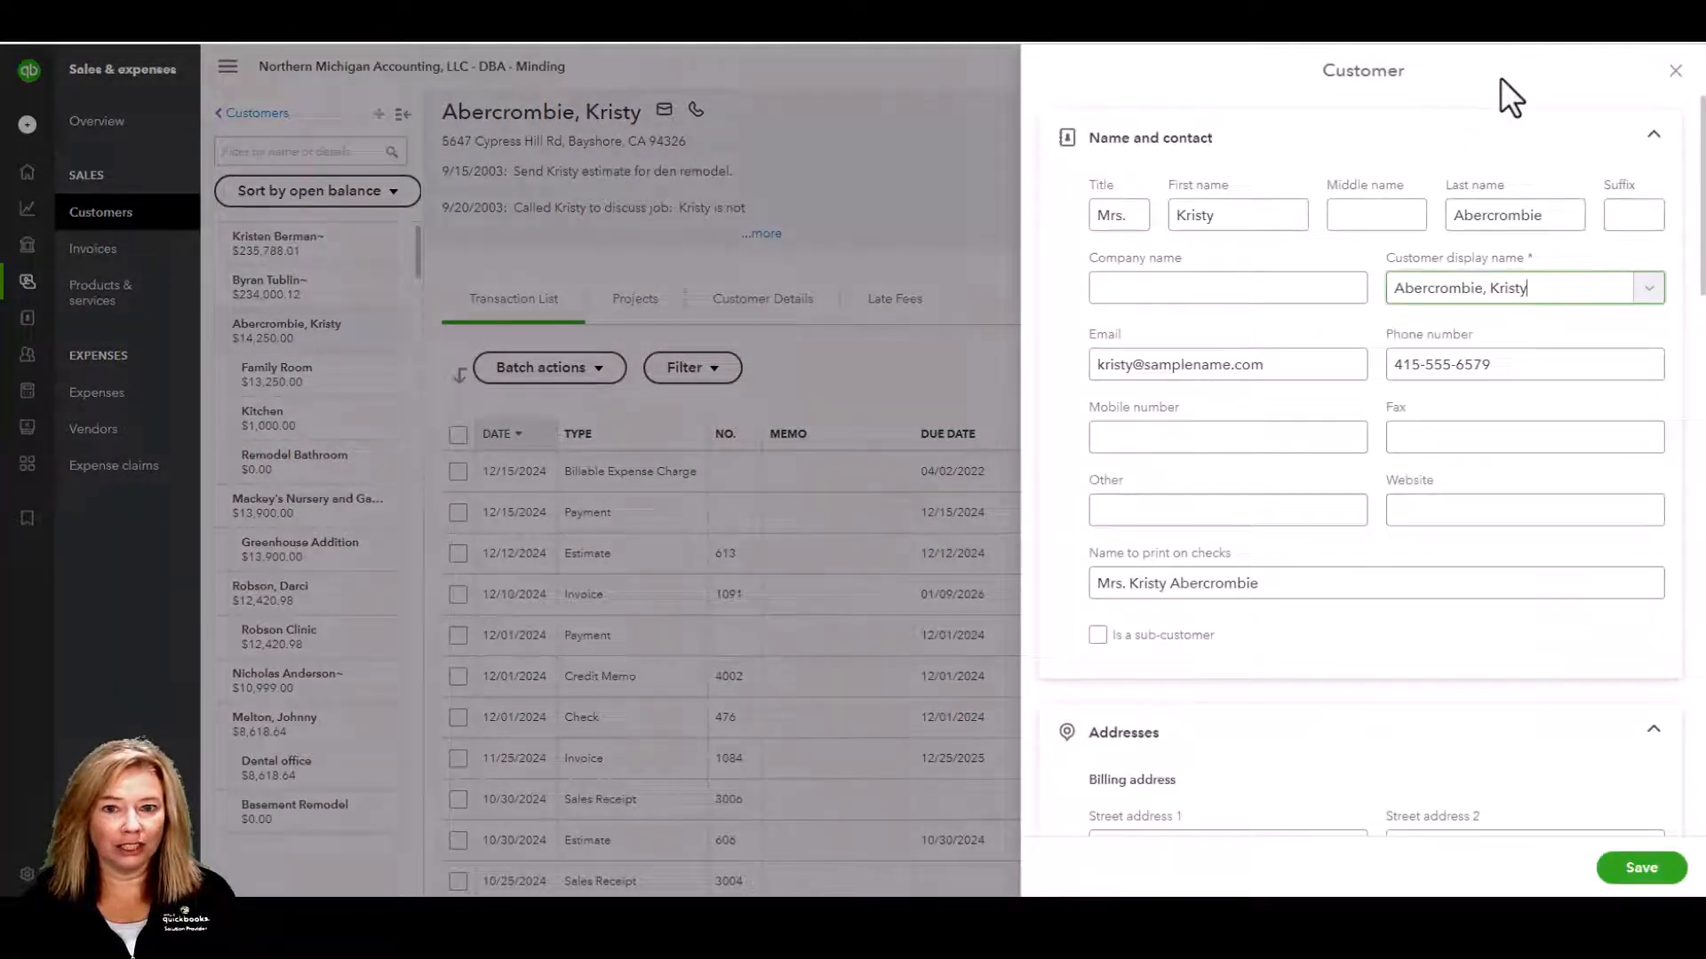
click(1641, 868)
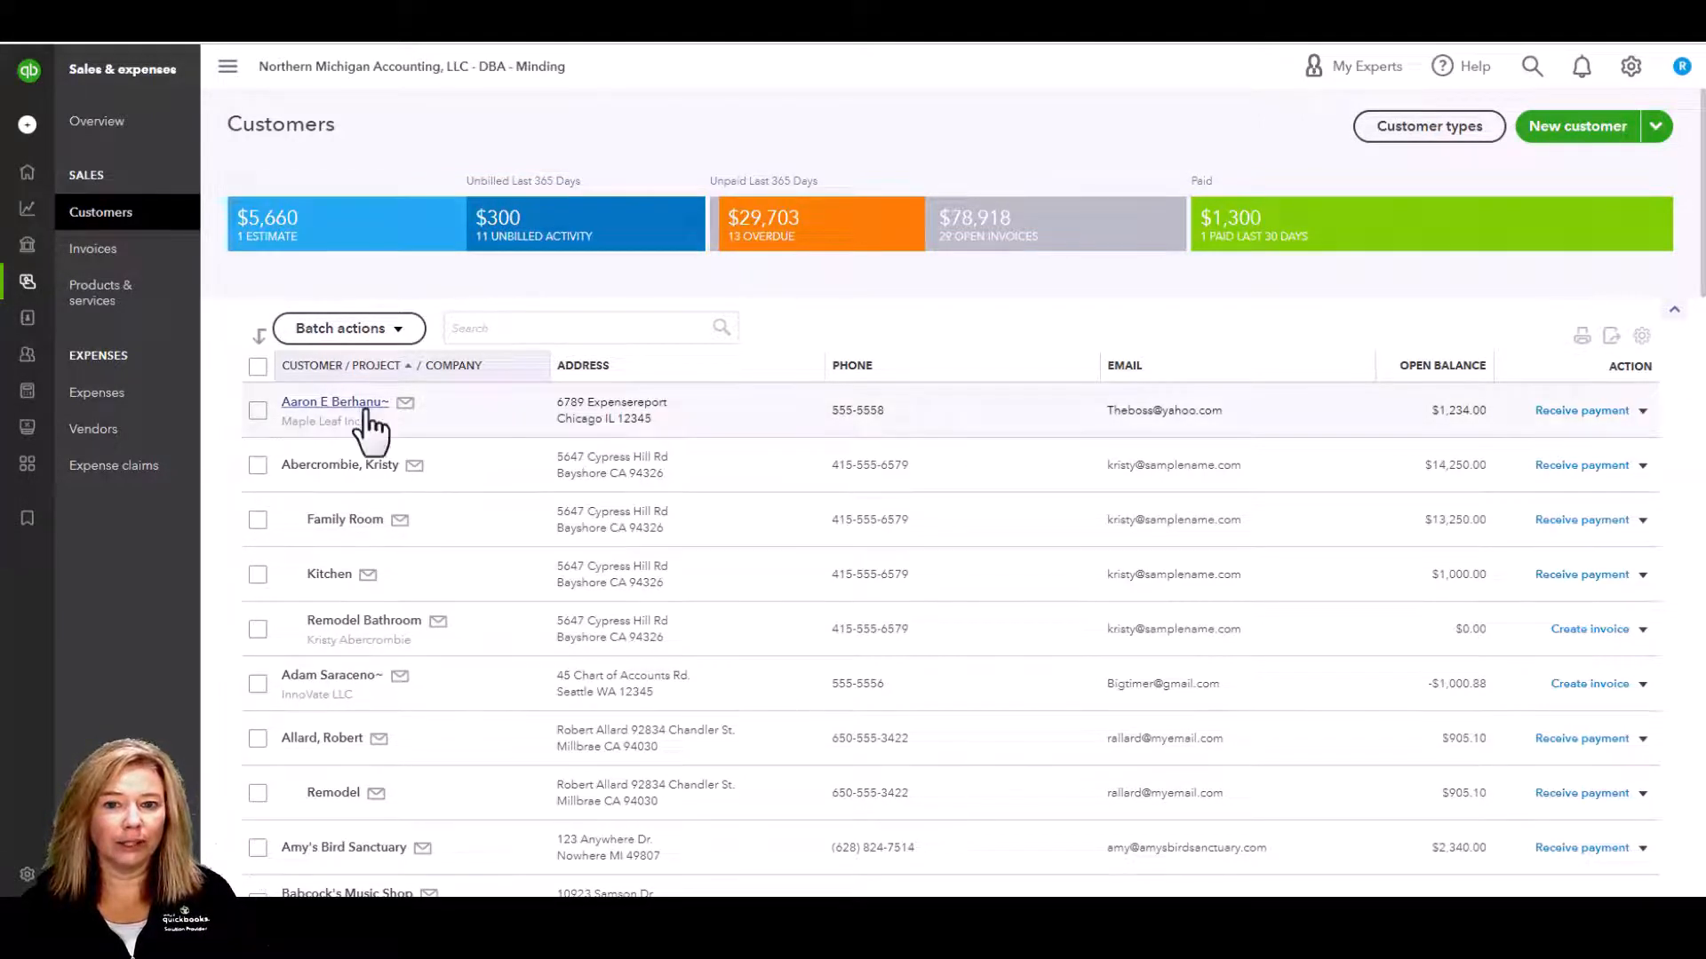
- Make the first listed customer inactive, accepting the adjusting transaction for its balance, and return to the customer list
click(335, 403)
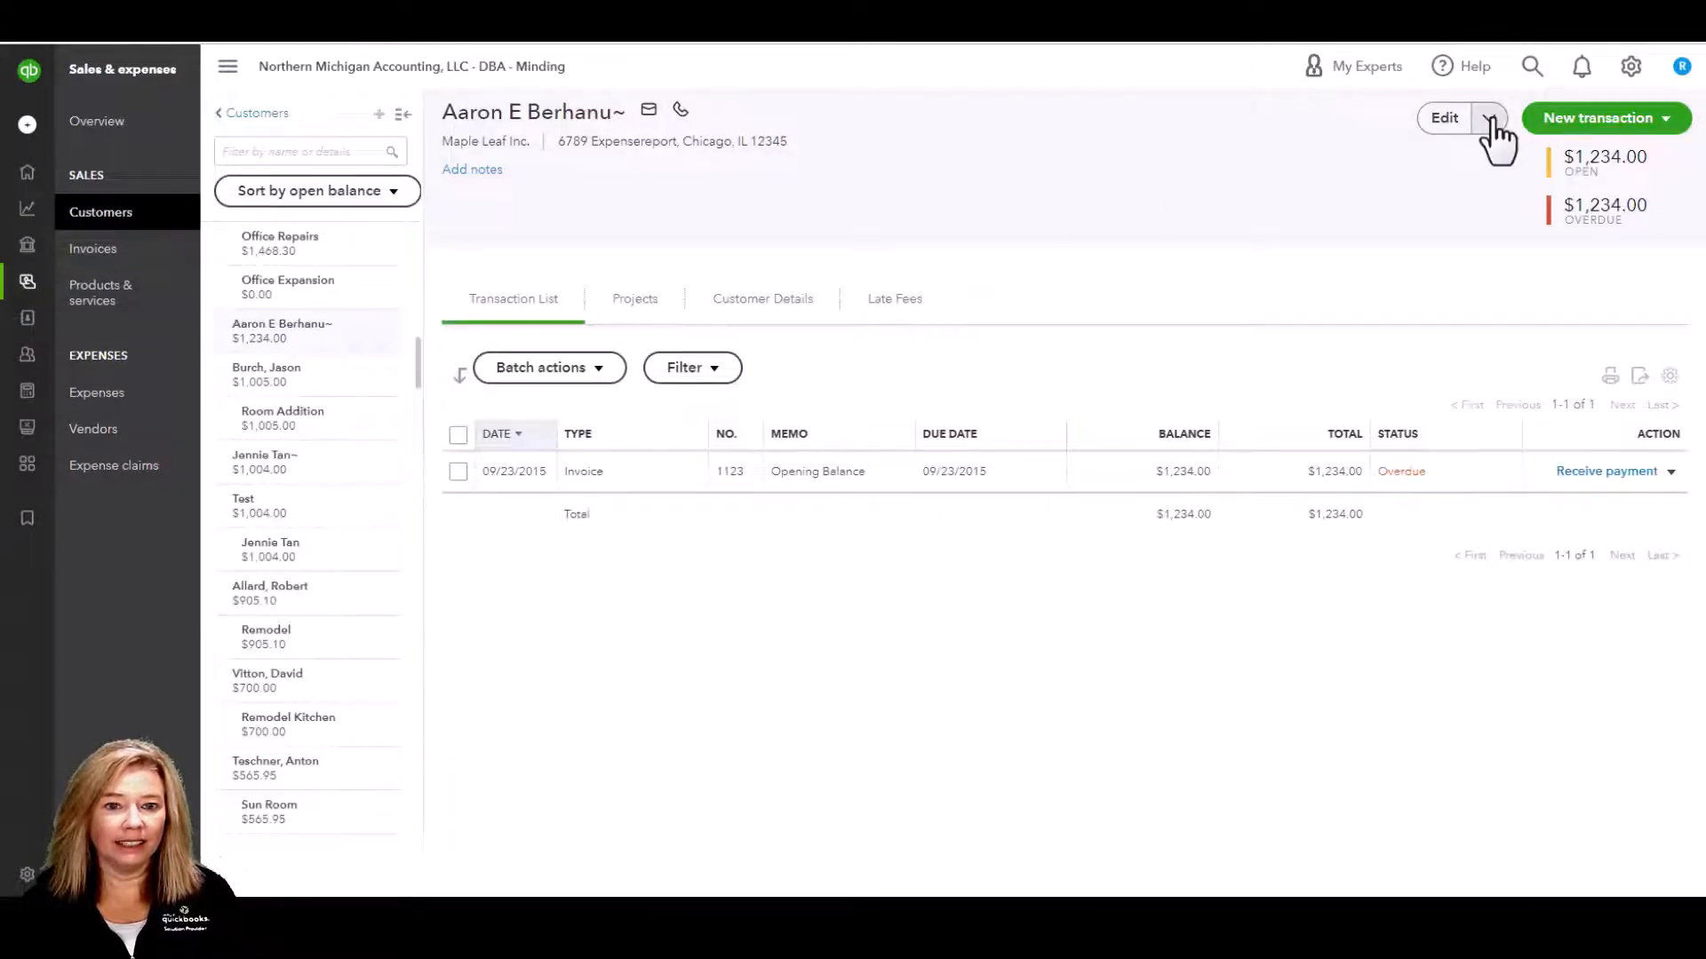
click(1491, 121)
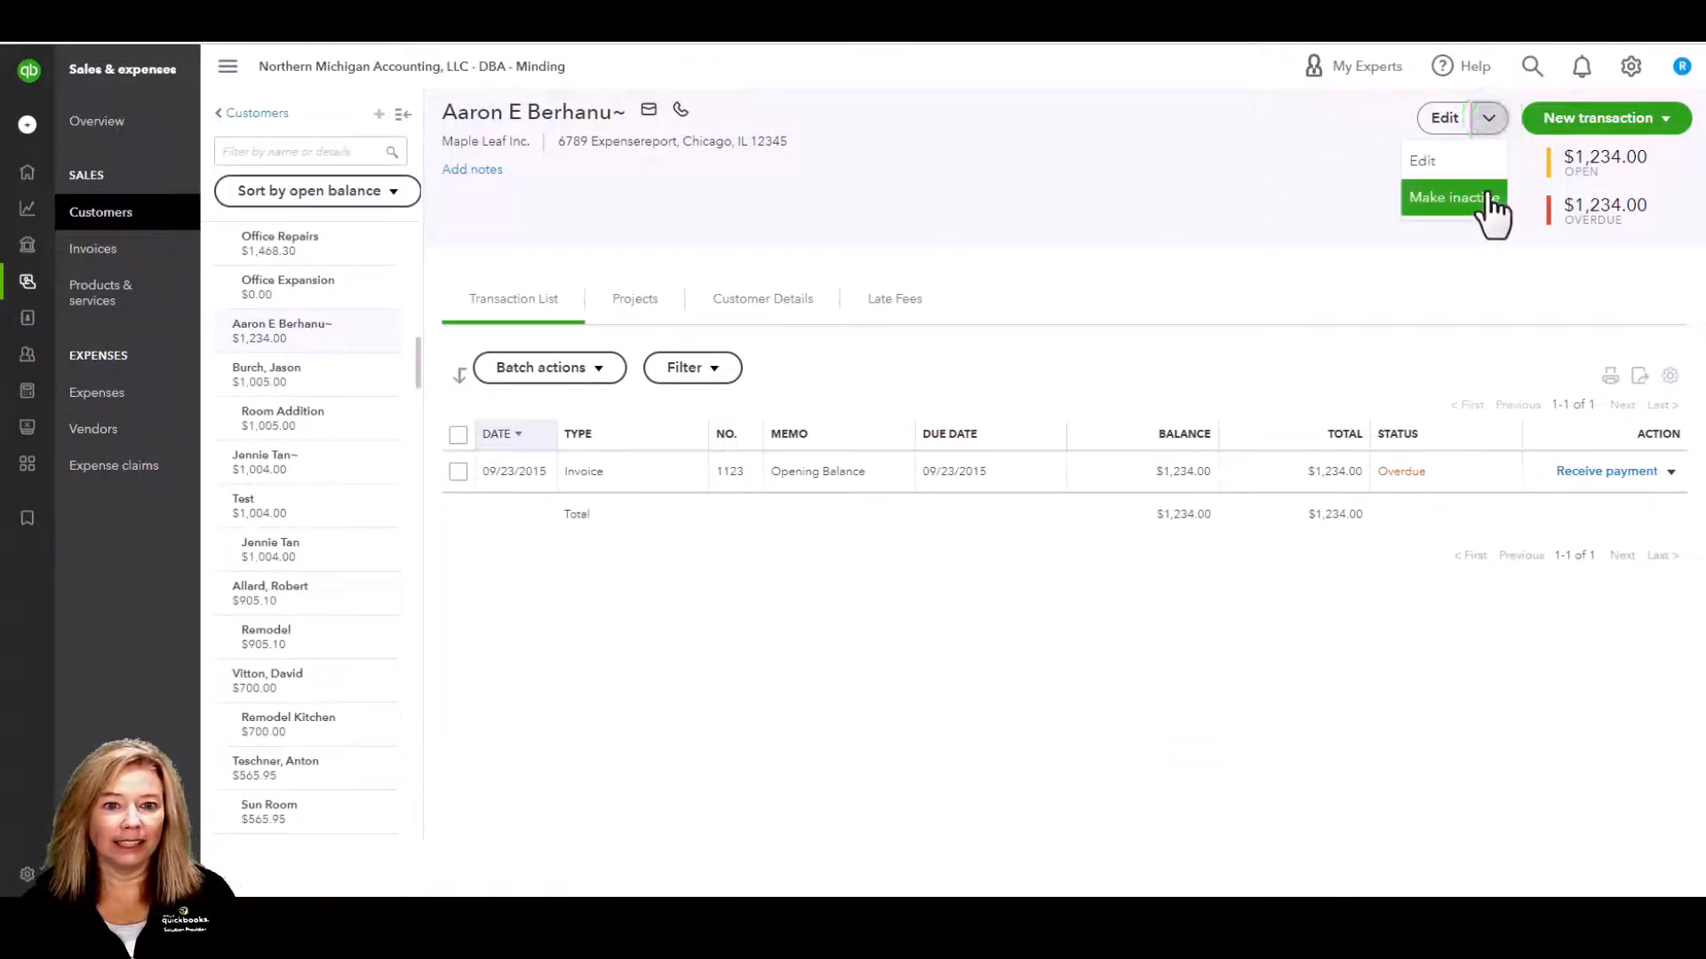
click(1491, 205)
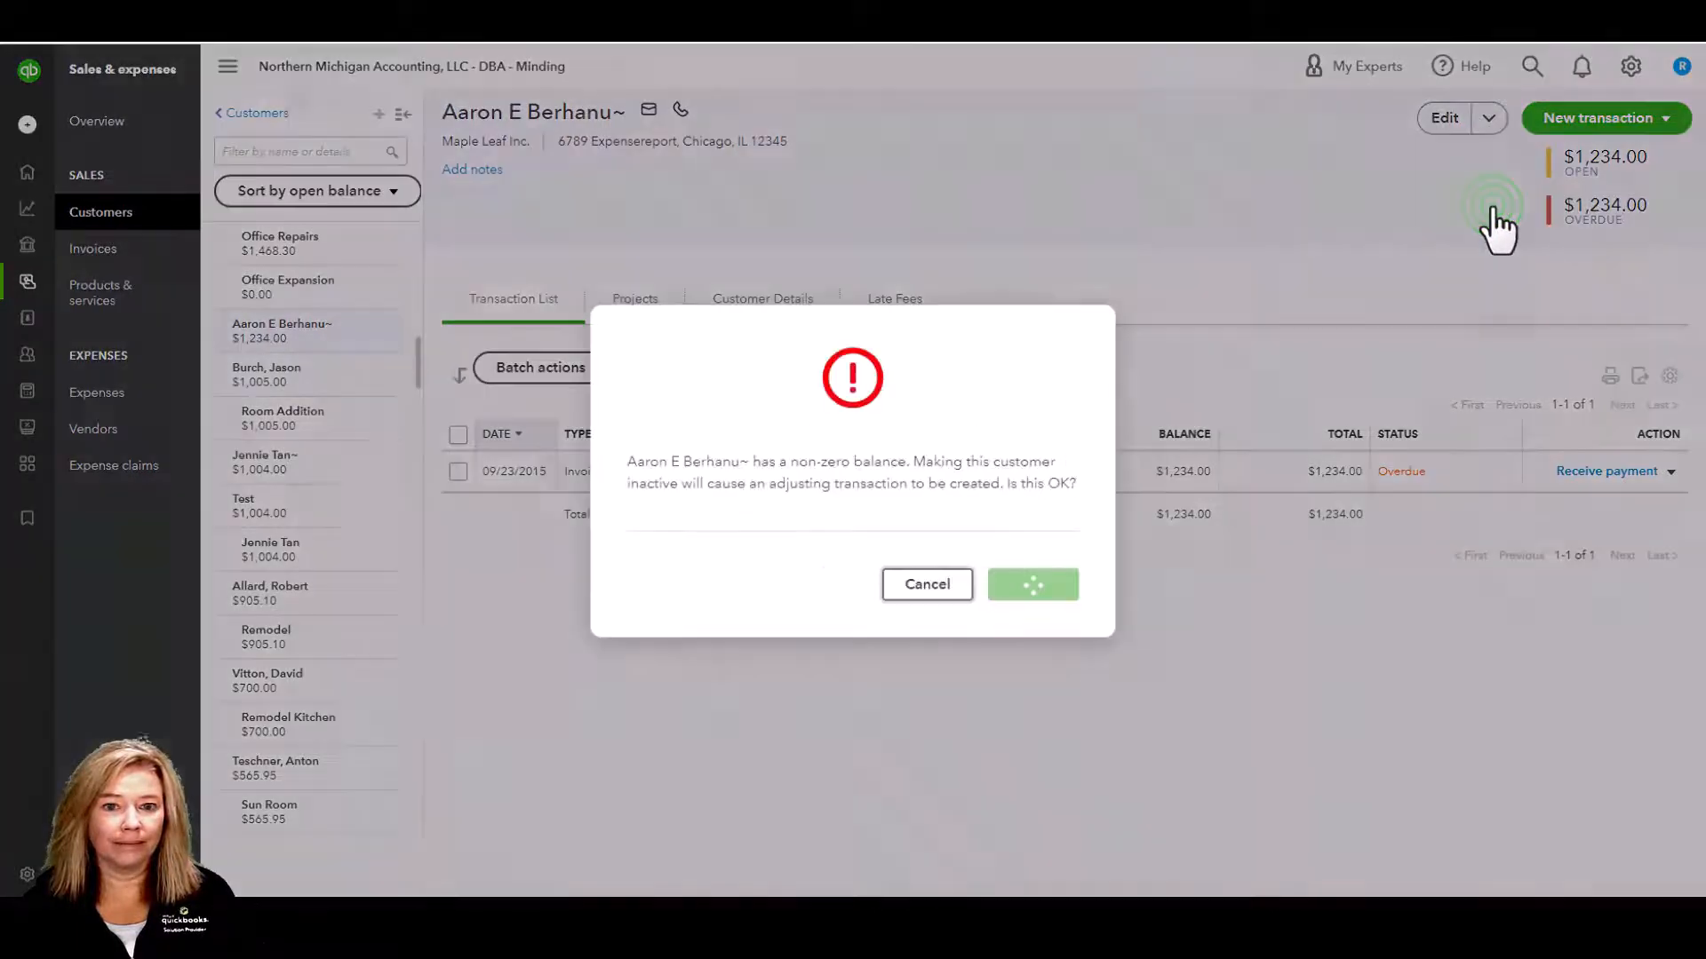
click(1048, 588)
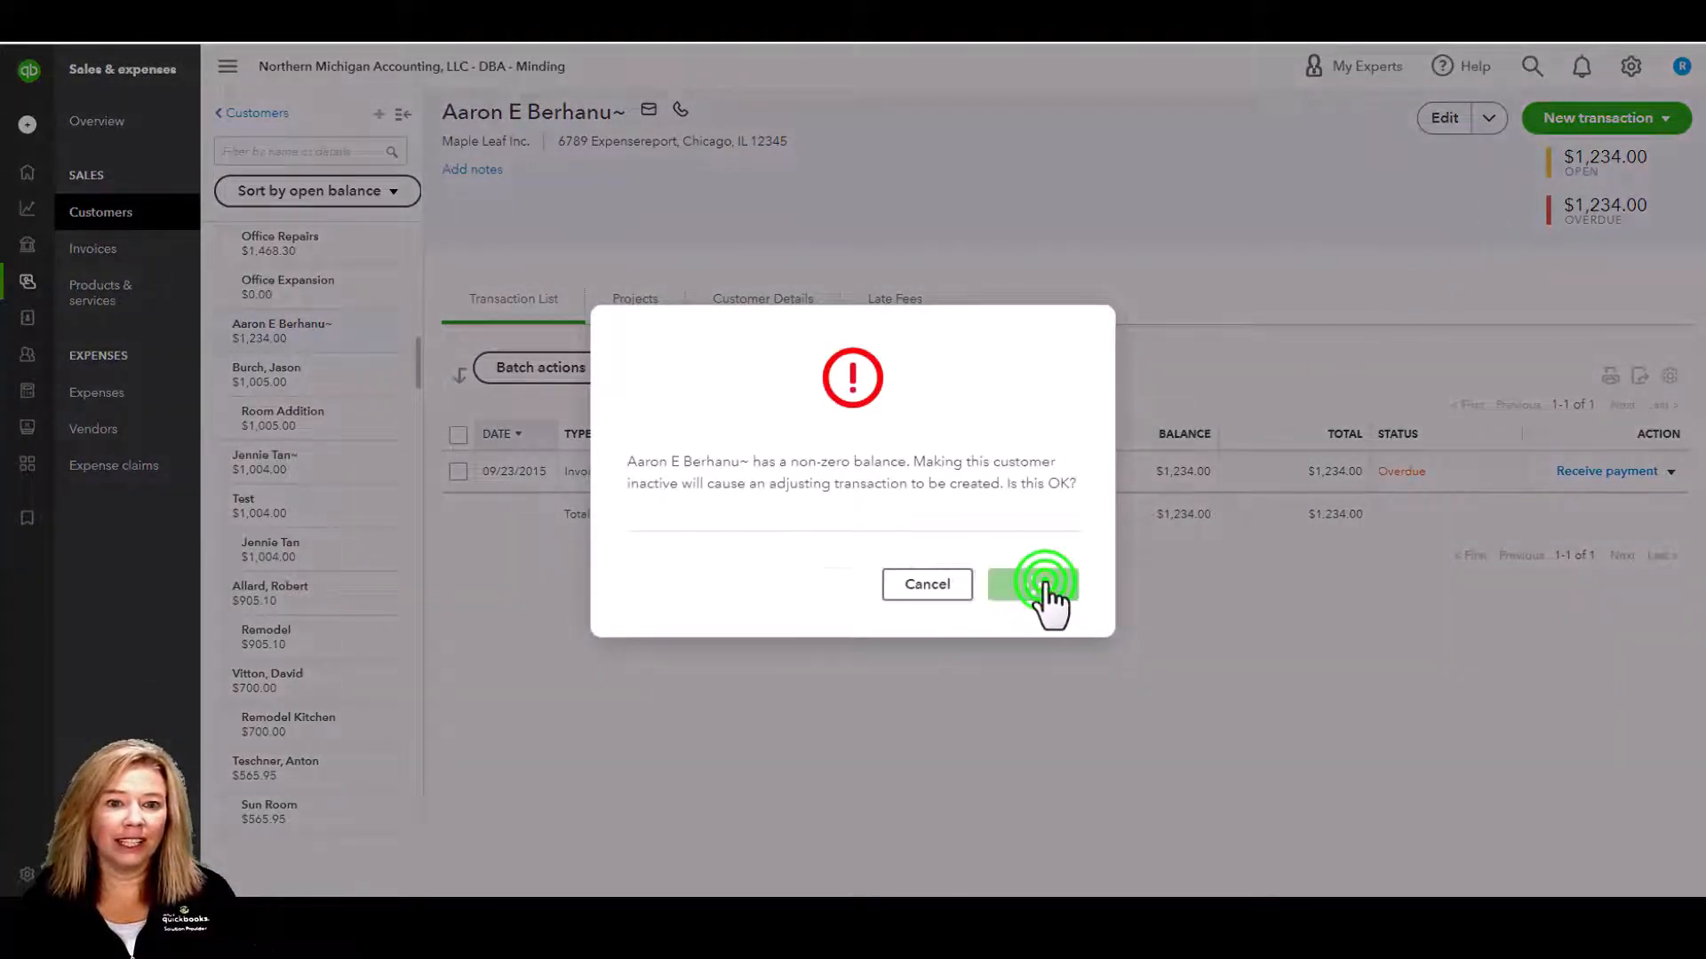
click(248, 112)
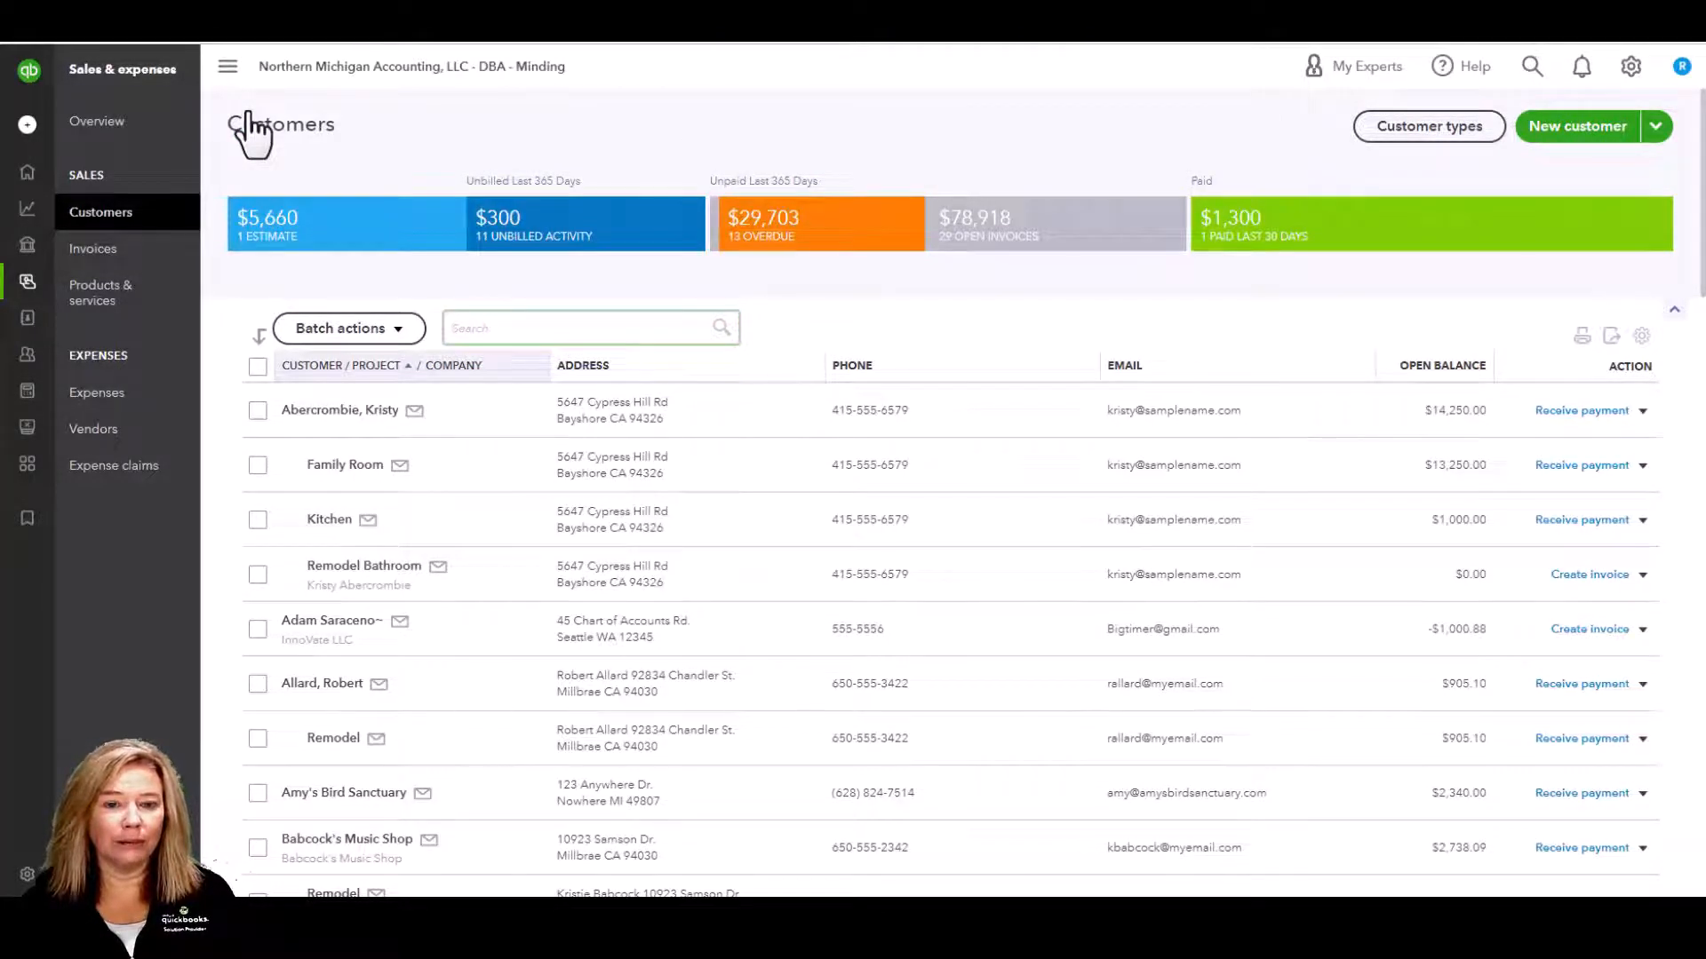
click(230, 119)
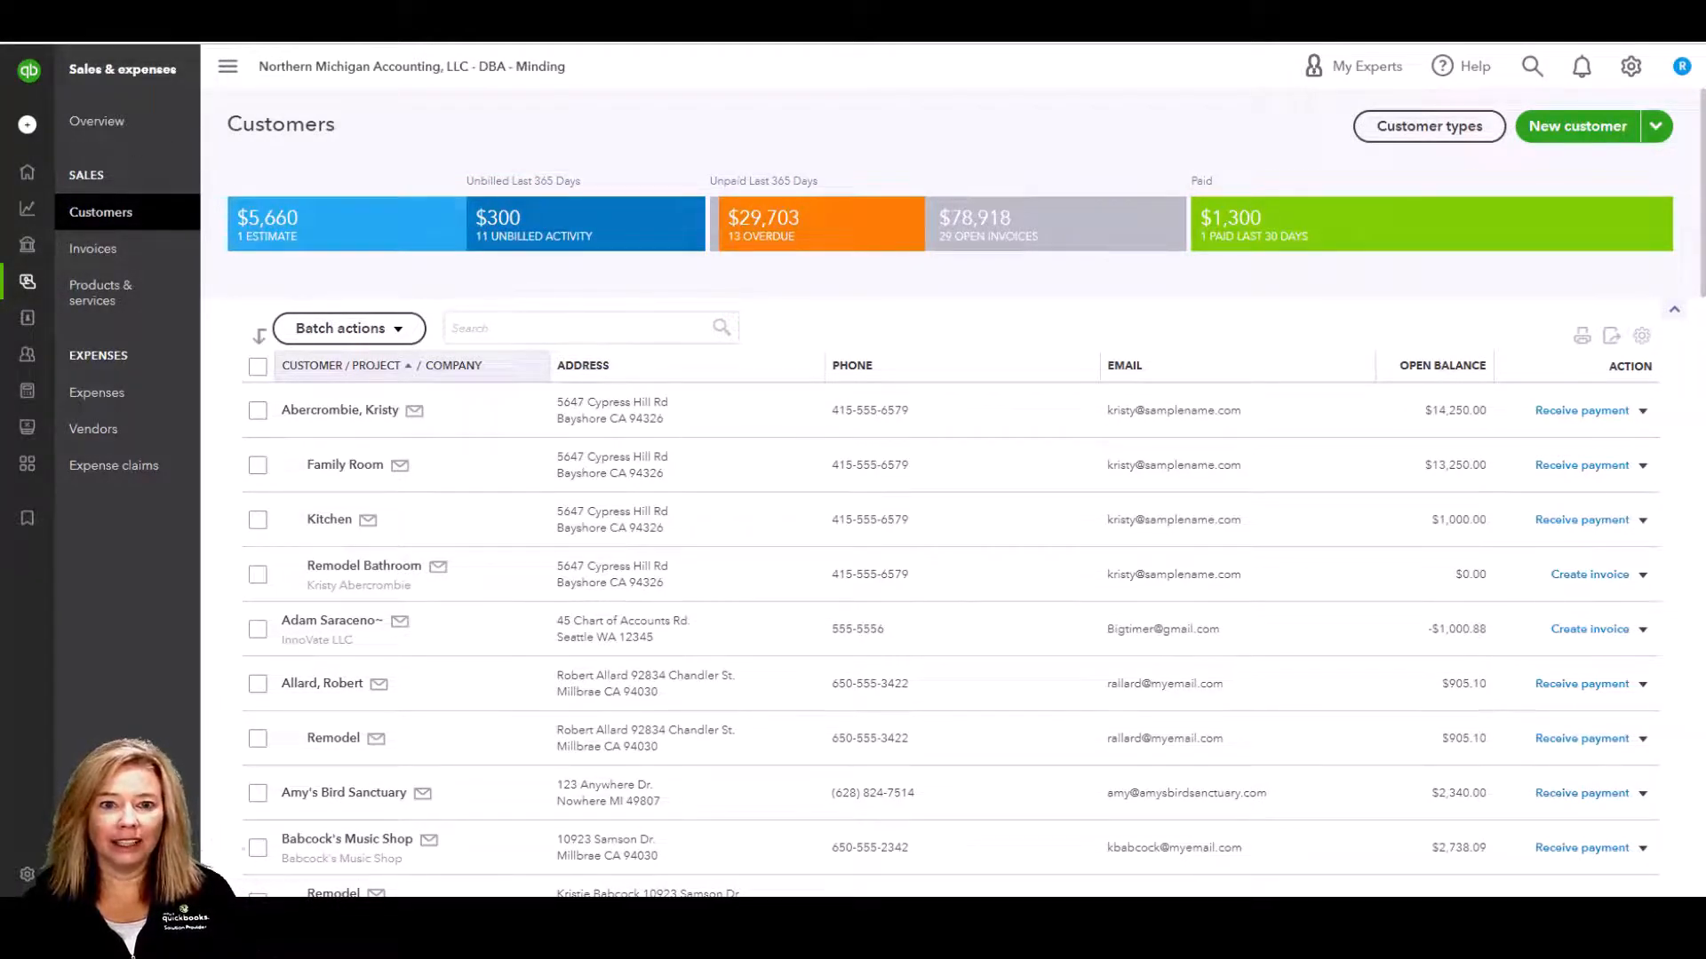
- Copy the customer display name from the Amy's Bird Sanctuary edit form, close the form unchanged and return to the customer list
click(345, 796)
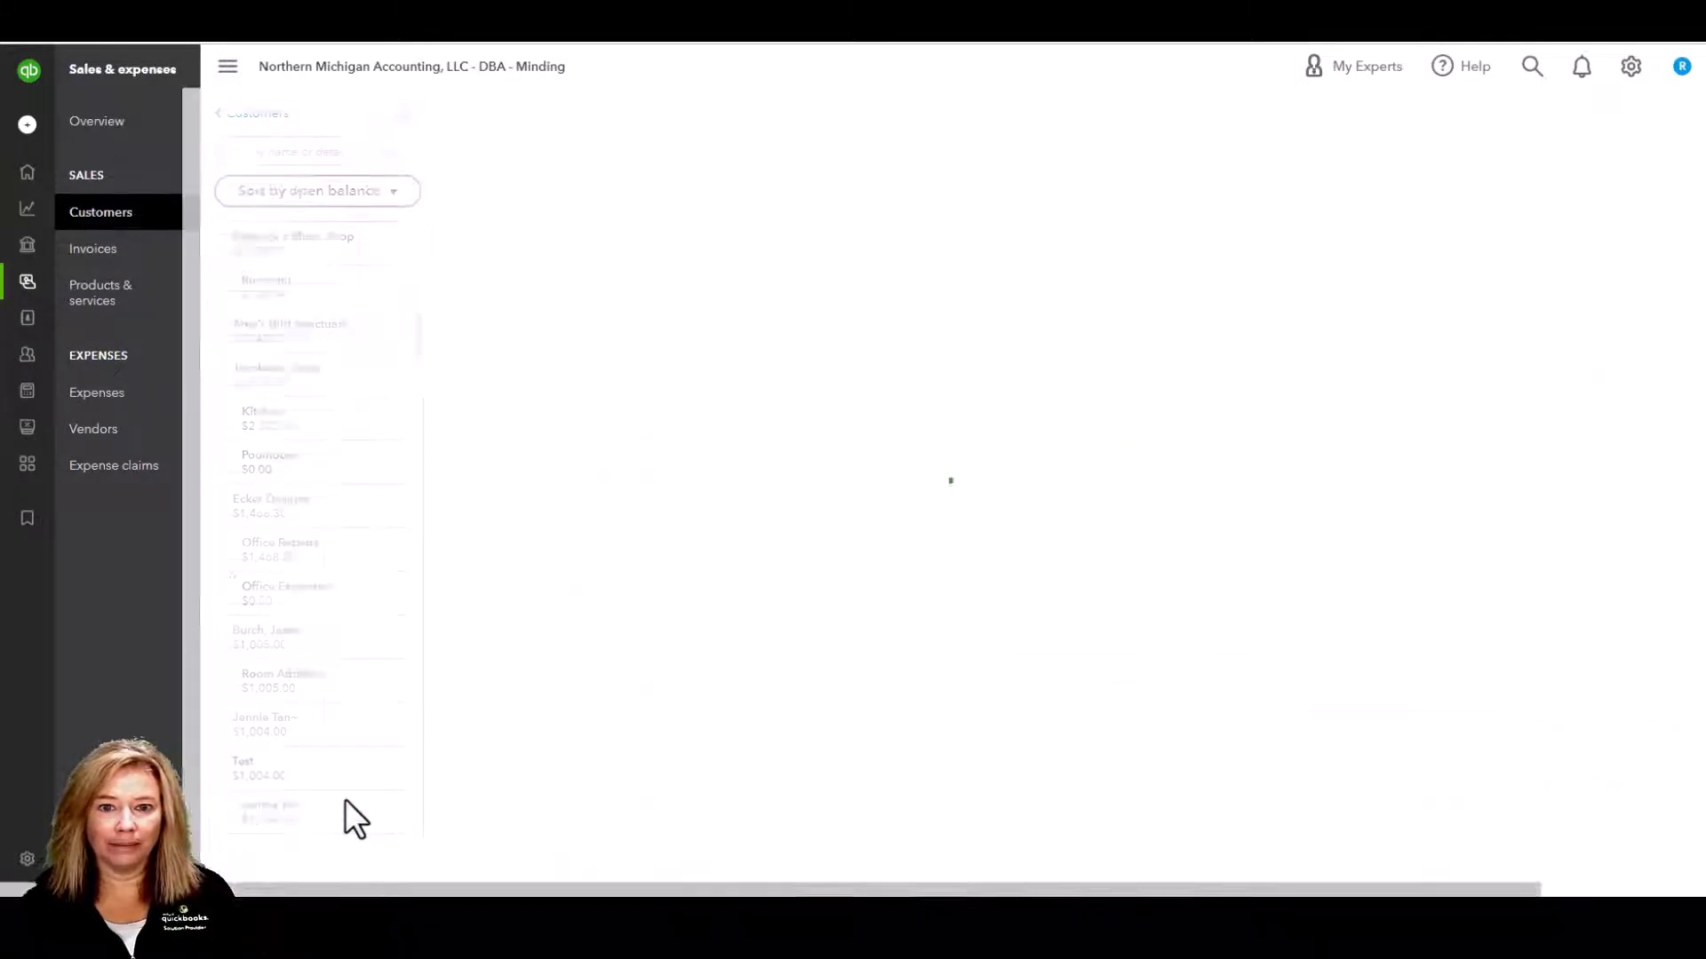
click(1444, 119)
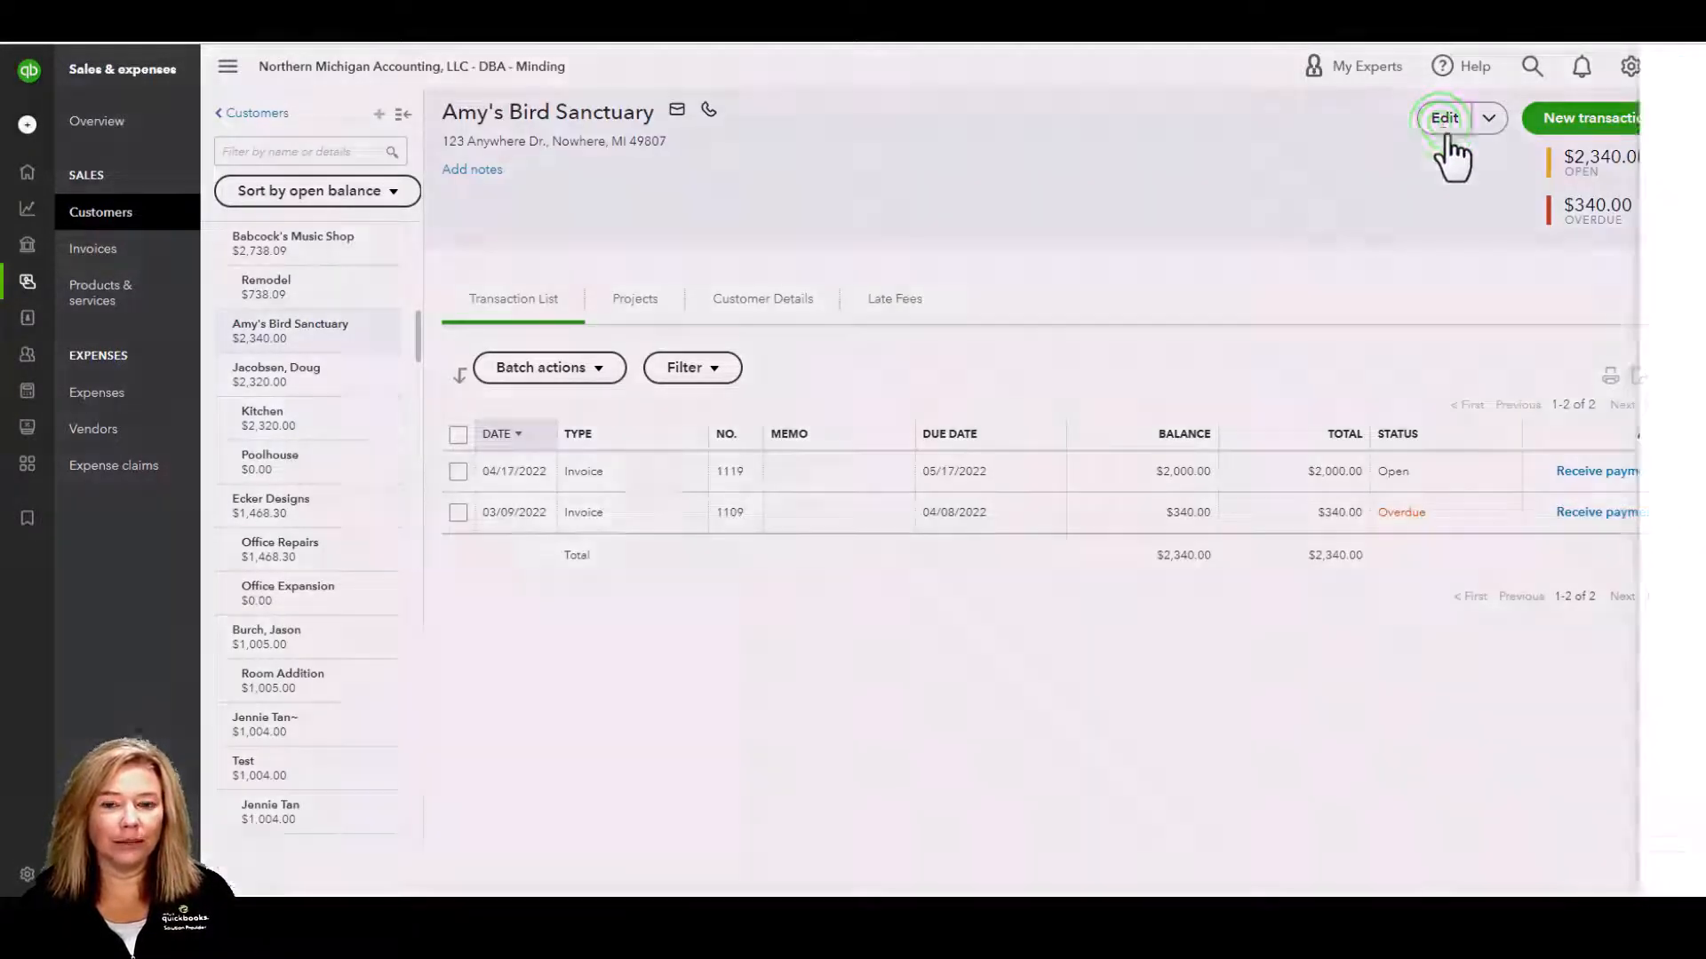
drag(1545, 286, 1360, 282)
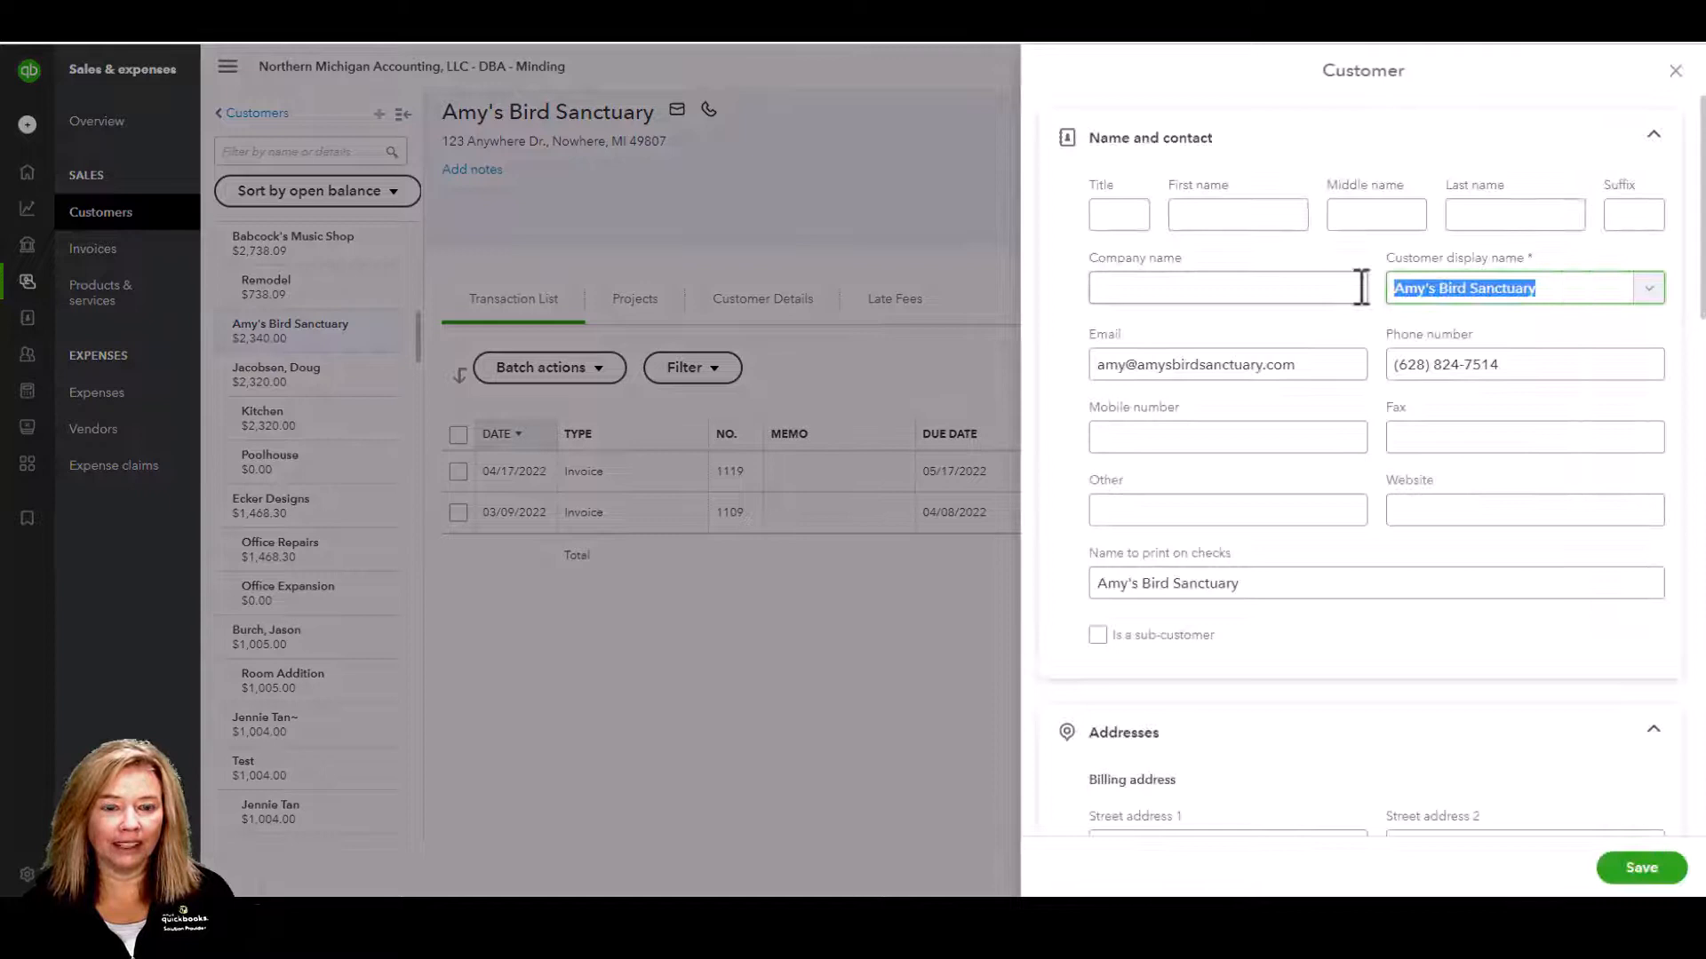
right_click(1457, 291)
click(1464, 368)
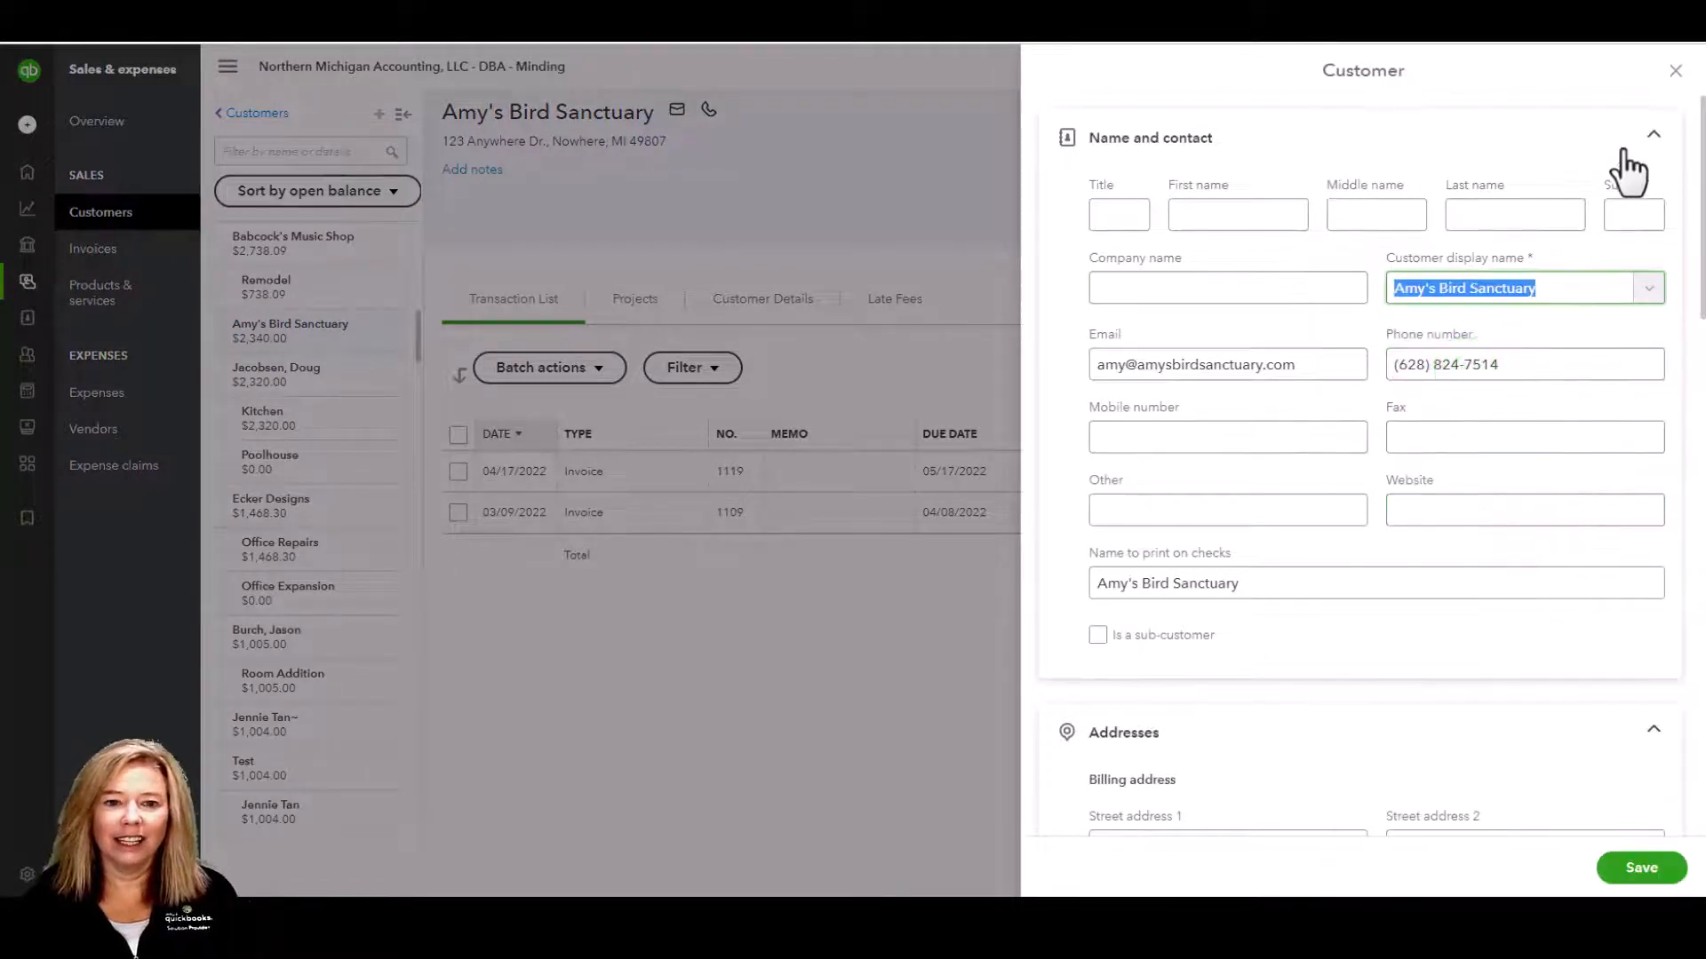
click(1676, 73)
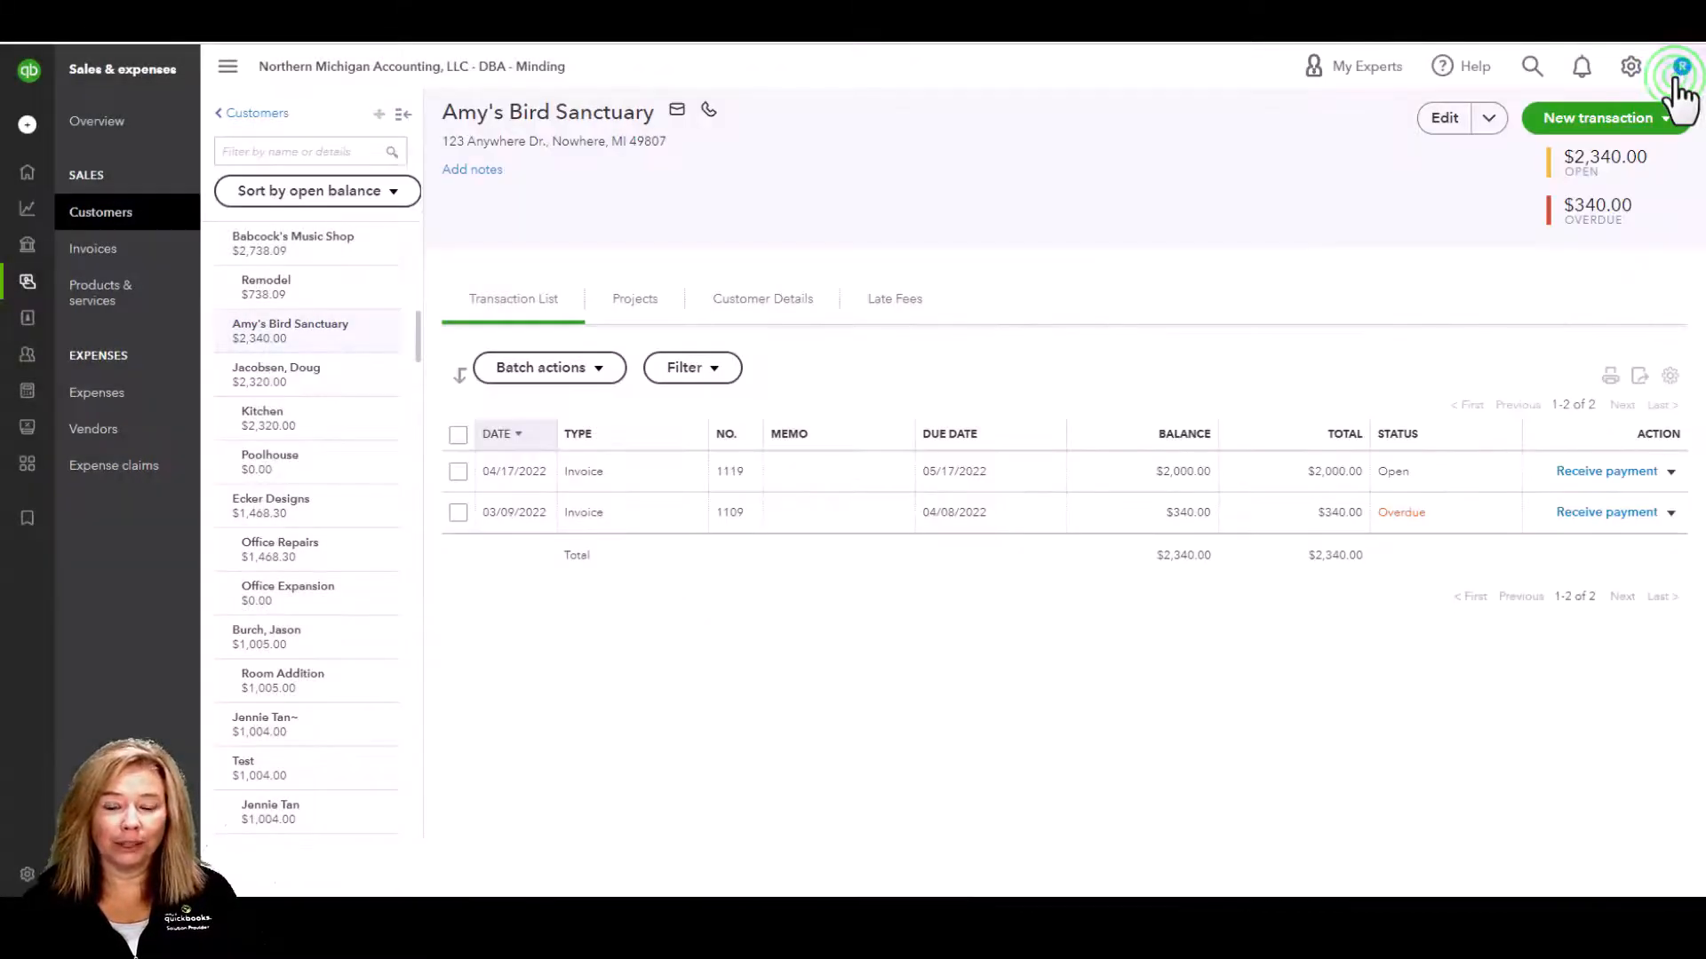
click(257, 113)
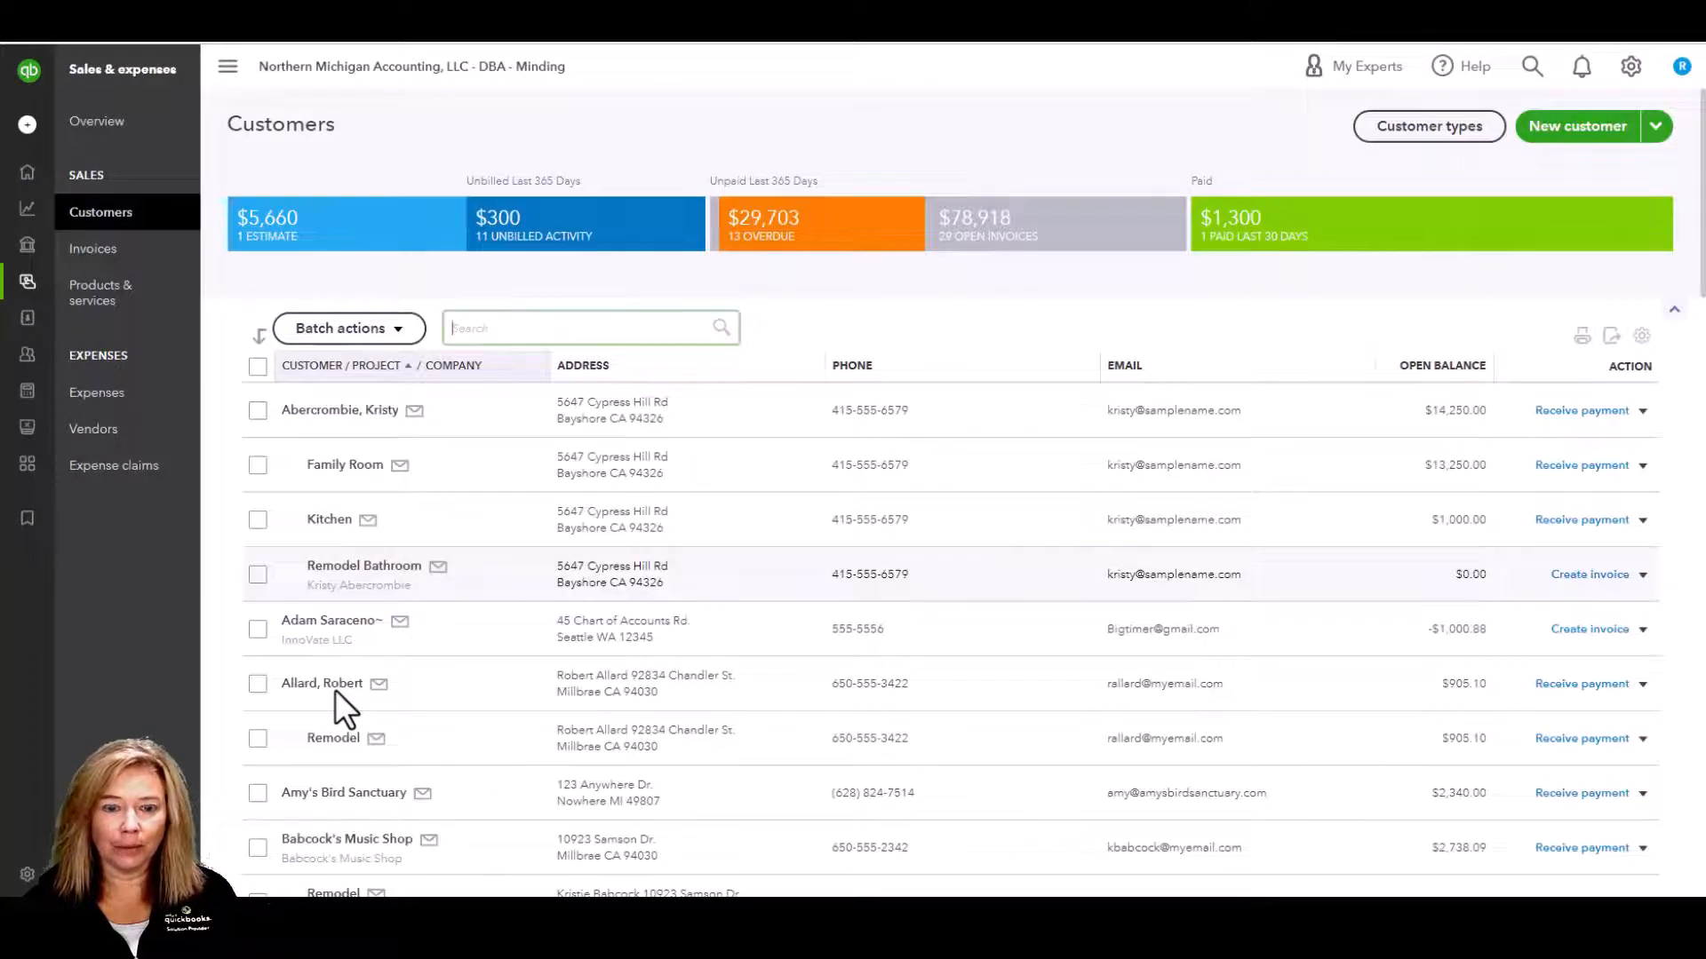
- Replace the company name of Larry's Bird Santuary with the copied Amy's Bird Sanctuary, save, and agree to merge the two customers
scroll(334, 689, down, 15)
click(336, 696)
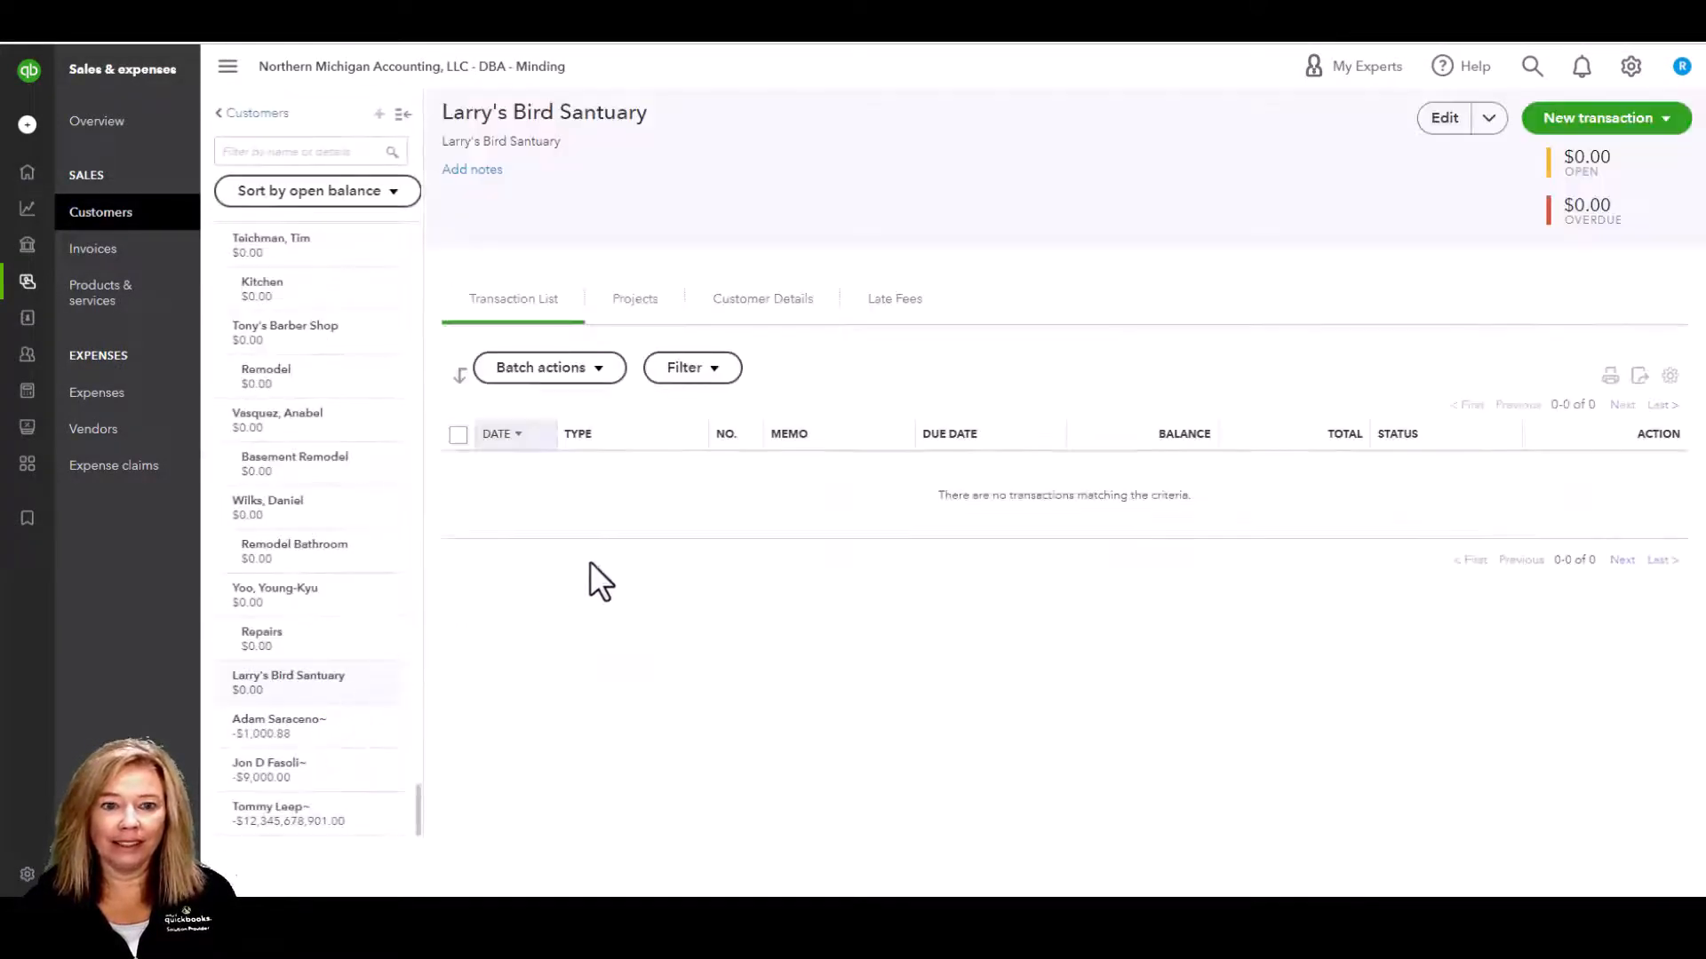
click(1447, 119)
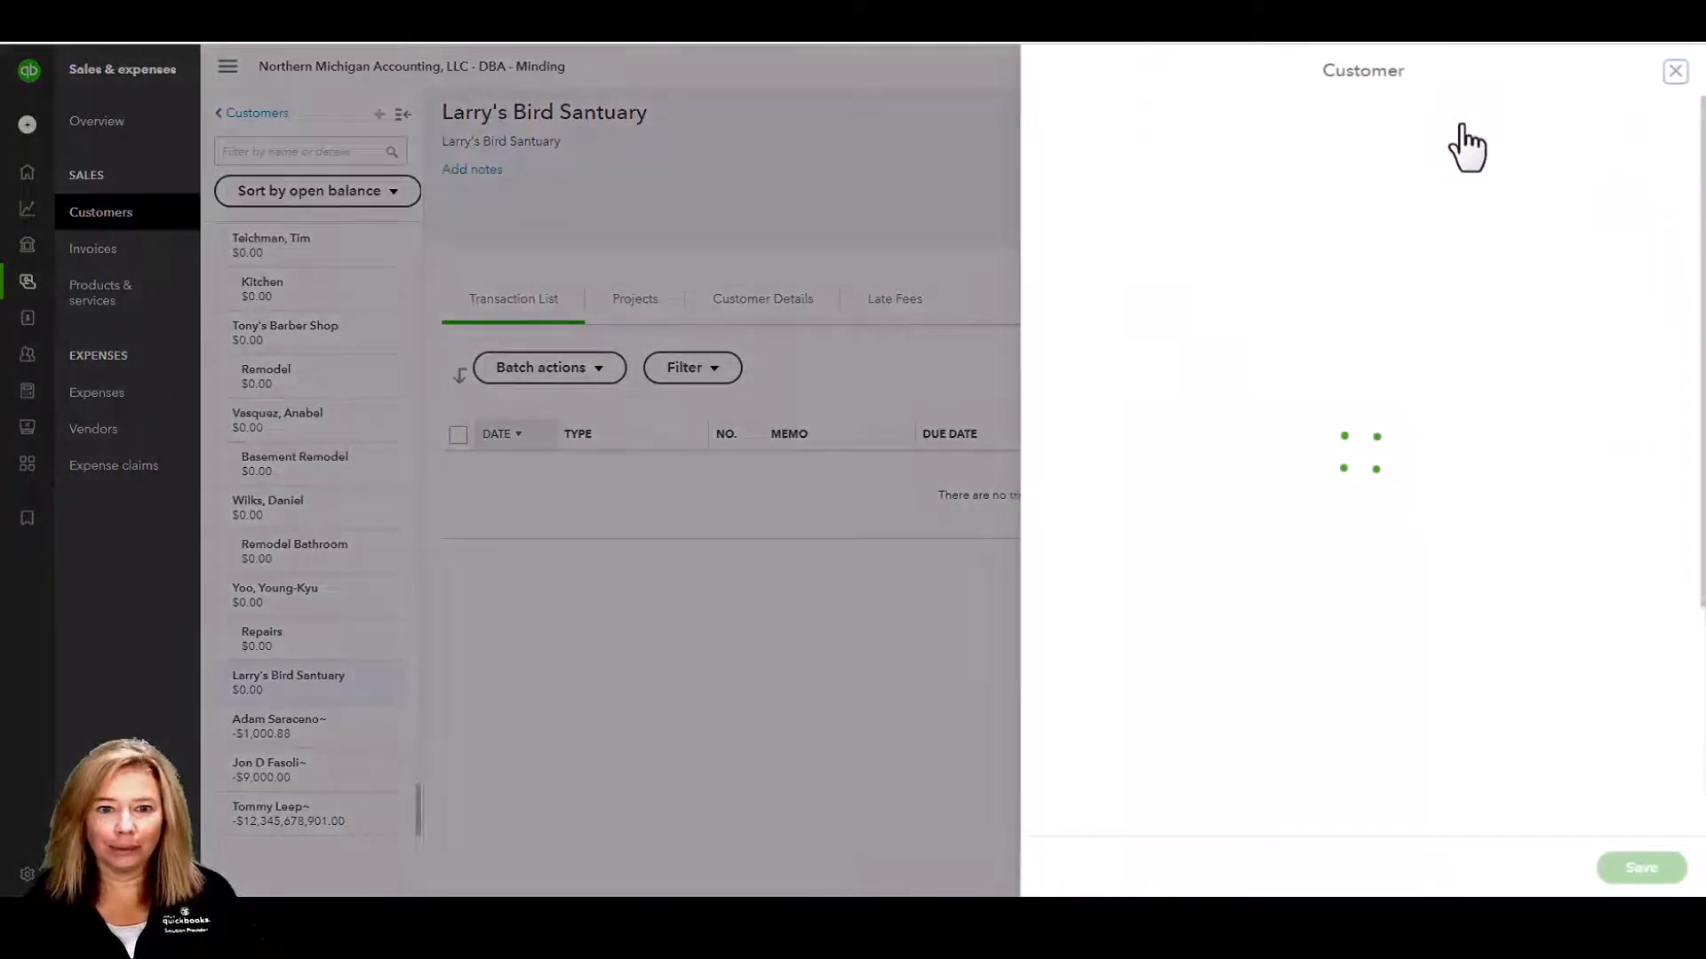
drag(1359, 288, 1150, 288)
right_click(1153, 289)
click(1207, 461)
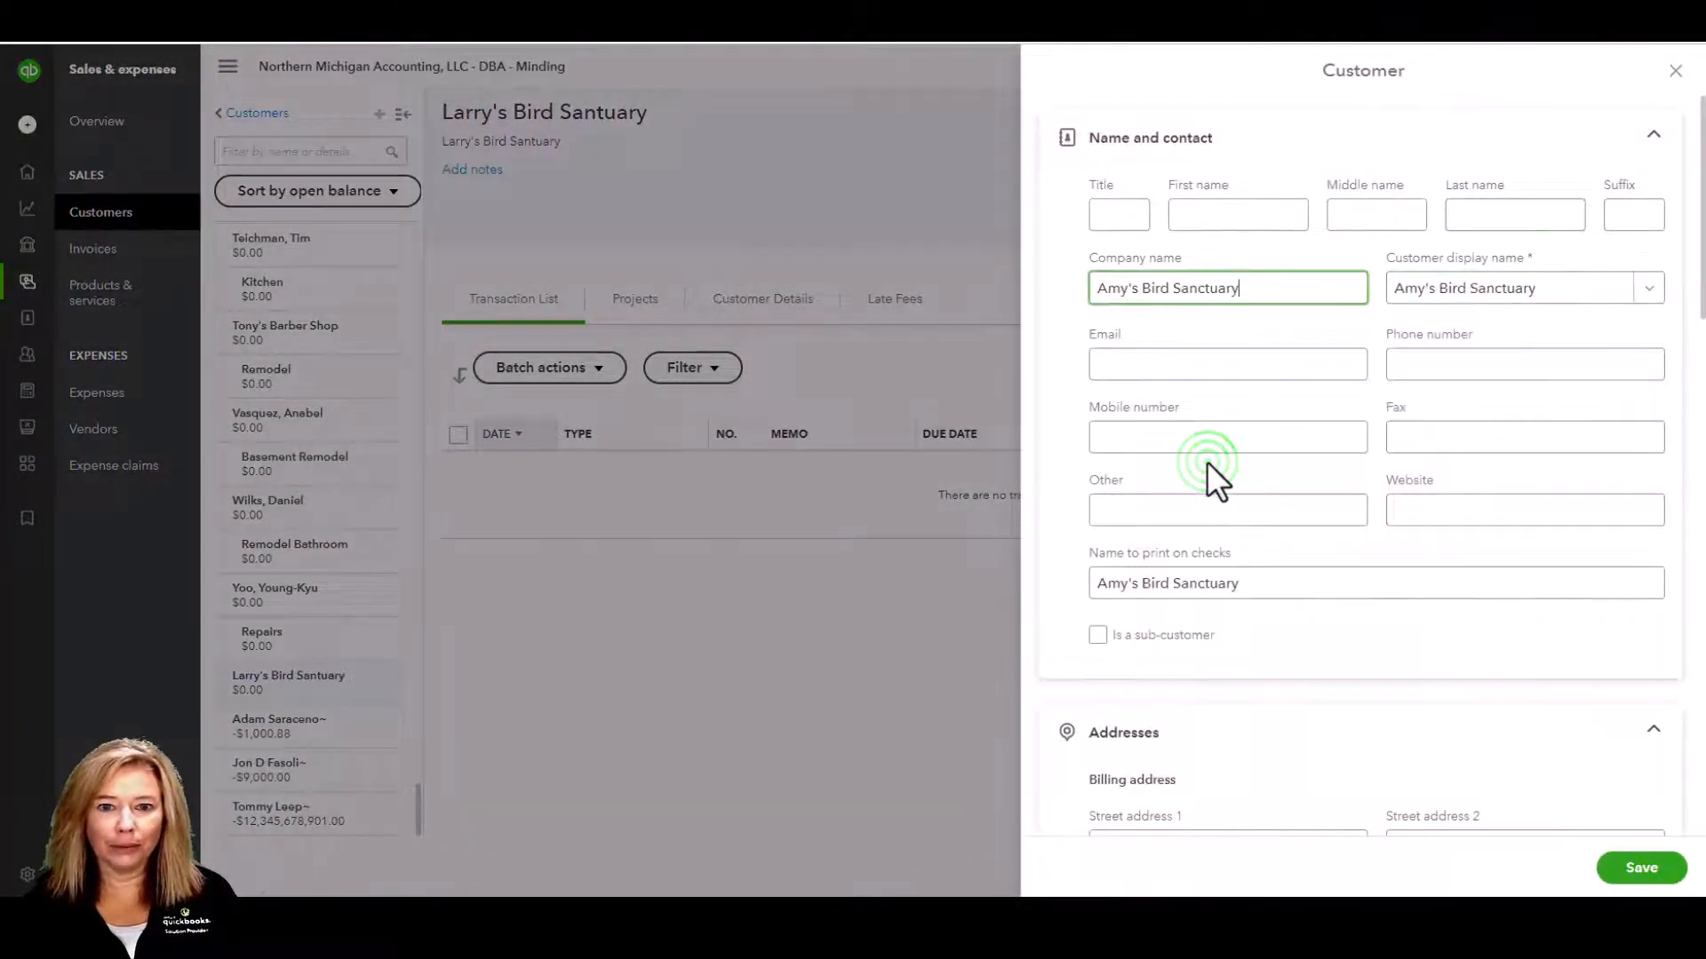
click(1652, 871)
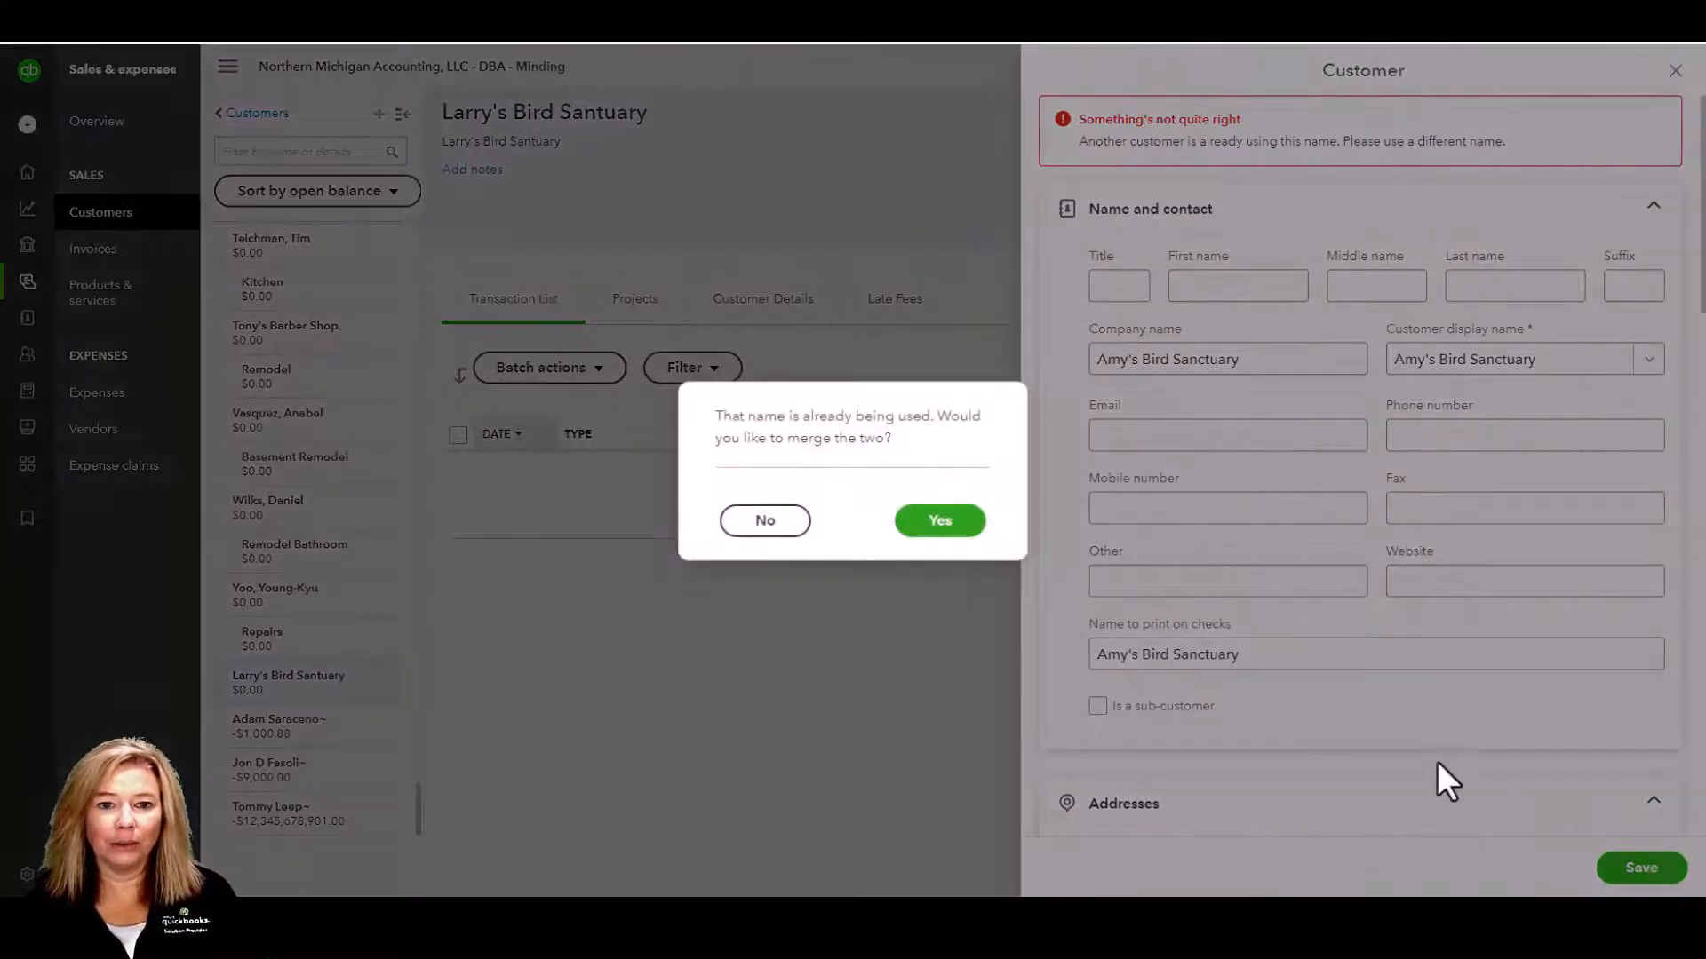
click(969, 533)
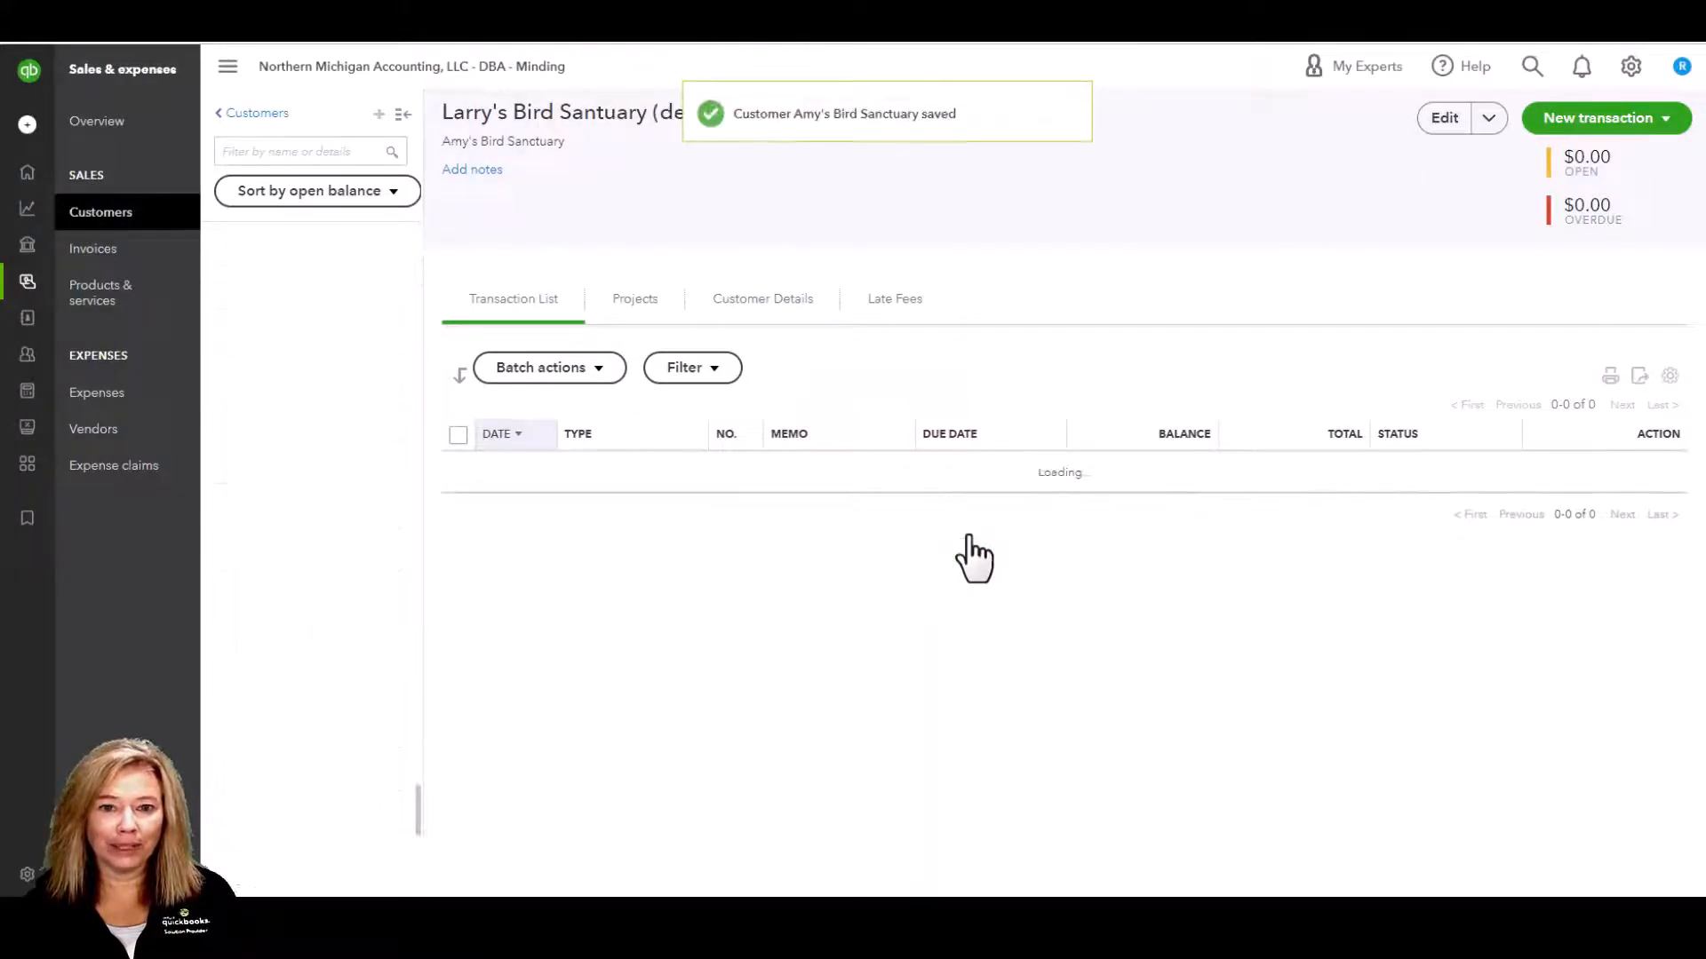
- Return to the customer list and check its entries for the merged Amy's Bird Sanctuary customer
click(257, 118)
scroll(262, 116, down, 5)
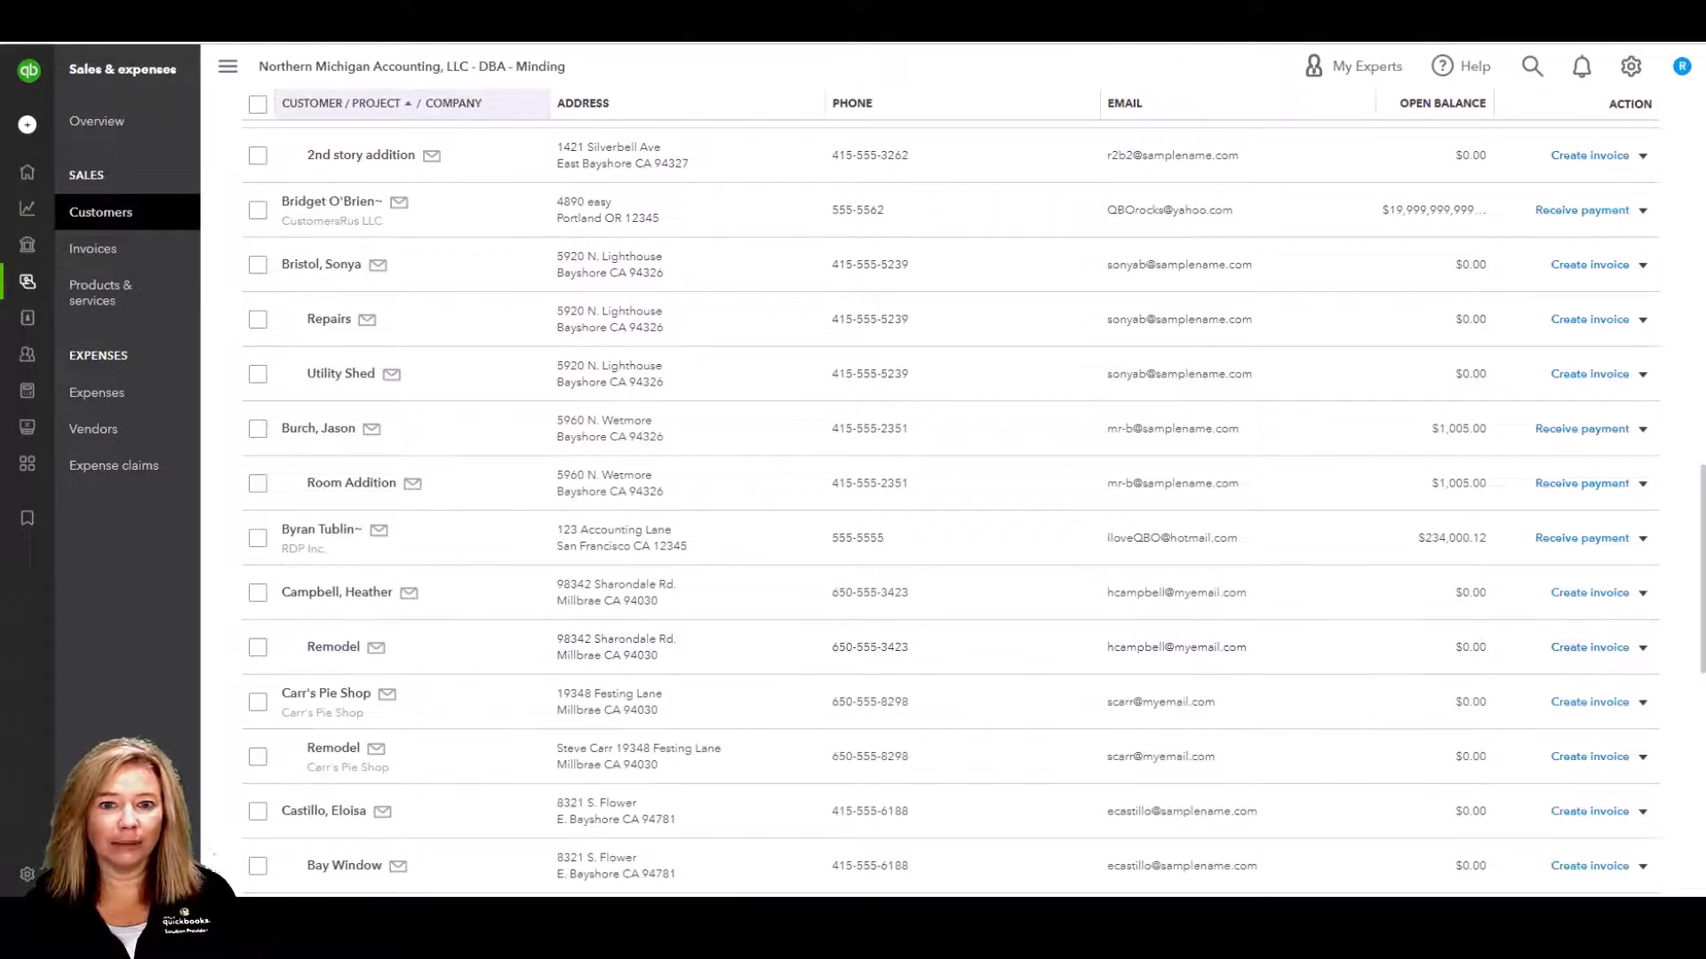
scroll(286, 633, up, 6)
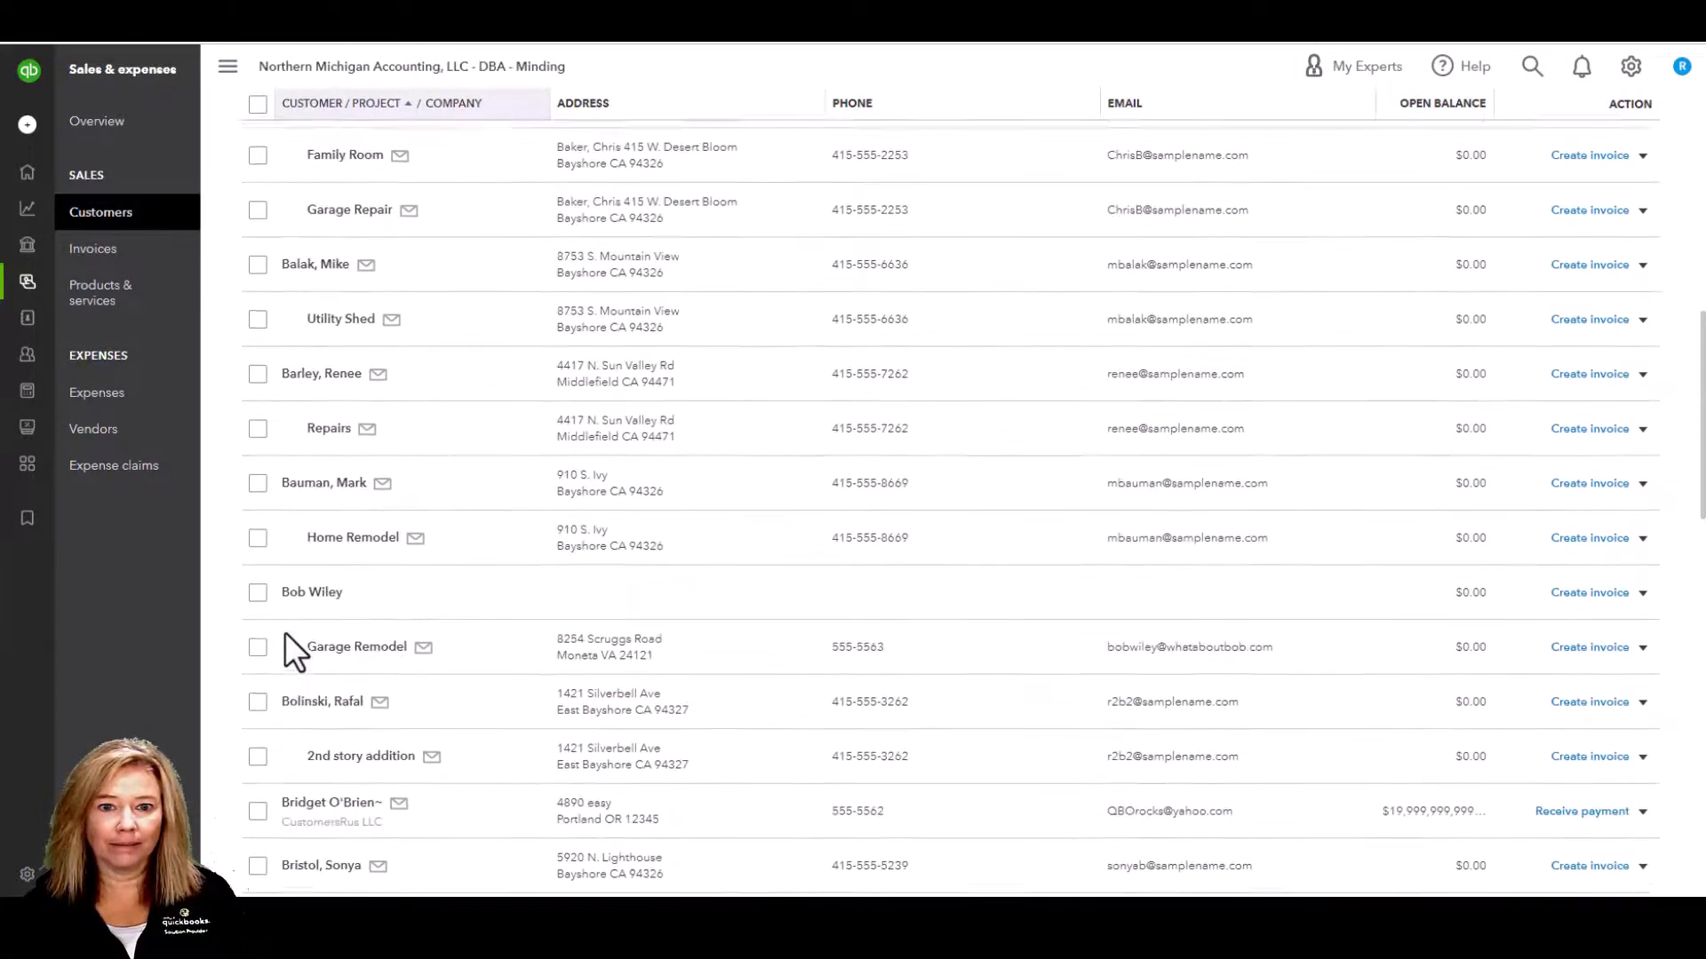
scroll(284, 633, up, 7)
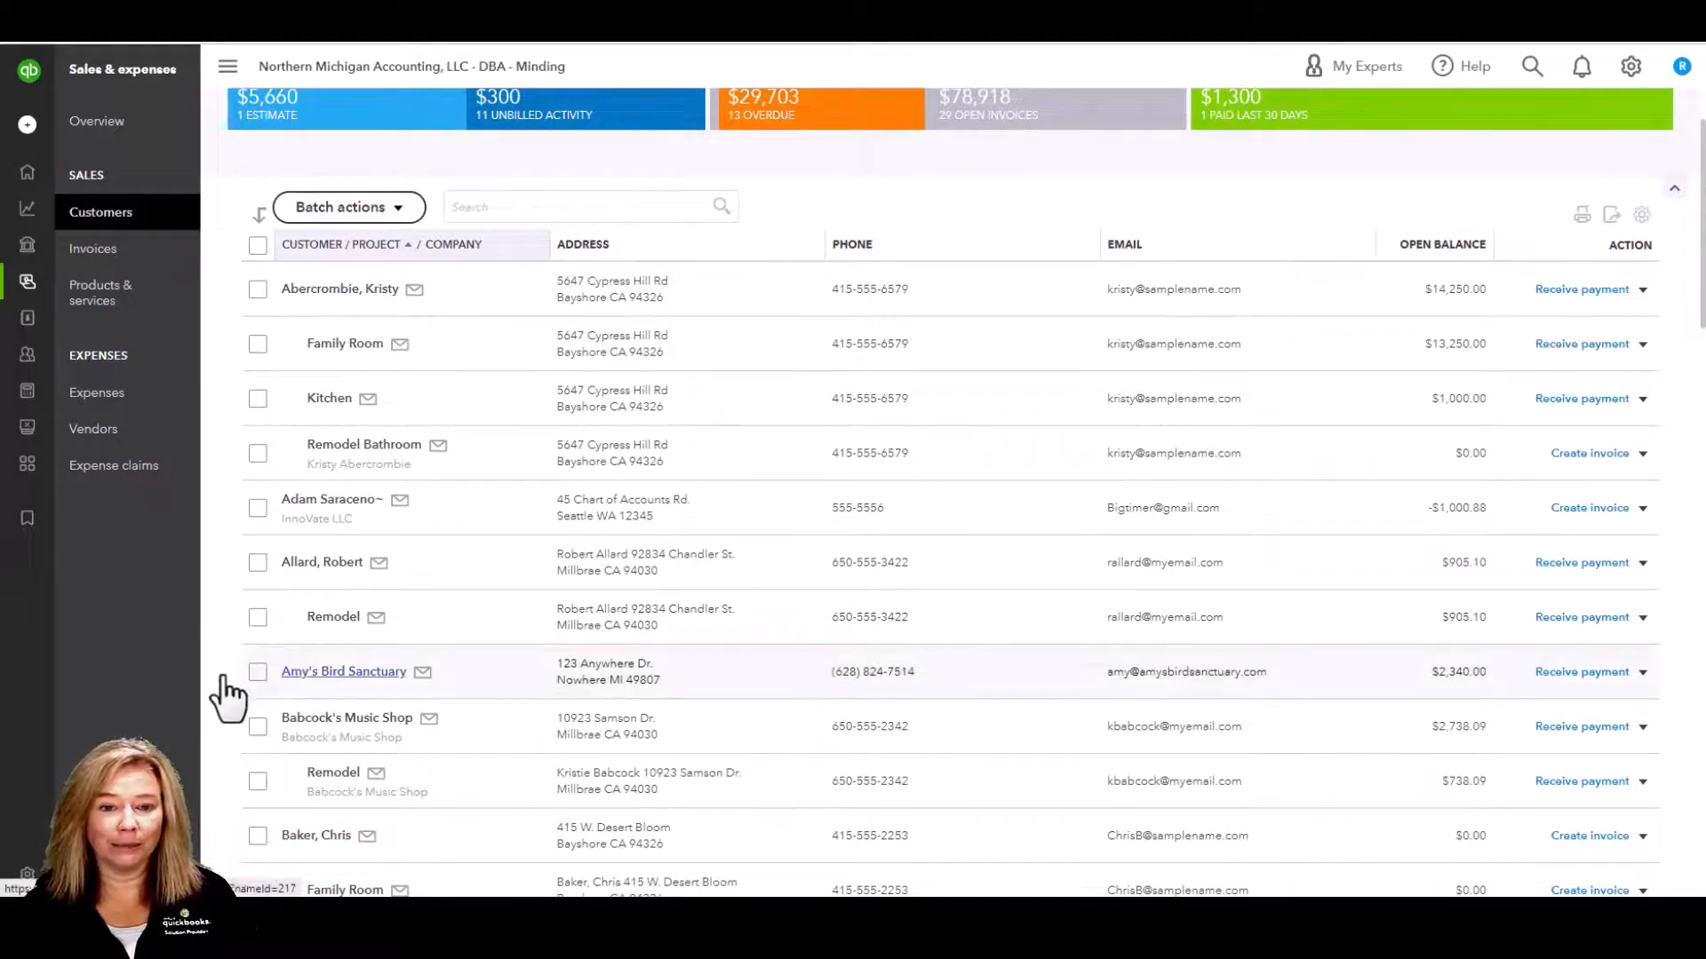
scroll(222, 689, up, 1)
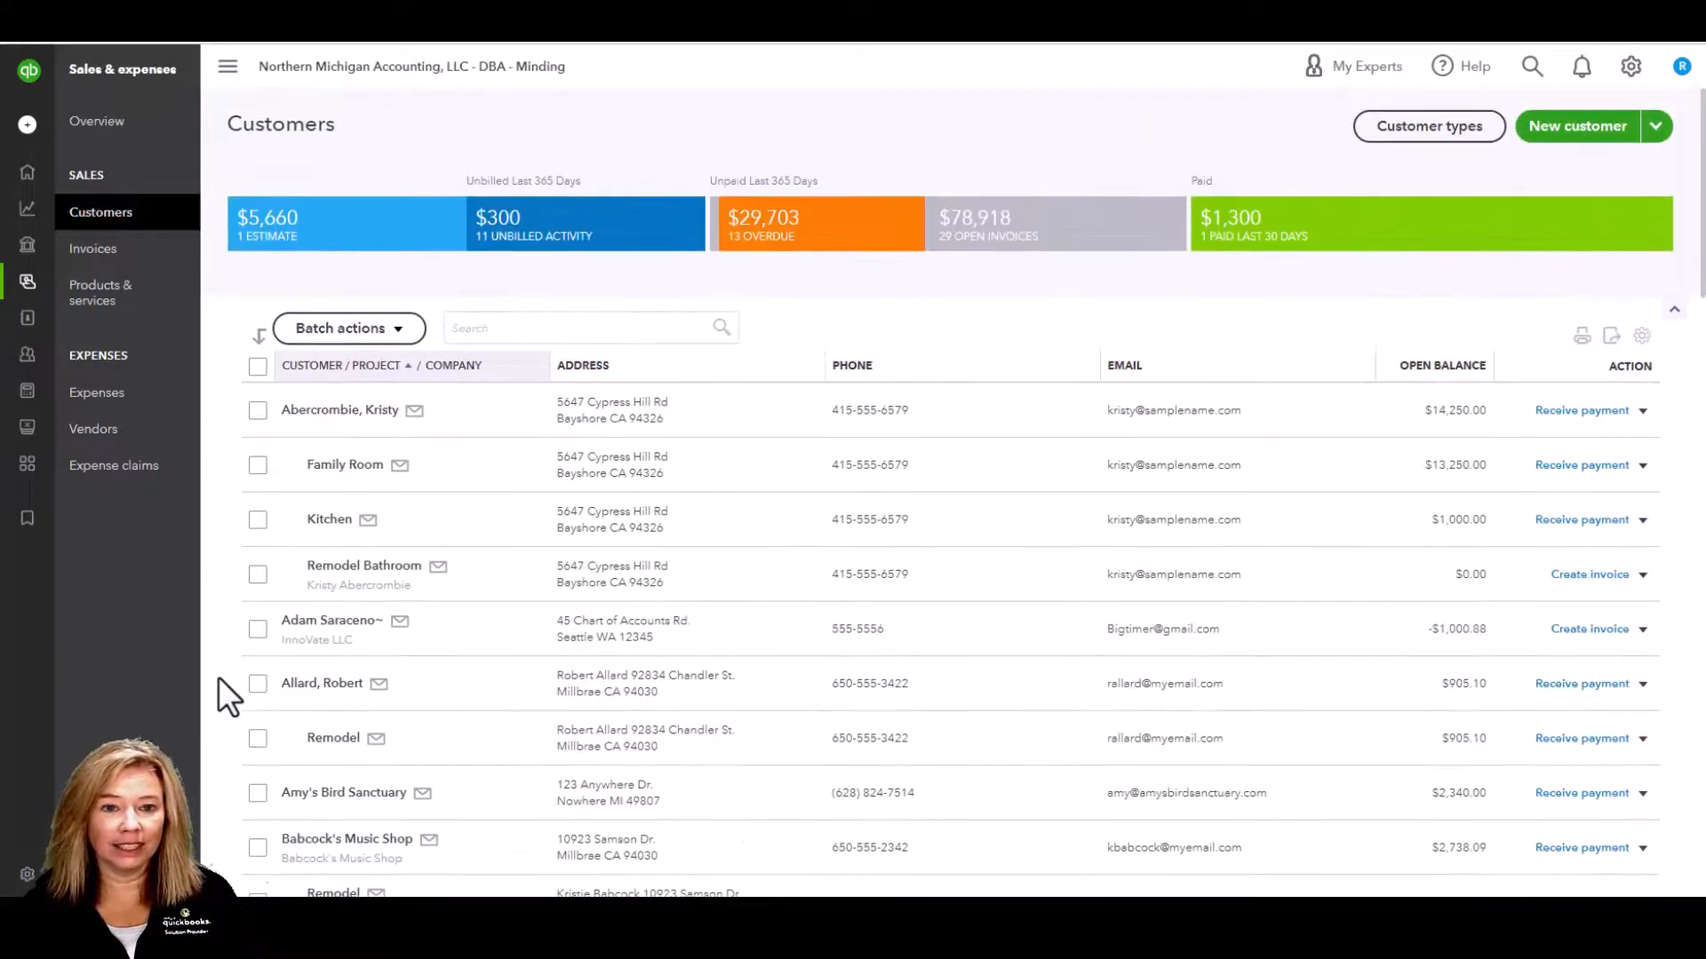